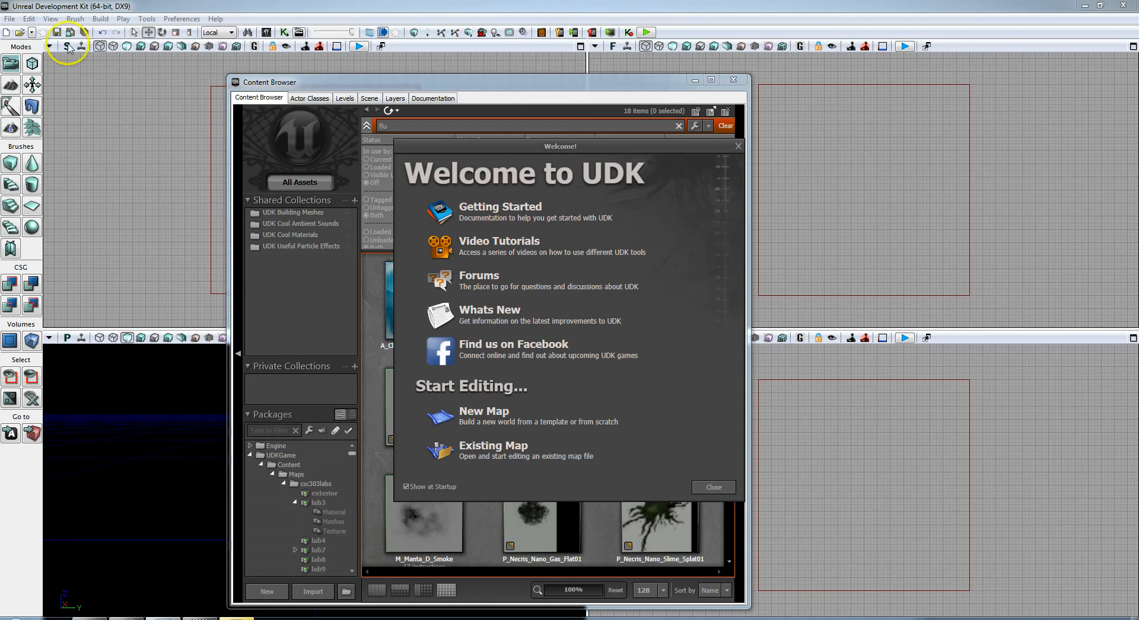
Open the existing map lab8 for editing and dismiss the welcome screen and the Content Browser
left_click(501, 453)
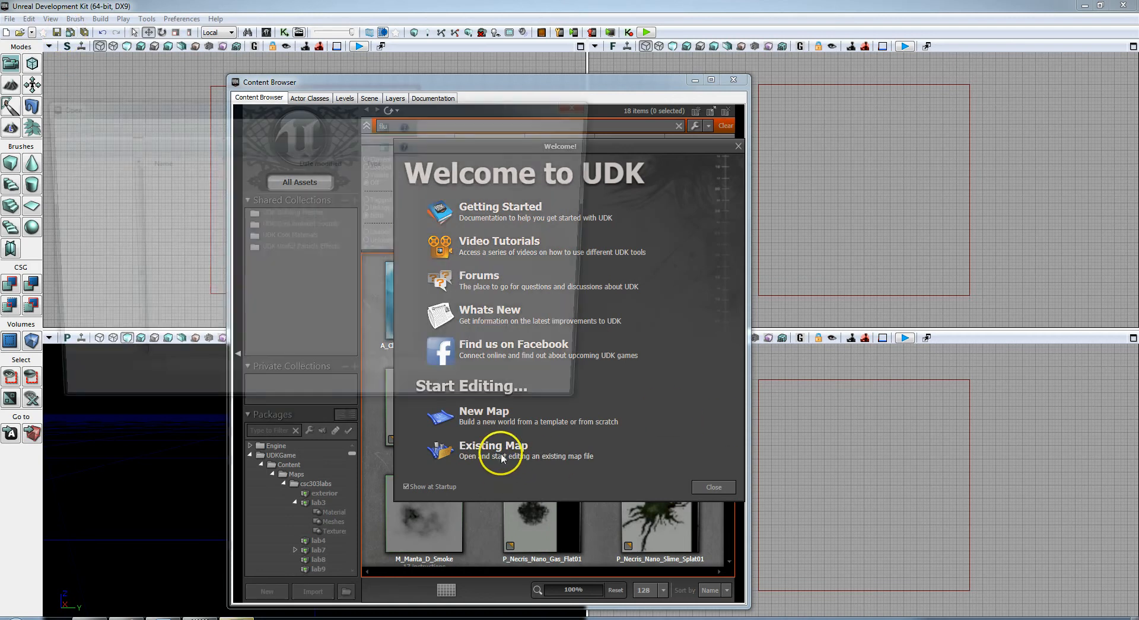
double_click(169, 228)
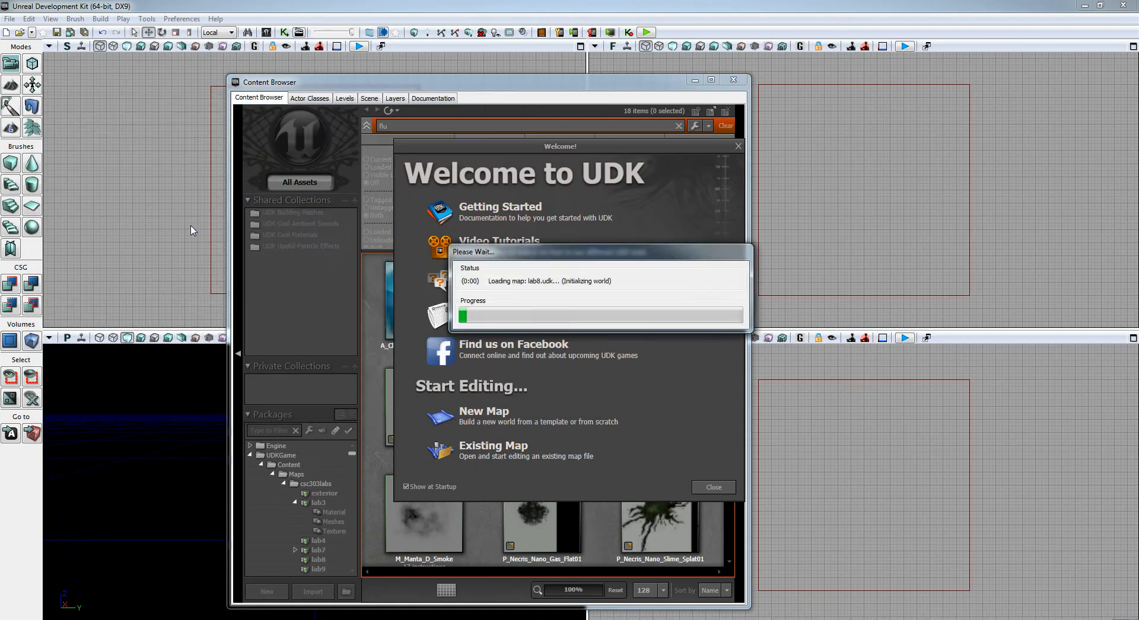
left_click(737, 146)
left_click(733, 81)
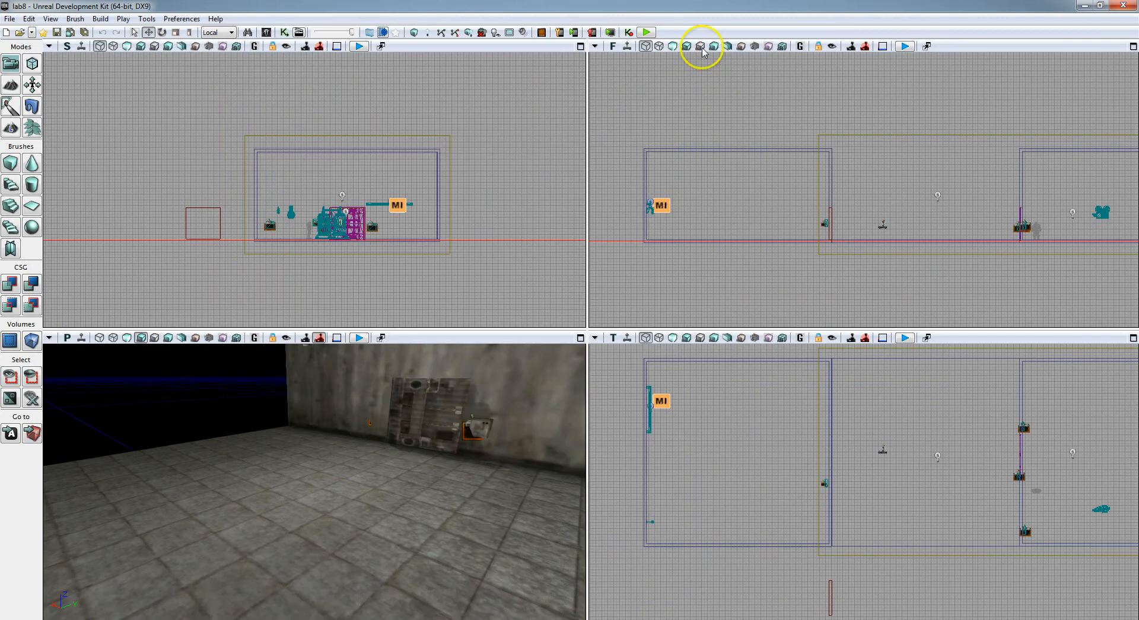
Playtest the level by walking through the dark room, examine how the wall-mounted light behaves, and end the preview
left_click(653, 33)
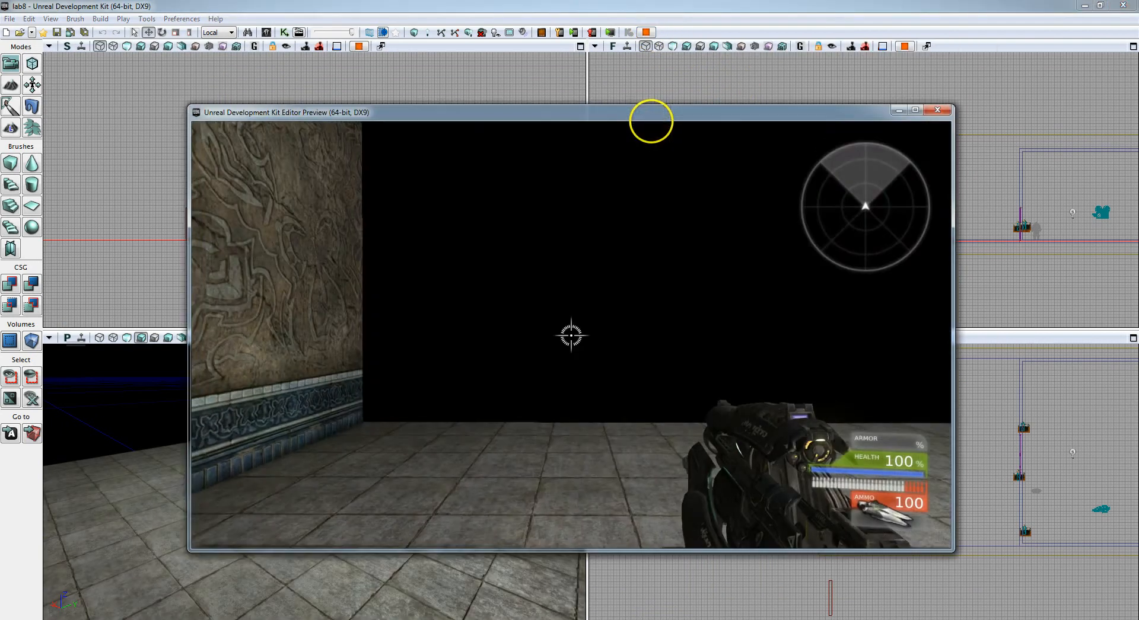
key("w")
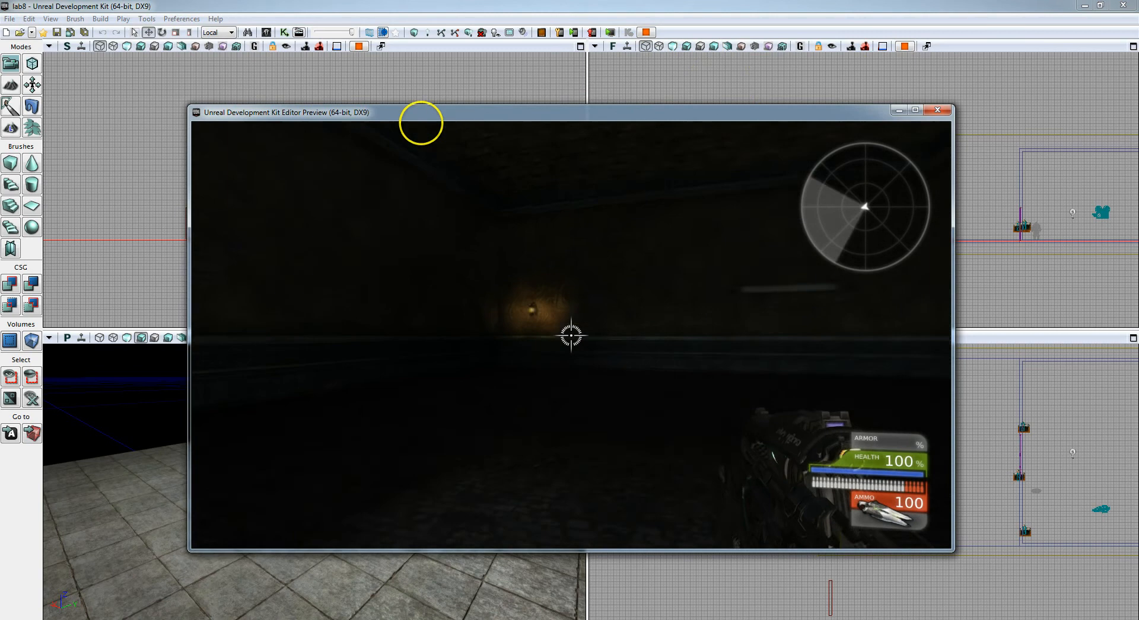
key("w")
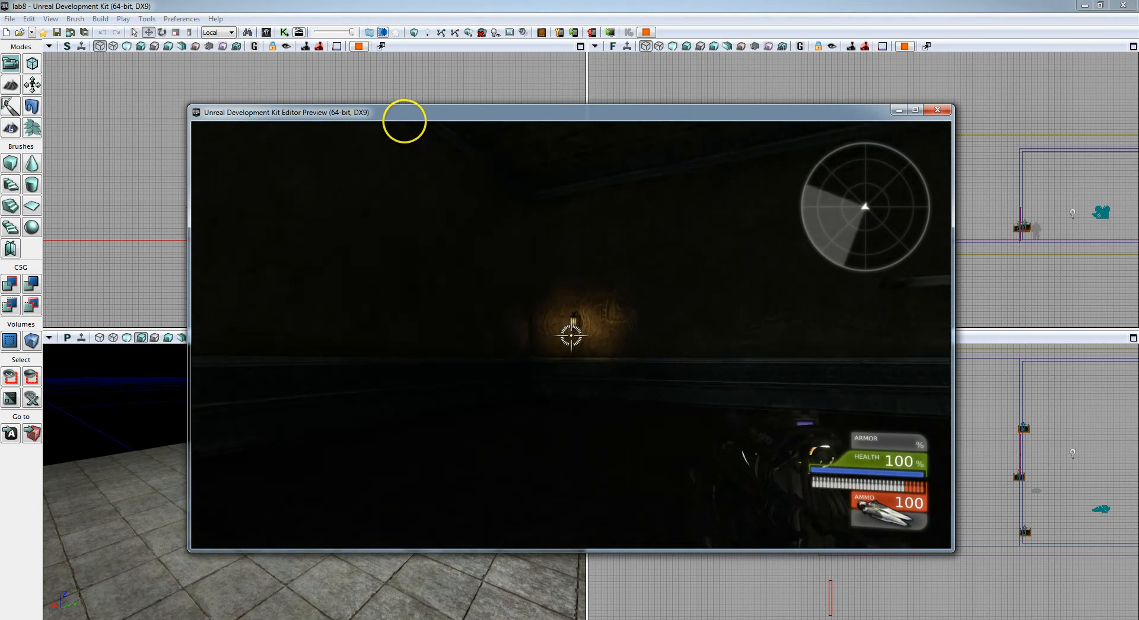
key("w")
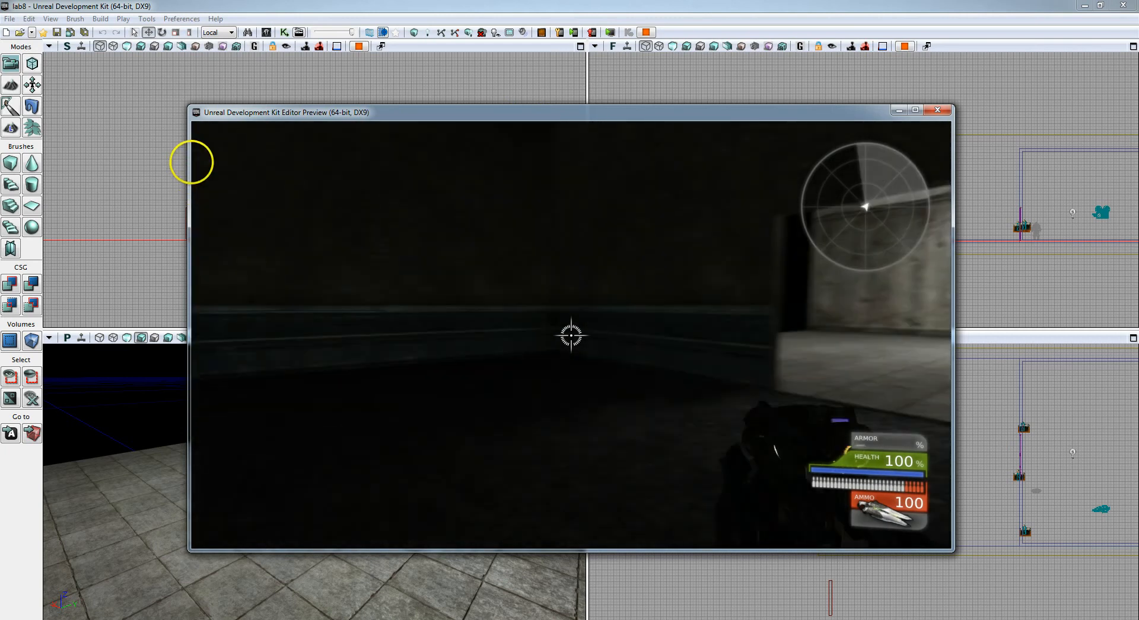
key("w")
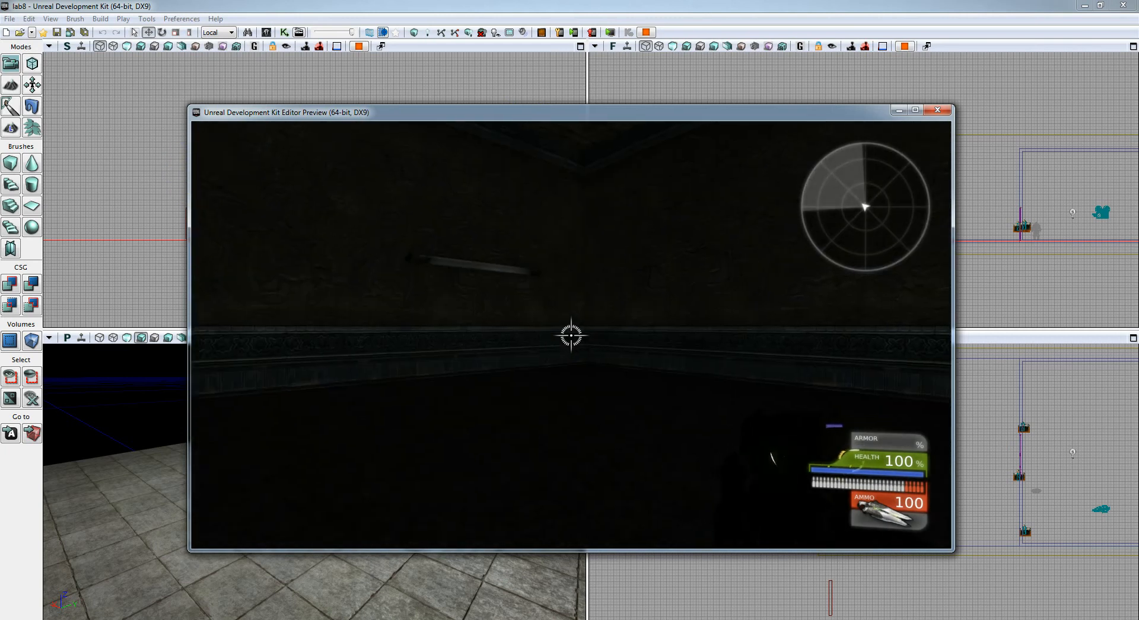
key("w")
key("d")
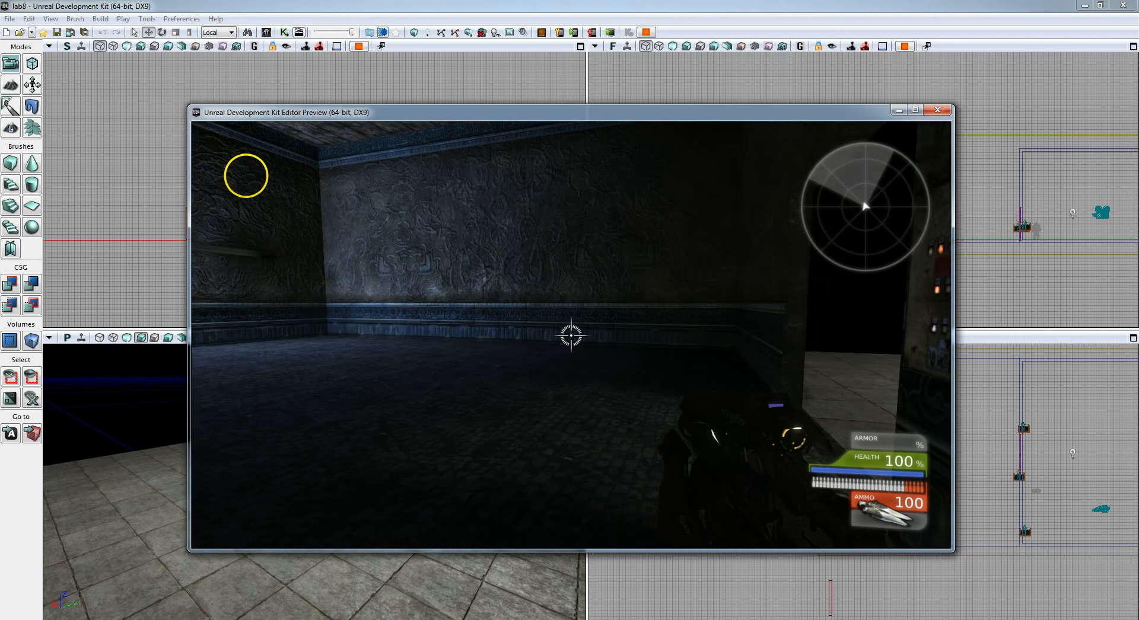
key("Escape")
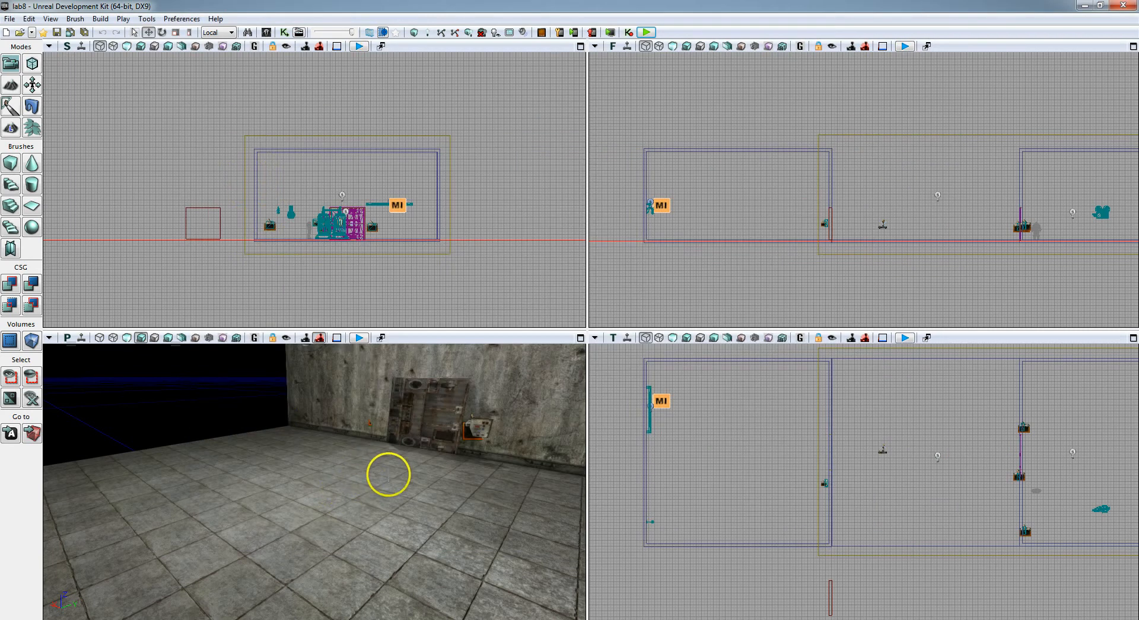
Delete the existing Material Instance Actor beside the fluorescent wall light
mouse_move(386, 473)
left_mouse_down()
mouse_move(162, 453)
mouse_move(96, 423)
mouse_move(366, 442)
left_mouse_up()
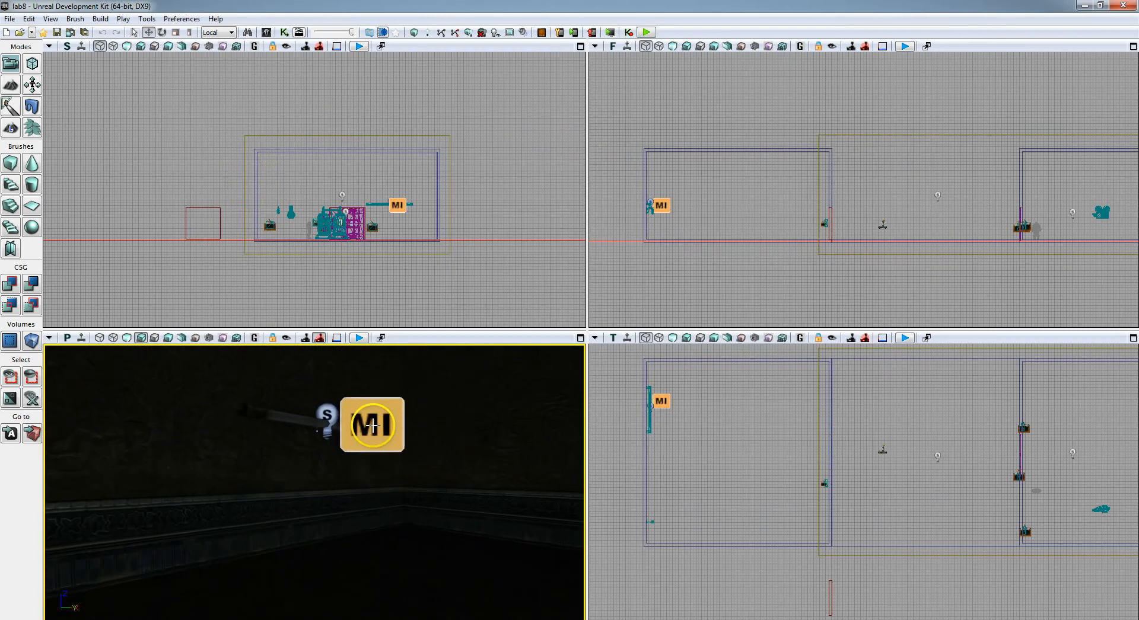
left_click(373, 426)
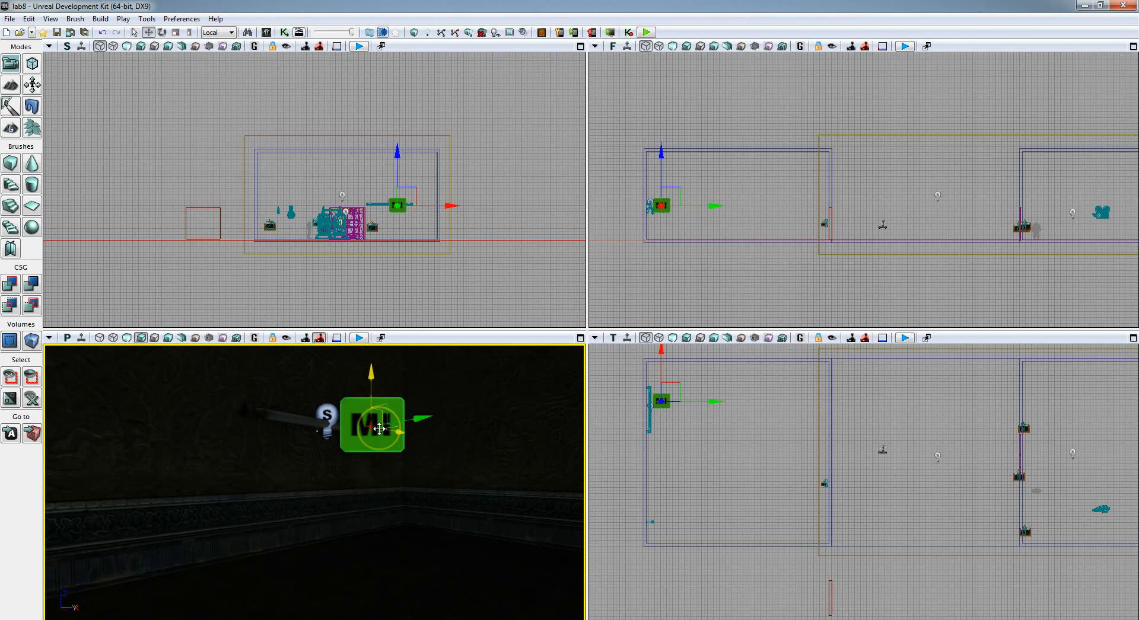
key("Delete")
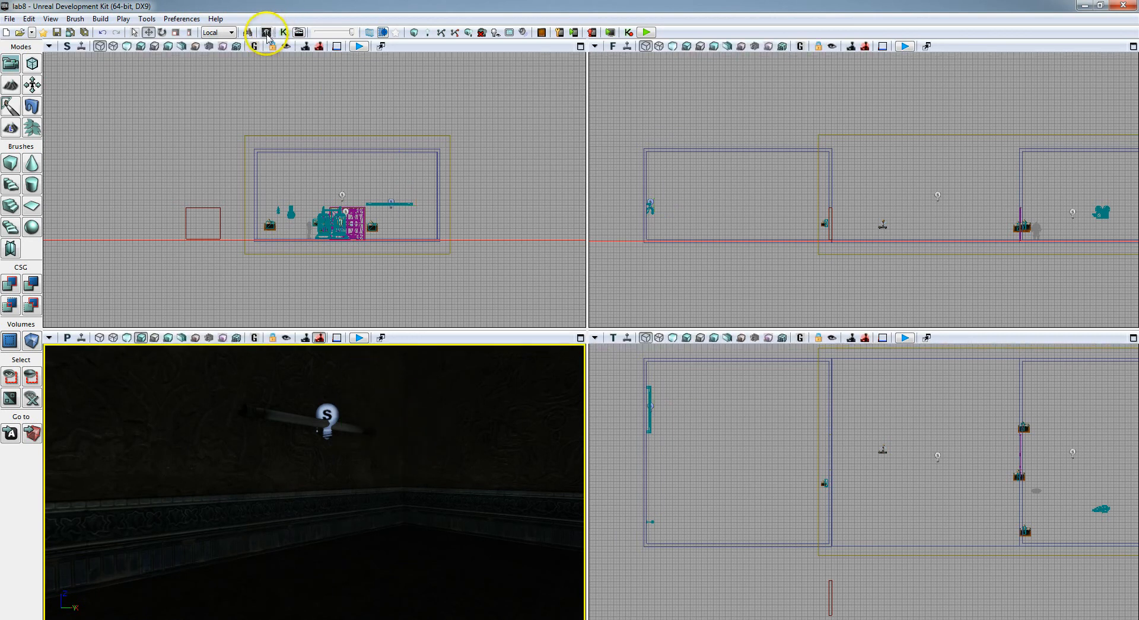
Place a new MaterialInstanceActor from the Uncategorized actor classes on the wall beside the fluorescent light
left_click(267, 32)
left_click_drag(307, 89, 630, 70)
left_click(644, 87)
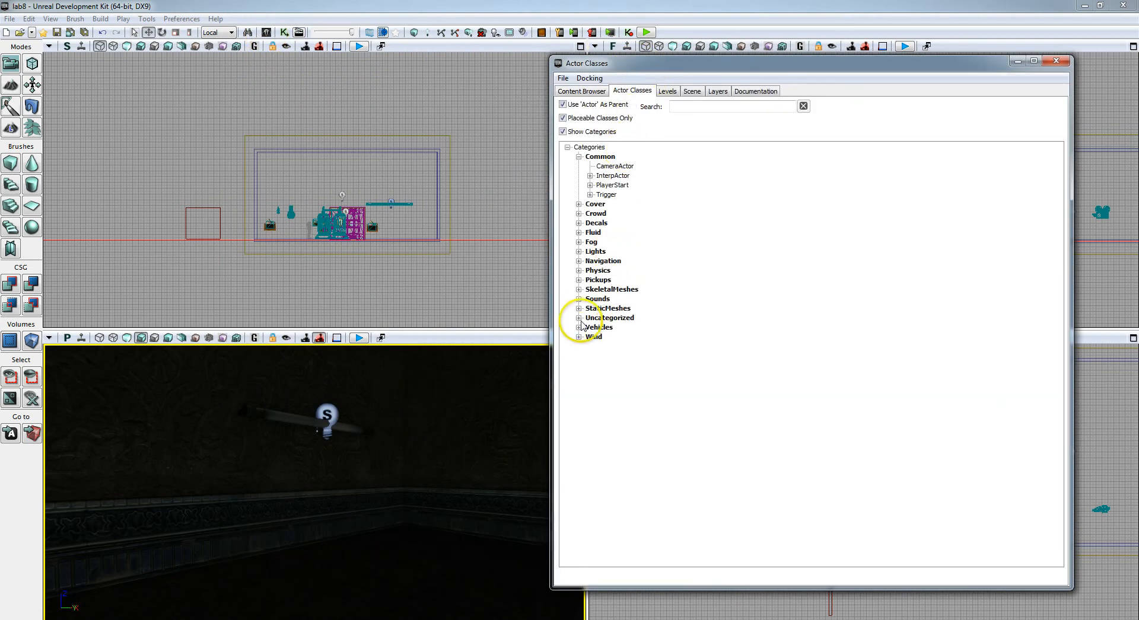
left_click(579, 319)
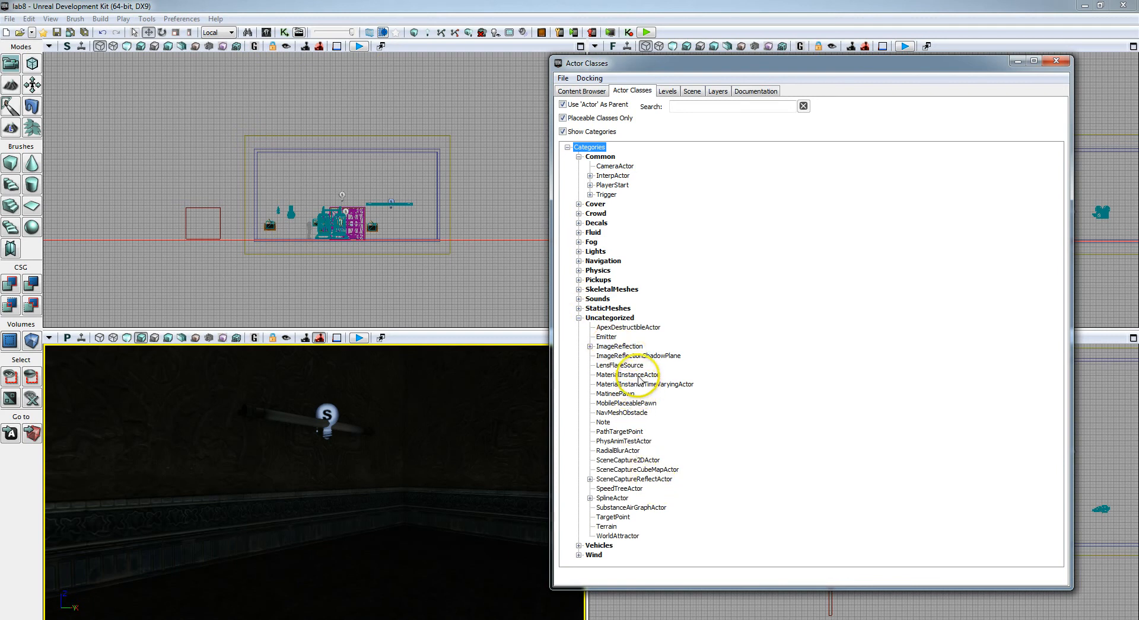
left_click(639, 374)
right_click_drag(482, 407, 470, 386)
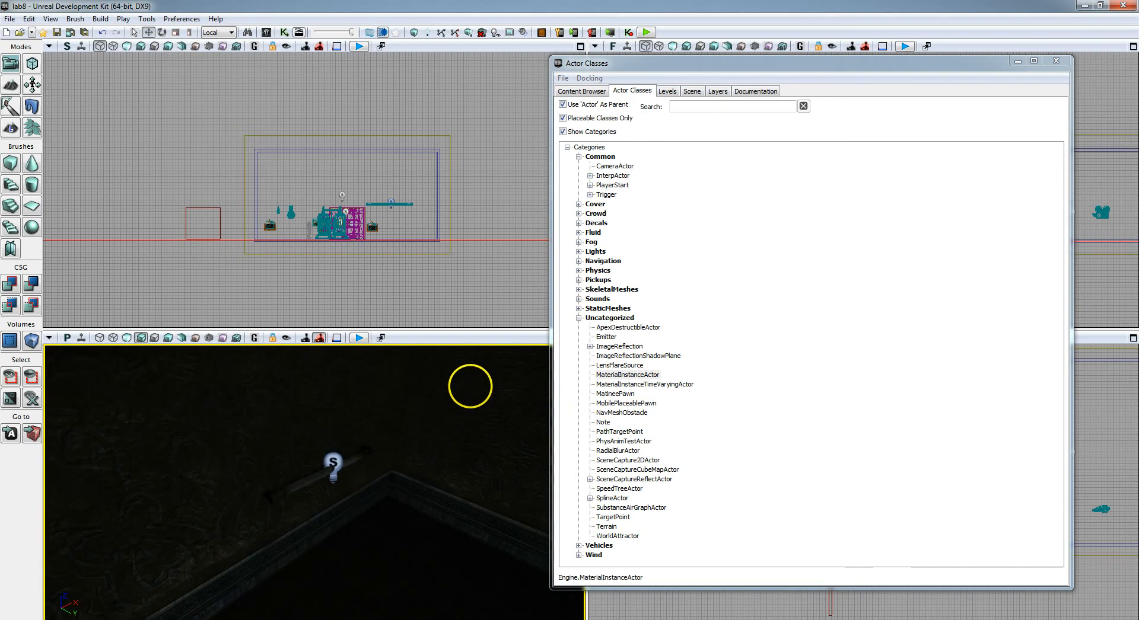
left_click(633, 376)
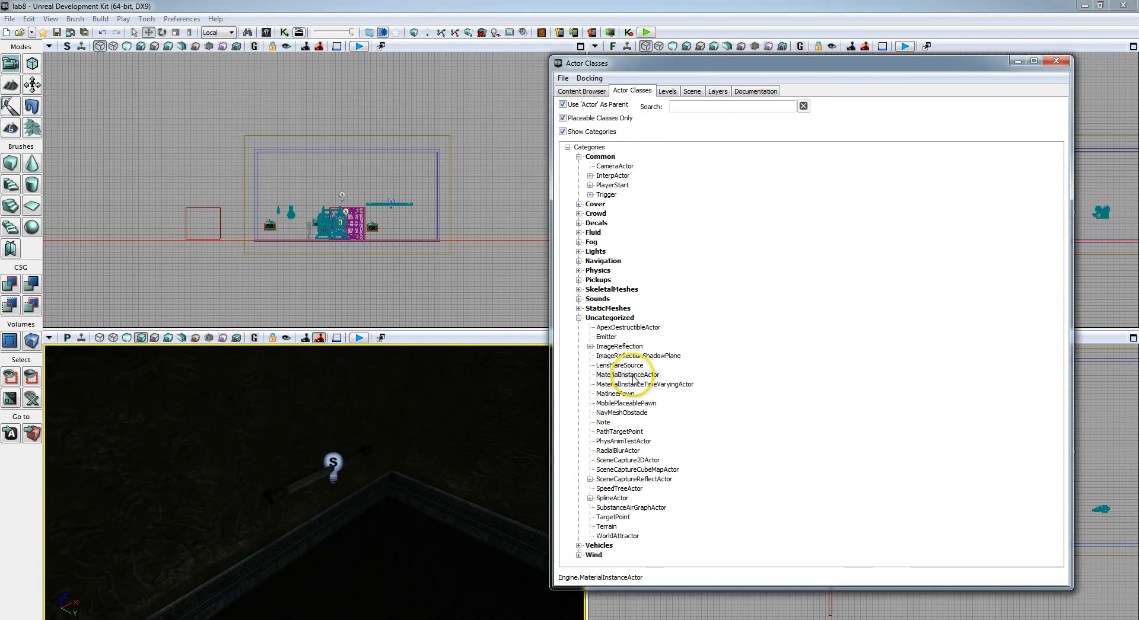
left_click_drag(633, 379, 457, 498)
right_click_drag(455, 537, 468, 584)
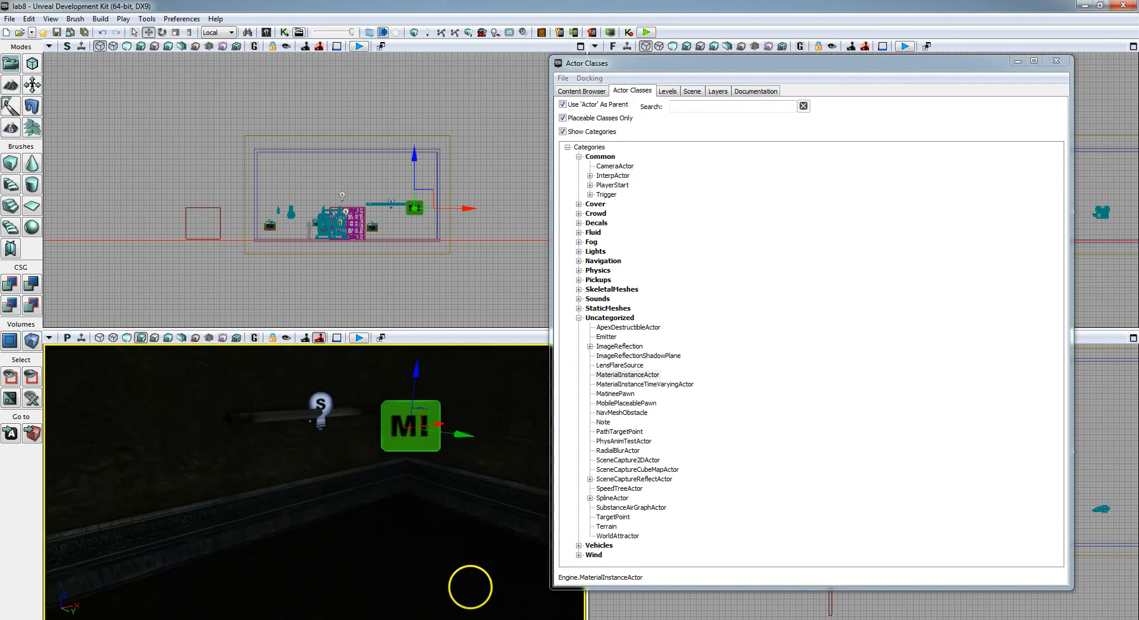
left_click(1057, 61)
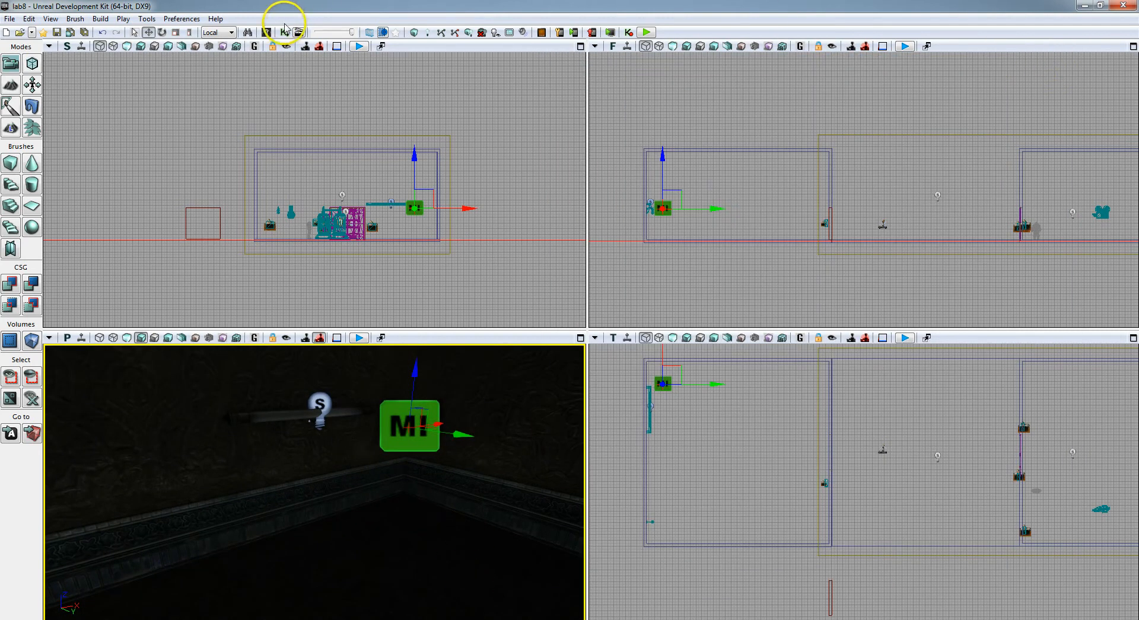
Search the Content Browser for "flu" and select the flurourescetlightmatconst material instance whose parent is M_LT_Light_SM_Fluorescent01
left_click(266, 32)
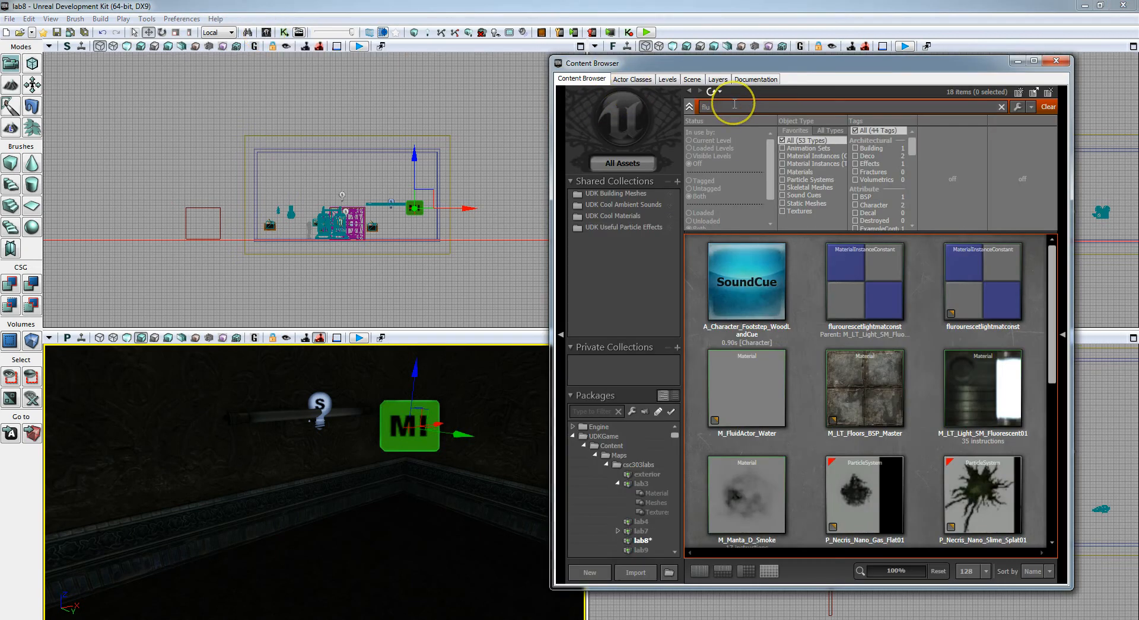
left_click_drag(719, 104, 598, 114)
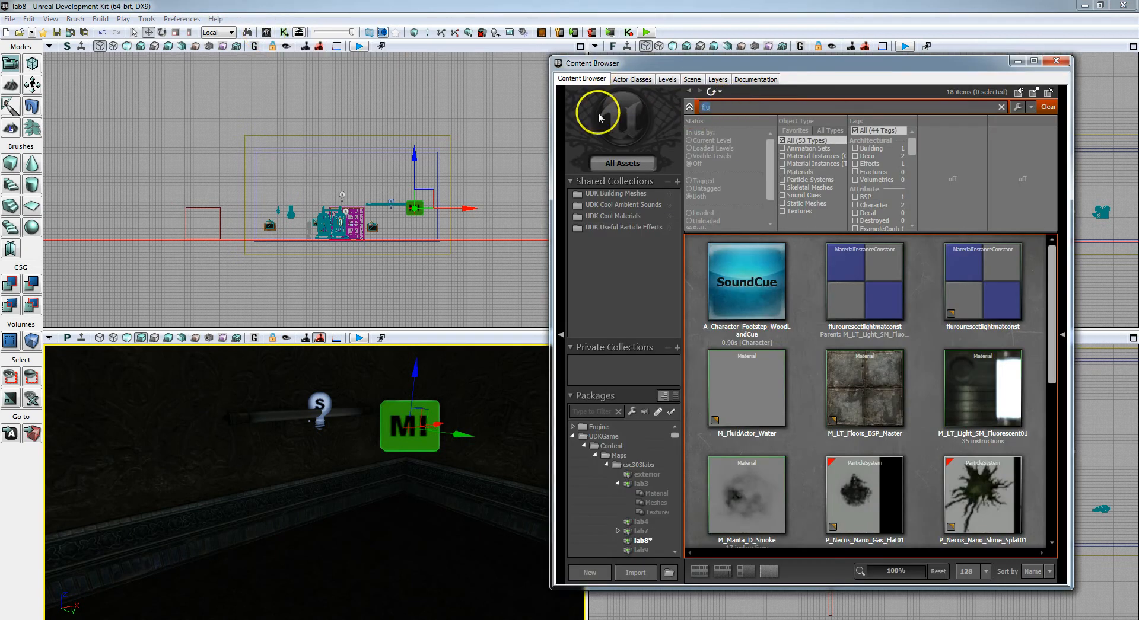
type("flu")
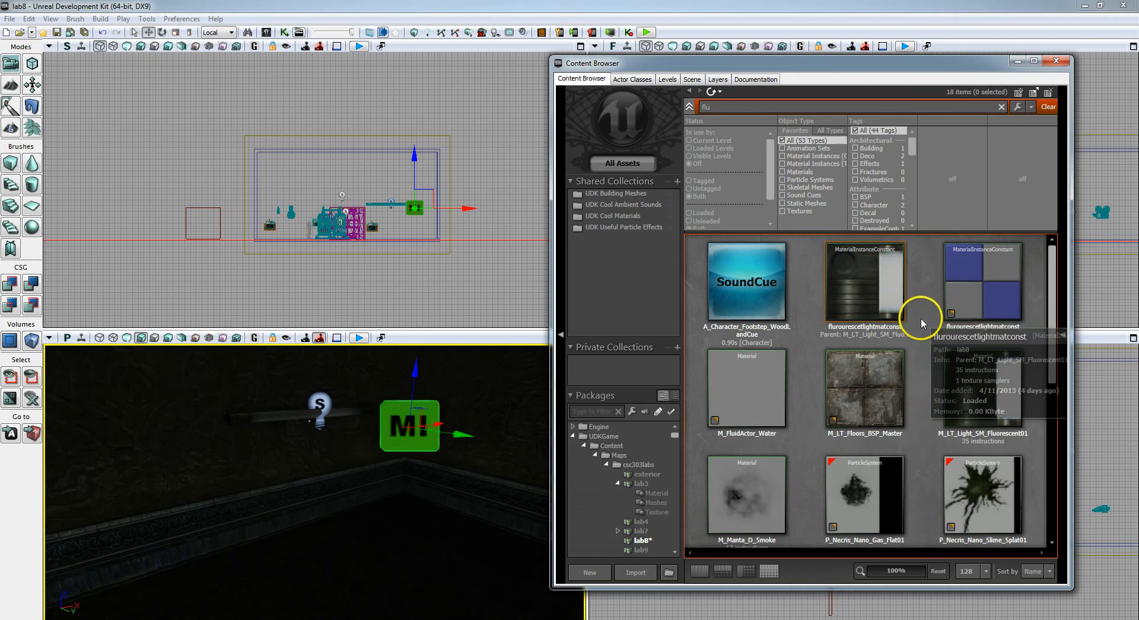
left_click(866, 277)
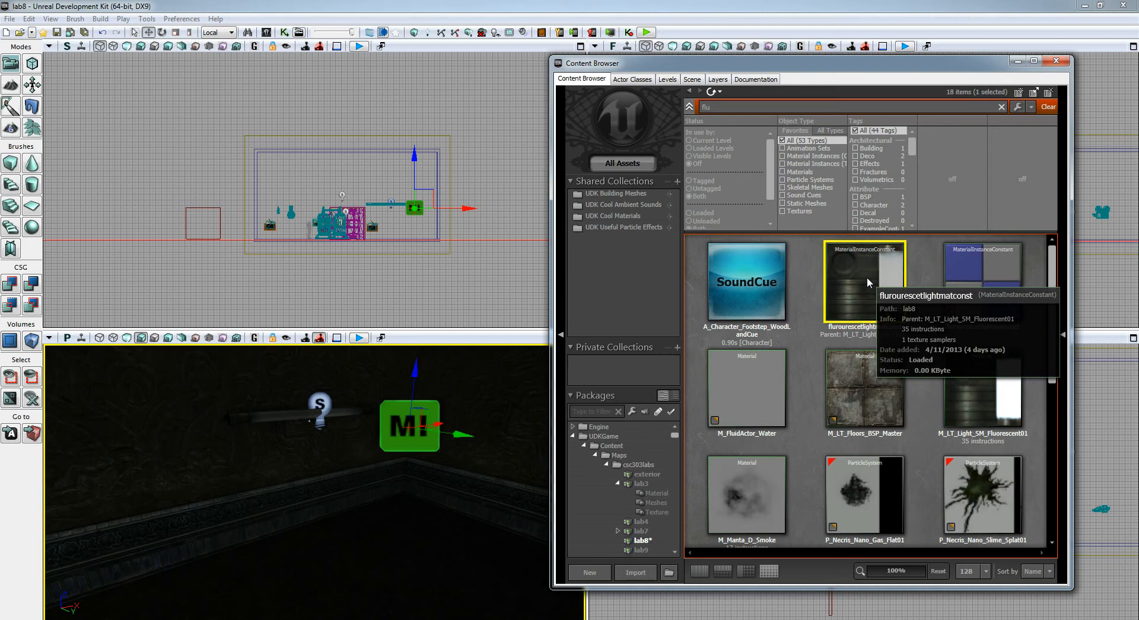
Assign the selected flurourescetlightmatconst to the new MaterialInstanceActor's Mat Inst property and close the properties and Content Browser
left_click_drag(865, 277, 415, 429)
right_click(415, 431)
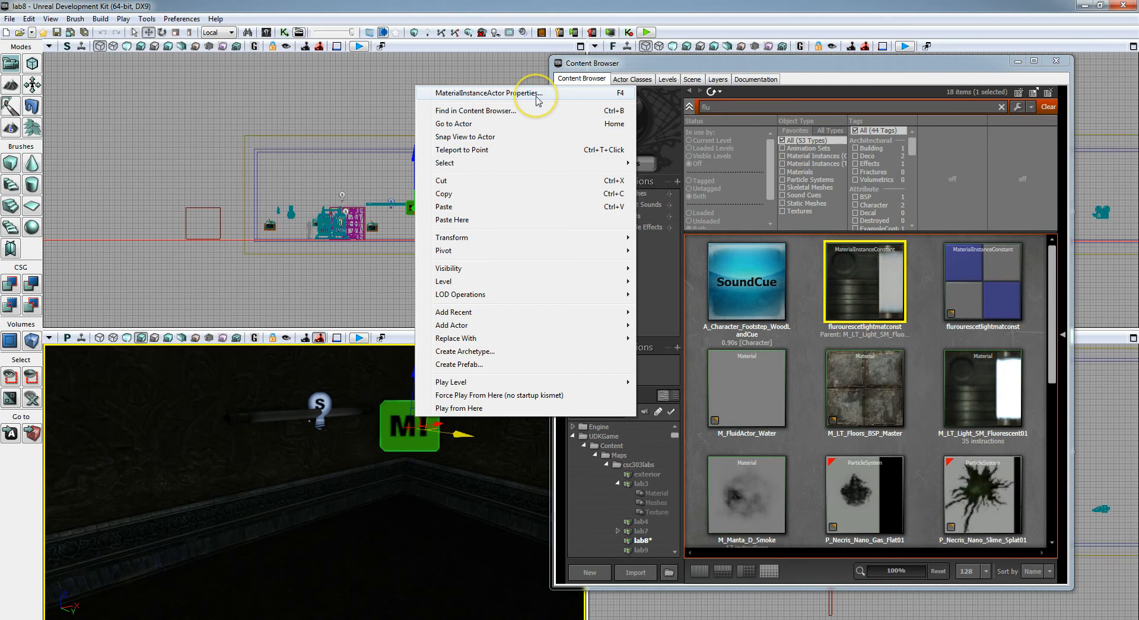
left_click(538, 98)
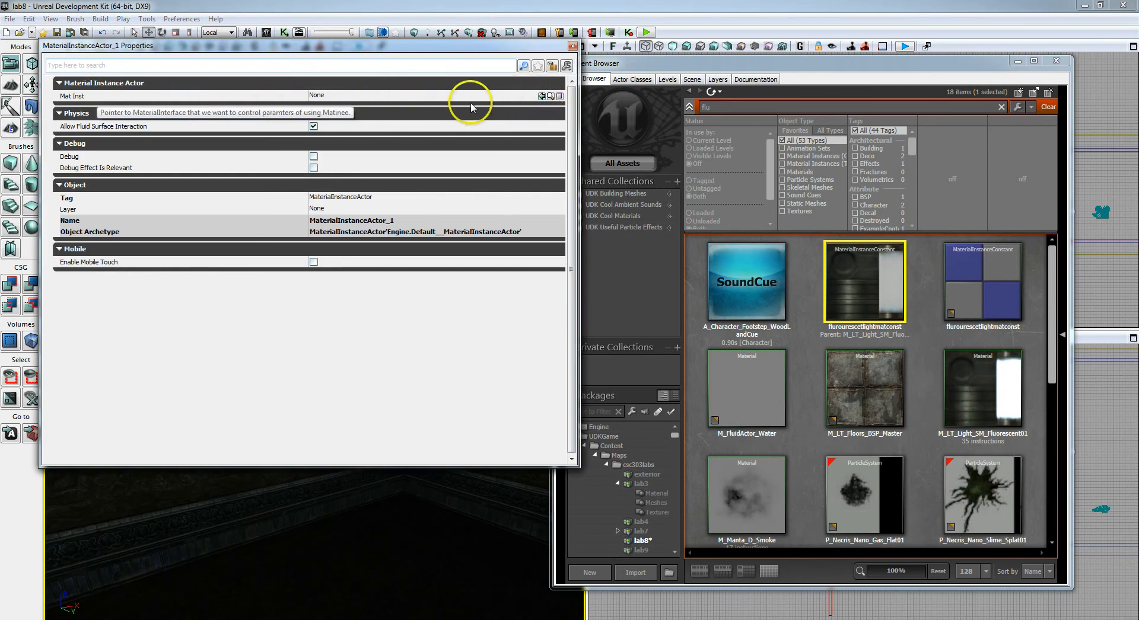
left_click(541, 97)
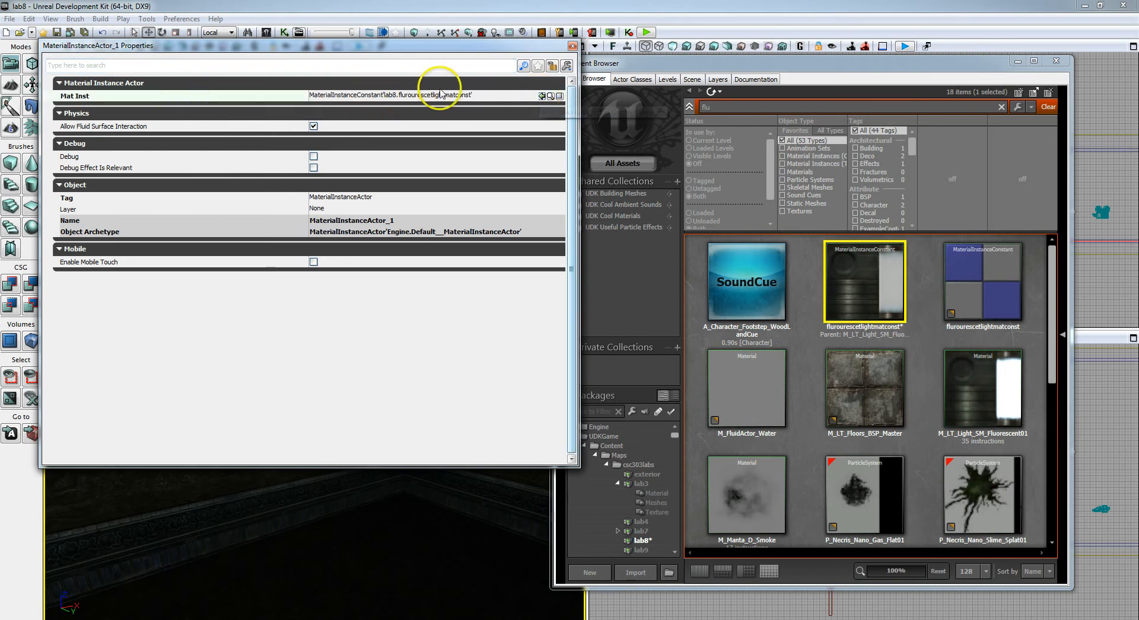
left_click(572, 47)
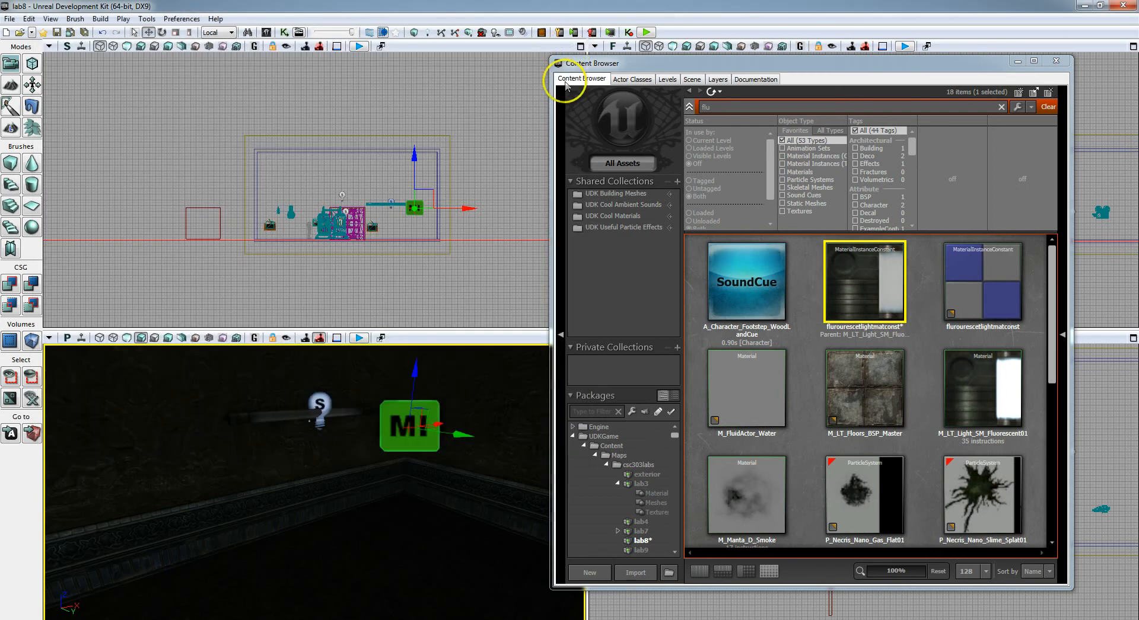
left_click(1047, 60)
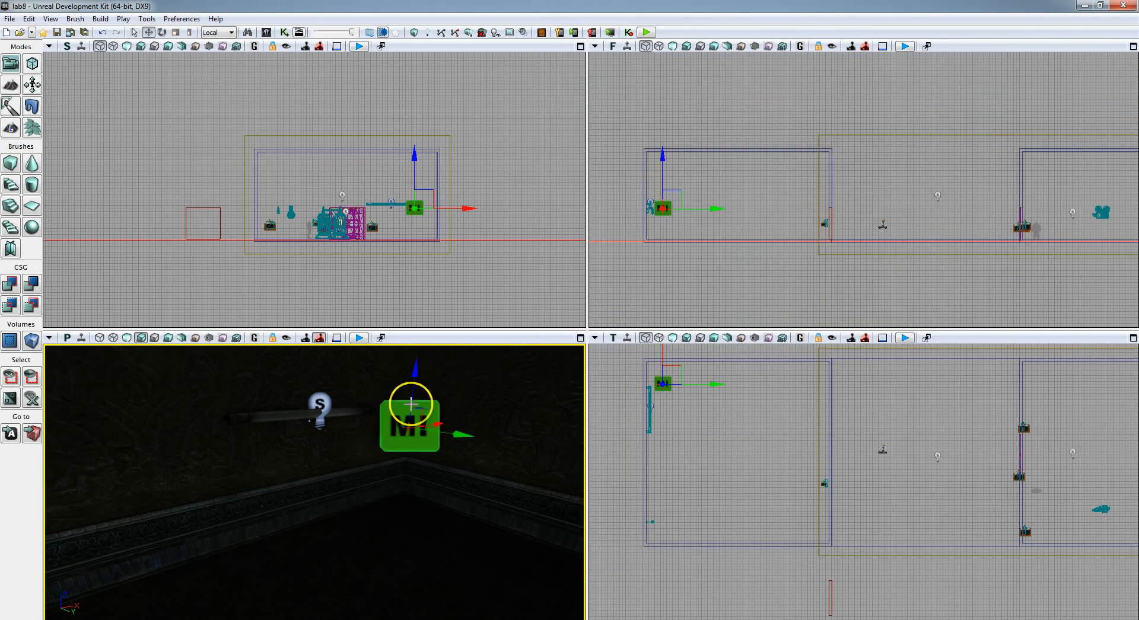
In UnrealKismet, add a new Matinee beside the light's Toggle node and link the Toggle's Out to the Matinee's Play input
left_click(284, 32)
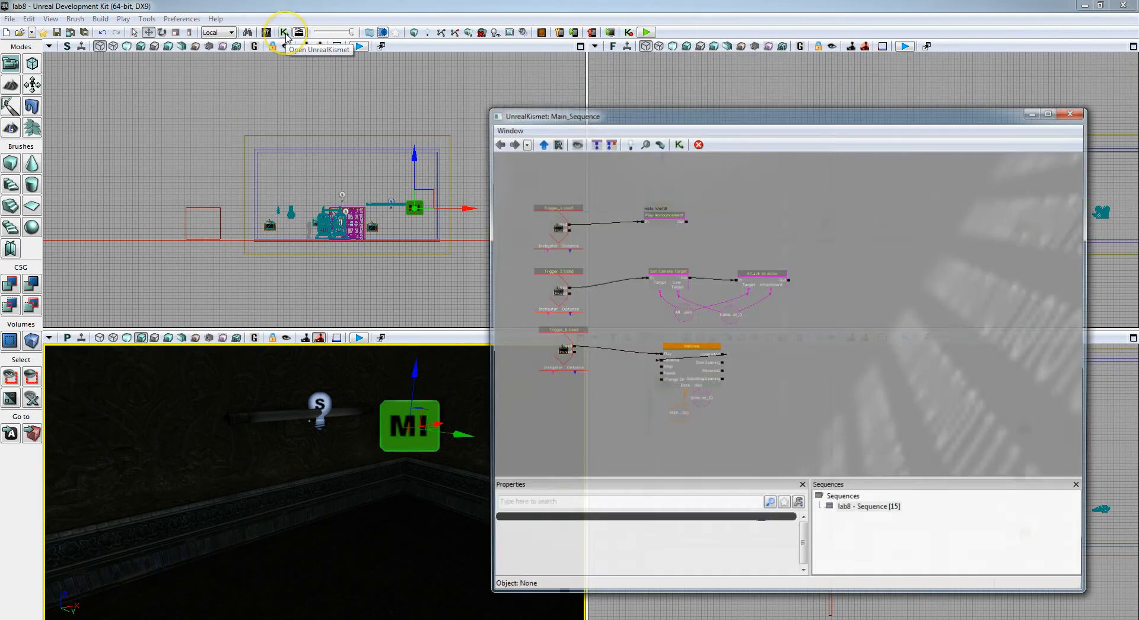
left_click_drag(851, 432, 919, 211)
left_click_drag(822, 255, 845, 229)
scroll(813, 284, "up", 4)
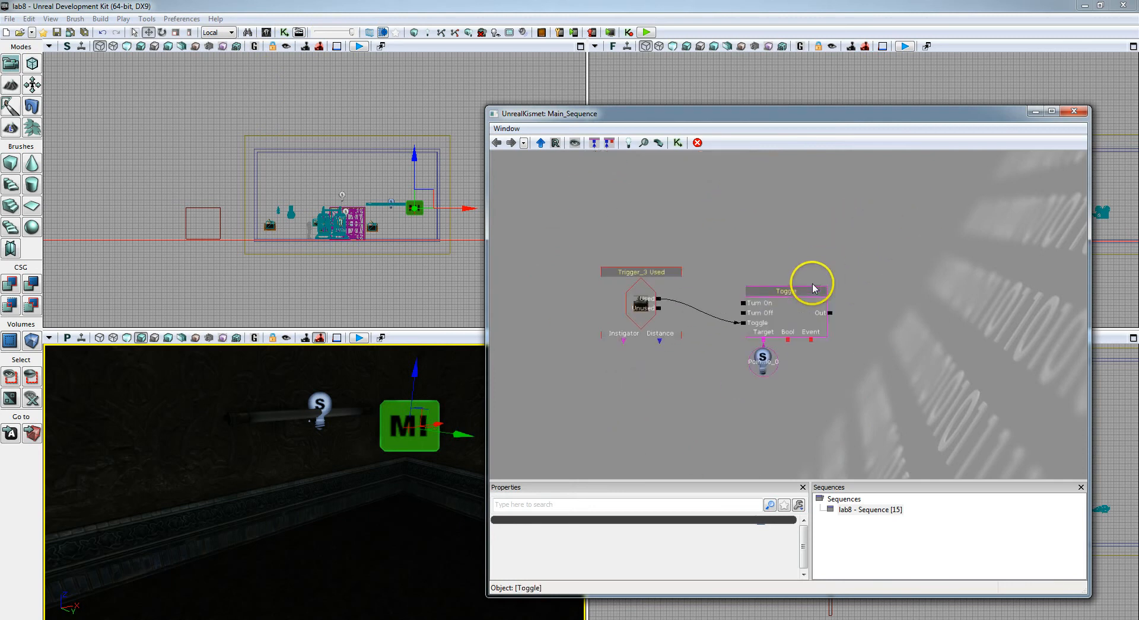
left_click_drag(743, 256, 812, 216)
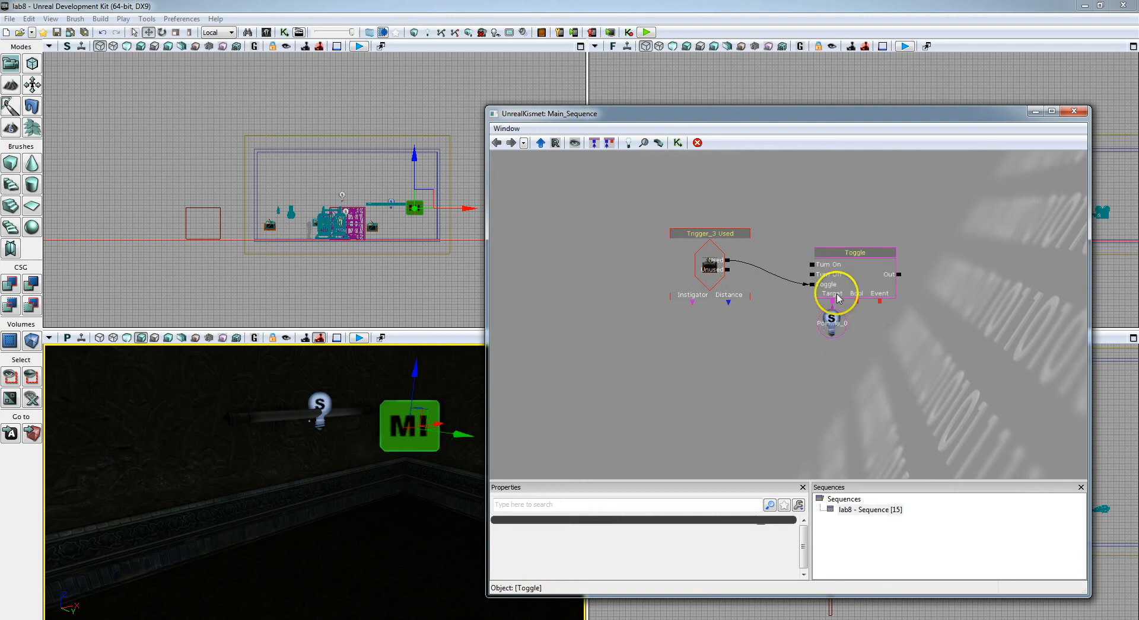
left_click_drag(1002, 317, 852, 347)
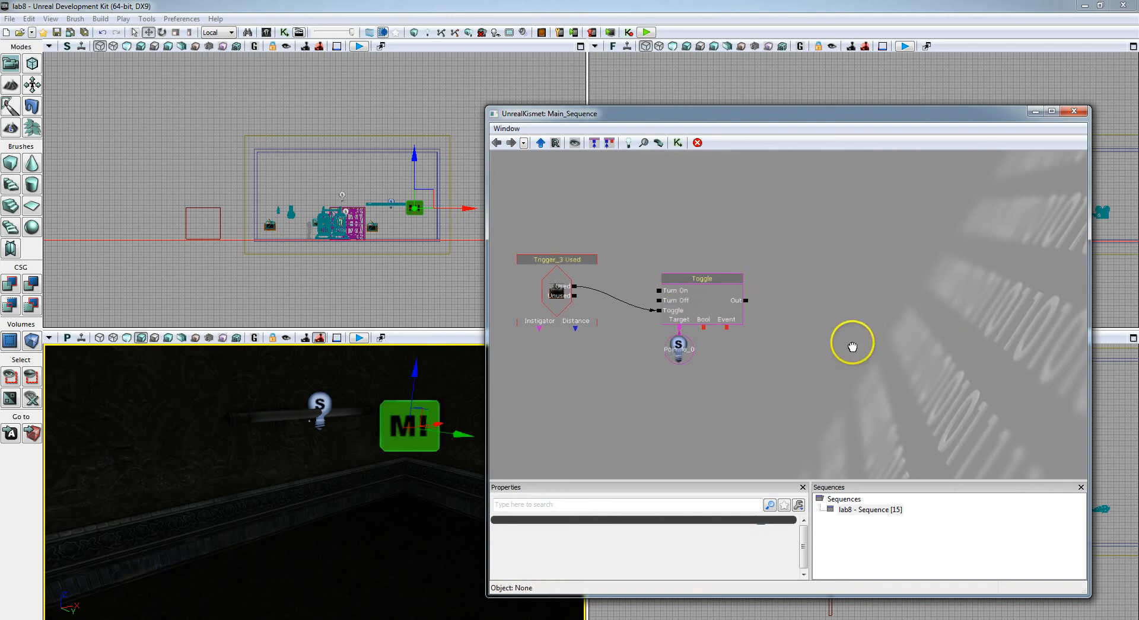
right_click(868, 284)
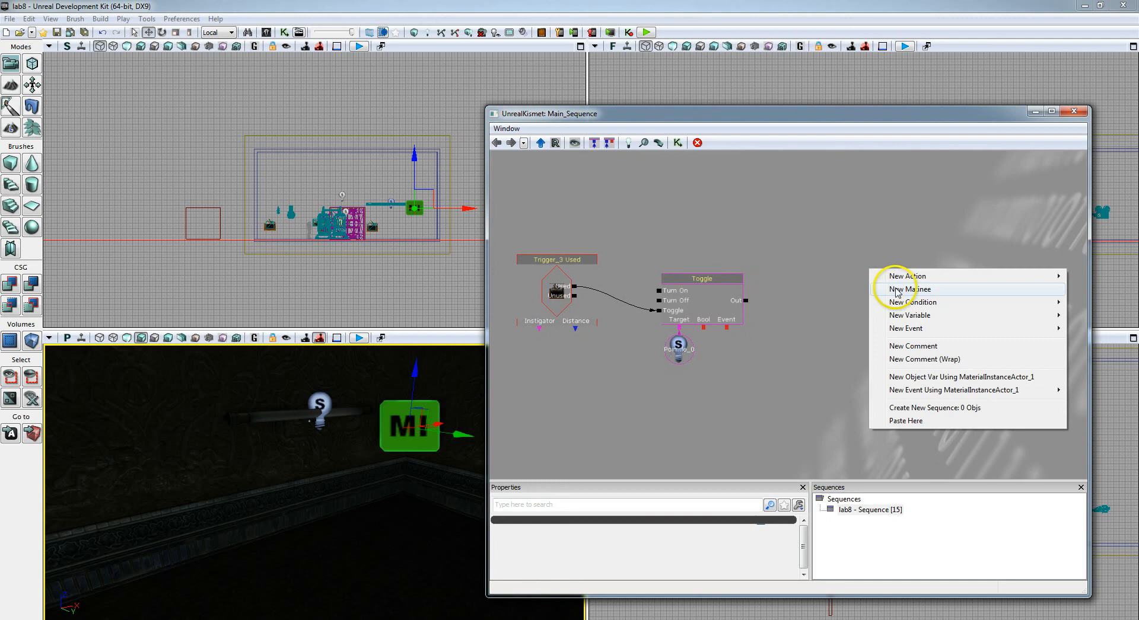
left_click(899, 290)
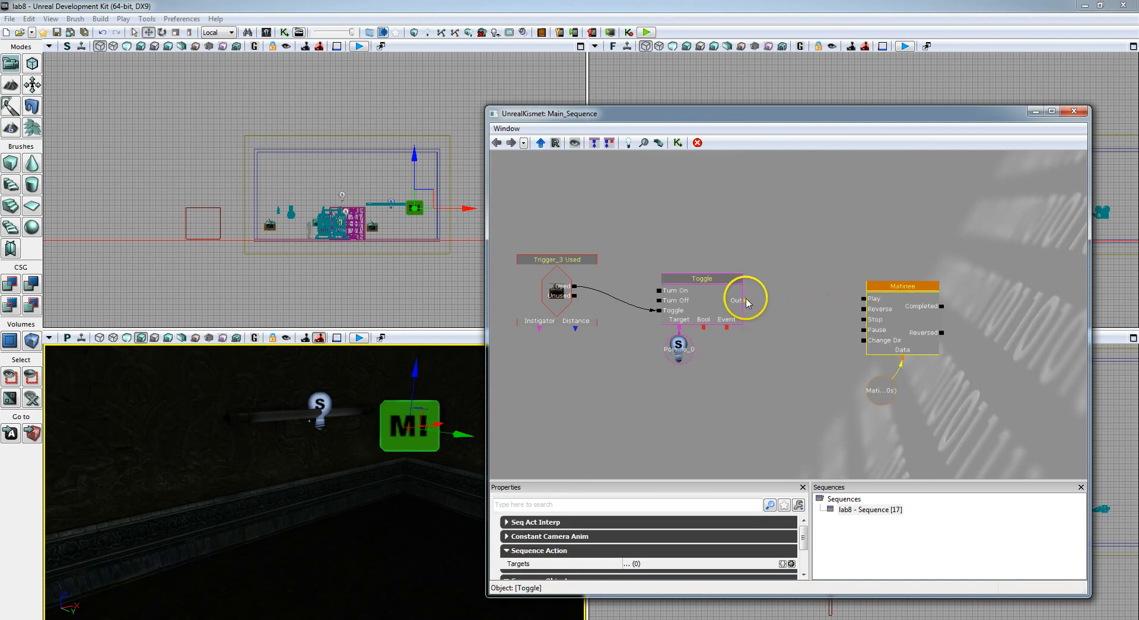
left_click_drag(745, 301, 863, 299)
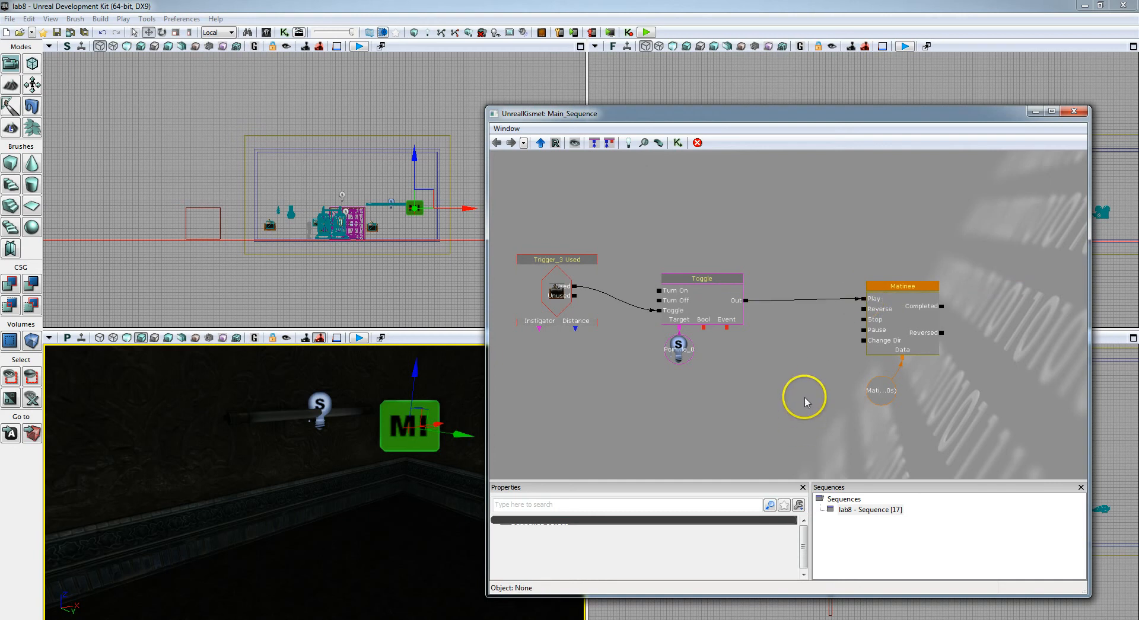
Open the new Matinee node, add an empty group named Light, and give it a Vector Material Param track
left_click_drag(768, 367, 705, 349)
double_click(848, 268)
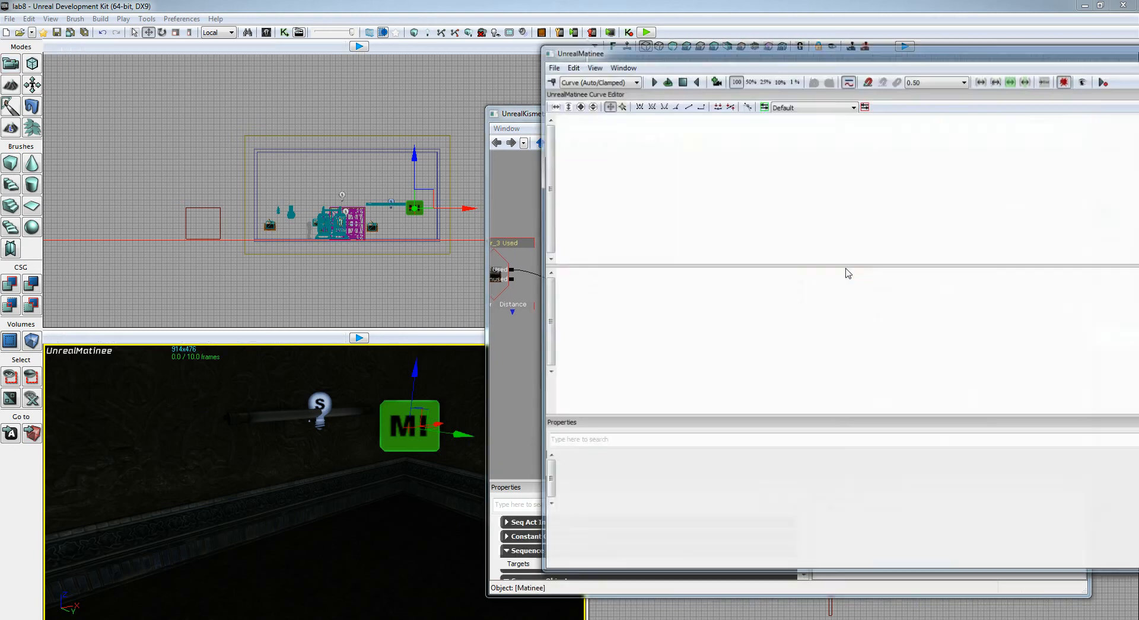
left_click(768, 152)
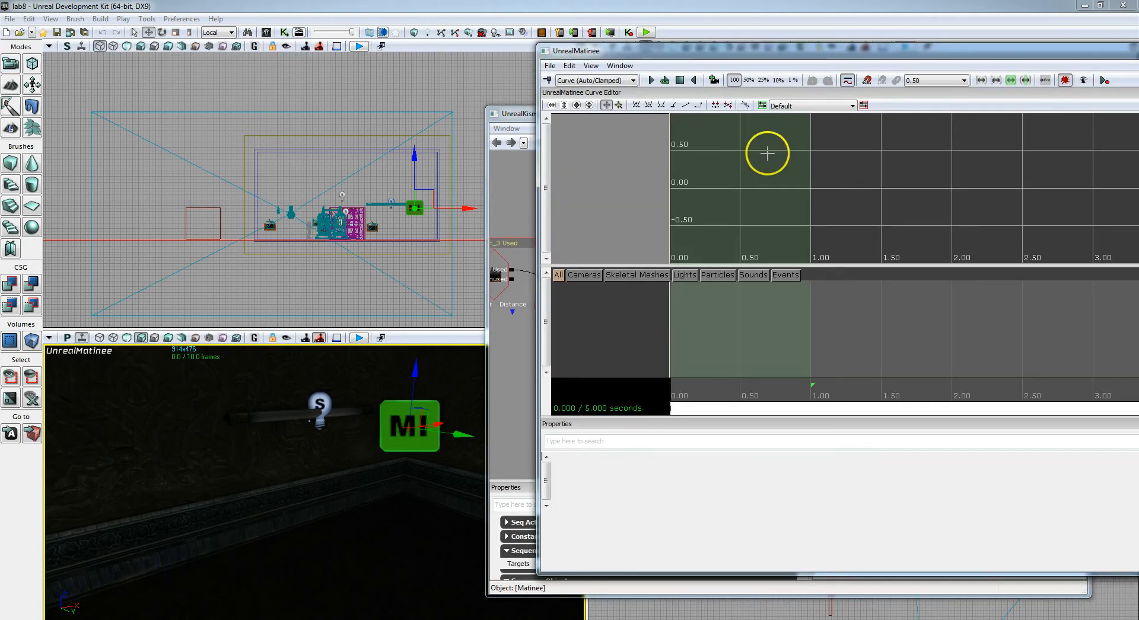
left_click_drag(709, 55, 414, 65)
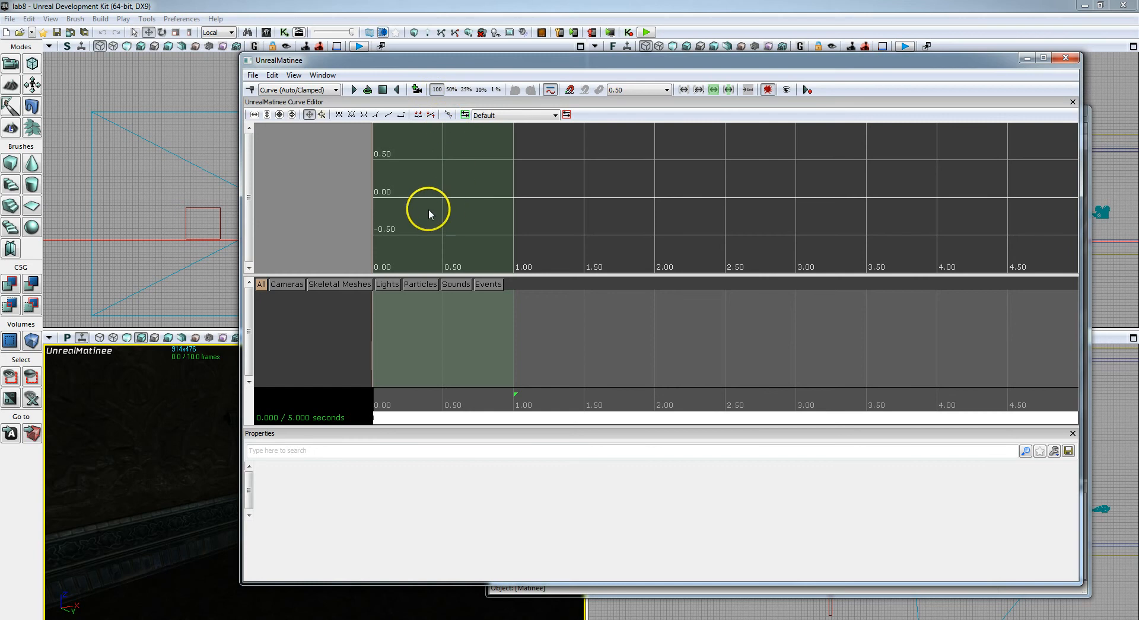
left_click_drag(427, 59, 432, 32)
right_click(312, 268)
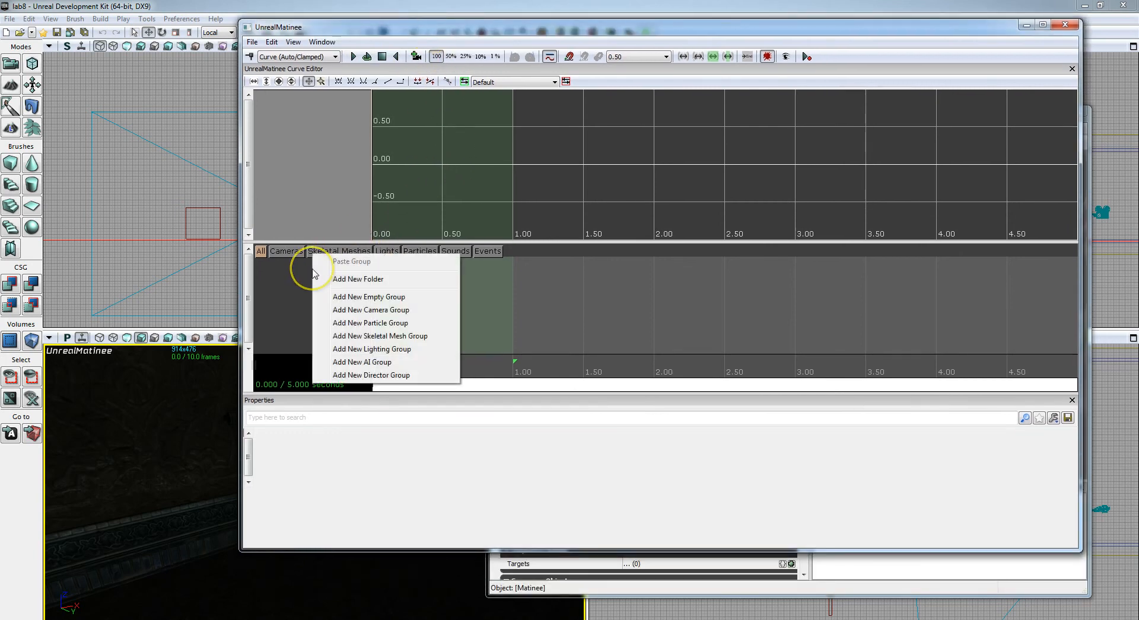
left_click(369, 297)
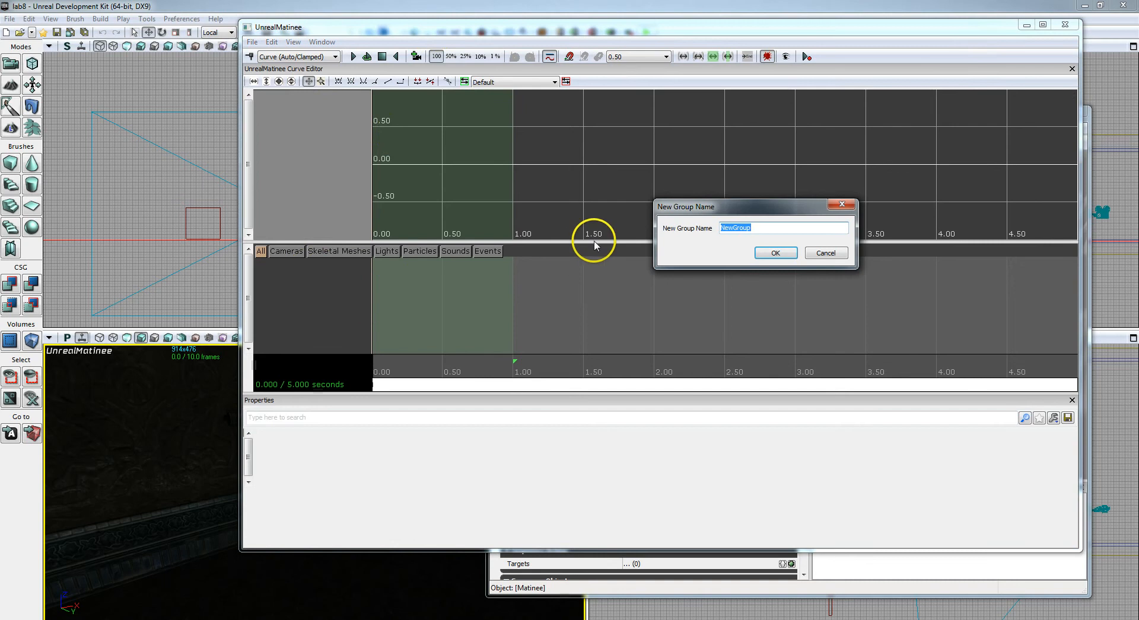
type("Light")
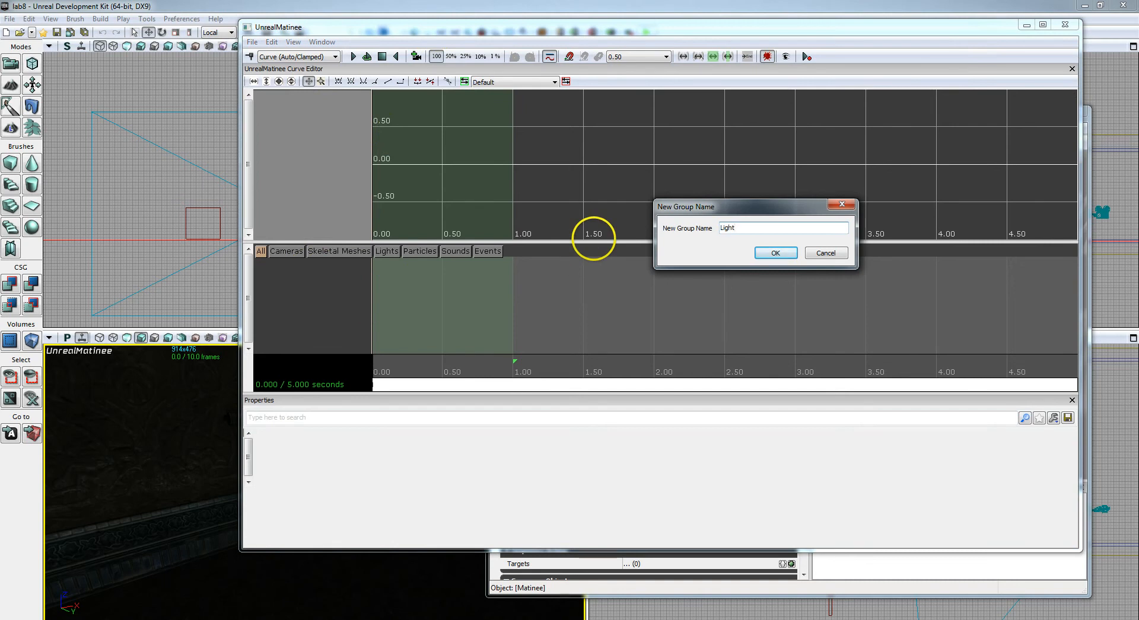
left_click(774, 254)
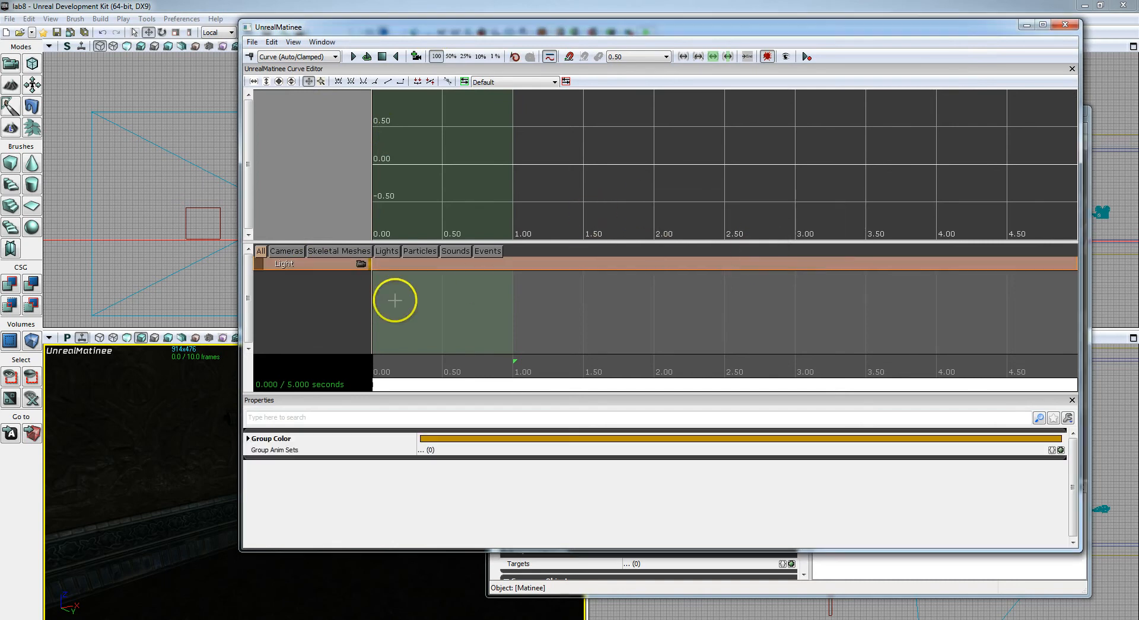
right_click(305, 268)
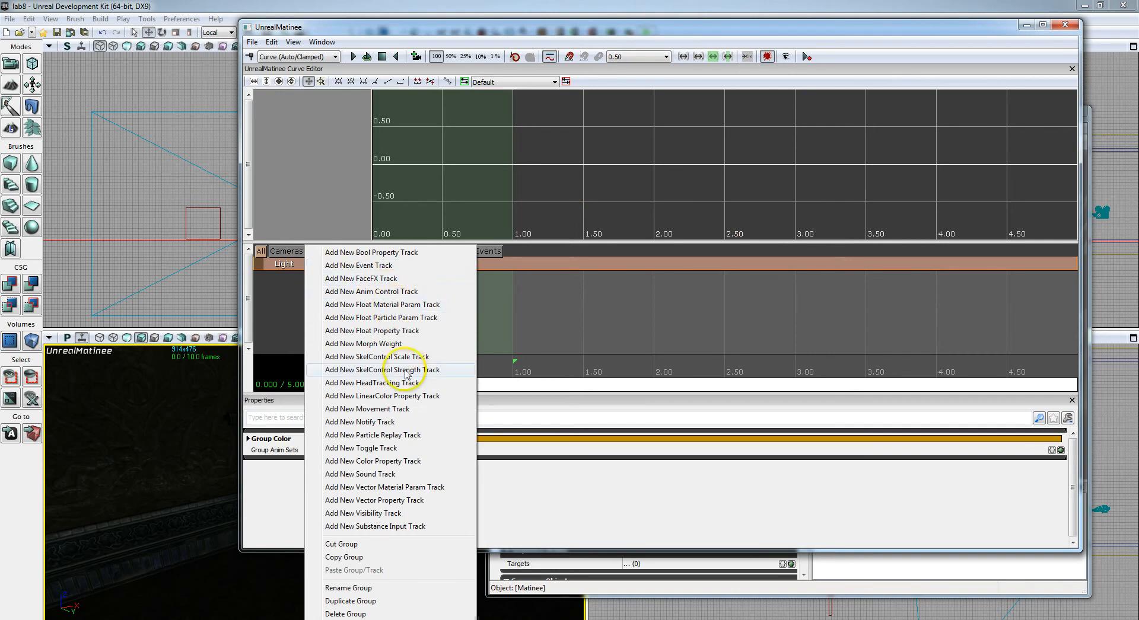
left_click(371, 487)
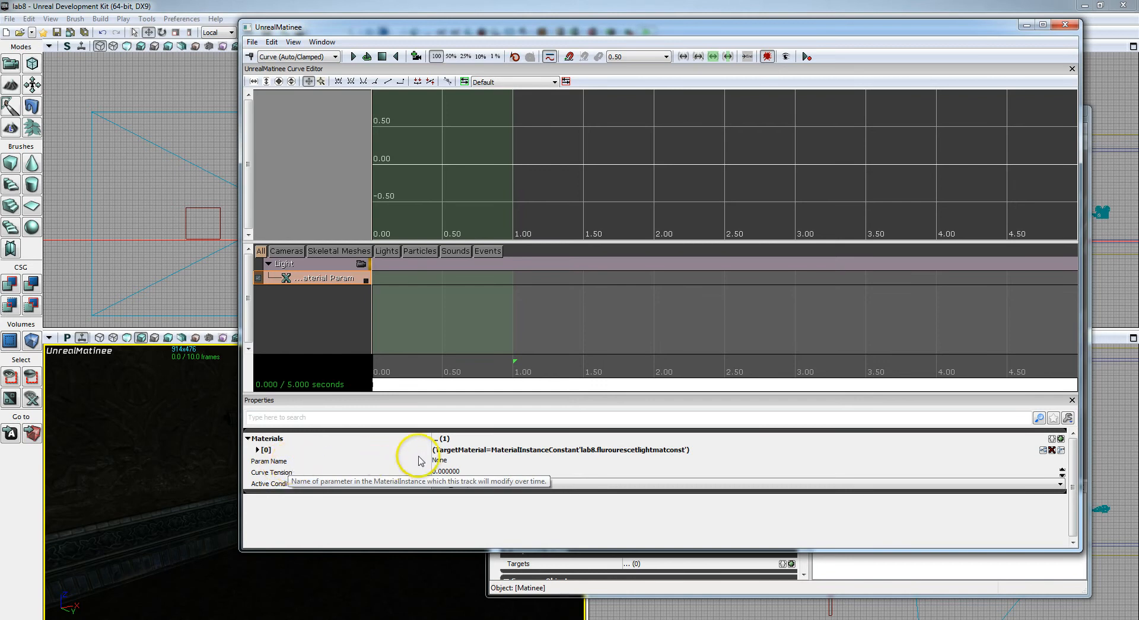
Try to set the vector material track's Param Name to lightcolor
left_click(449, 463)
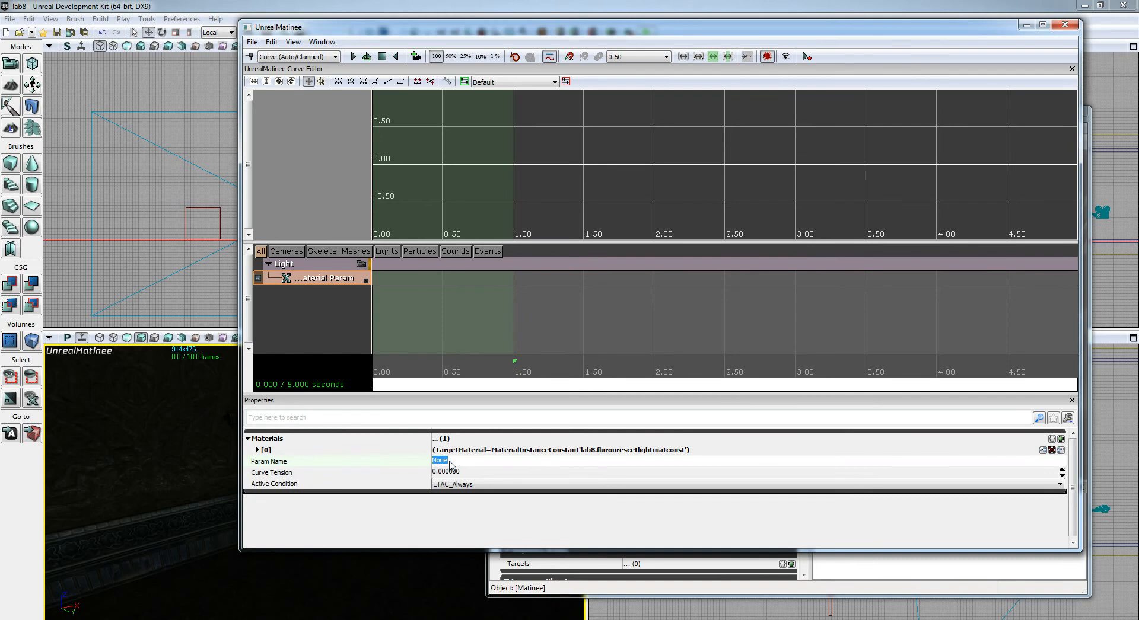
key("BackSpace")
type("lightcolor")
key("Return")
key("BackSpace")
key("Tab")
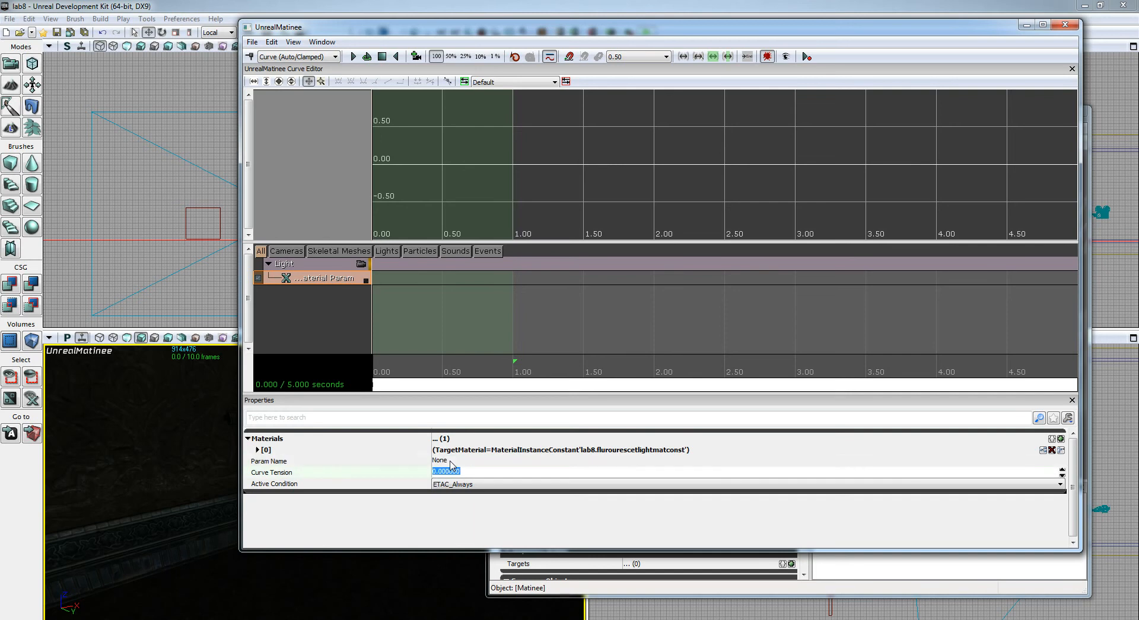
left_click(441, 461)
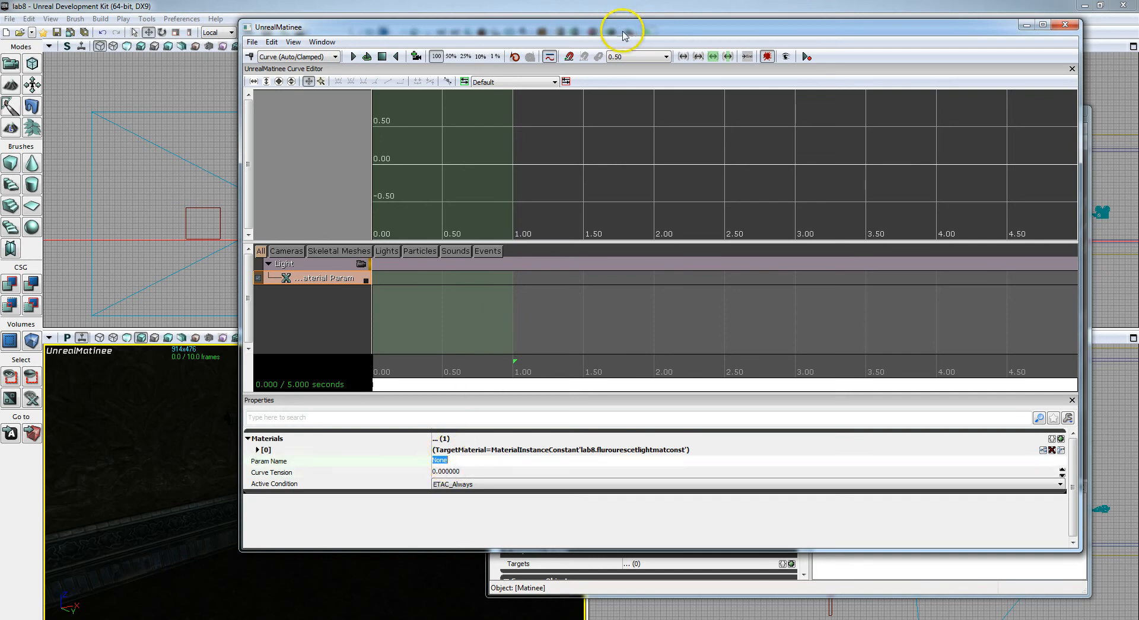
Open the flurourescetlightmatconst material instance from the Content Browser and expand its vector parameter values to check the parameter's exact name
left_click_drag(622, 33, 406, 148)
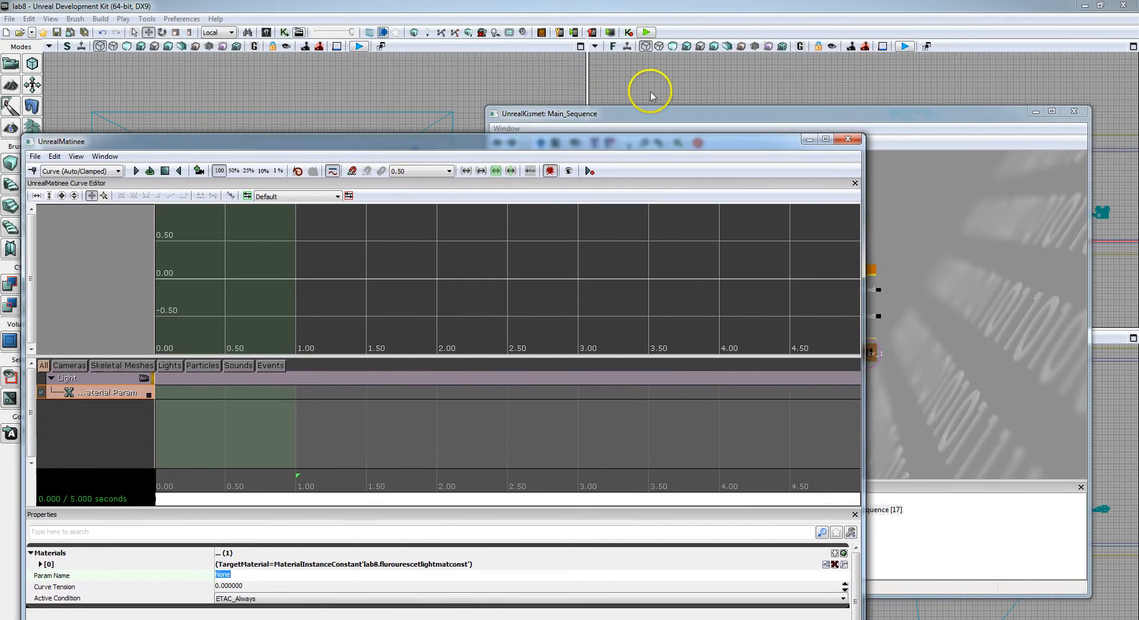
left_click(266, 32)
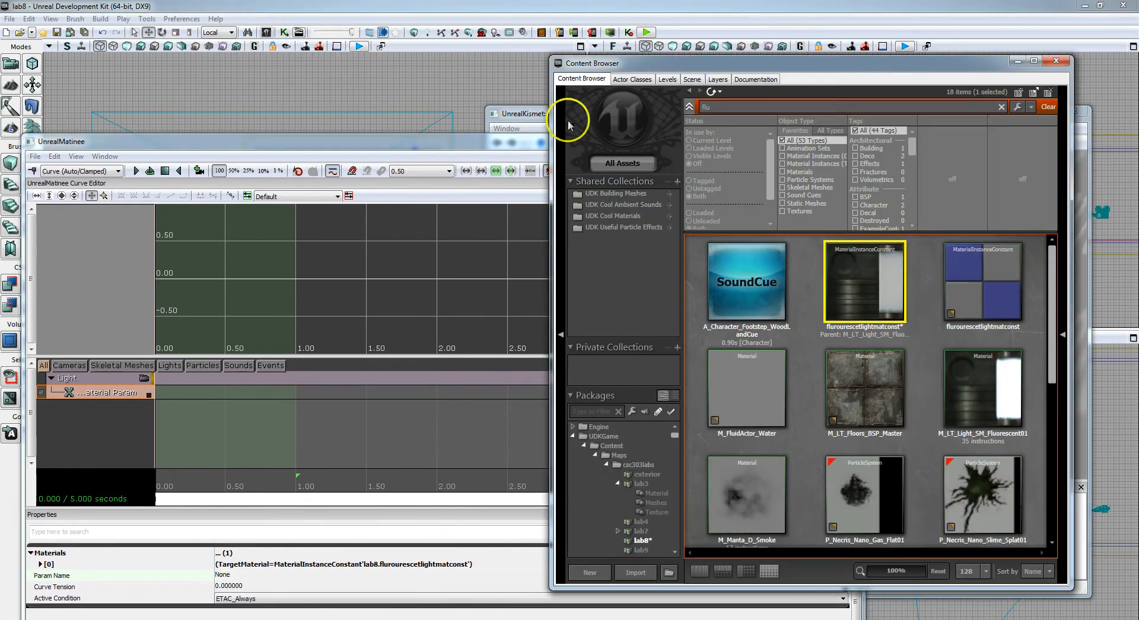
mouse_move(867, 278)
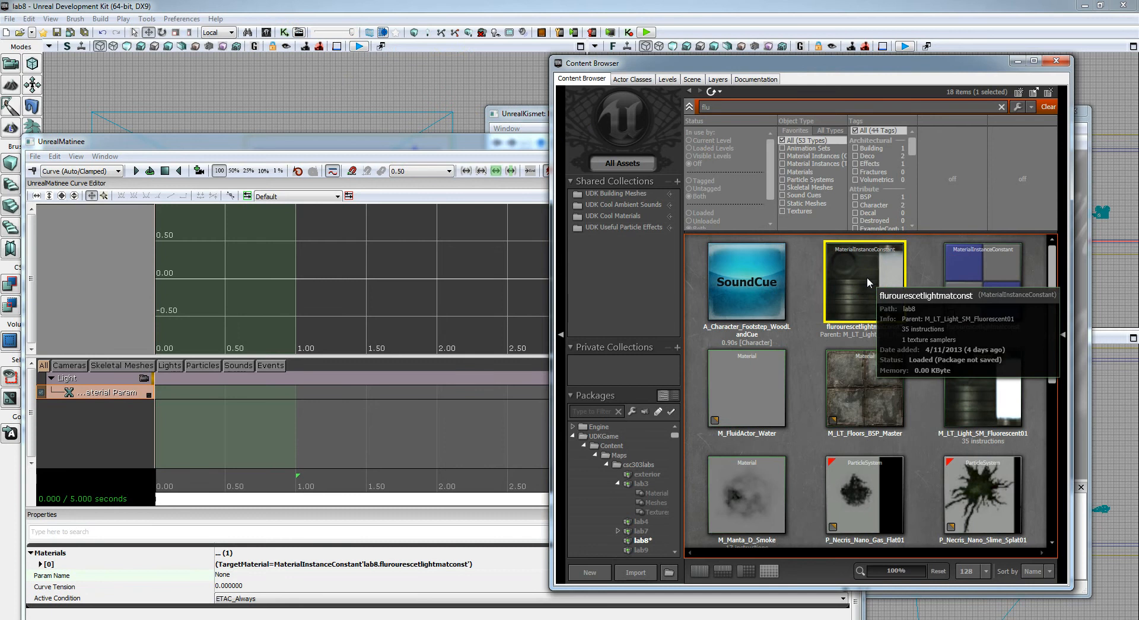
double_click(866, 276)
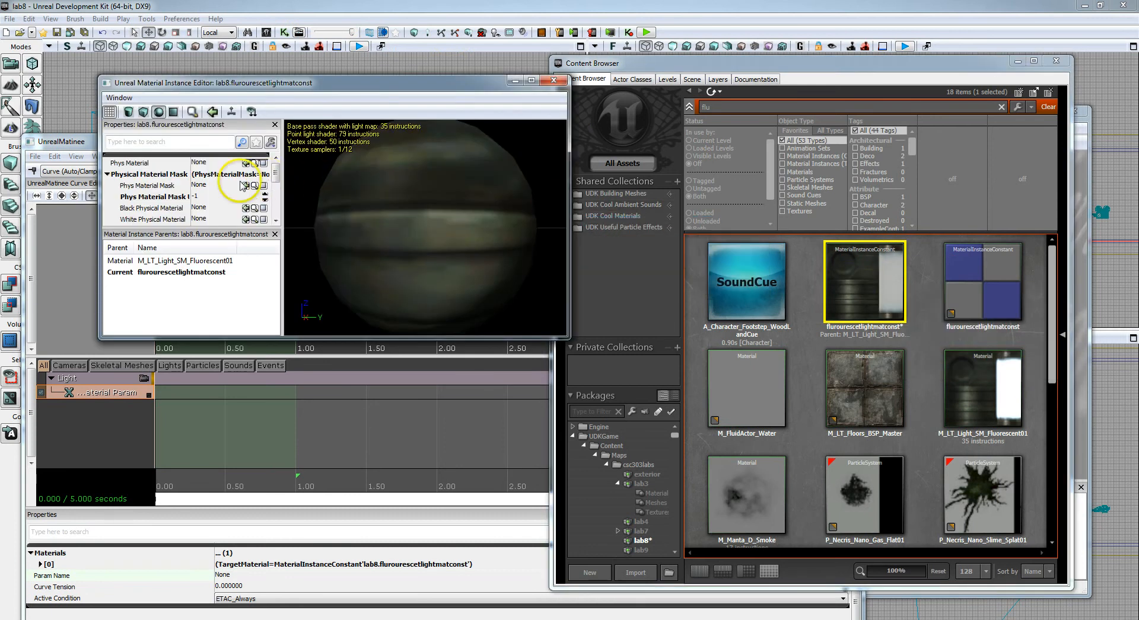
left_click_drag(277, 173, 278, 188)
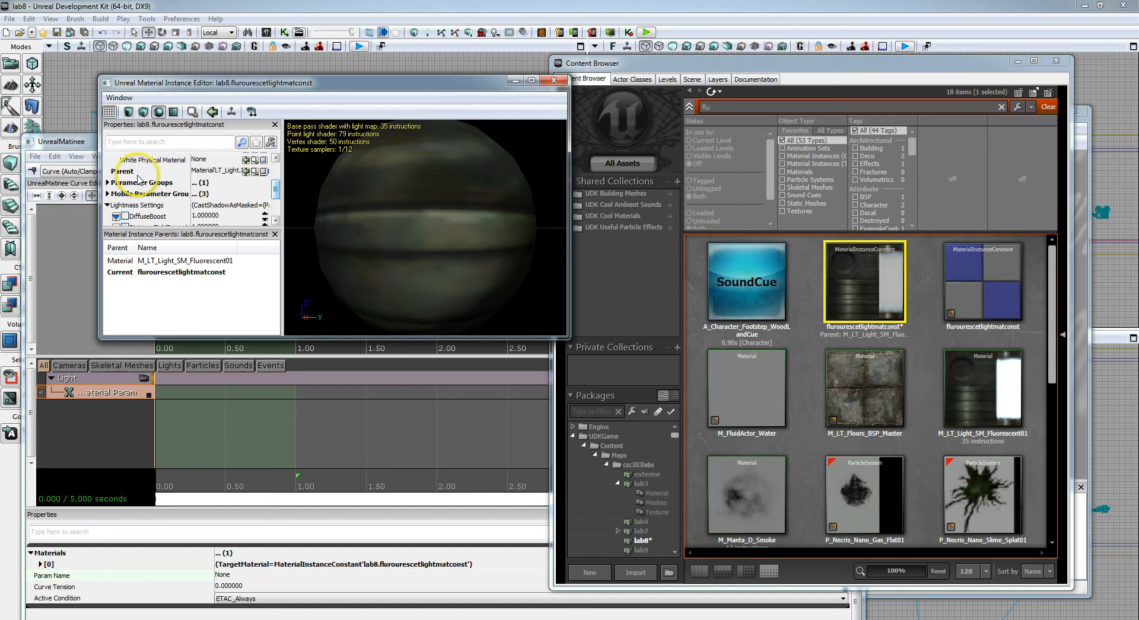
left_click(107, 183)
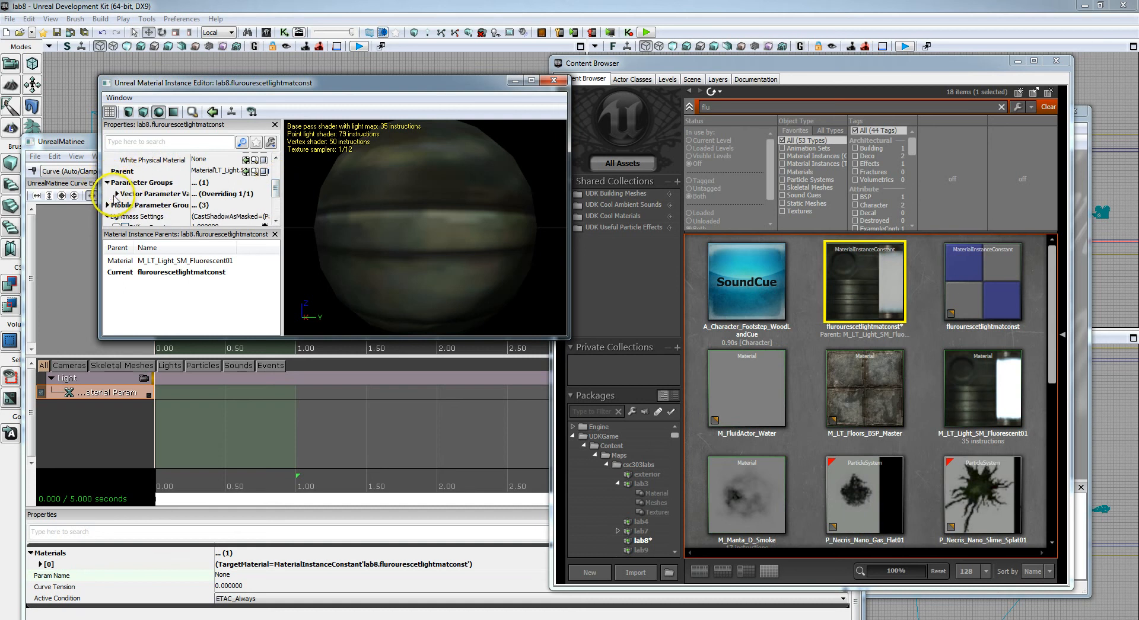
left_click(116, 194)
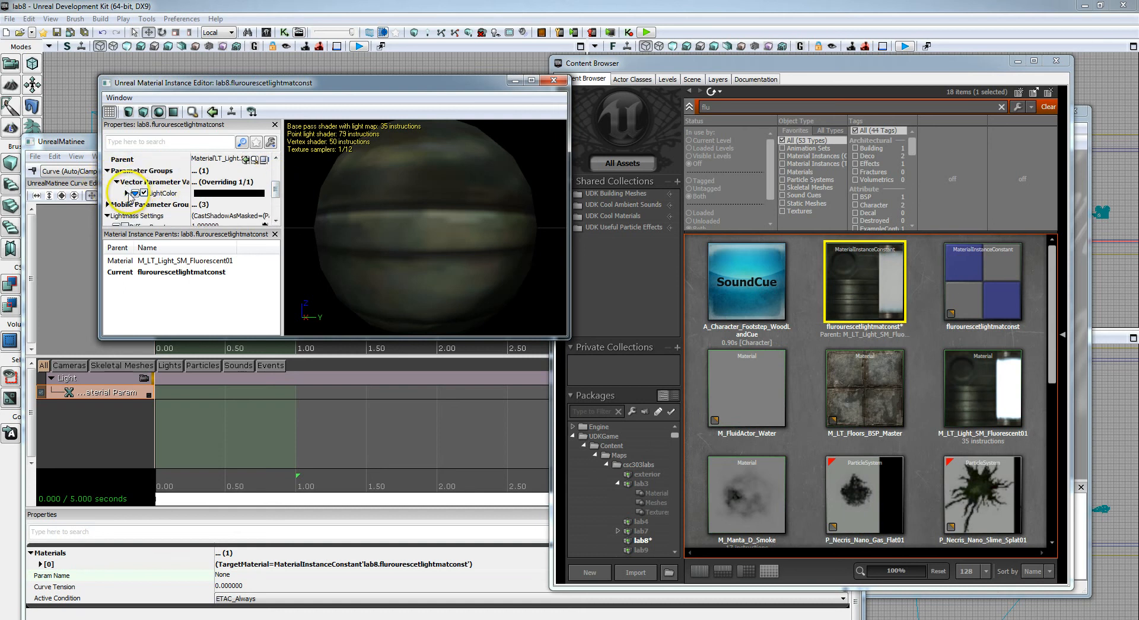
left_click(126, 193)
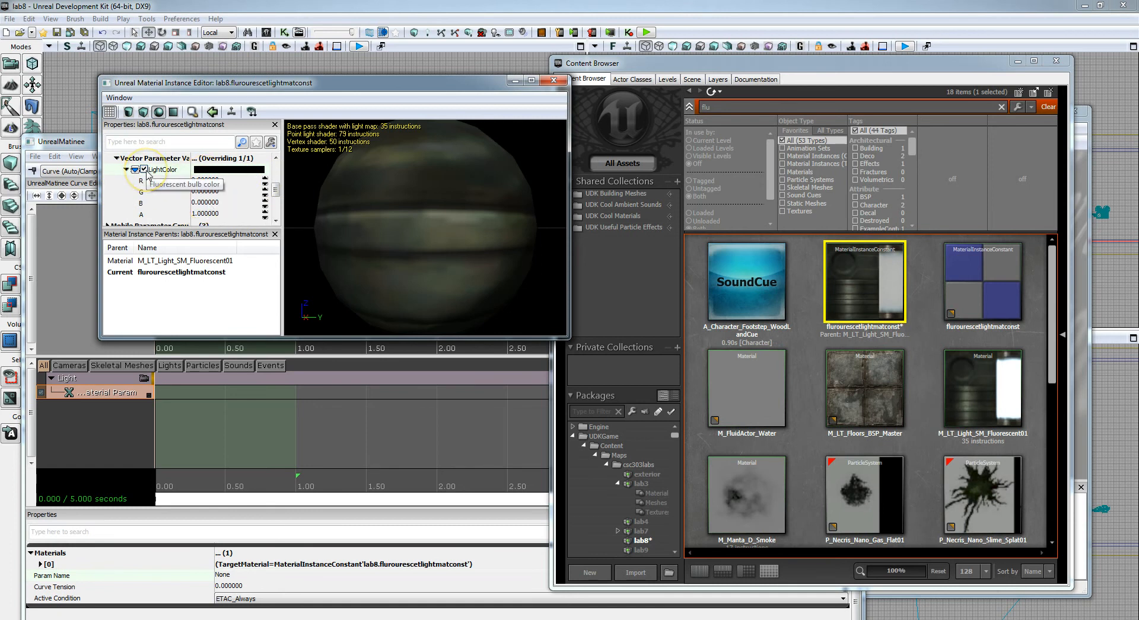
scroll(159, 184, "up", 1)
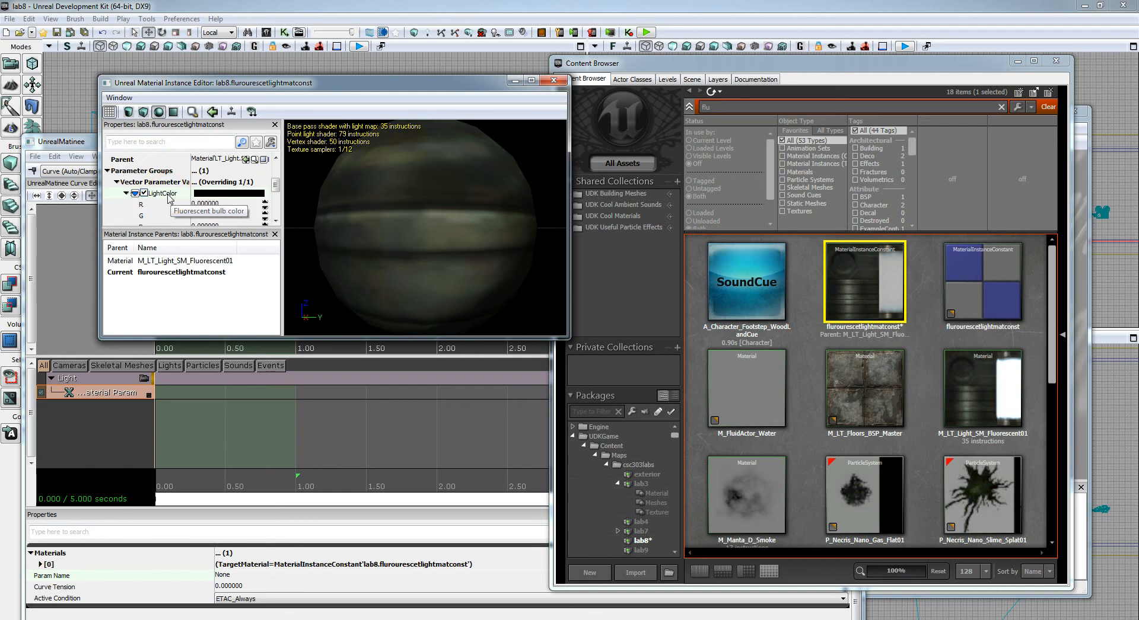
Try to copy the material instance's LightColor property and paste it into the Matinee track's Param Name
right_click(169, 198)
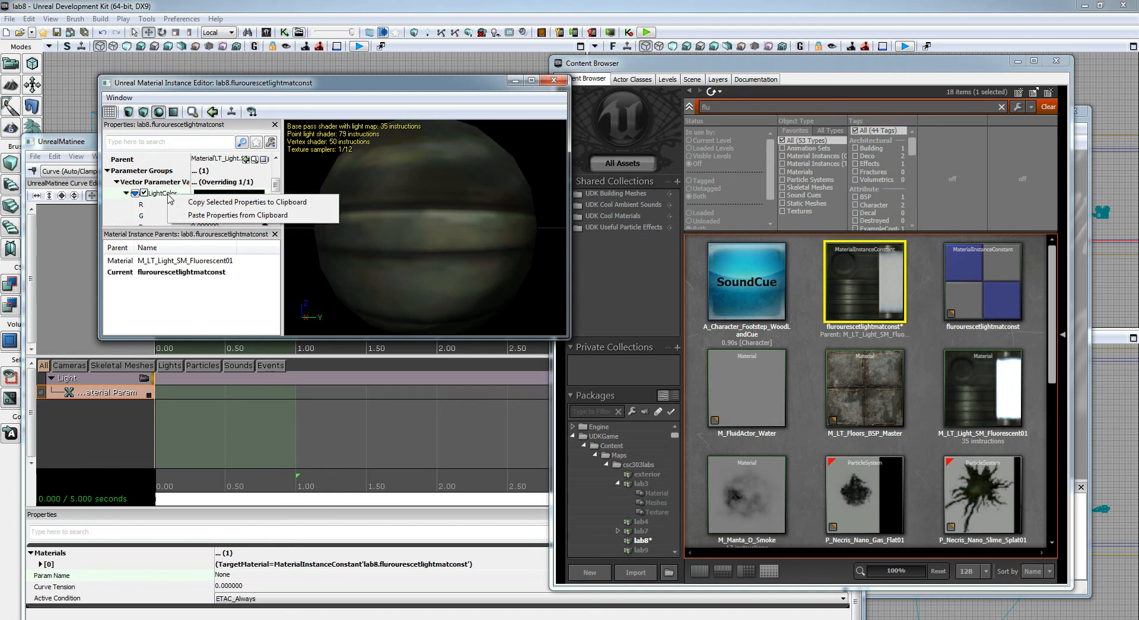
left_click(249, 204)
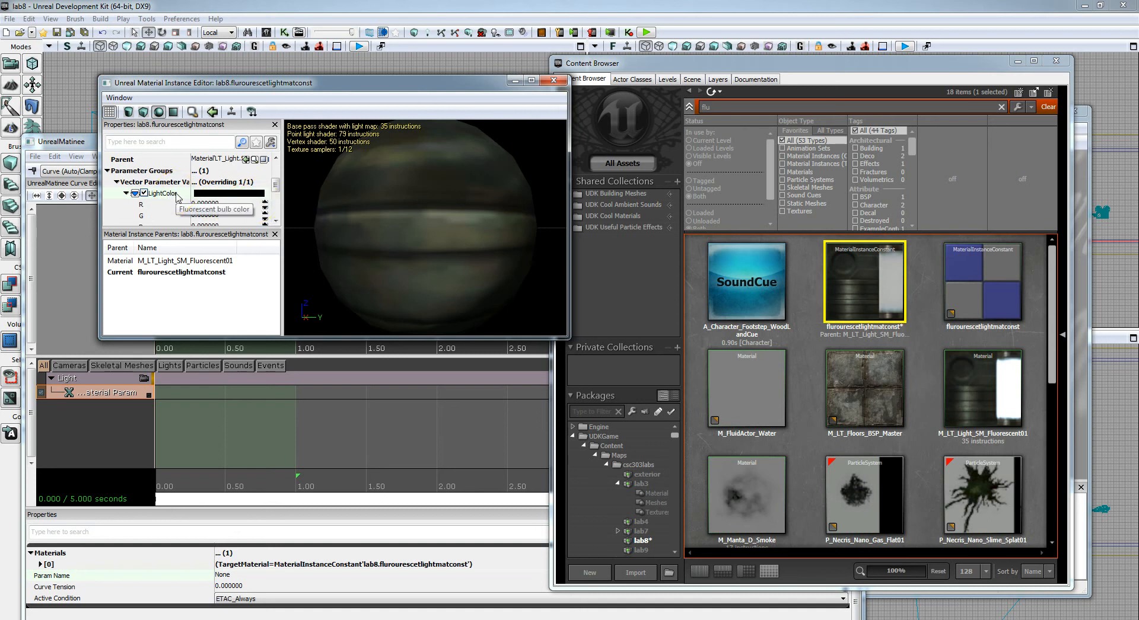
left_click(553, 81)
left_click(373, 166)
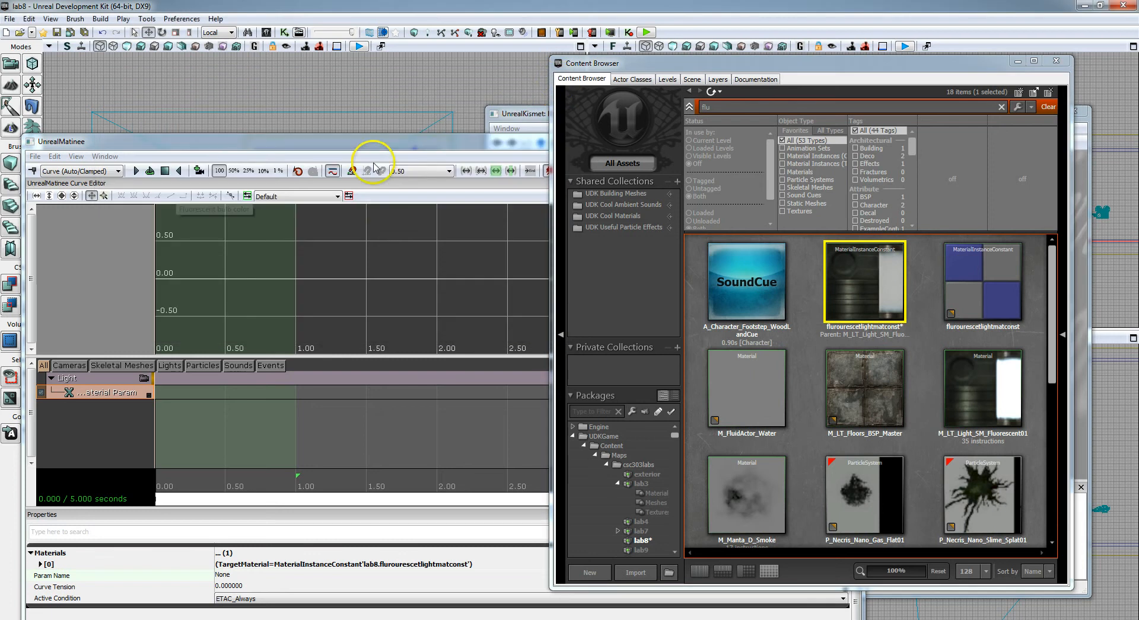
left_click(94, 391)
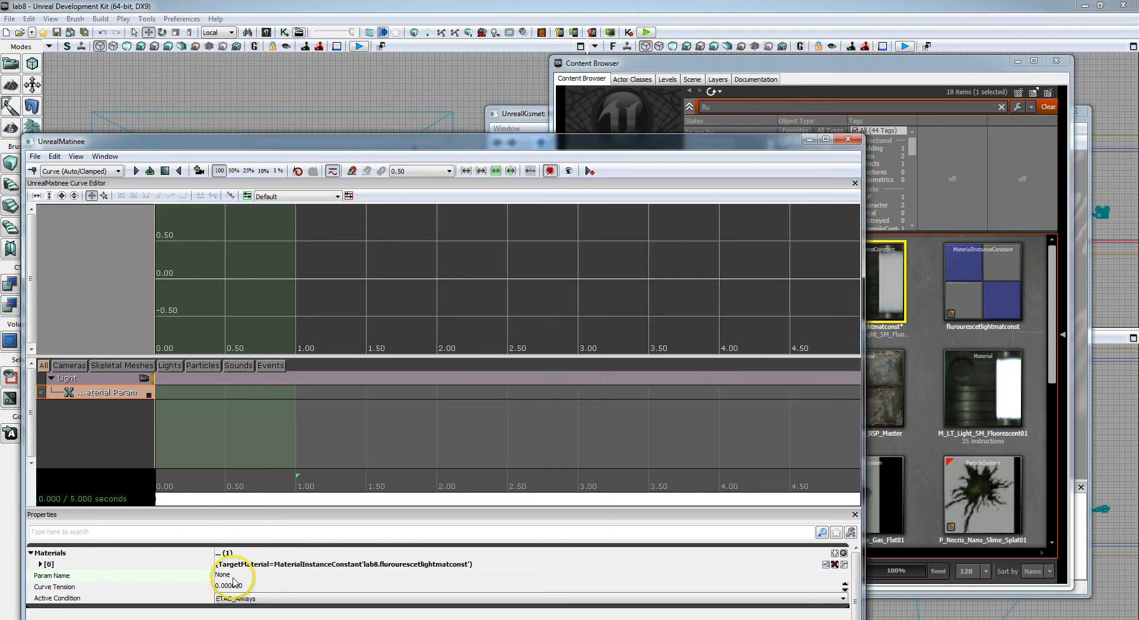
left_click(228, 575)
right_click(228, 574)
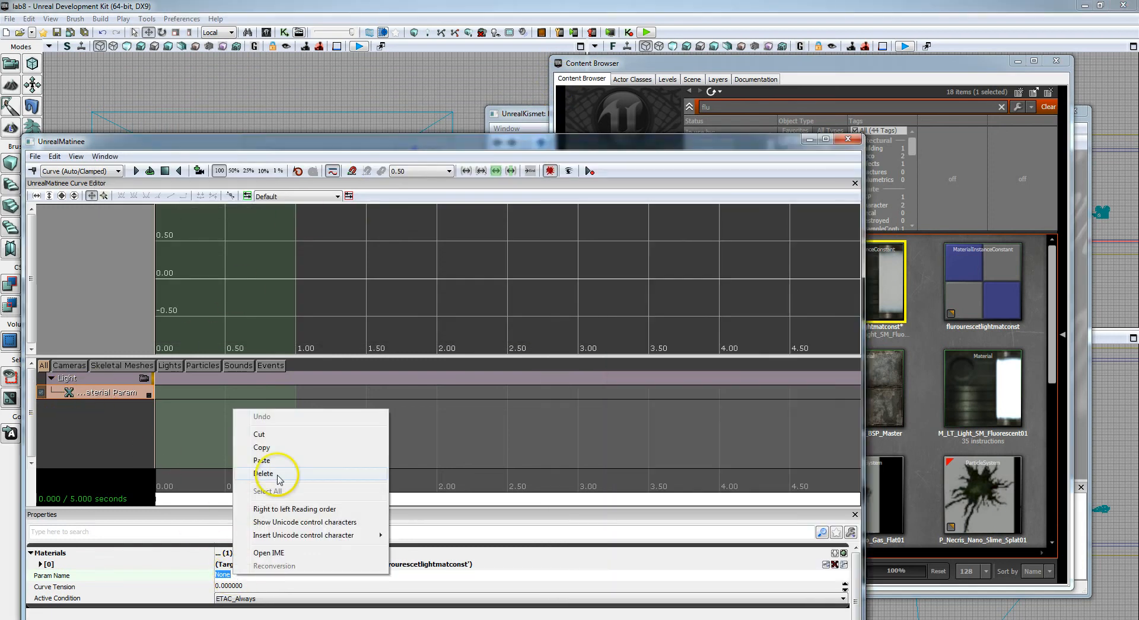
left_click(263, 474)
key("ctrl+v")
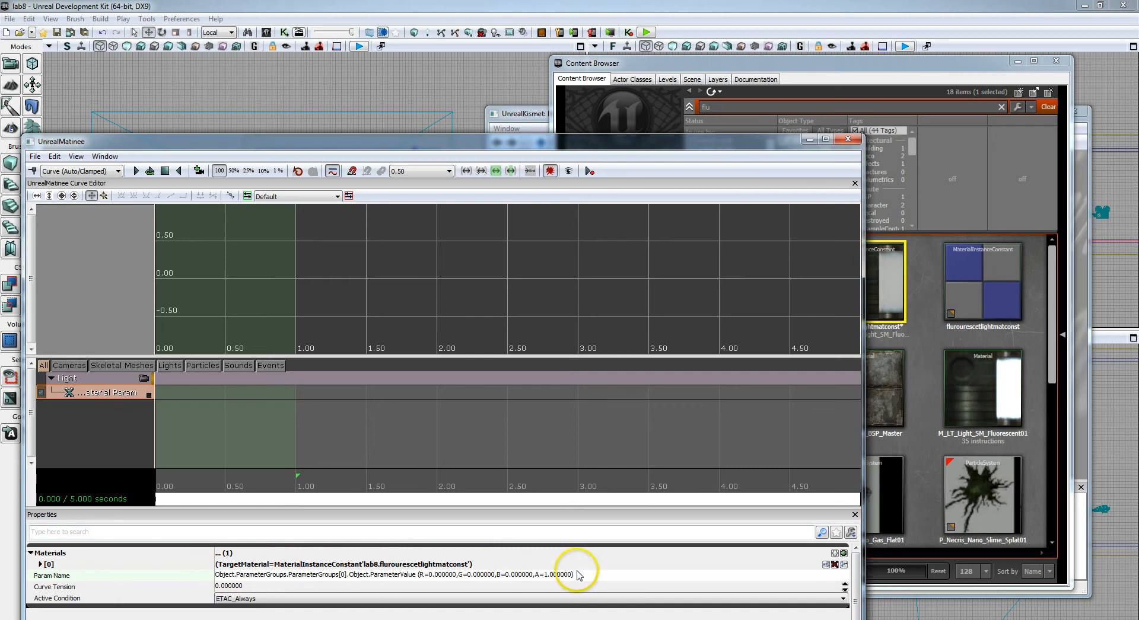
Clear the pasted text from the vector material track's Param Name and set it to LightColor
key("BackSpace")
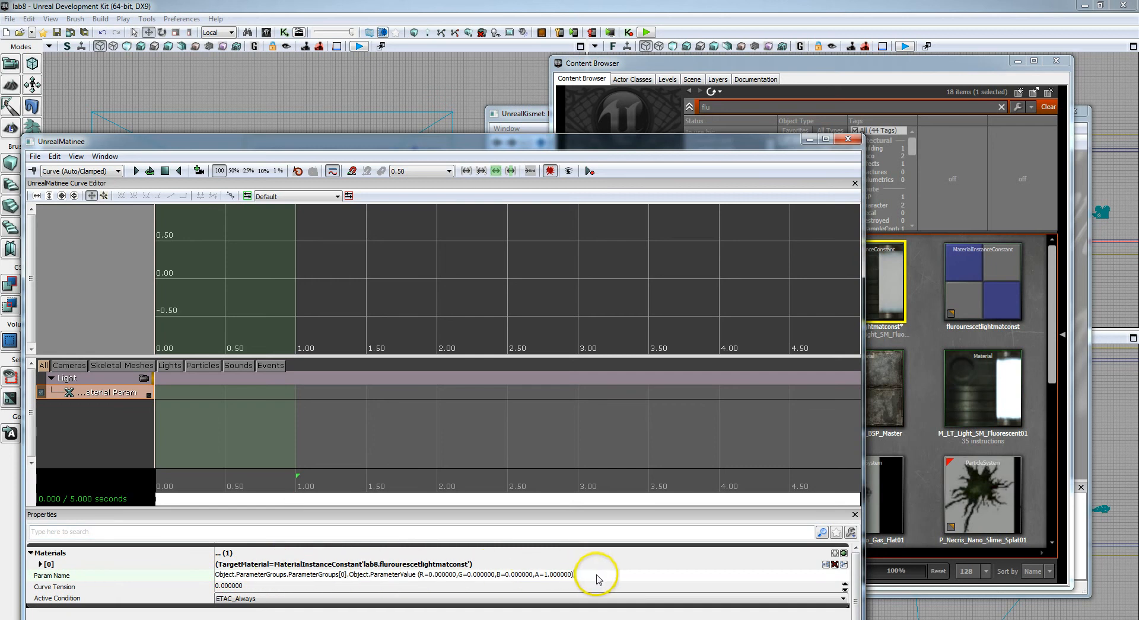
key("BackSpace")
key("BackSpace")
key("BackSpace")
key("BackSpace")
key("BackSpace")
key("BackSpace")
key("BackSpace")
key("BackSpace")
key("BackSpace")
key("BackSpace")
key("BackSpace")
key("BackSpace")
key("BackSpace")
key("BackSpace")
key("BackSpace")
key("BackSpace")
key("BackSpace")
key("BackSpace")
key("BackSpace")
key("BackSpace")
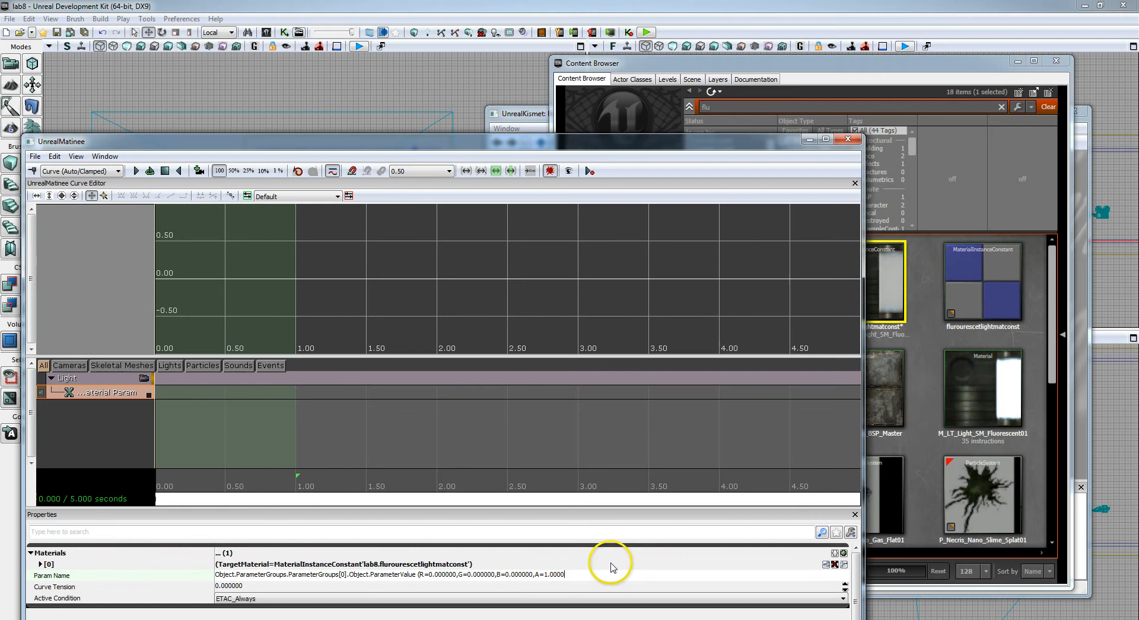
key("BackSpace")
key("BackSpace")
key("BackSpace")
key("BackSpace")
key("BackSpace")
key("BackSpace")
key("BackSpace")
key("BackSpace")
key("BackSpace")
key("BackSpace")
key("BackSpace")
key("BackSpace")
key("BackSpace")
key("BackSpace")
key("BackSpace")
key("BackSpace")
key("BackSpace")
key("BackSpace")
key("BackSpace")
key("BackSpace")
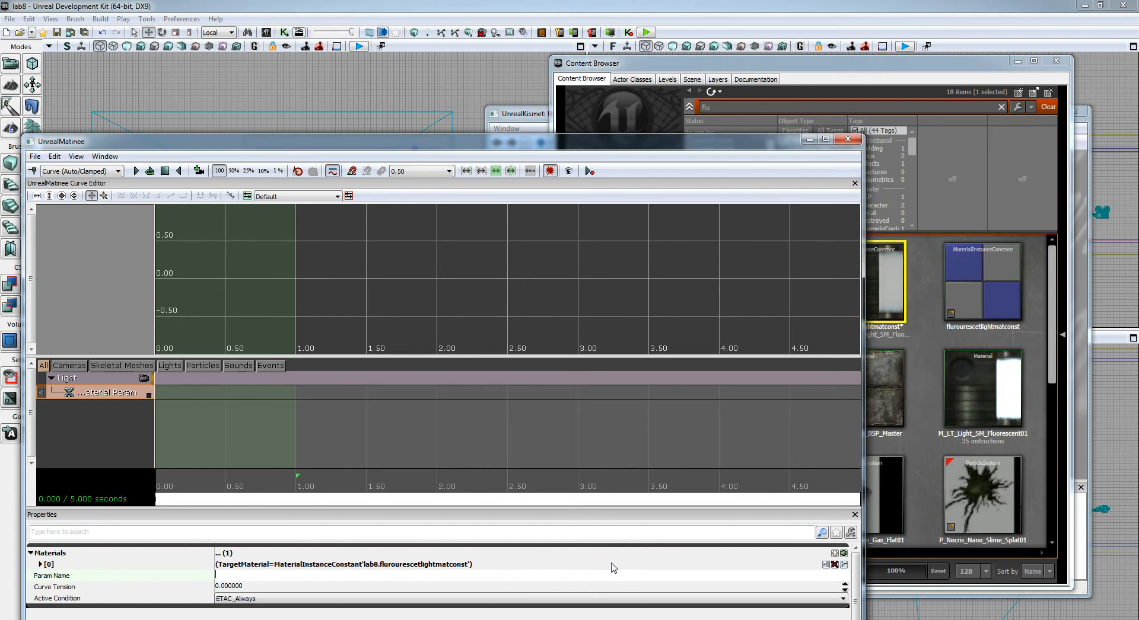
type("LightColor")
left_click(430, 579)
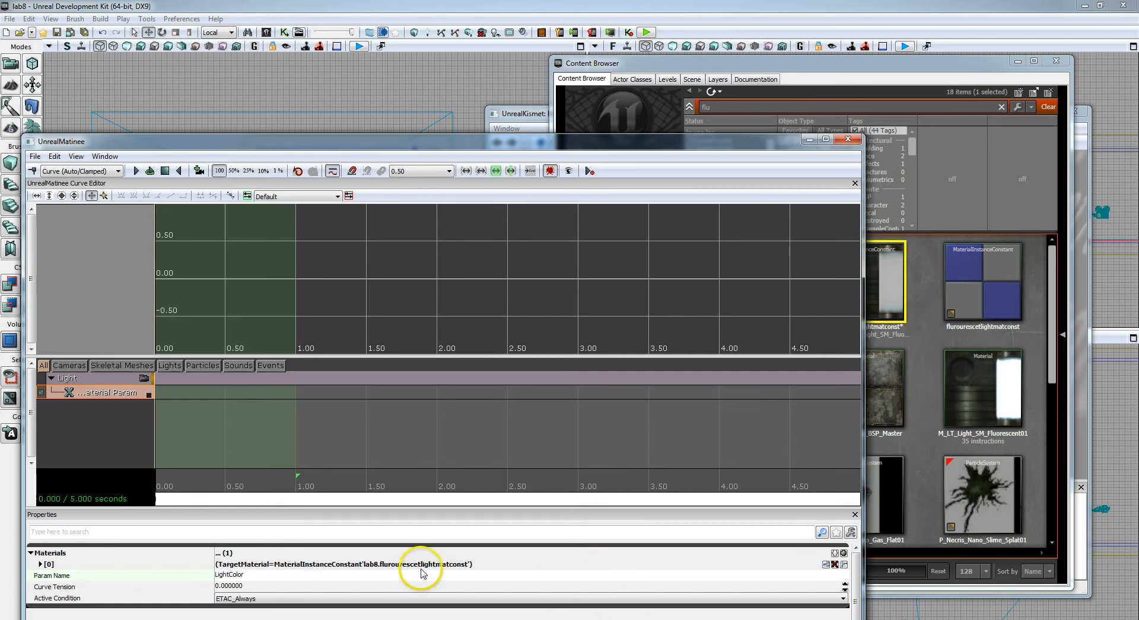
left_click(421, 567)
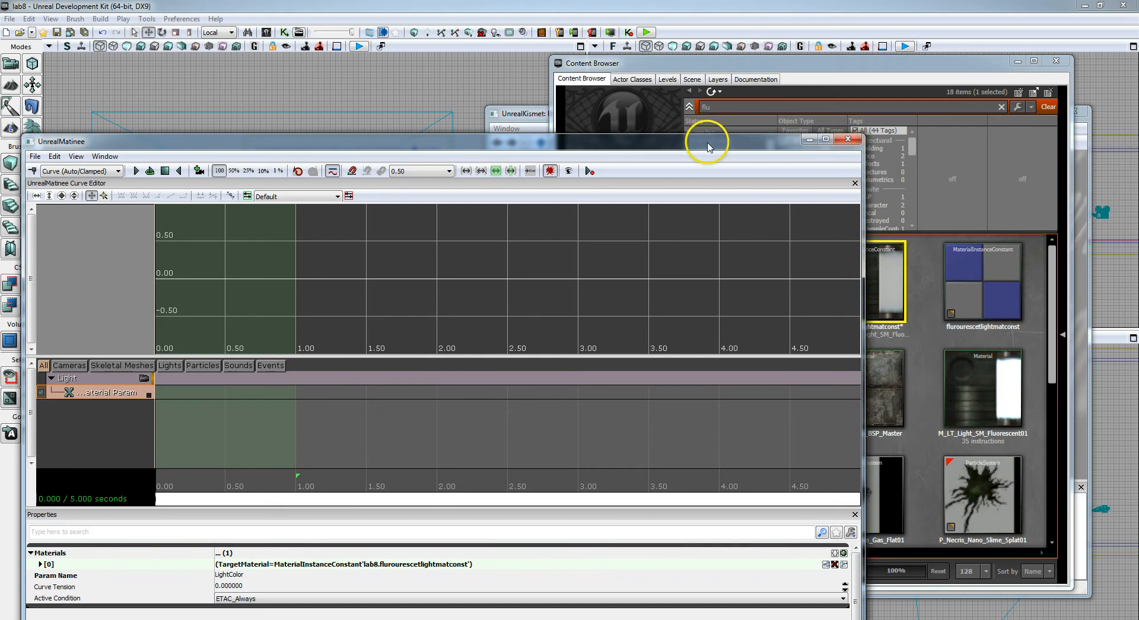
Extend the end of the Matinee's green loop section to about 2.5 seconds and move the time cursor to that point
left_click_drag(703, 141, 805, 57)
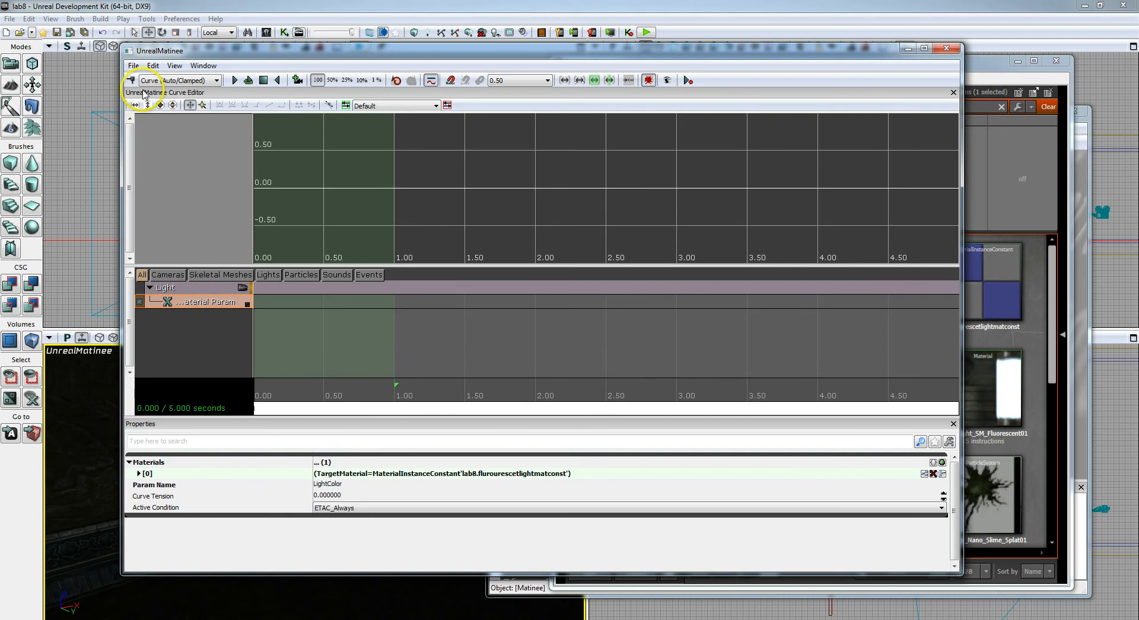
left_click(261, 392)
left_click_drag(261, 392, 609, 409)
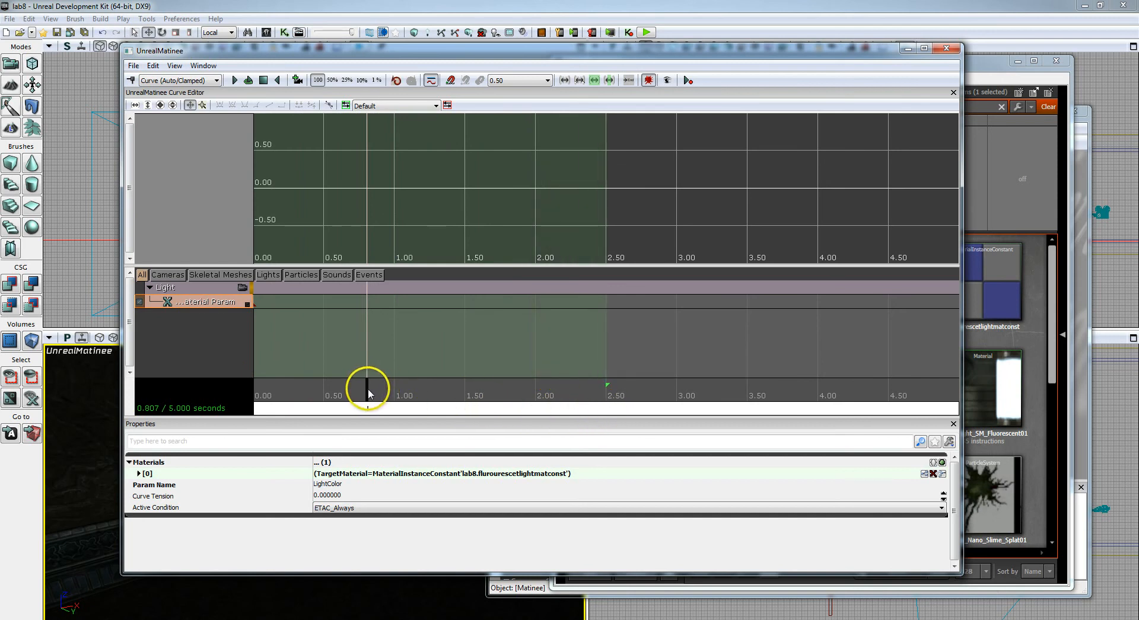
left_click_drag(371, 388, 607, 414)
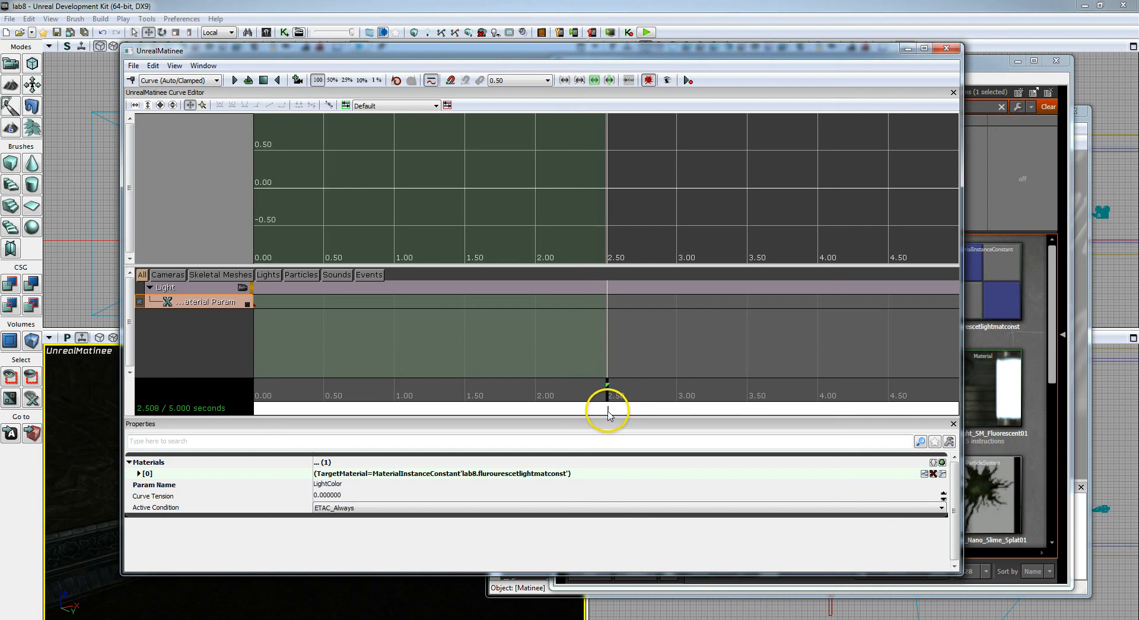
Add a key to the vector material track at about 2.5 seconds and shorten the Matinee sequence to end at that key
left_click(132, 82)
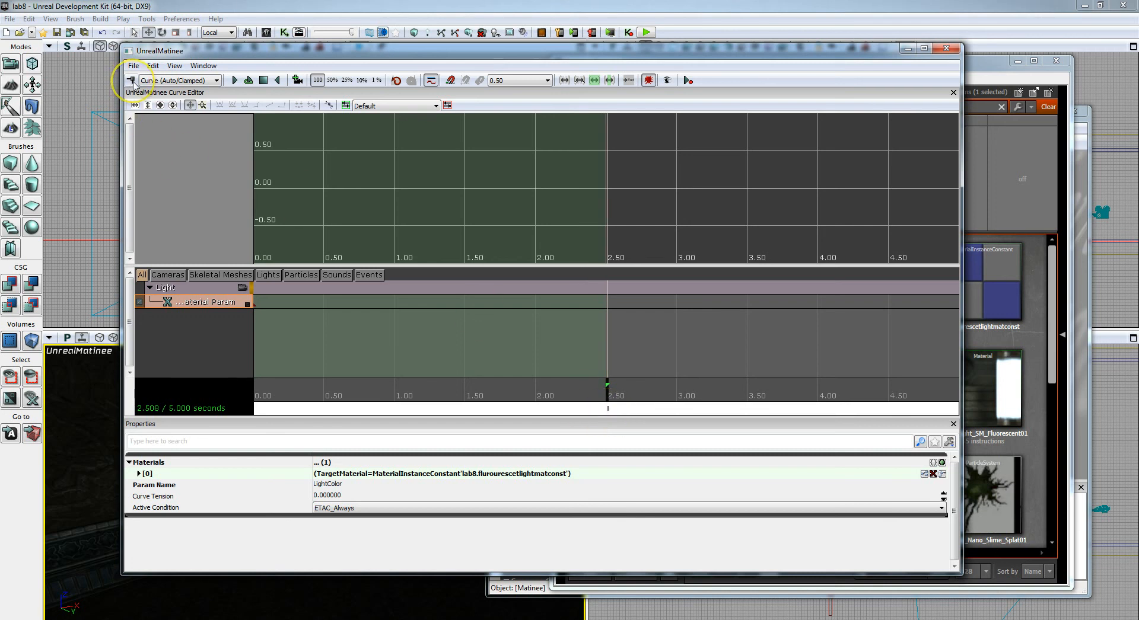
left_click(133, 84)
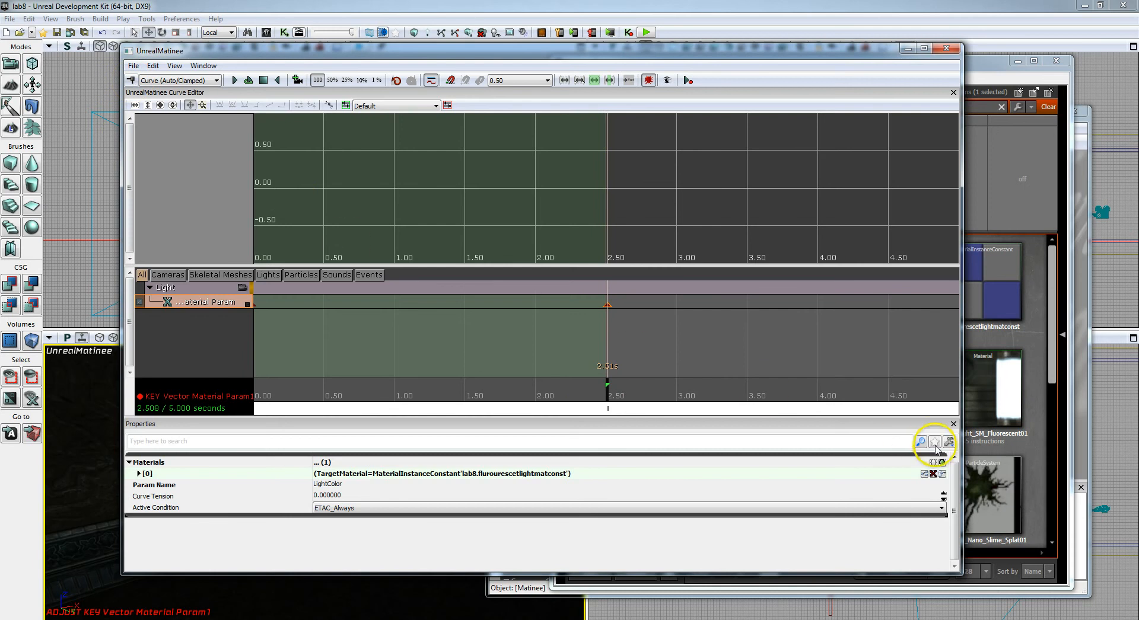
scroll(753, 360, "down", 2)
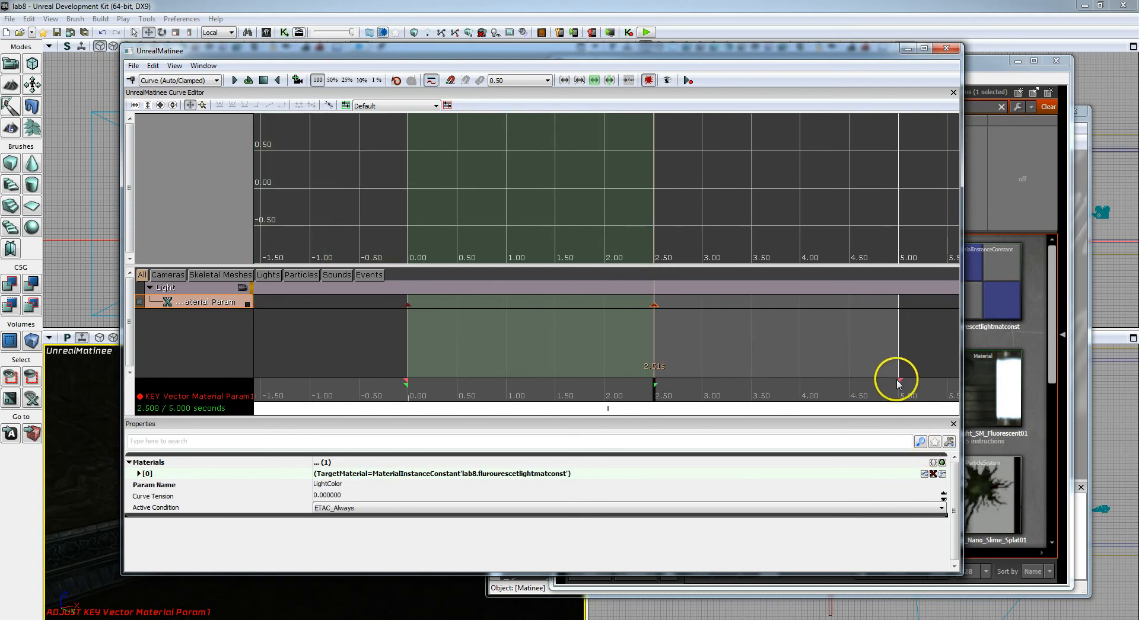
left_click_drag(899, 383, 656, 388)
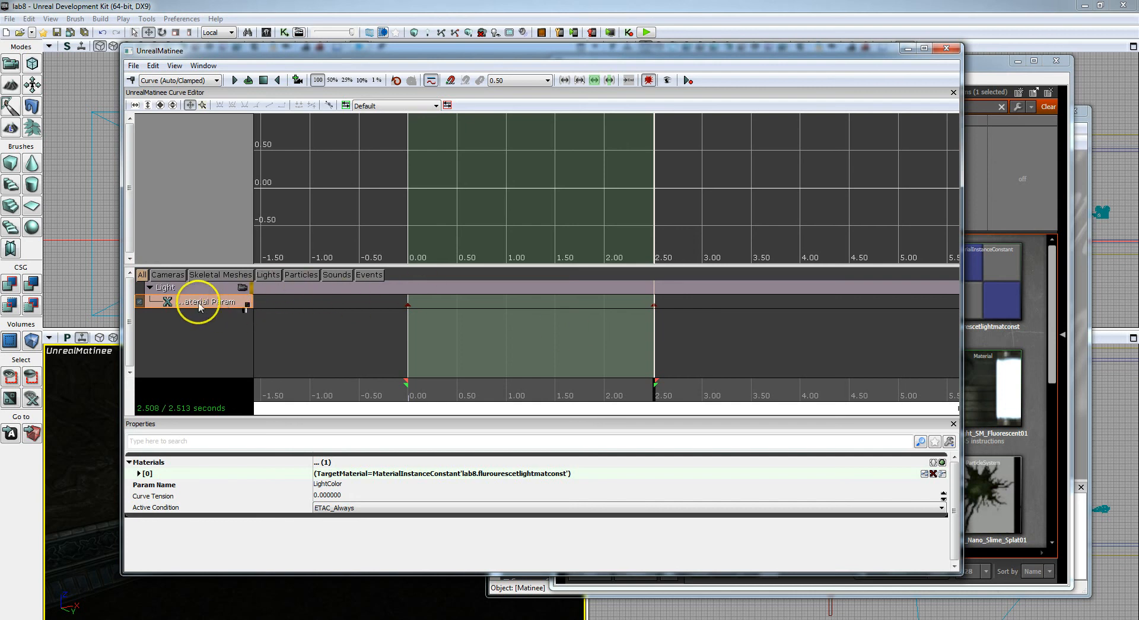
Add the vector material track to the curve editor and toggle its color channels to view the red and green curves separately
left_click(248, 304)
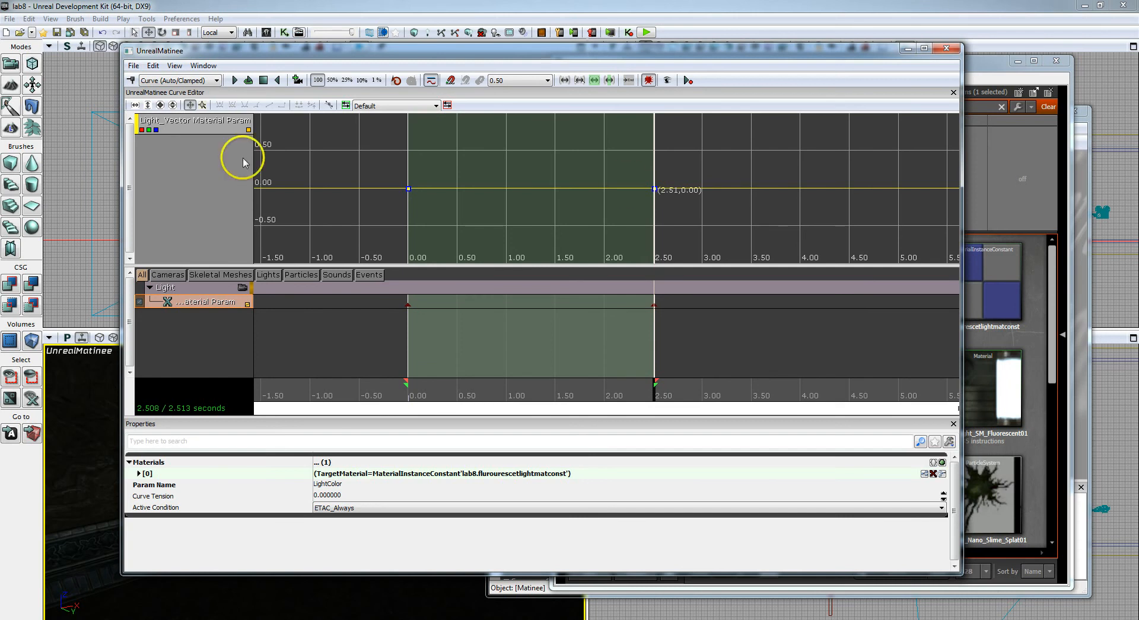
left_click(150, 130)
left_click(156, 131)
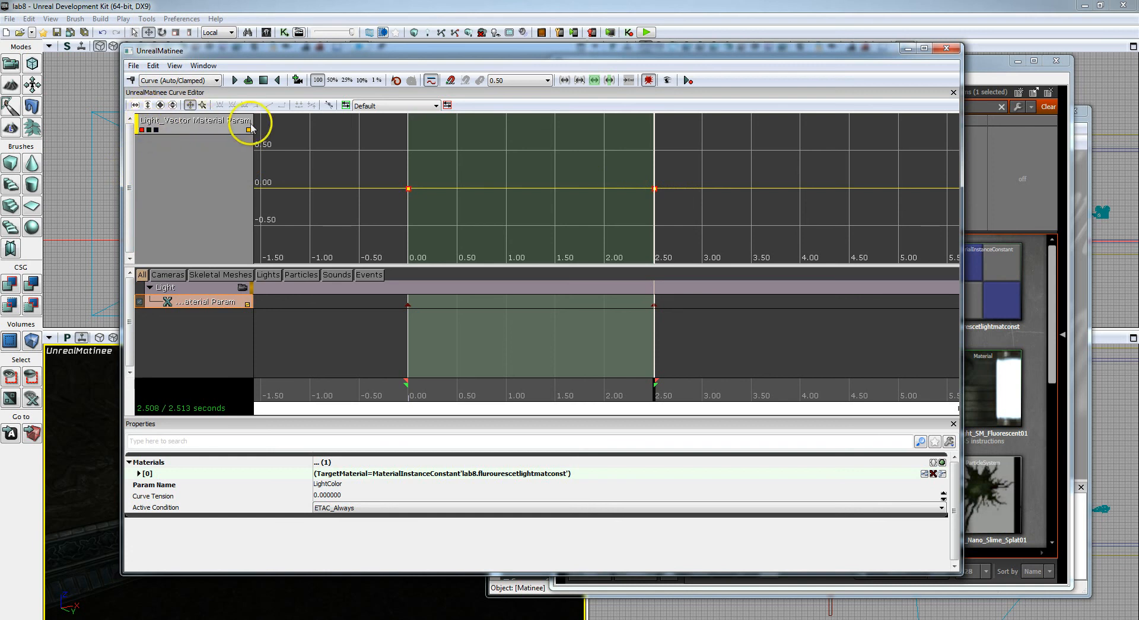
left_click(149, 130)
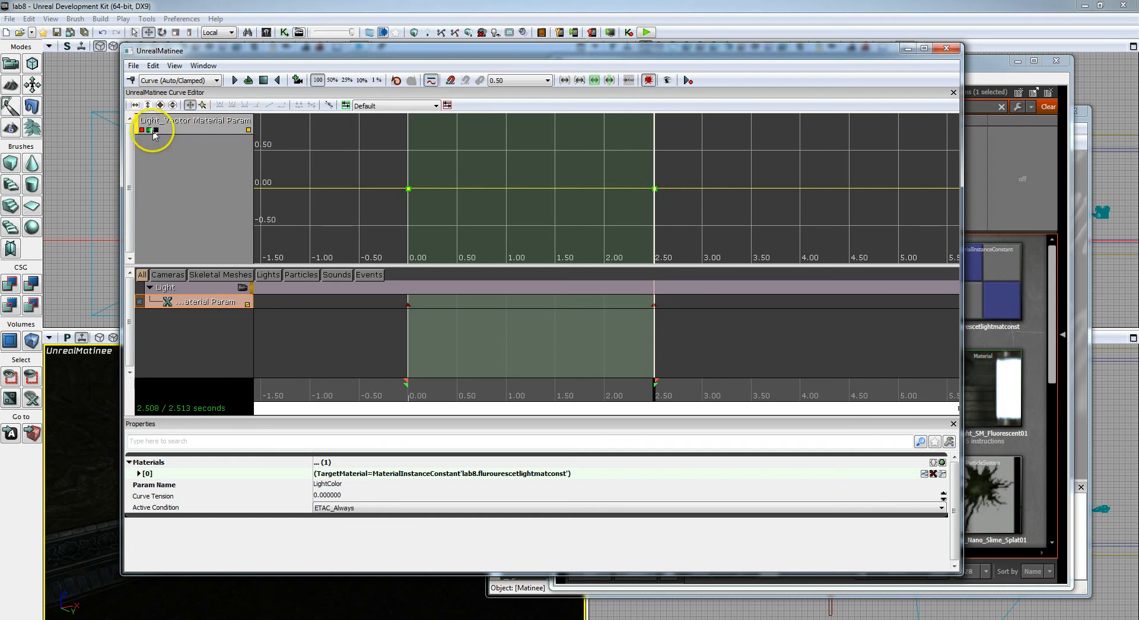
left_click(156, 130)
left_click(149, 130)
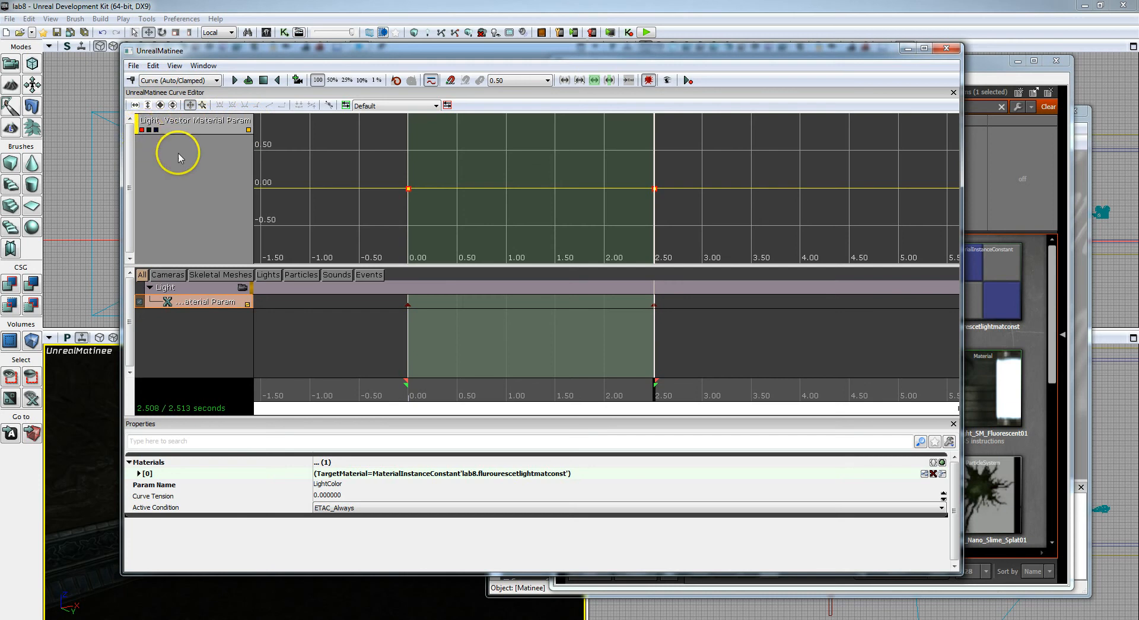
mouse_move(407, 191)
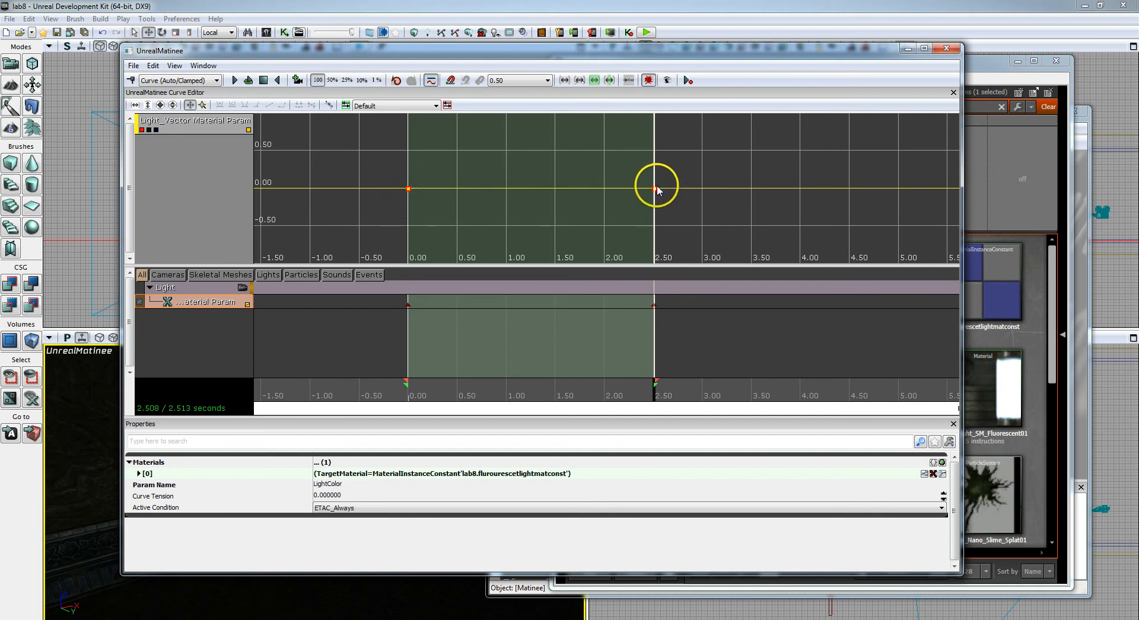
left_click(149, 130)
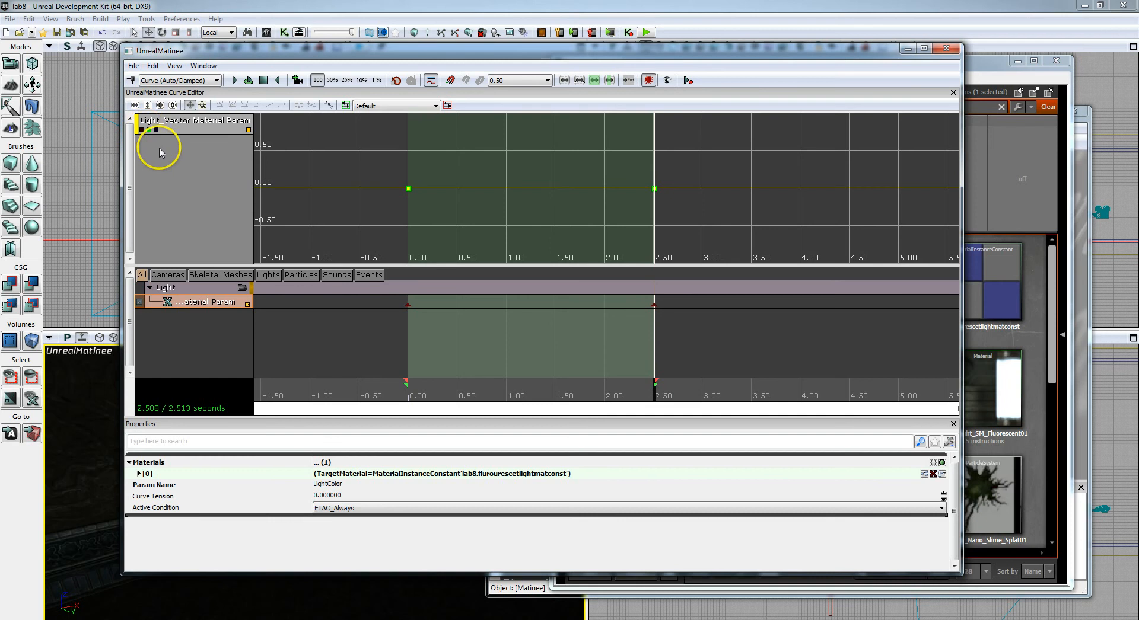
left_click(408, 189)
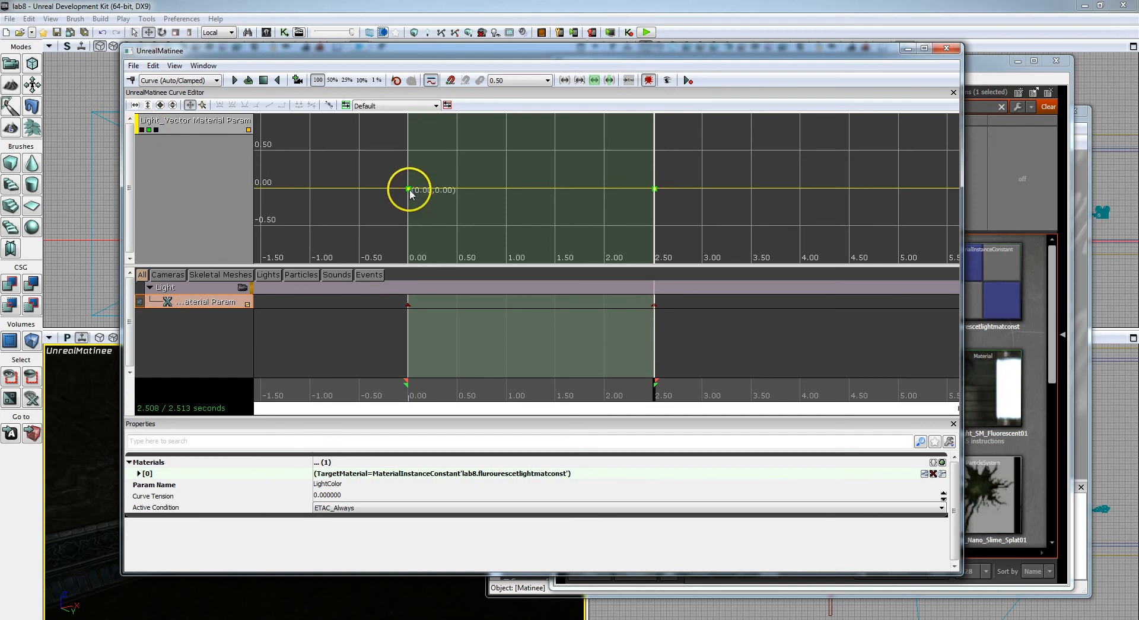
Isolate the blue curve and set the value of its key at about 2.5 seconds to 3
left_click(155, 130)
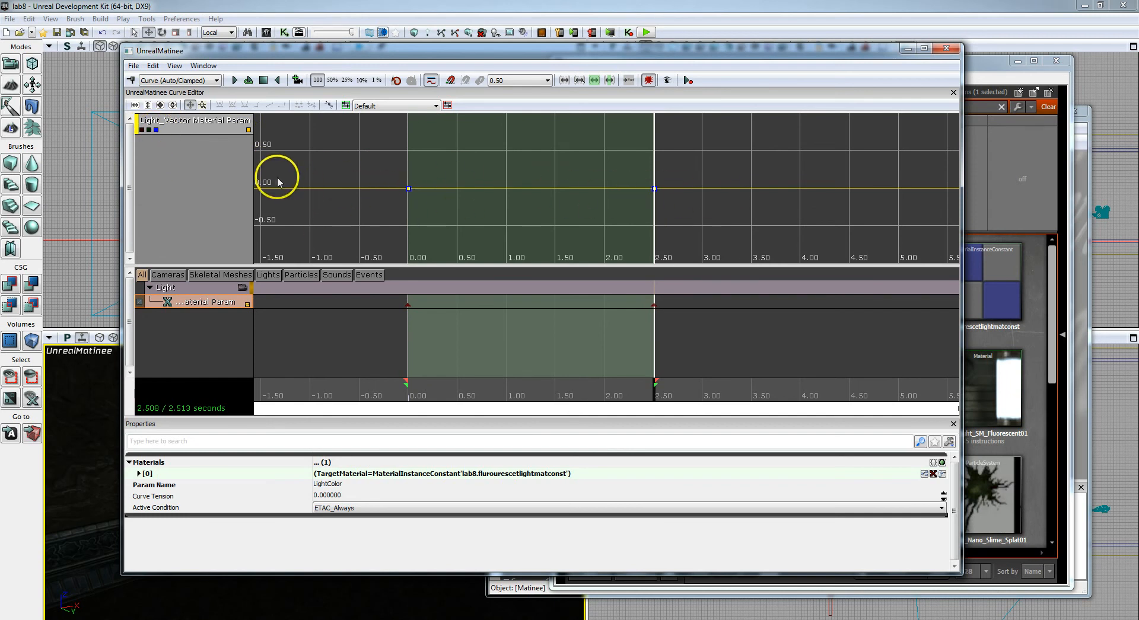
scroll(214, 195, "down", 1)
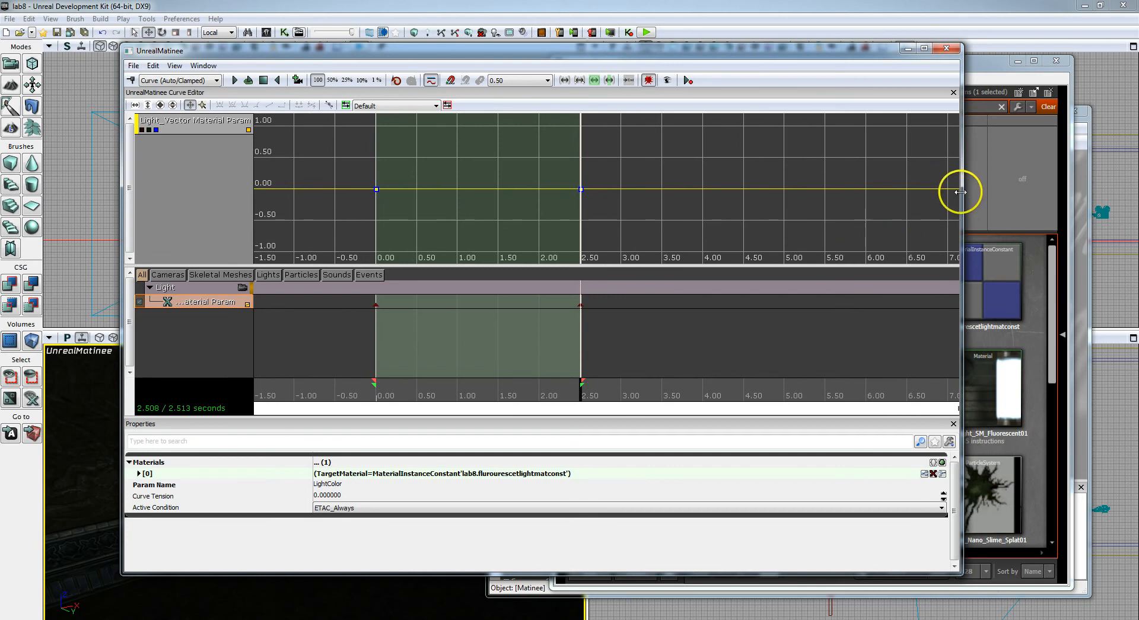
left_click_drag(961, 192, 960, 193)
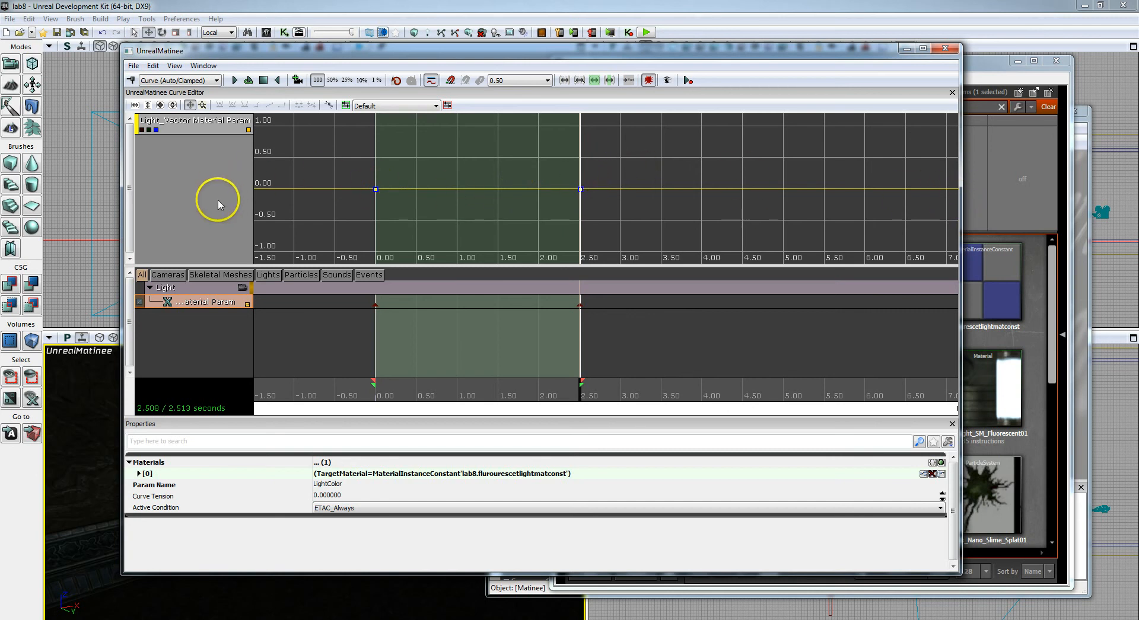
scroll(218, 200, "down", 2)
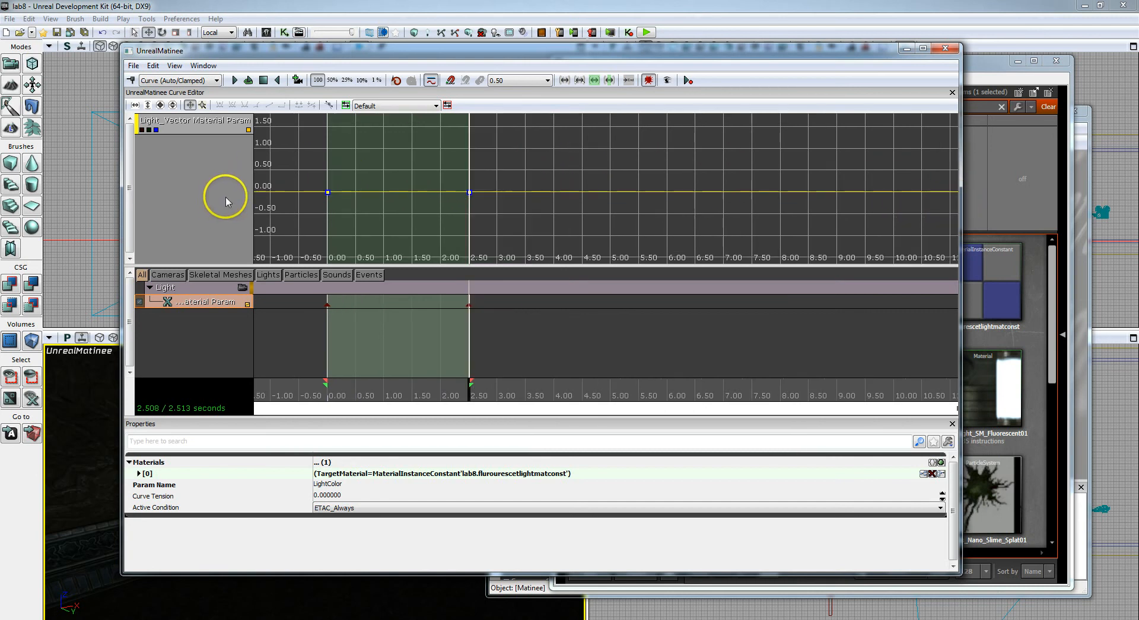
right_click(469, 193)
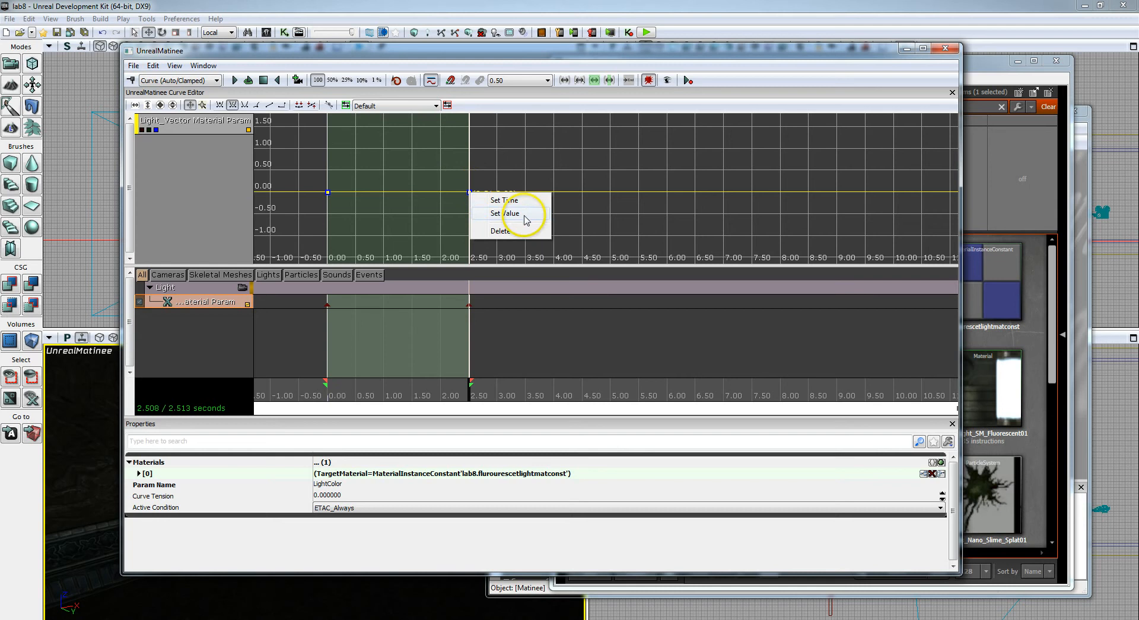
left_click(505, 214)
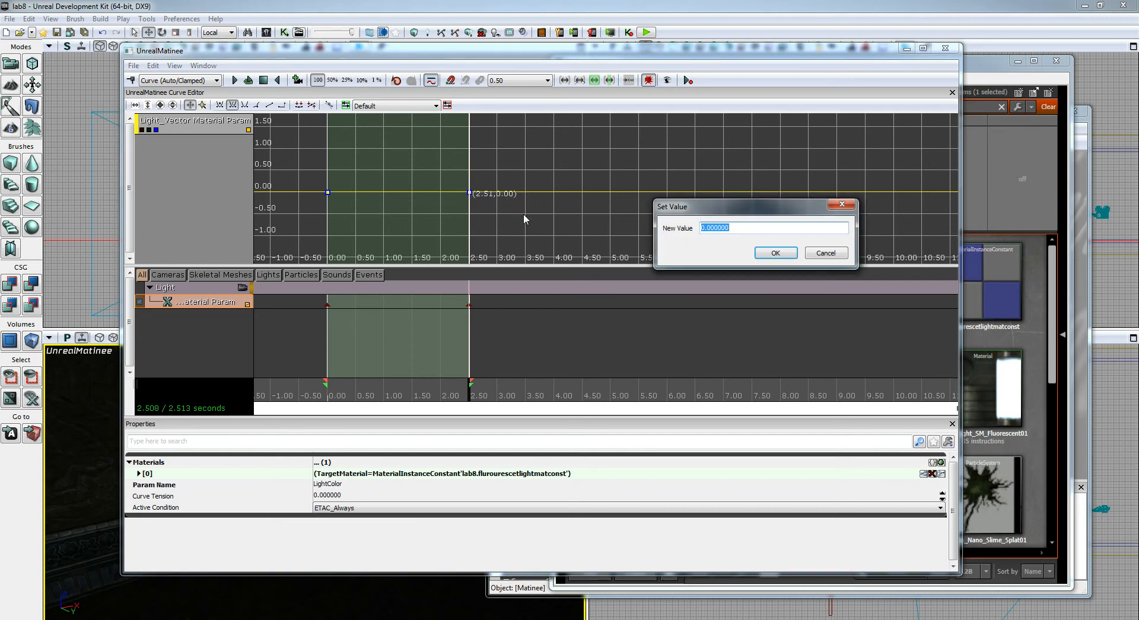
type("3")
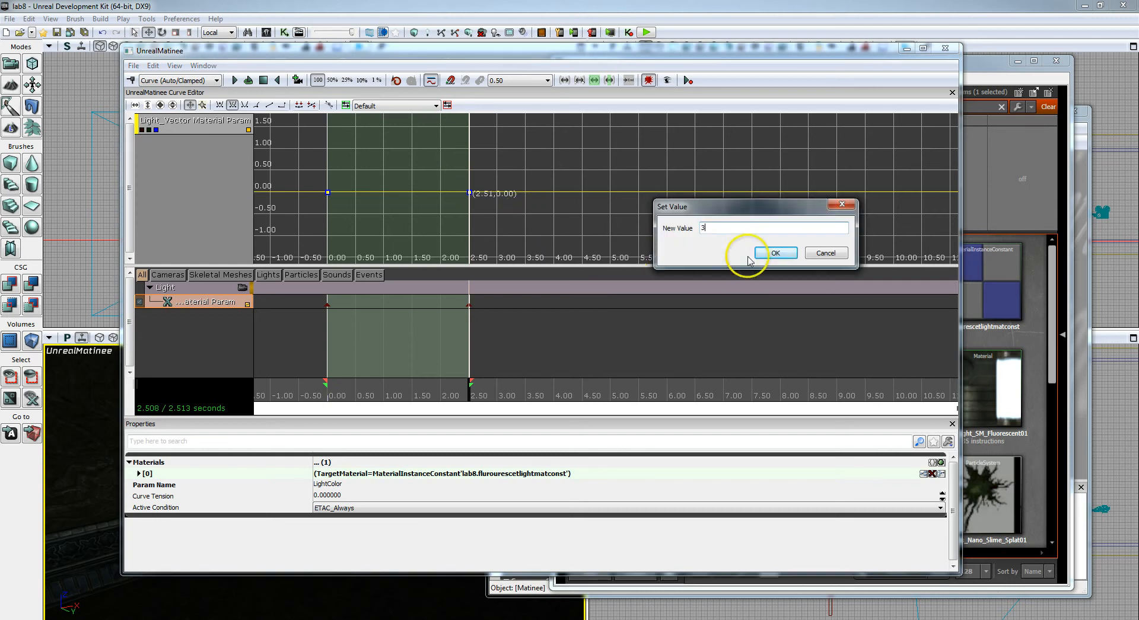
left_click(782, 252)
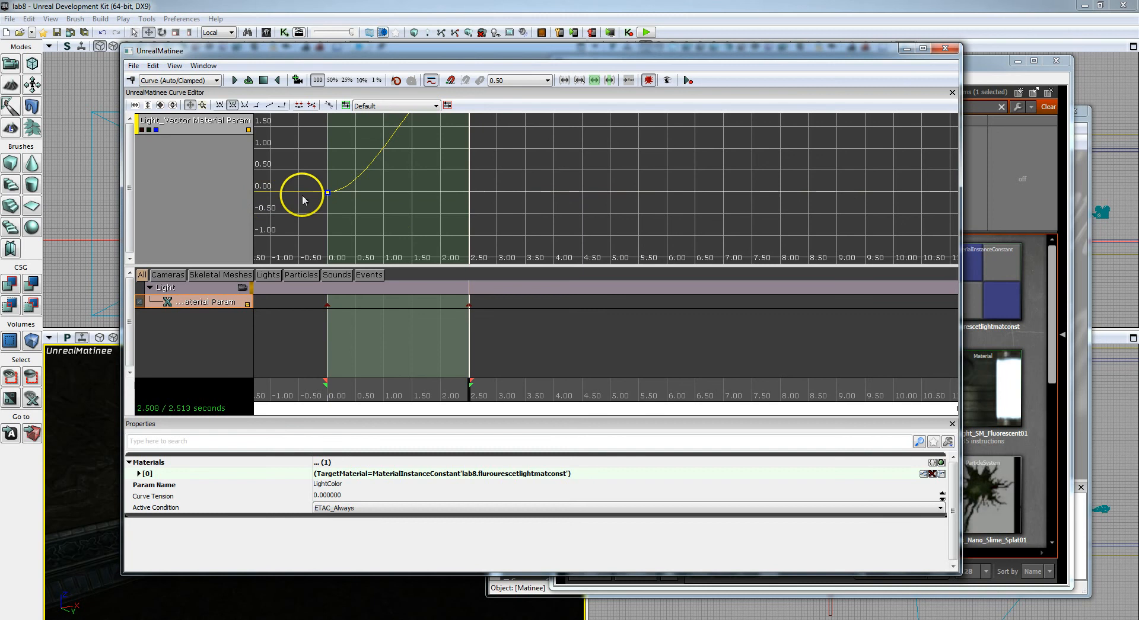
scroll(305, 195, "down", 2)
left_click_drag(467, 182, 483, 226)
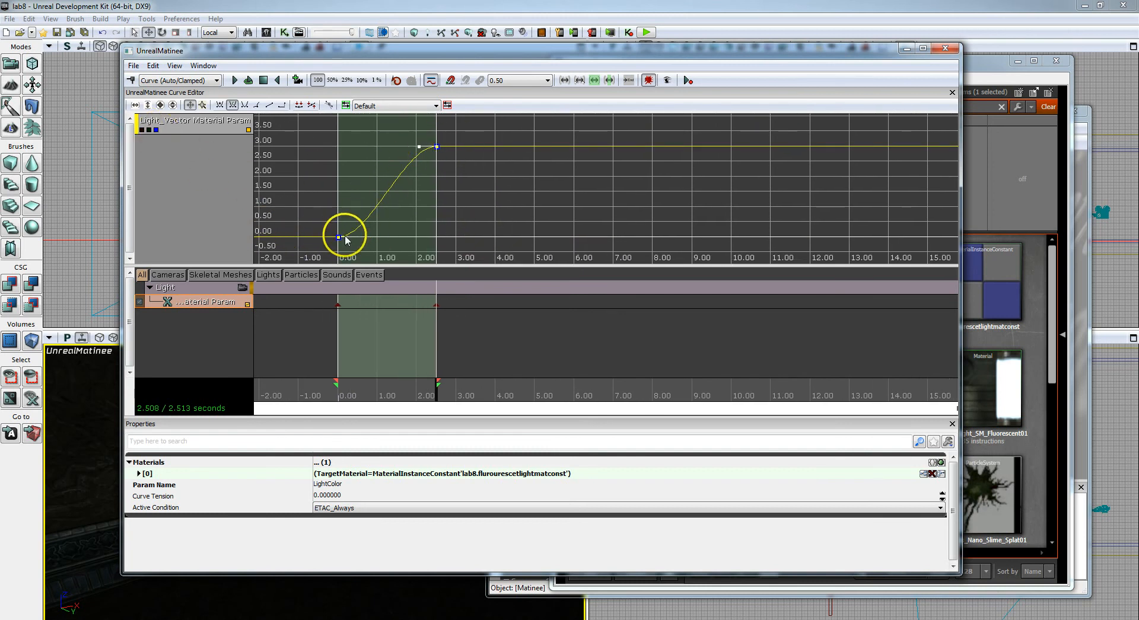
mouse_move(437, 149)
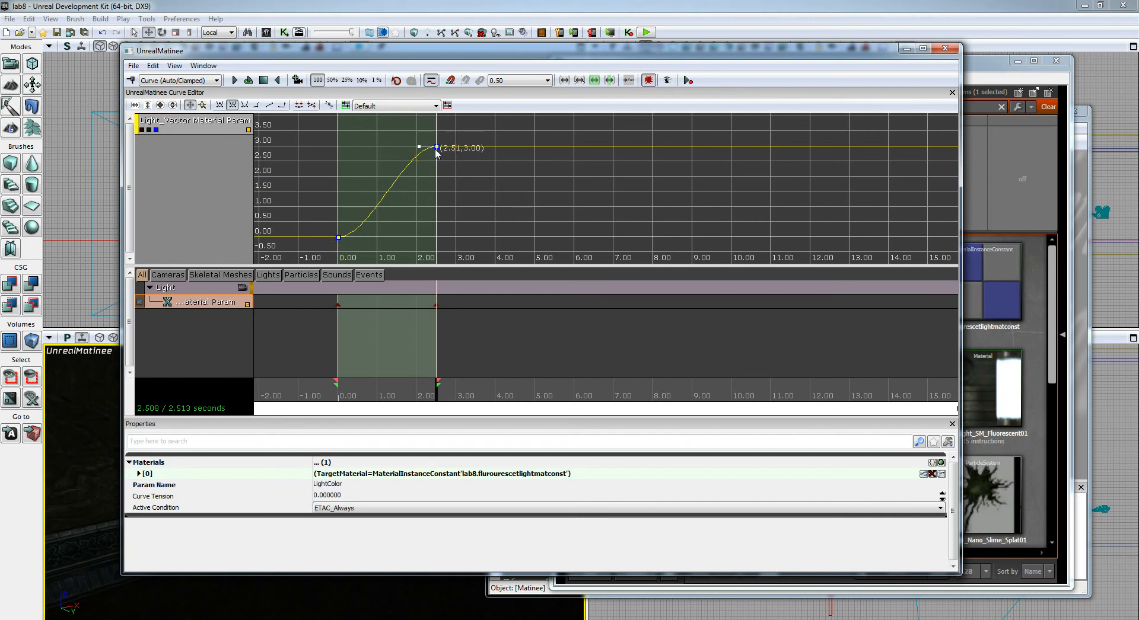
Isolate the green curve and set the value of its key at about 2.5 seconds to 2
left_click(156, 130)
left_click(149, 129)
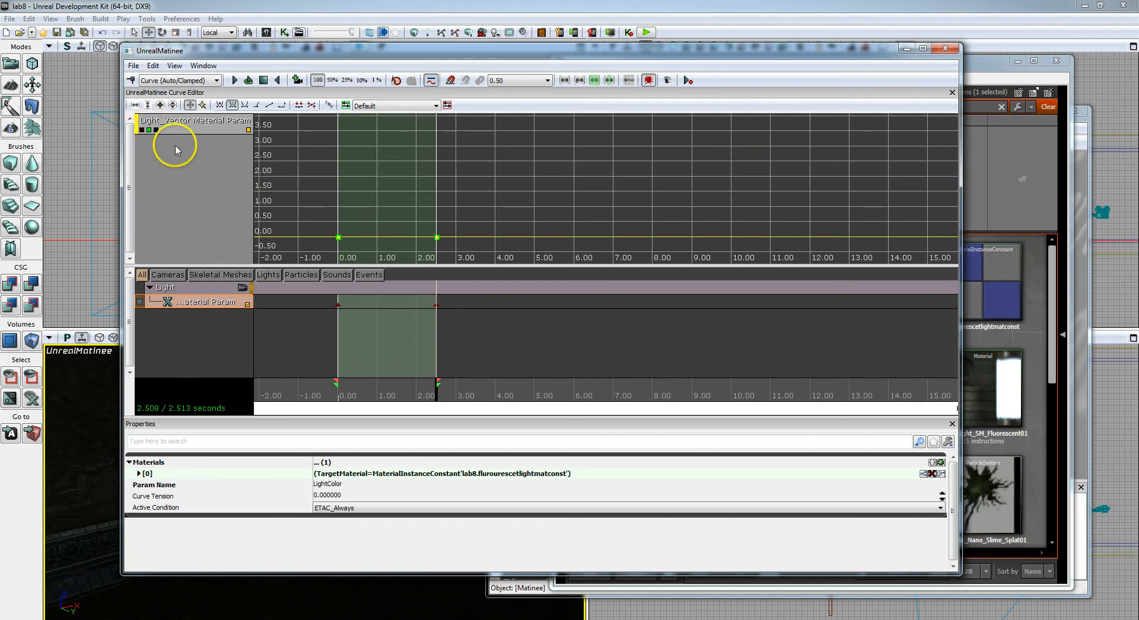
right_click(437, 238)
left_click(473, 258)
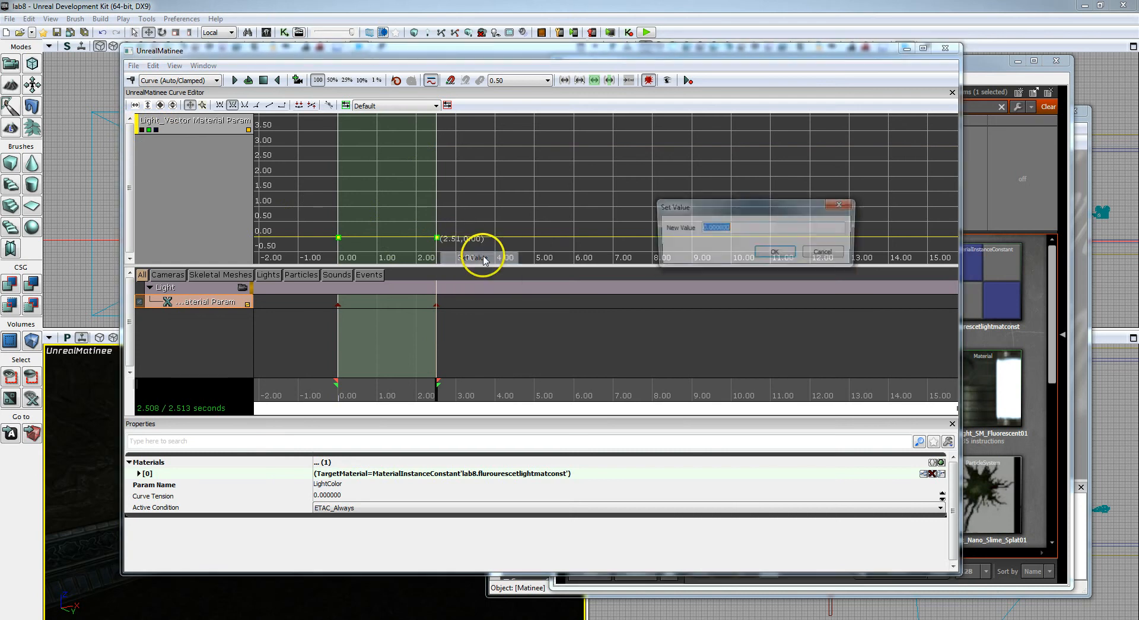
type("2")
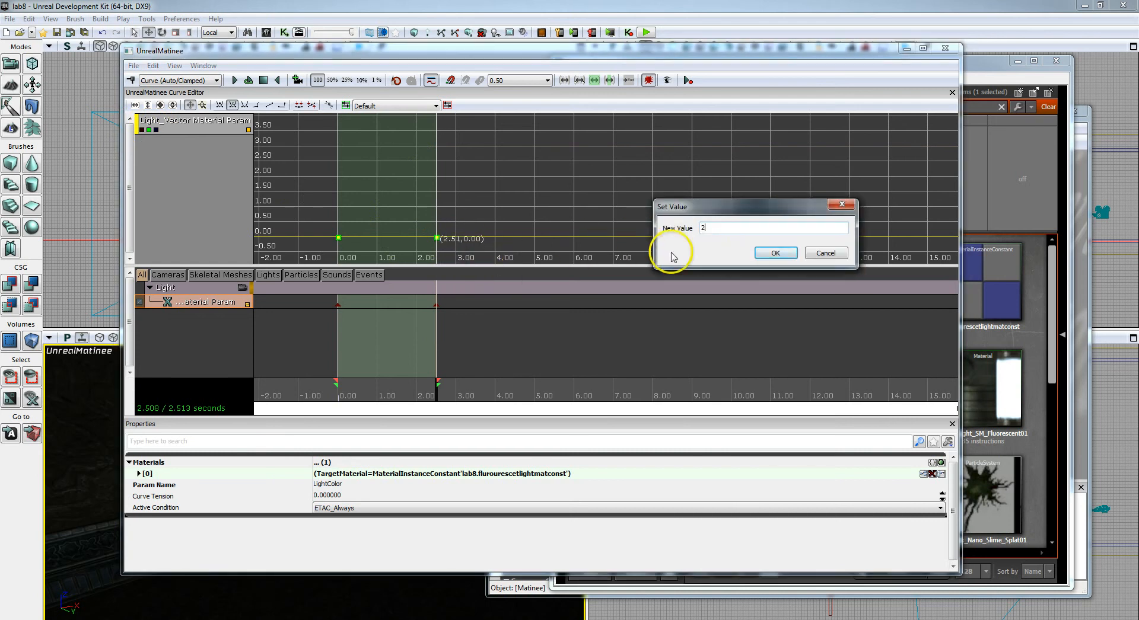
left_click(775, 252)
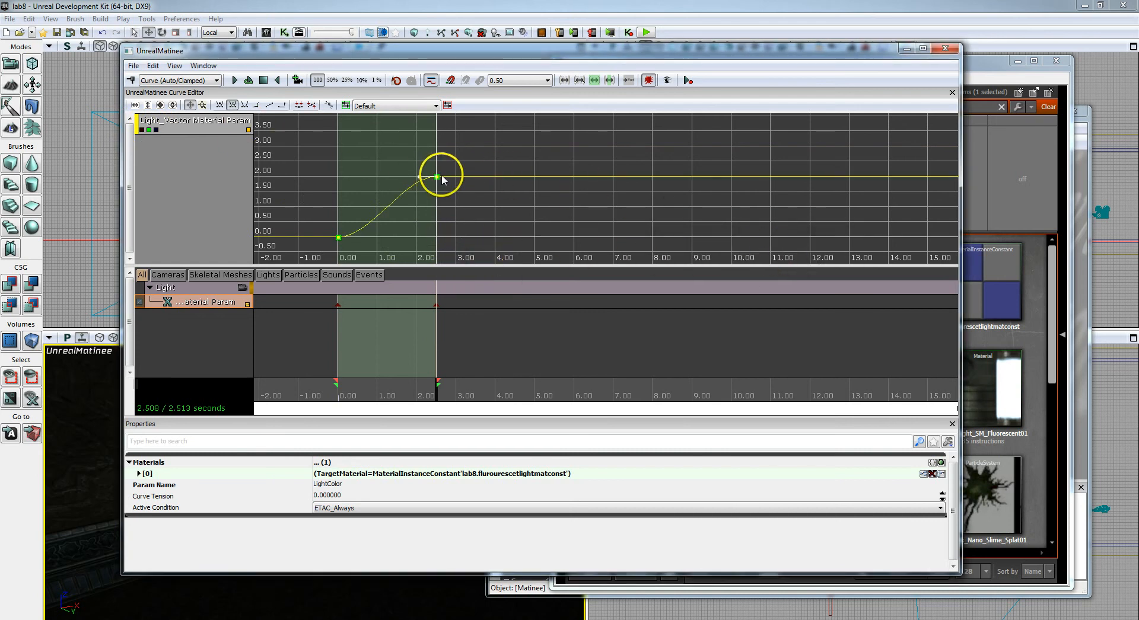
mouse_move(437, 178)
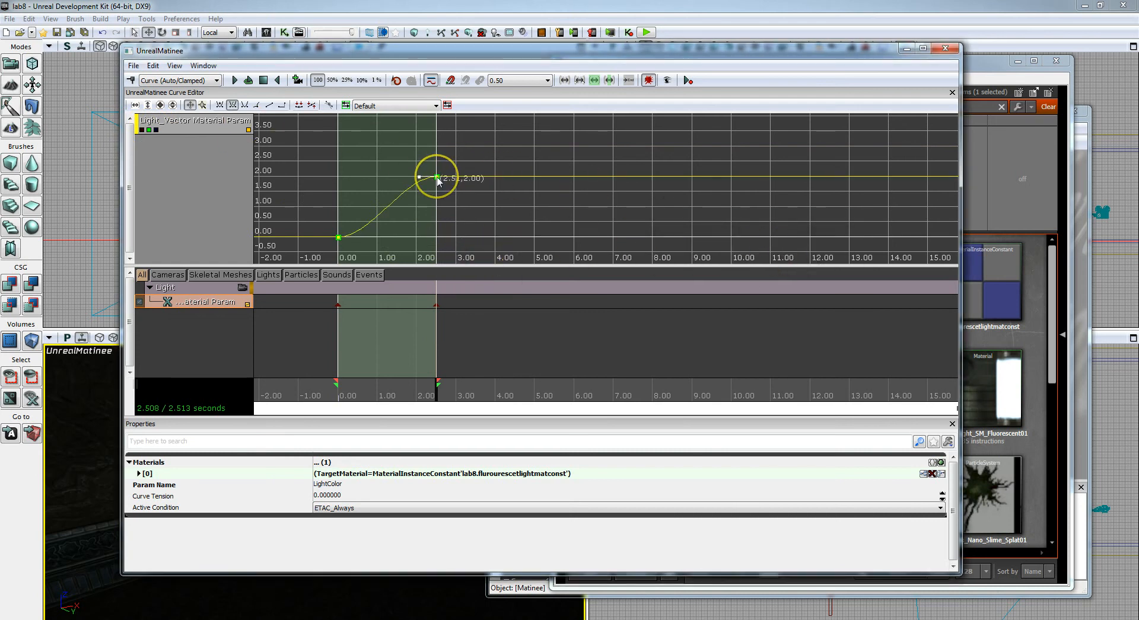
Isolate the red curve and set the value of its key at about 2.5 seconds to 1
left_click(149, 129)
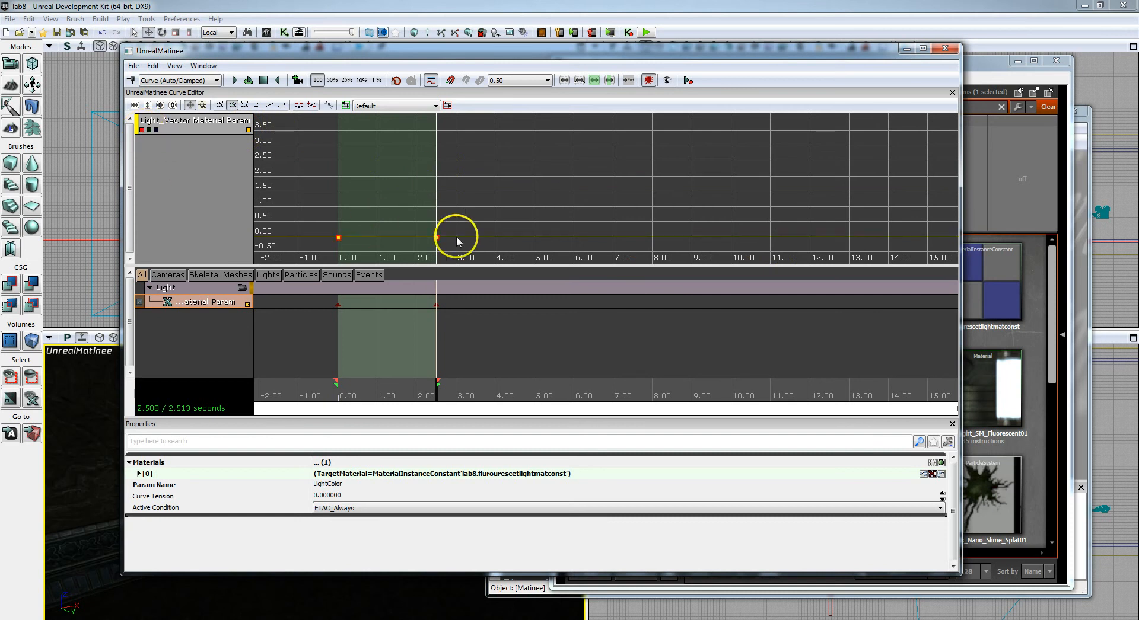
right_click(437, 238)
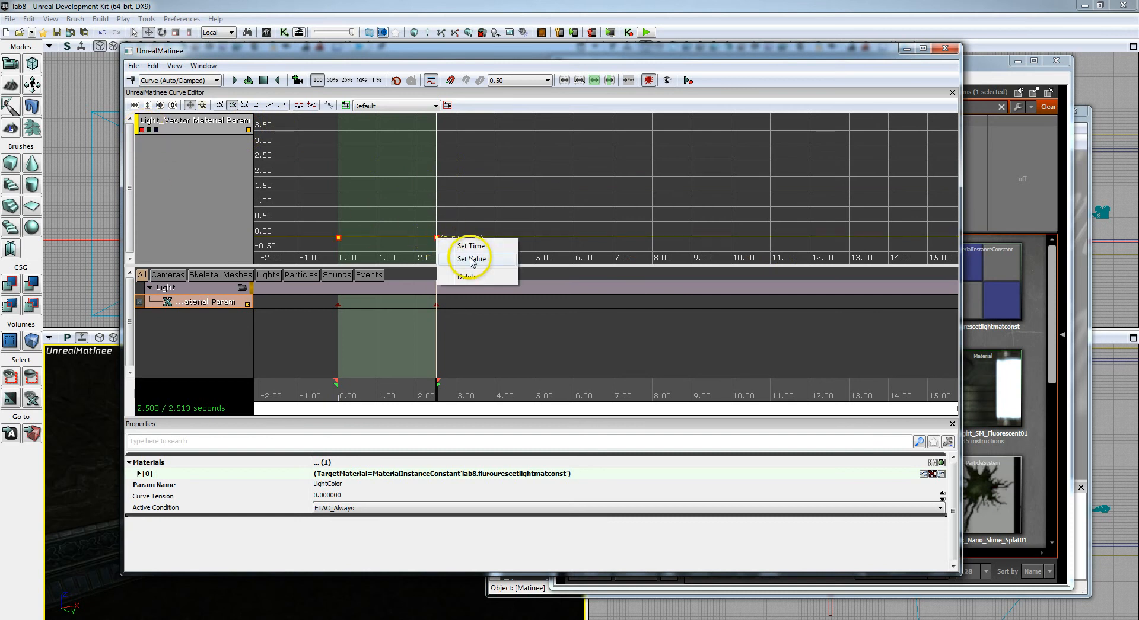
left_click(471, 258)
type("1")
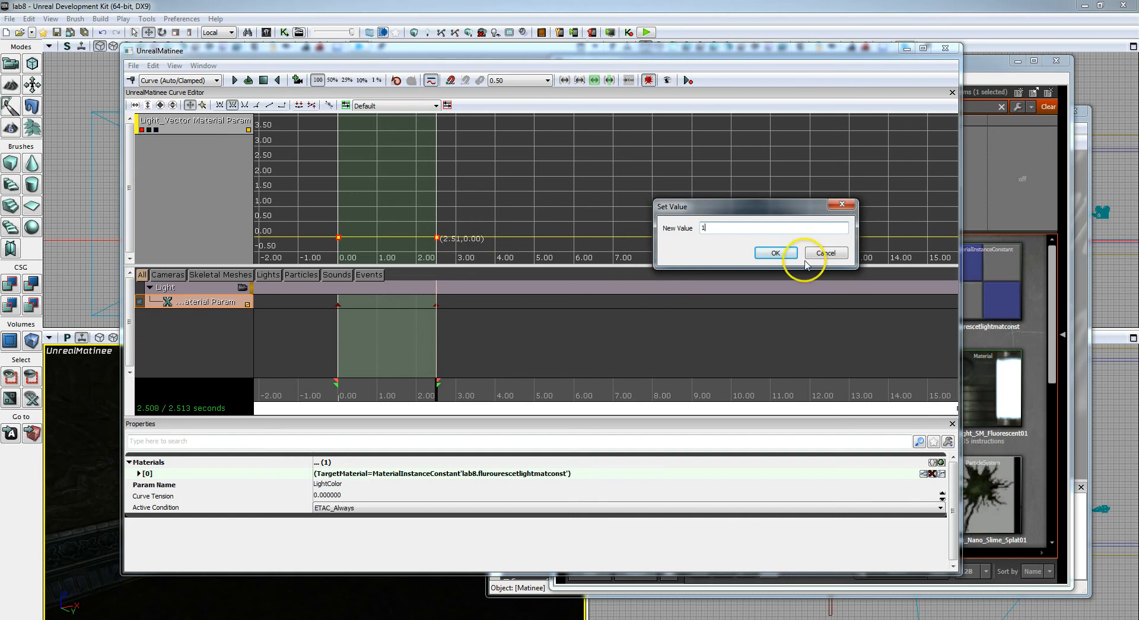
left_click(775, 252)
left_click(749, 229)
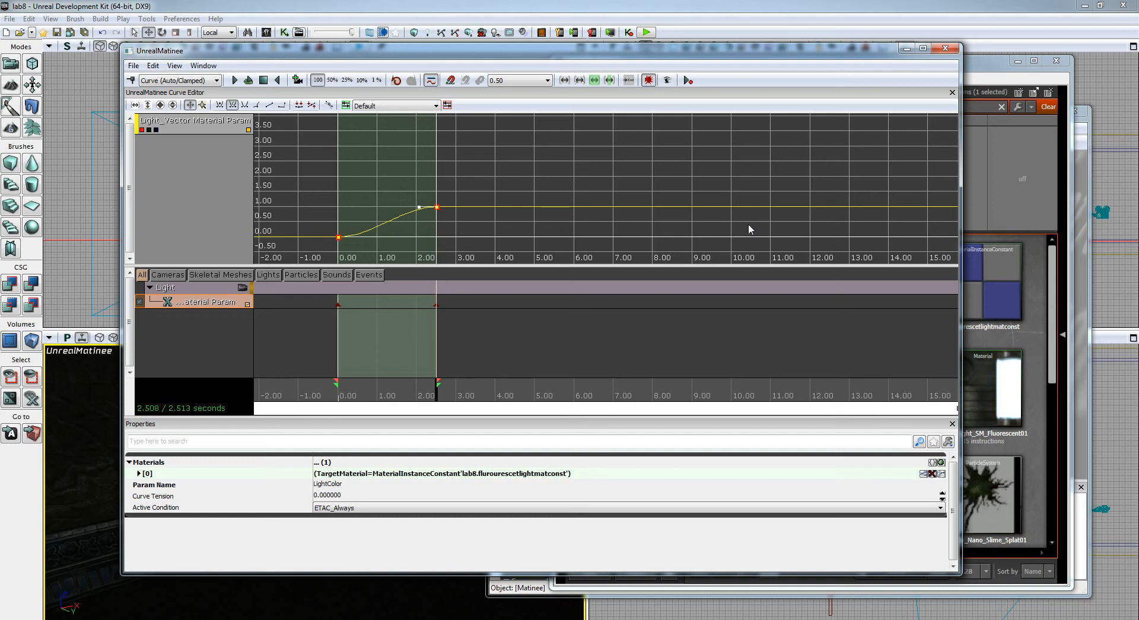
Display all three color curves together and scrub the Matinee timeline to preview the wall light in the perspective viewport
left_click(150, 130)
left_click(157, 130)
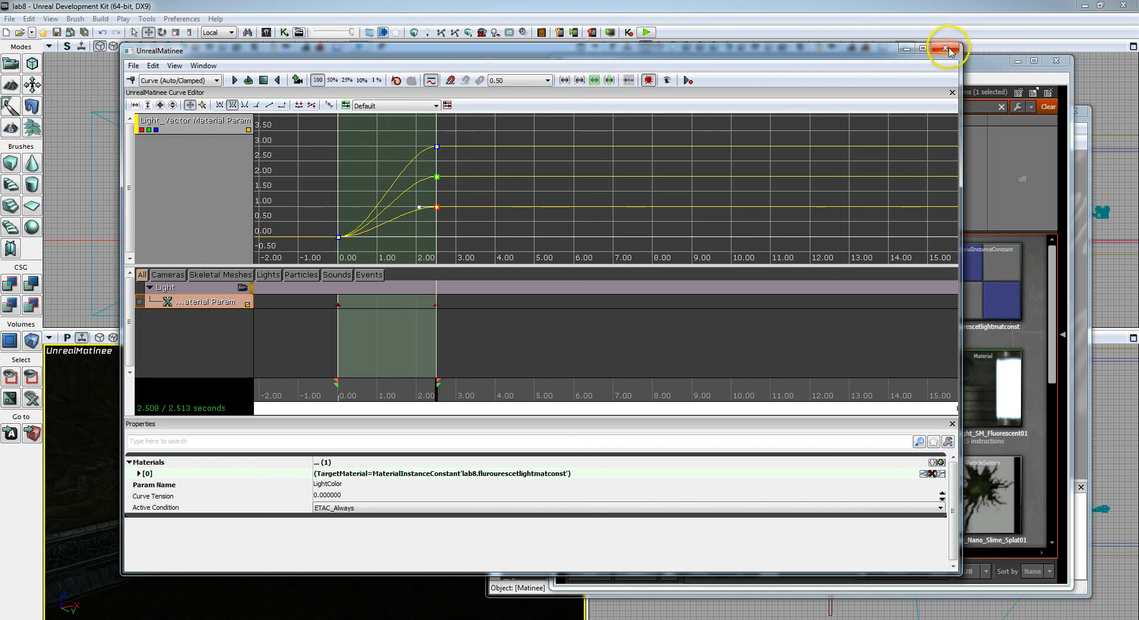
left_click_drag(704, 55, 1001, 34)
mouse_move(734, 376)
left_mouse_down()
mouse_move(625, 376)
mouse_move(763, 376)
mouse_move(582, 384)
mouse_move(768, 381)
mouse_move(630, 384)
mouse_move(752, 384)
left_mouse_up()
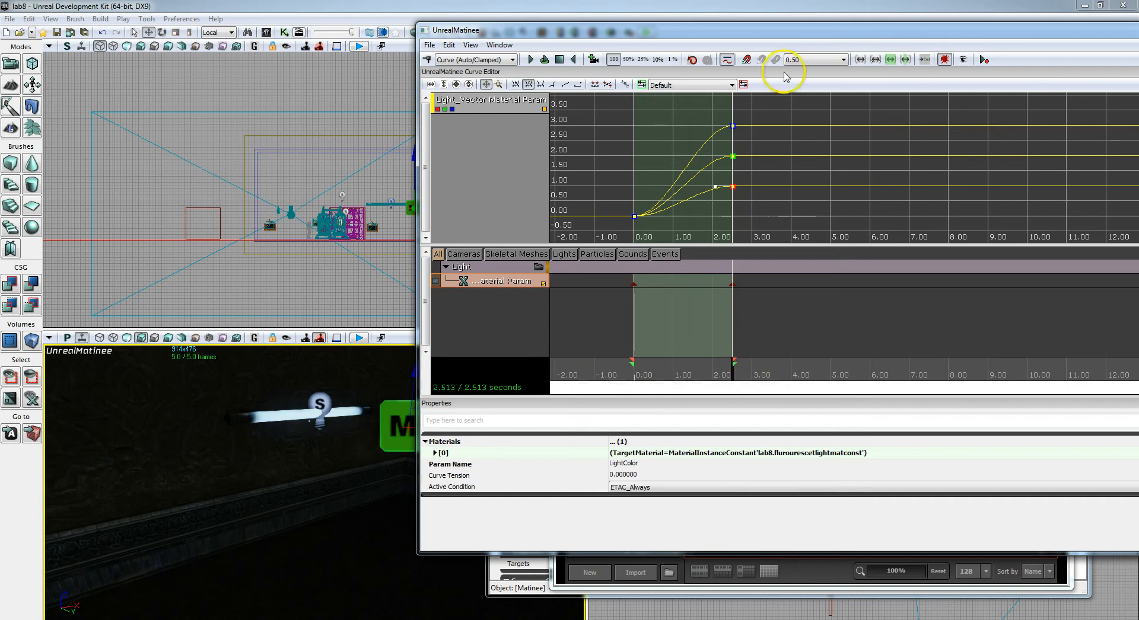
Close the Matinee editor, the Content Browser and the Kismet window to return to the level viewports
left_click_drag(738, 43, 425, 38)
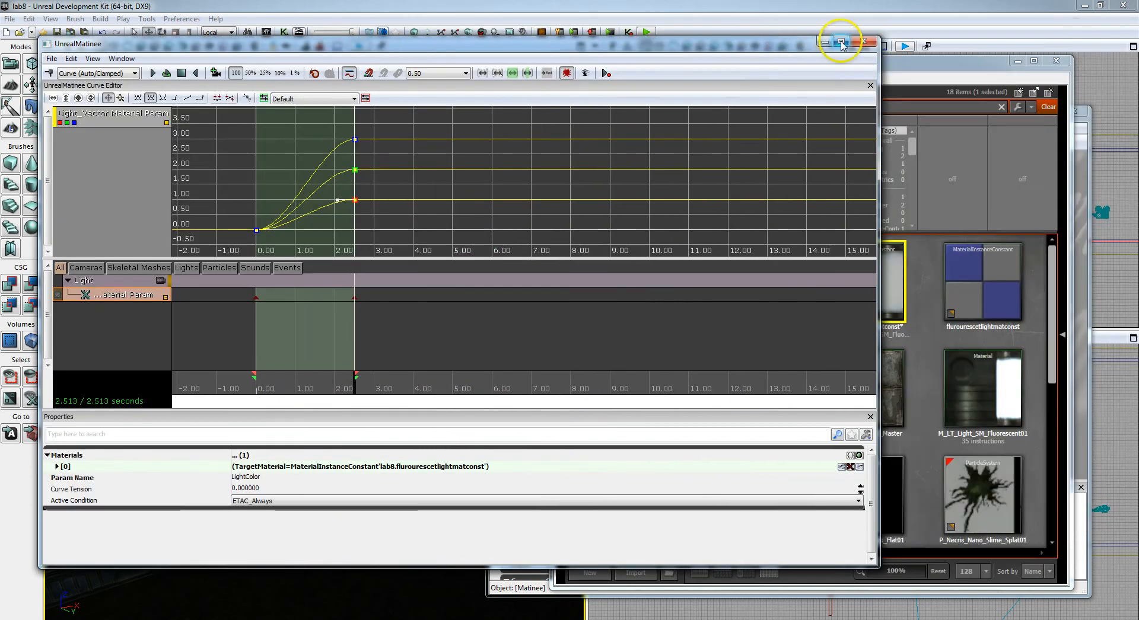
left_click(862, 39)
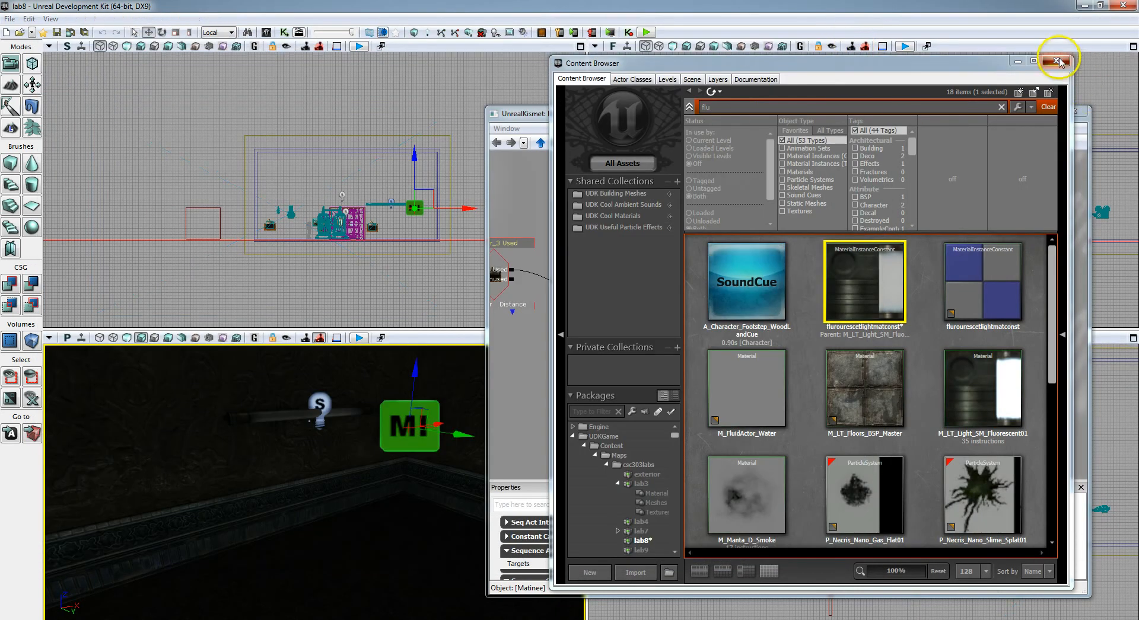
left_click(1055, 61)
left_click(1075, 112)
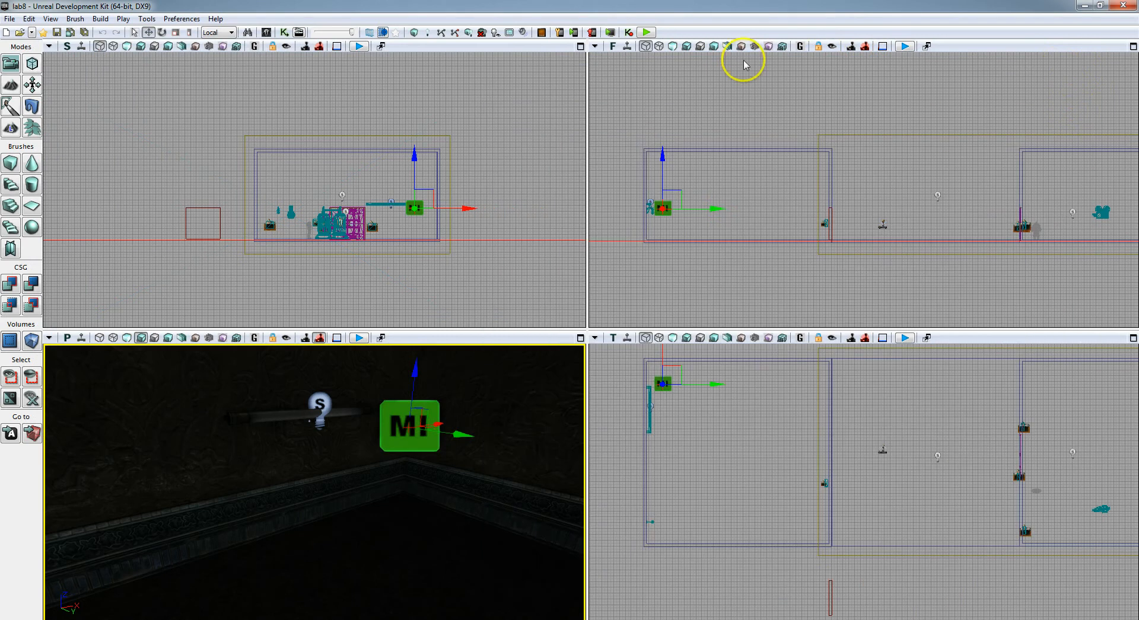
Play-test the level, walk into the light's trigger area to check how the wall light switches on, and exit the preview
left_click(645, 32)
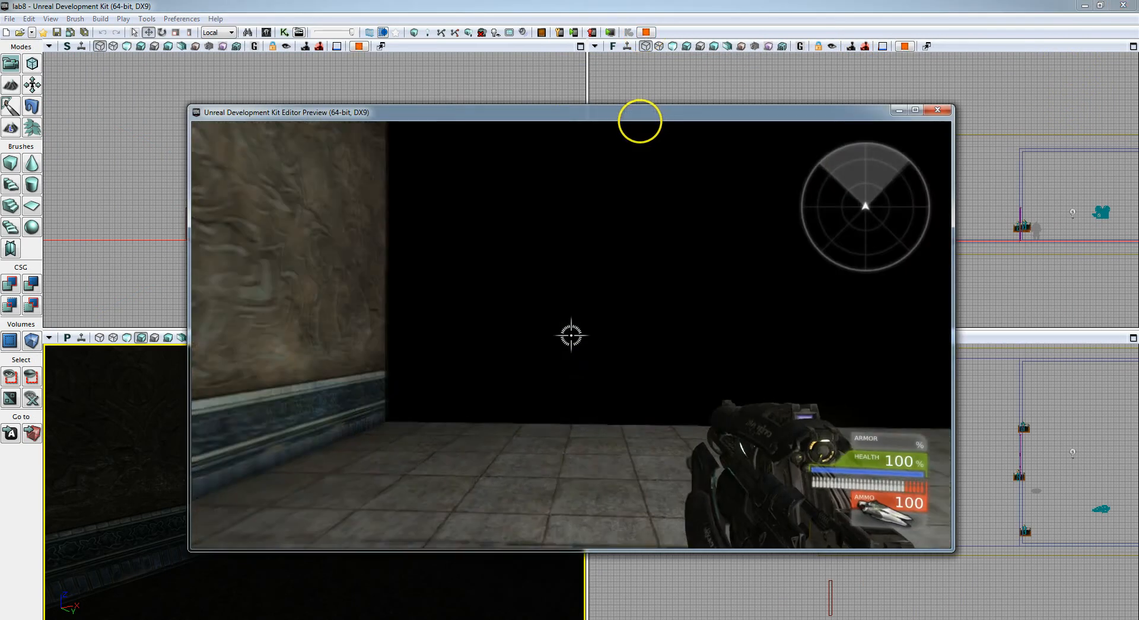
key("w")
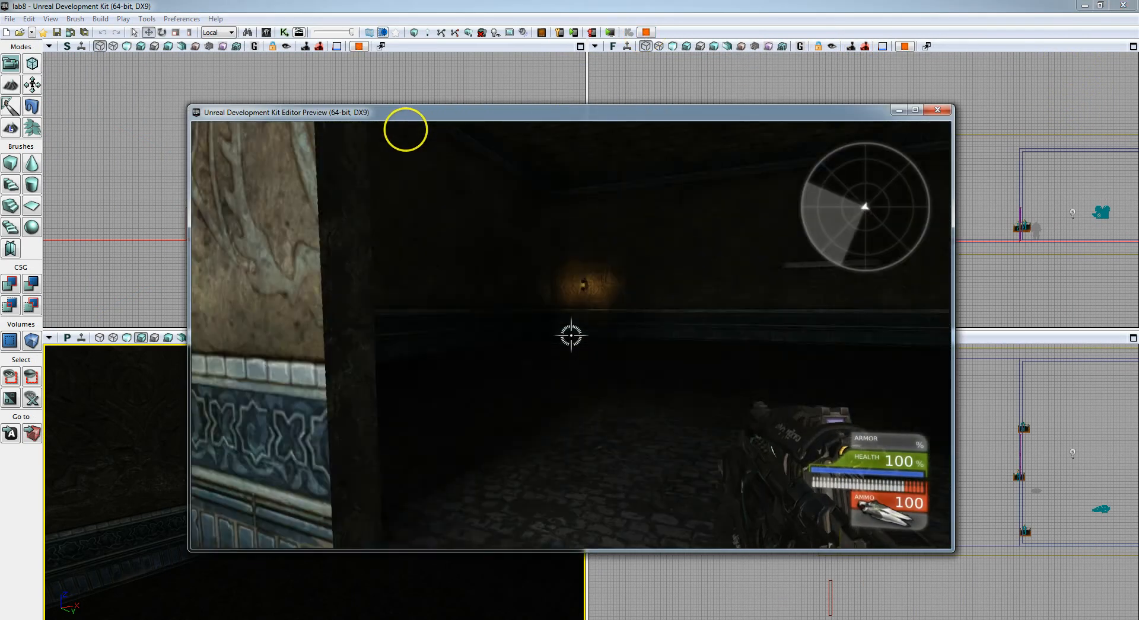
key("w")
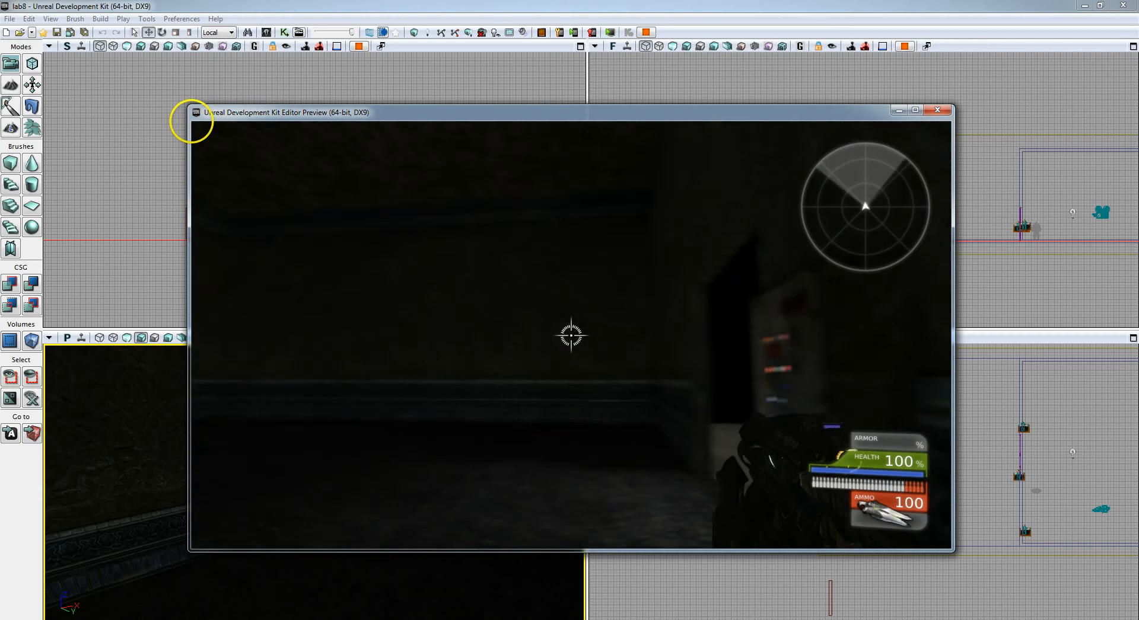
key("w")
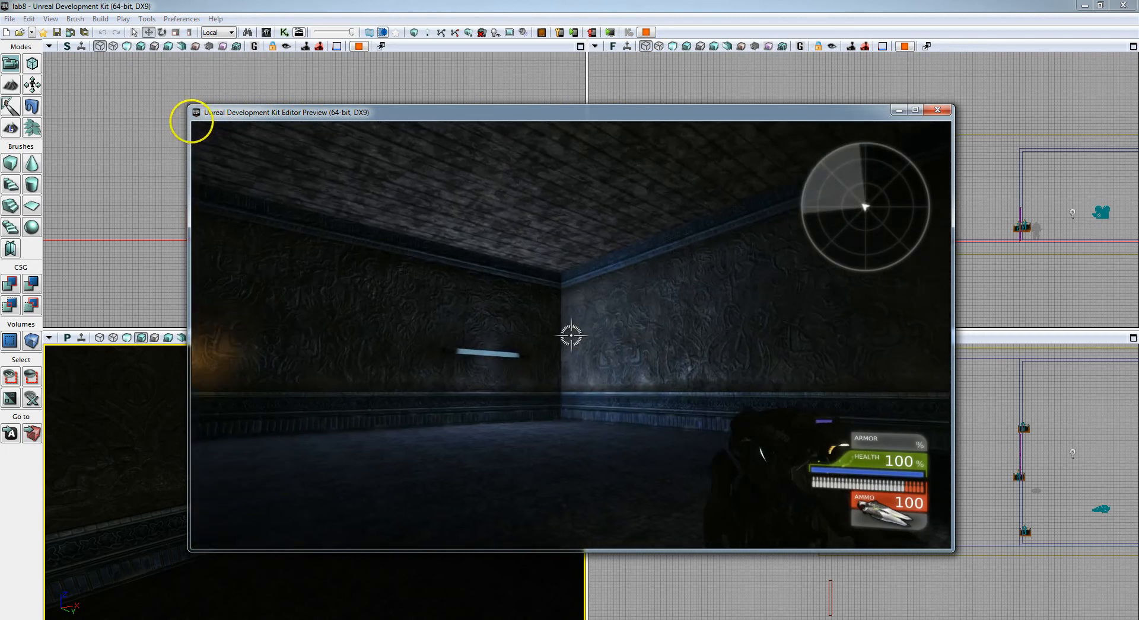
key("w")
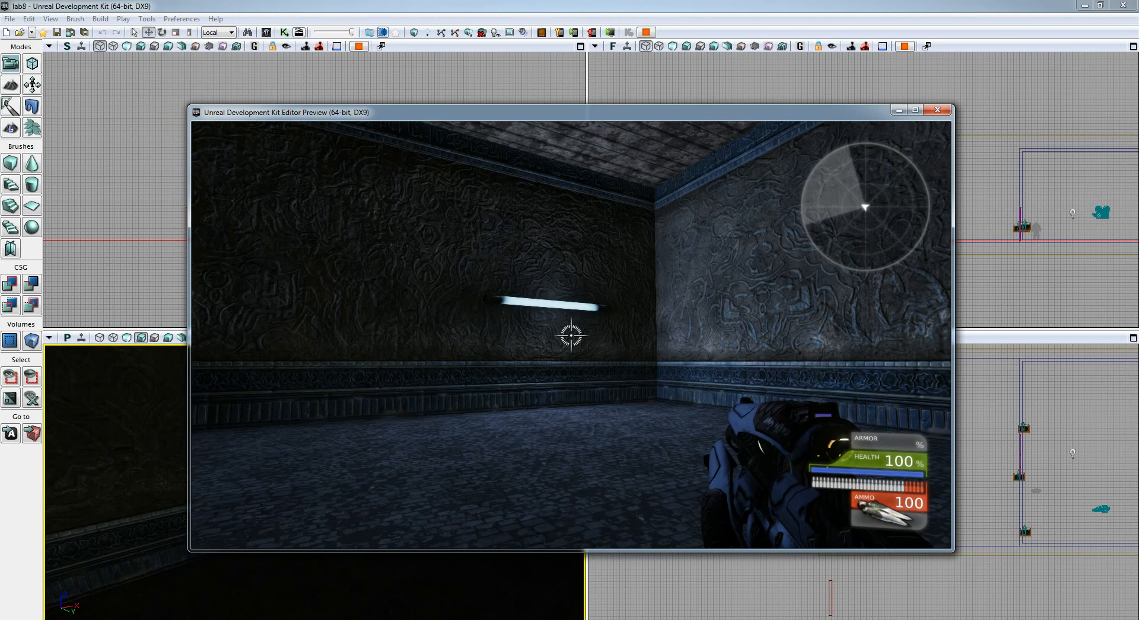
left_click(251, 133)
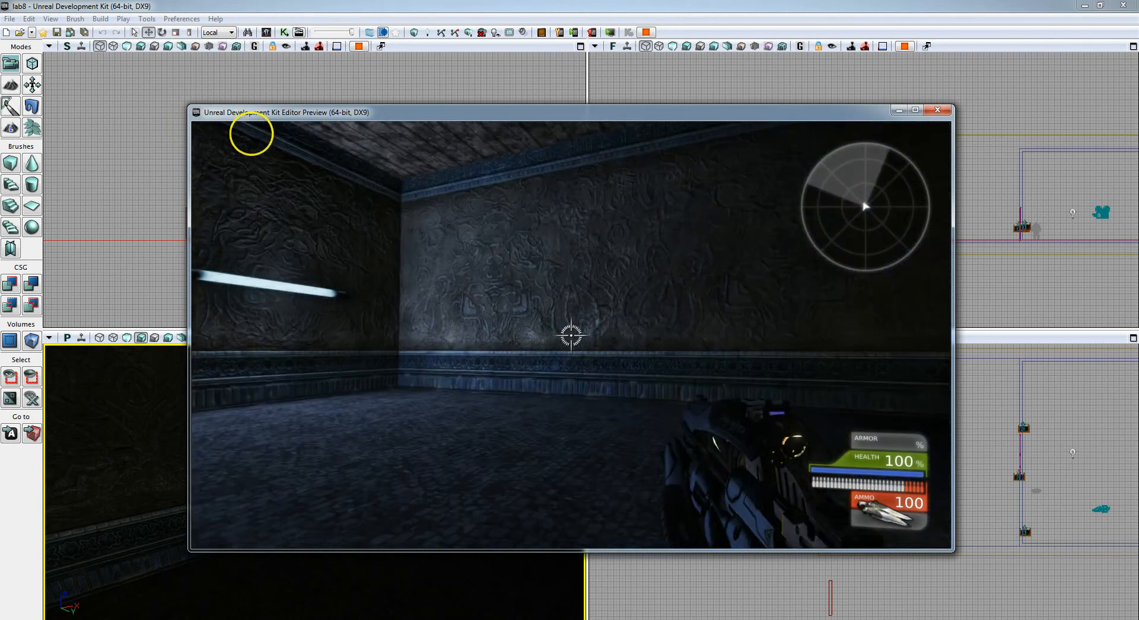
key("Escape")
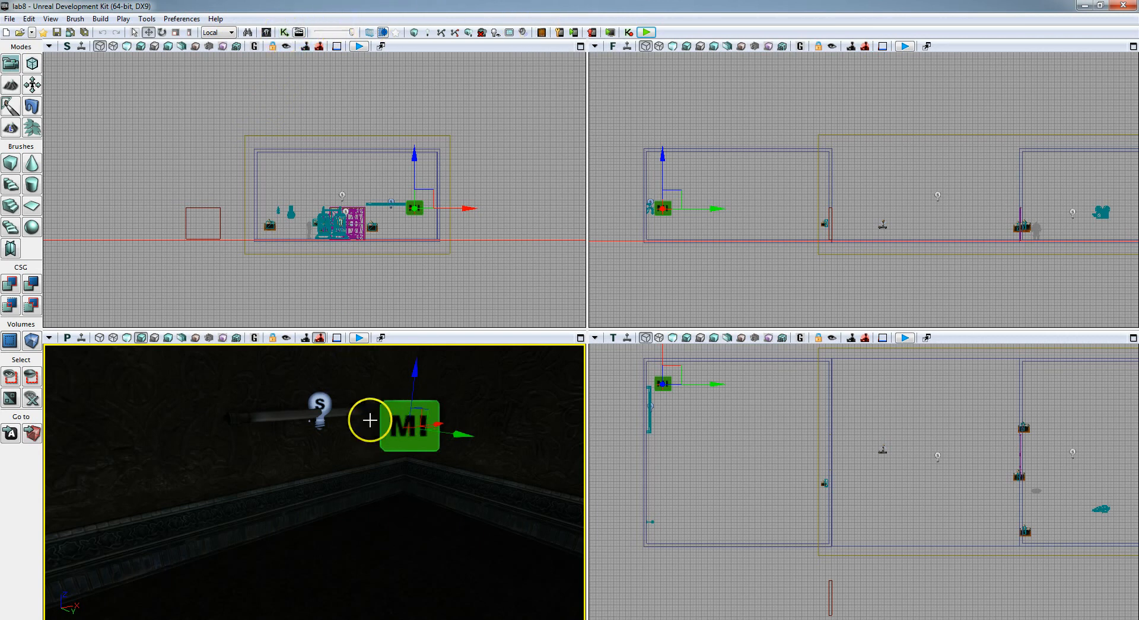
Open the Matinee sequence with the Light group for editing and bring its full color curves into view
left_click(301, 33)
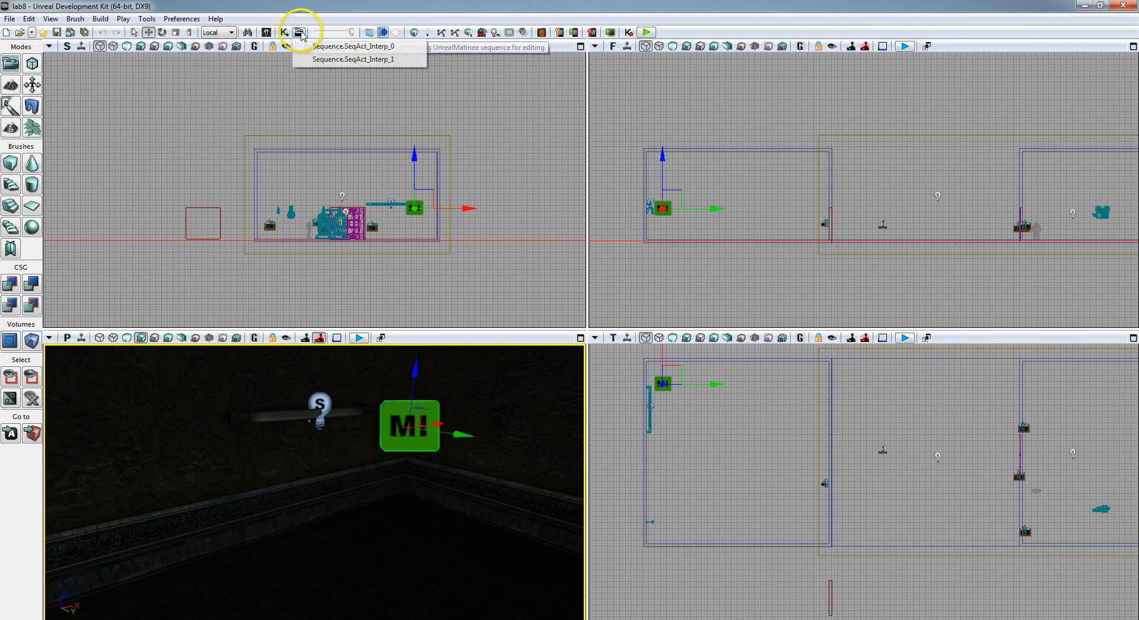
left_click(331, 55)
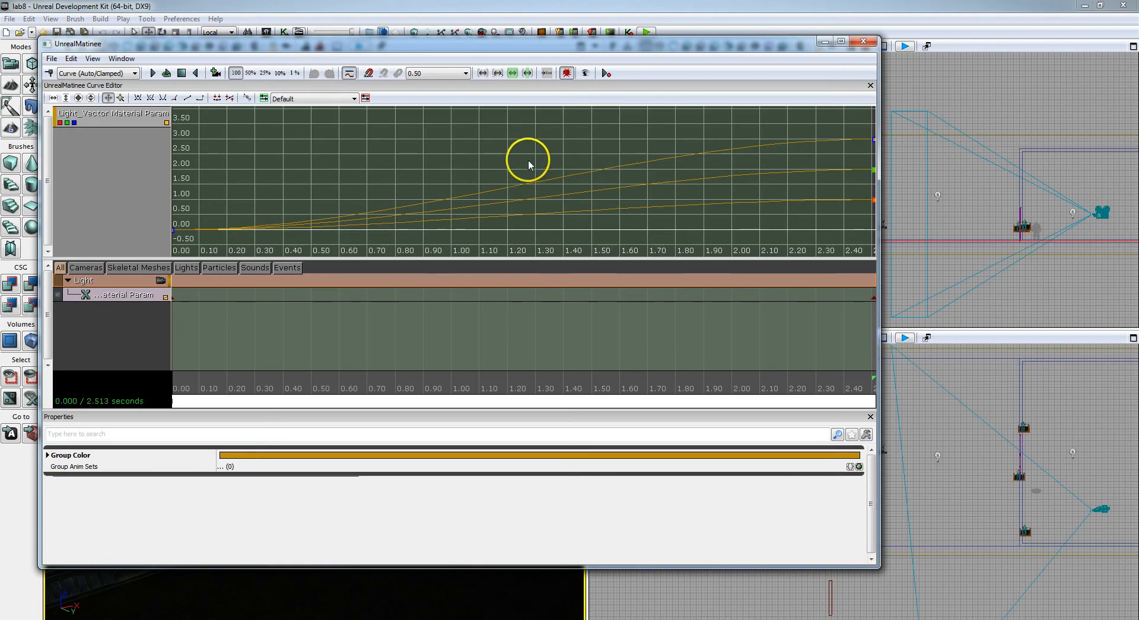
scroll(475, 160, "down", 5)
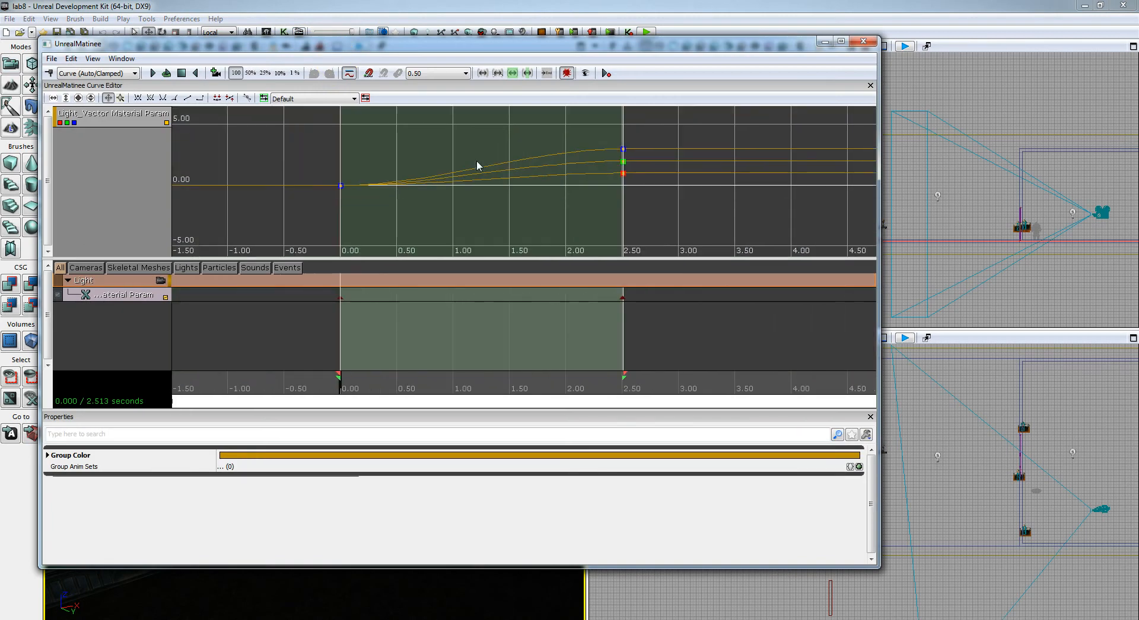
left_click_drag(460, 199, 500, 170)
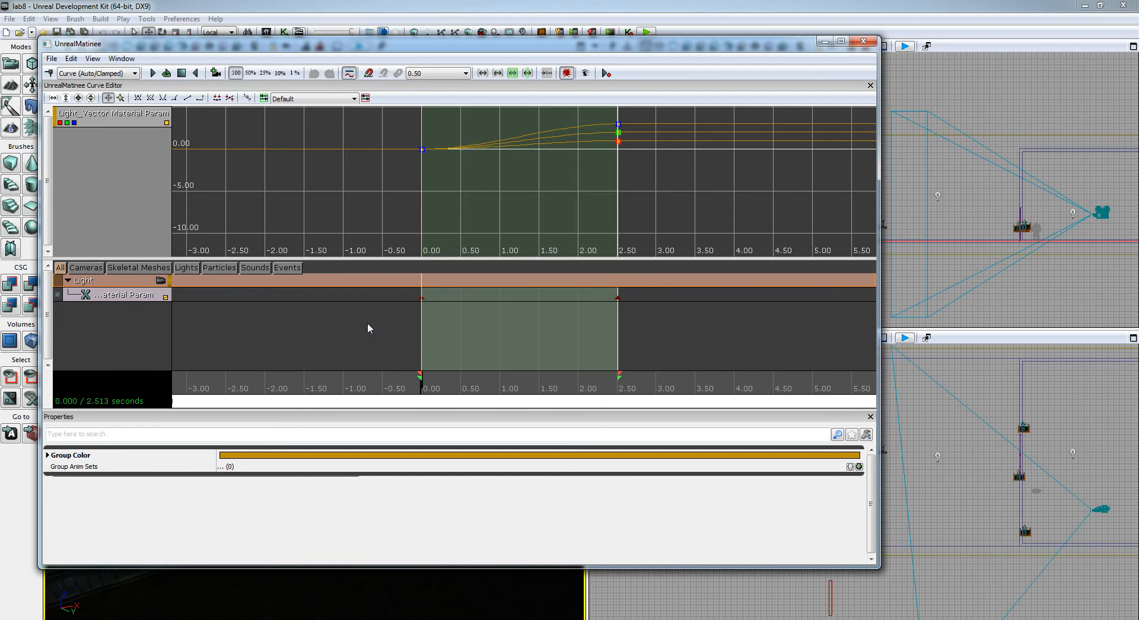
scroll(379, 174, "up", 3)
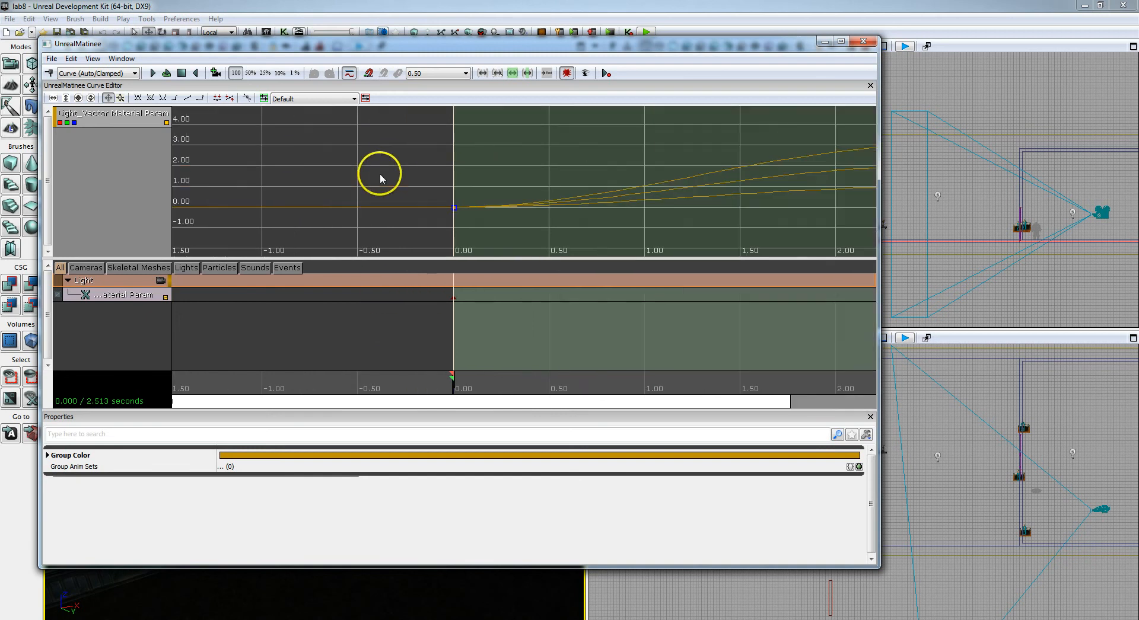
left_click_drag(415, 190, 243, 206)
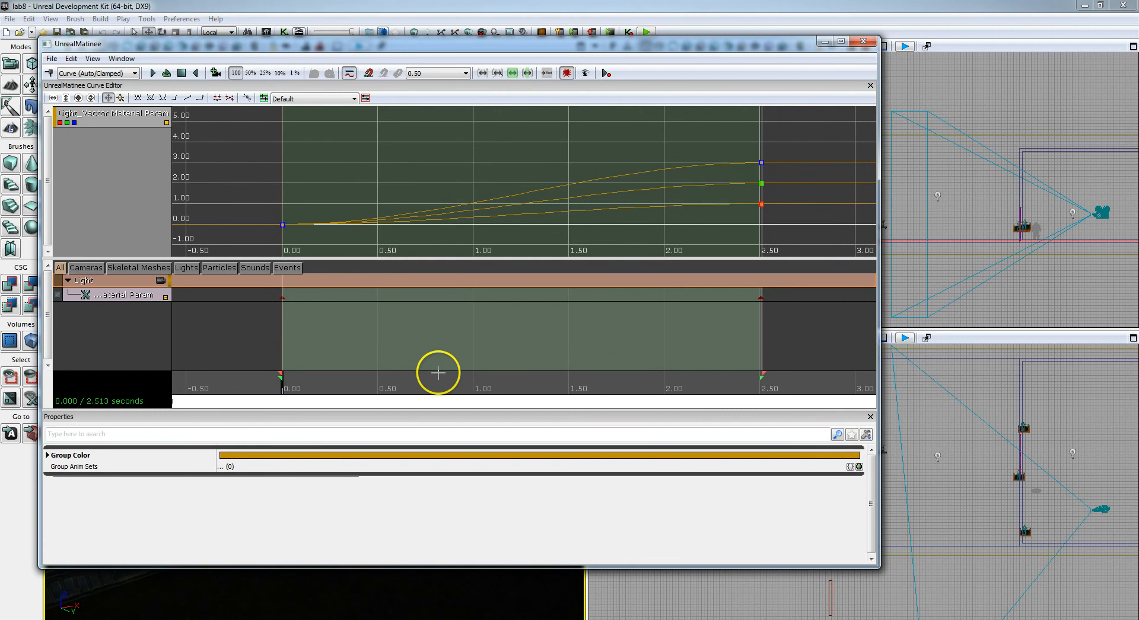
Add keys to the Light group's vector material parameter track at about 0.5, 1.0 and 1.5 seconds
left_click_drag(285, 392, 379, 391)
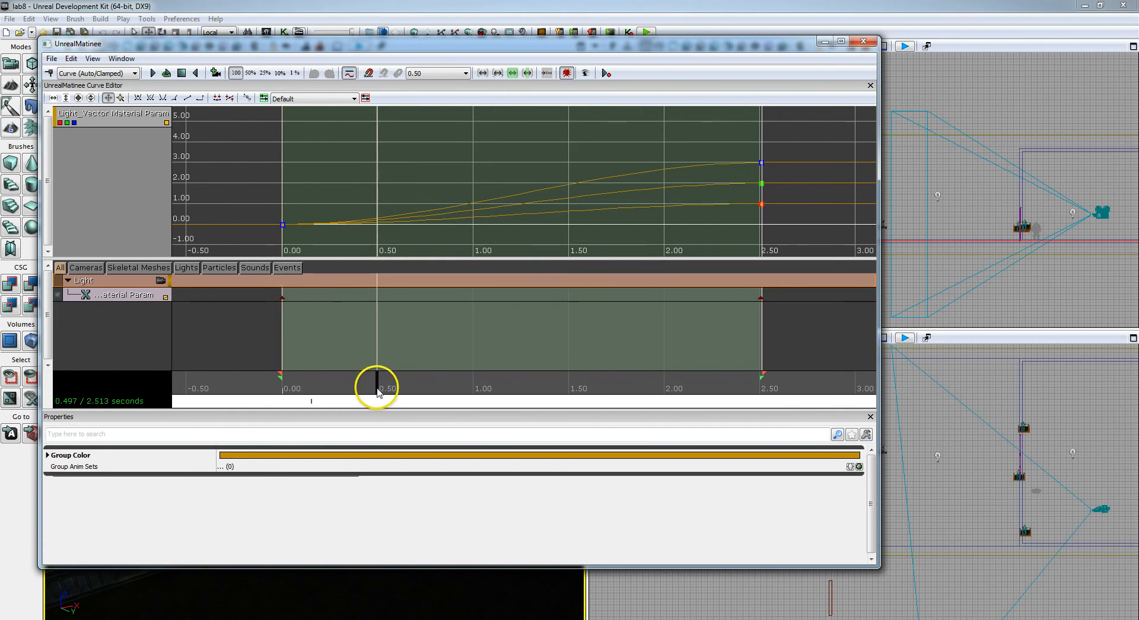
left_click(50, 73)
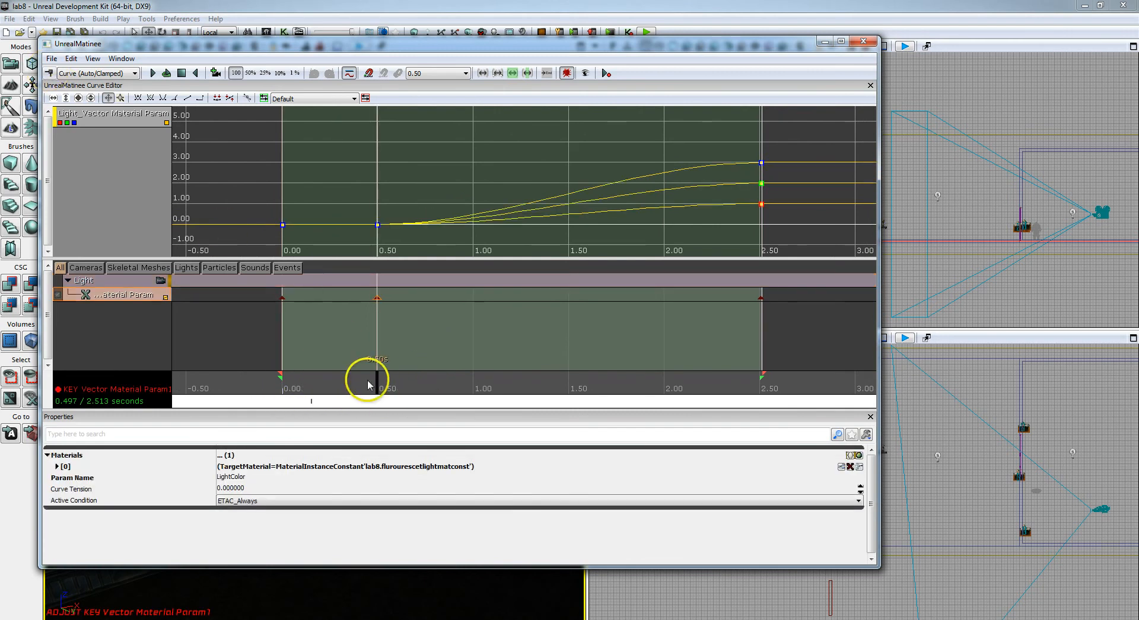
left_click_drag(377, 386, 472, 384)
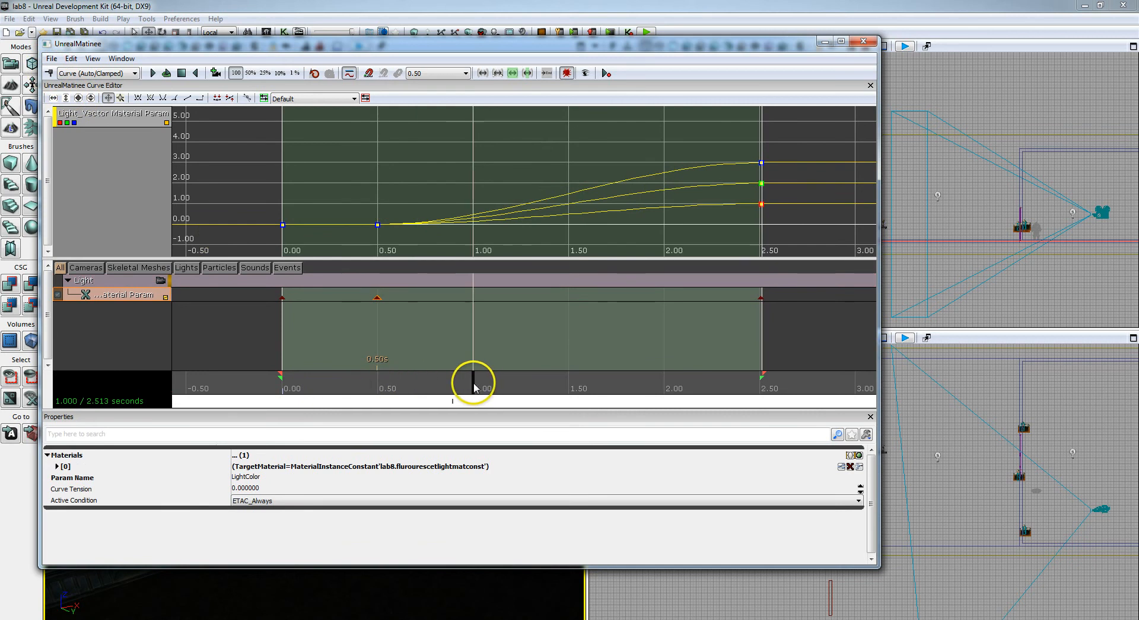
left_click(298, 238)
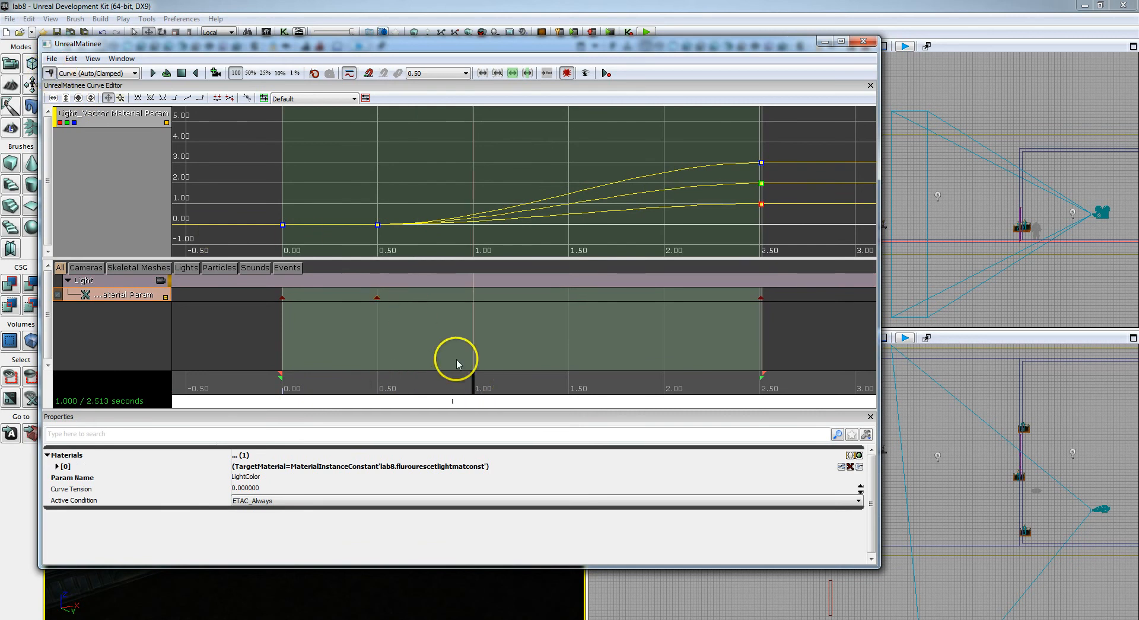
key("Return")
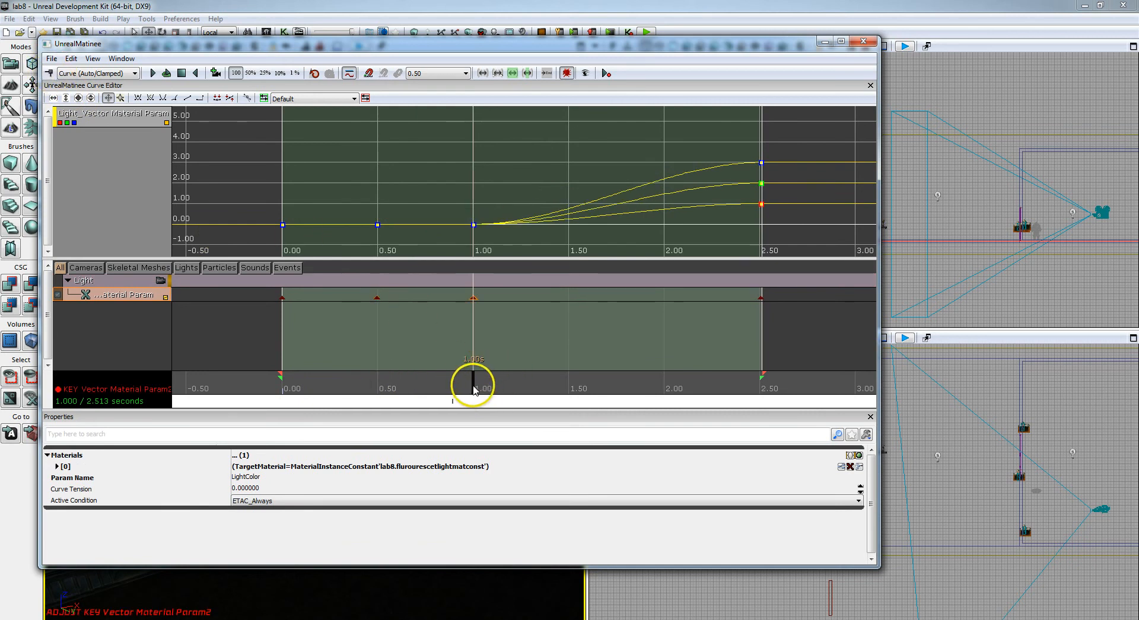
left_click_drag(474, 388, 569, 384)
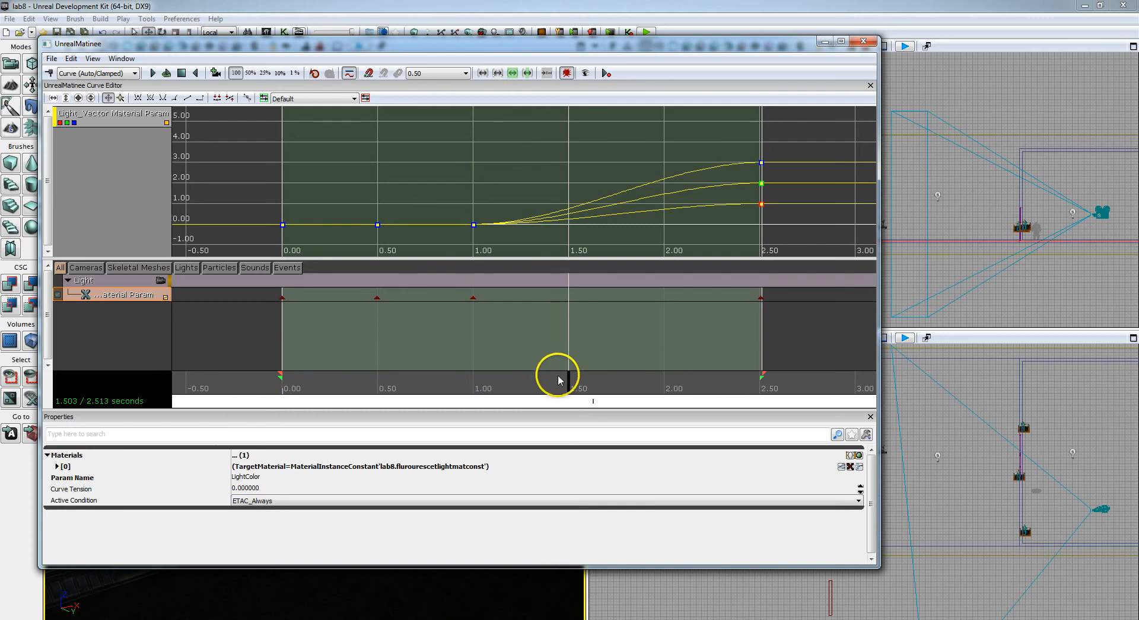
left_click(49, 73)
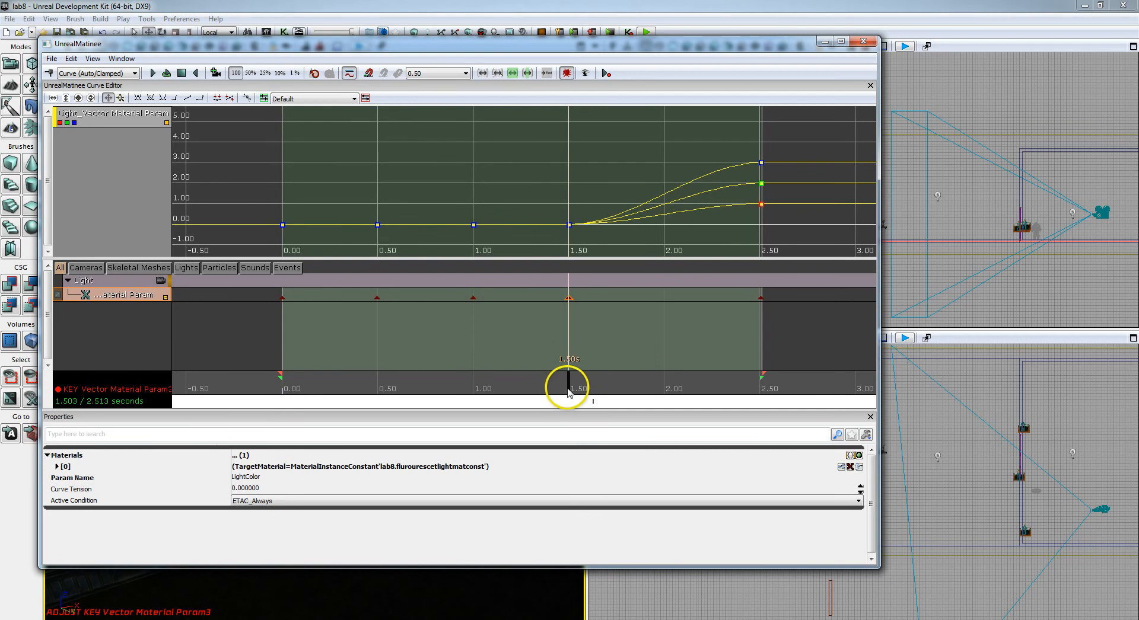
left_click_drag(630, 394, 665, 394)
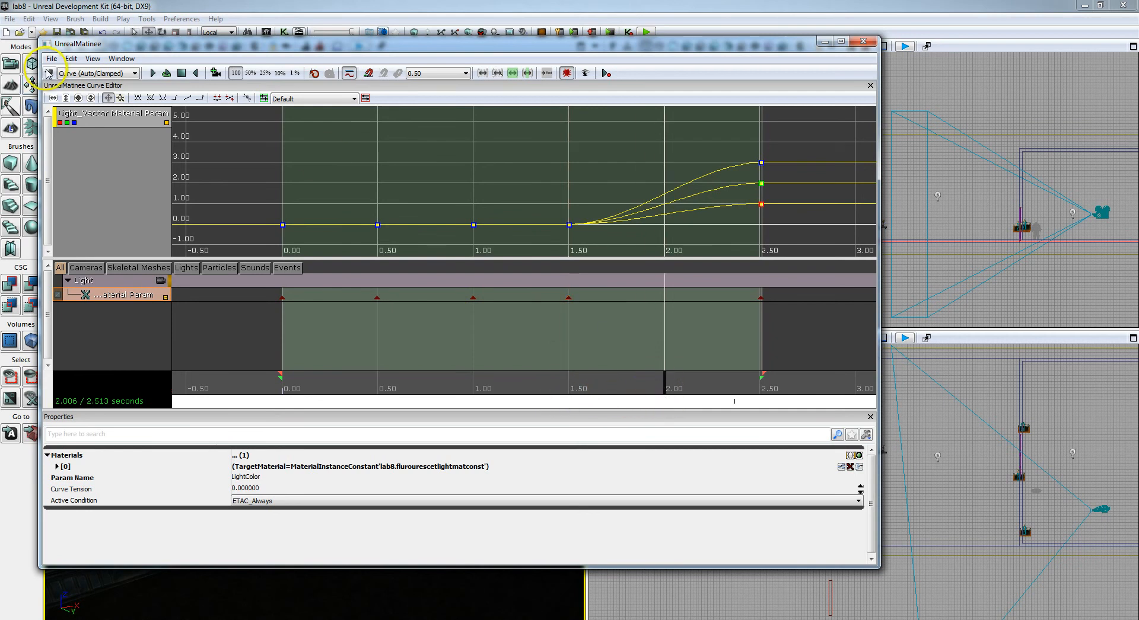
Isolate the red curve and set the value of its key at 0.5 seconds to 1
left_click_drag(665, 388, 389, 384)
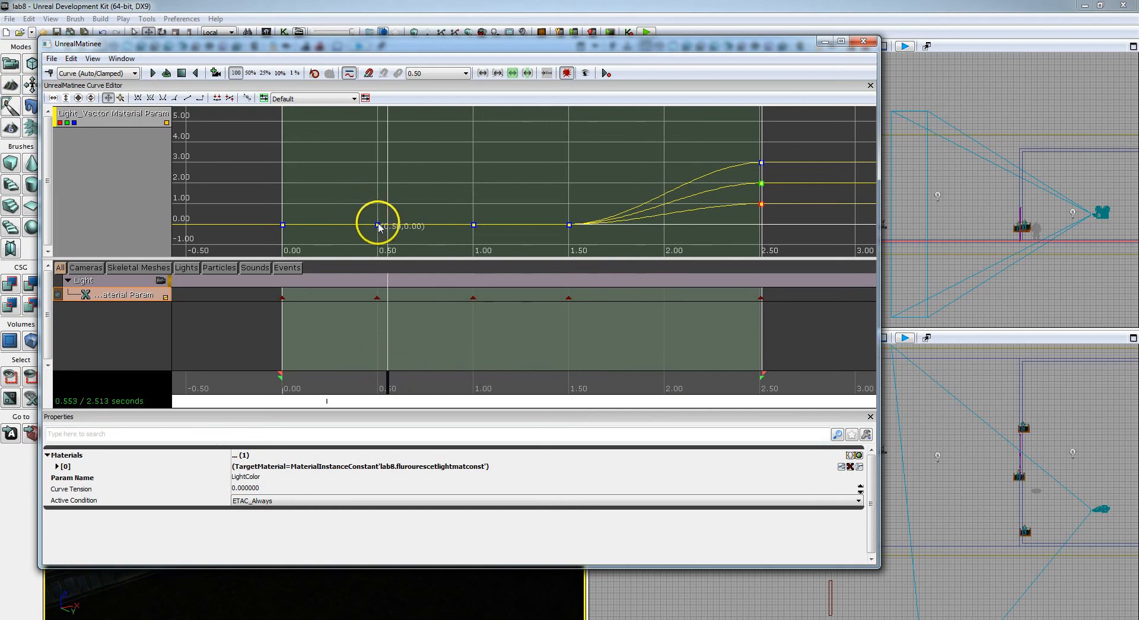
left_click(68, 123)
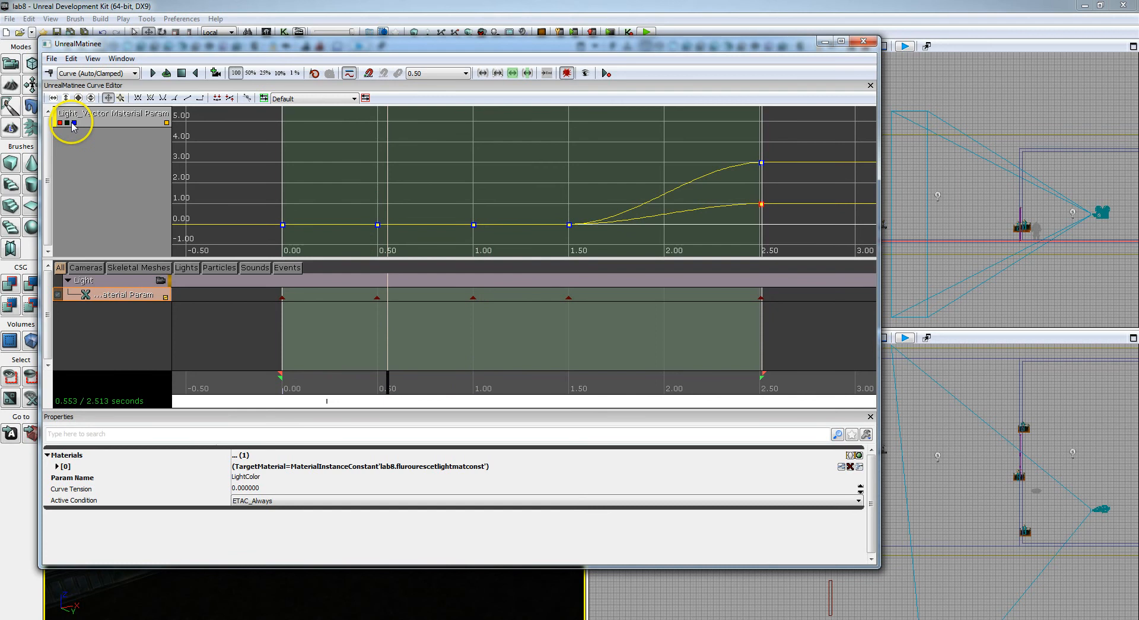
right_click(379, 230)
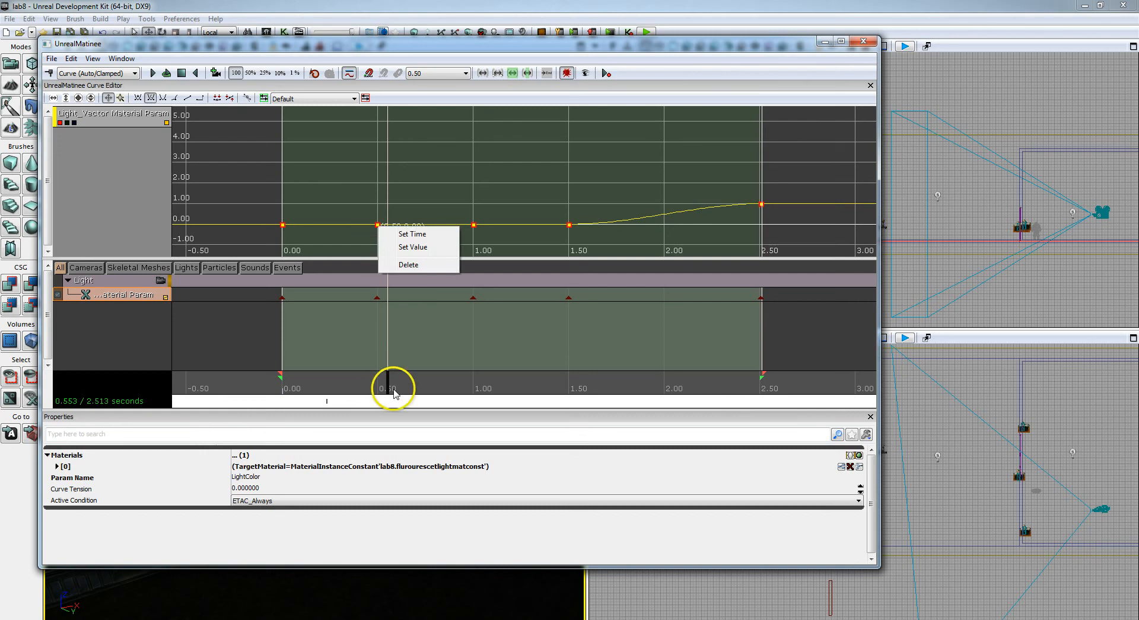
left_click(414, 247)
type("1")
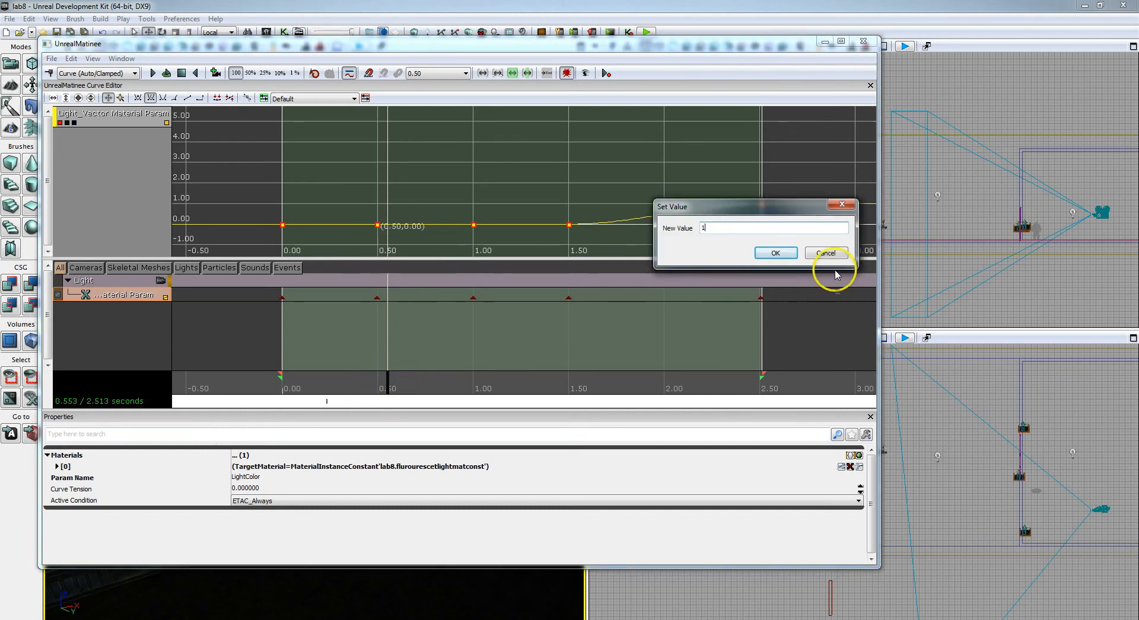
left_click(775, 253)
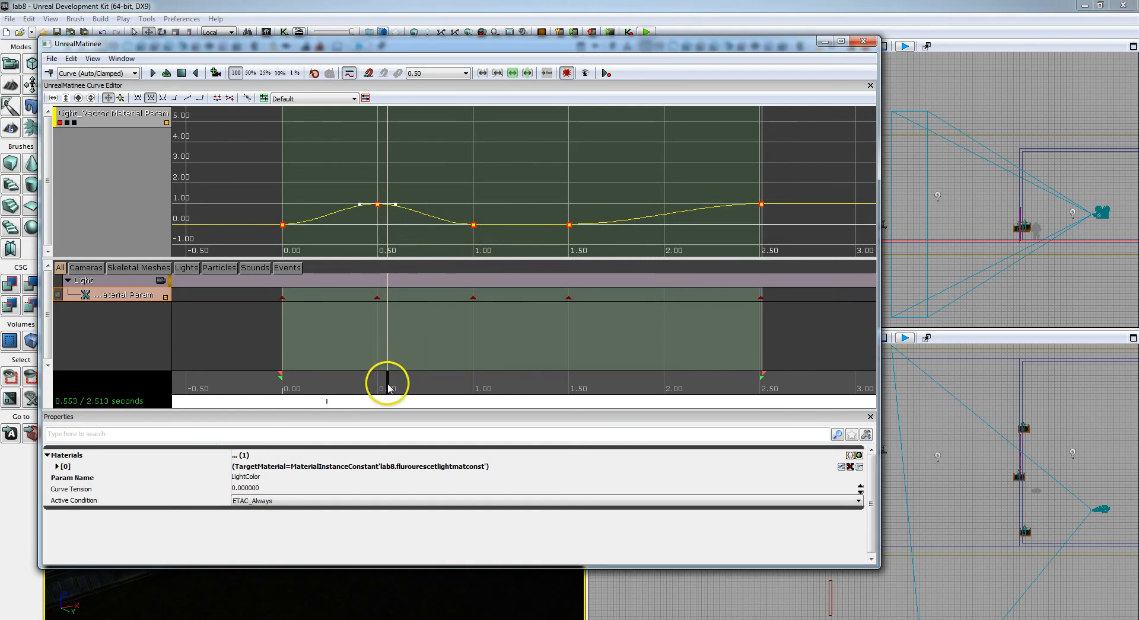
Add keys at about 0.41 and 0.57 seconds on the material parameter track, on either side of the 0.5-second key
left_click_drag(386, 389, 363, 392)
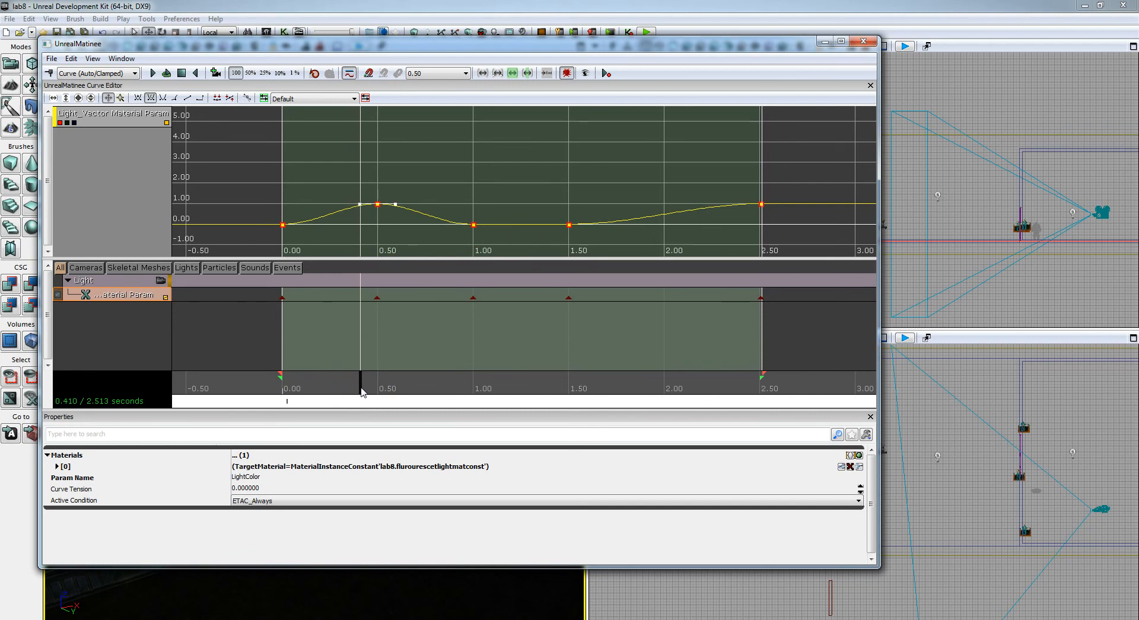
left_click(50, 73)
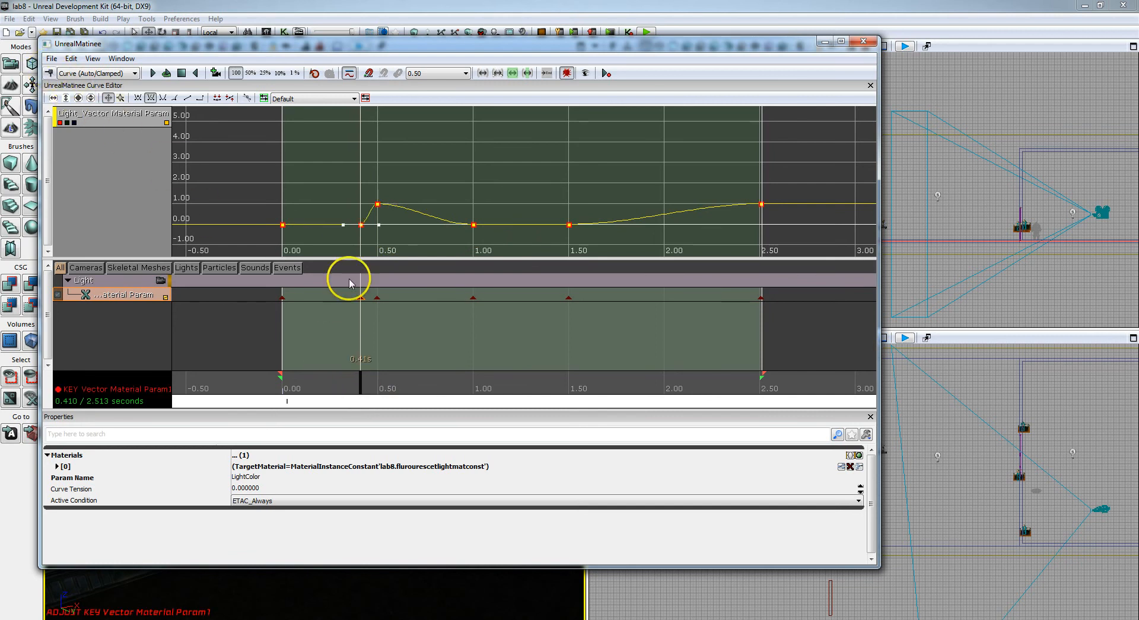
left_click_drag(359, 374, 391, 383)
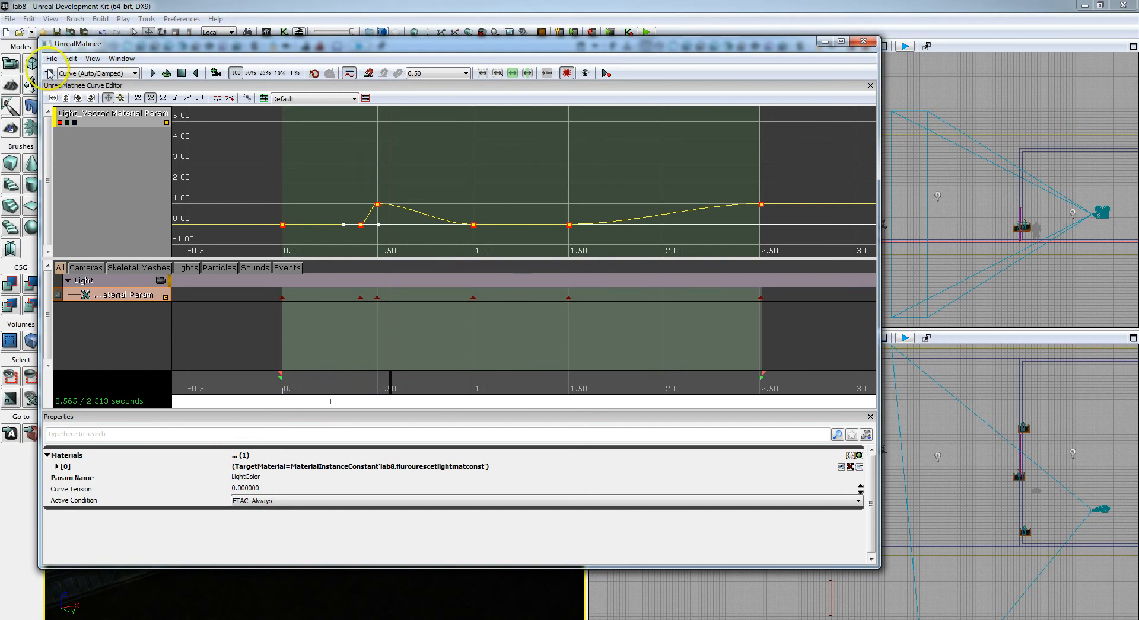
left_click(49, 73)
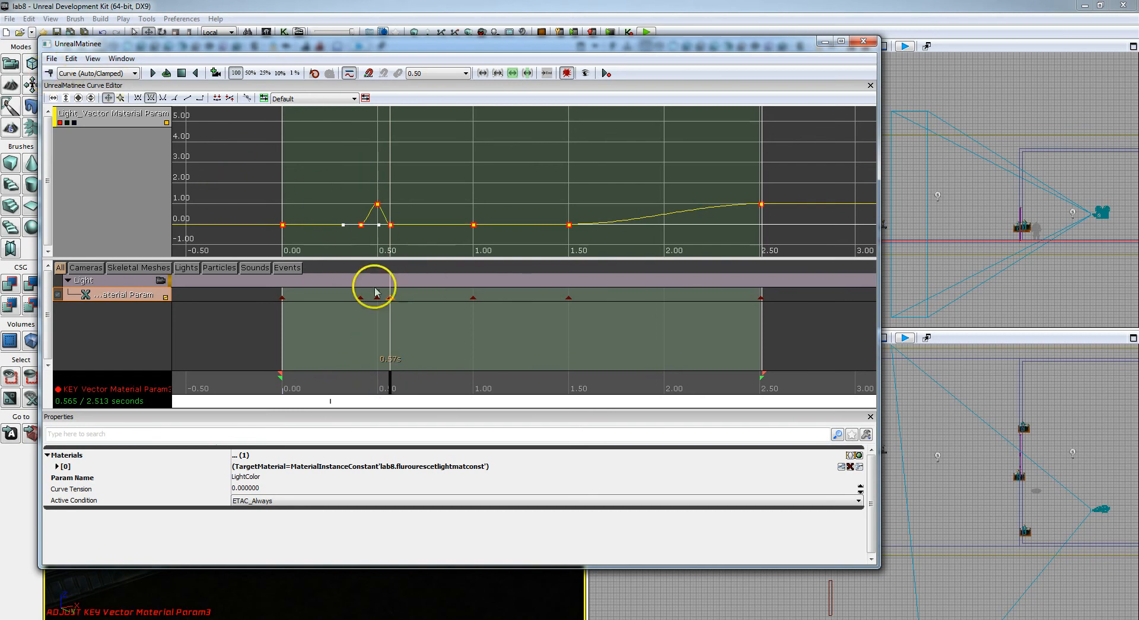
Add keys at about 0.92 and 1.10 seconds on the material parameter track, on either side of the 1-second key
left_click_drag(395, 389, 456, 380)
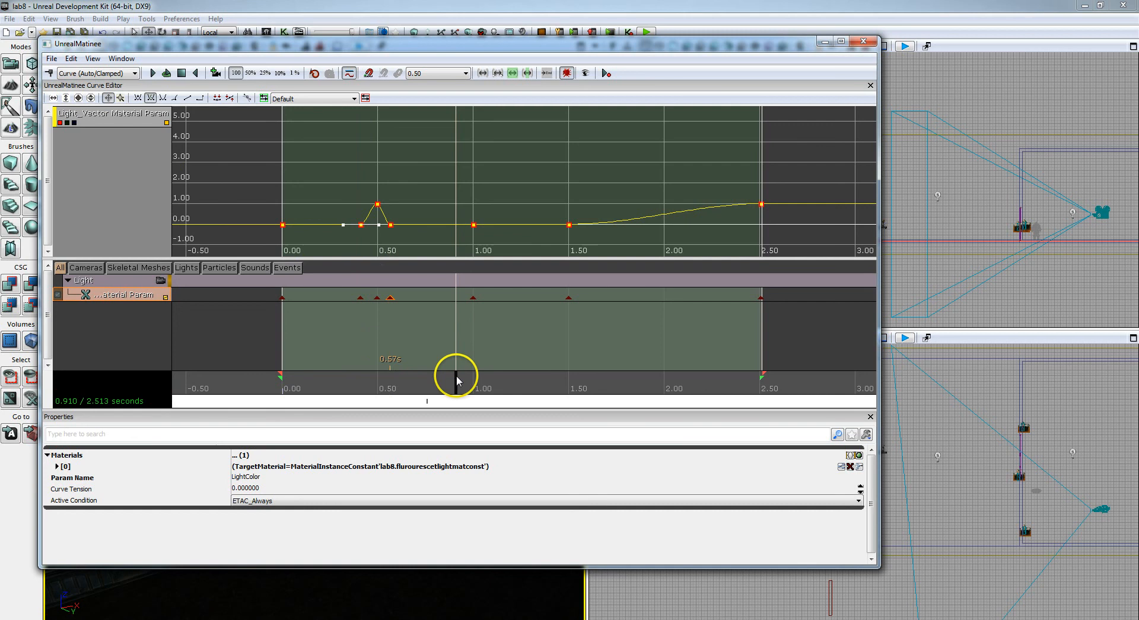
left_click(457, 376)
left_click(50, 73)
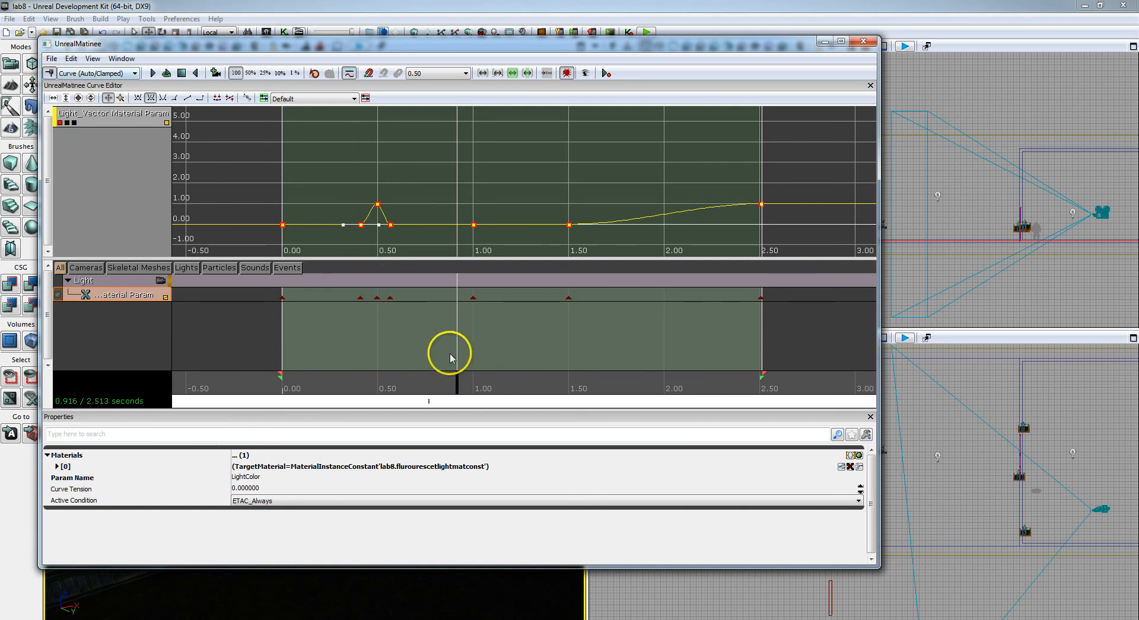
left_click_drag(460, 381, 492, 383)
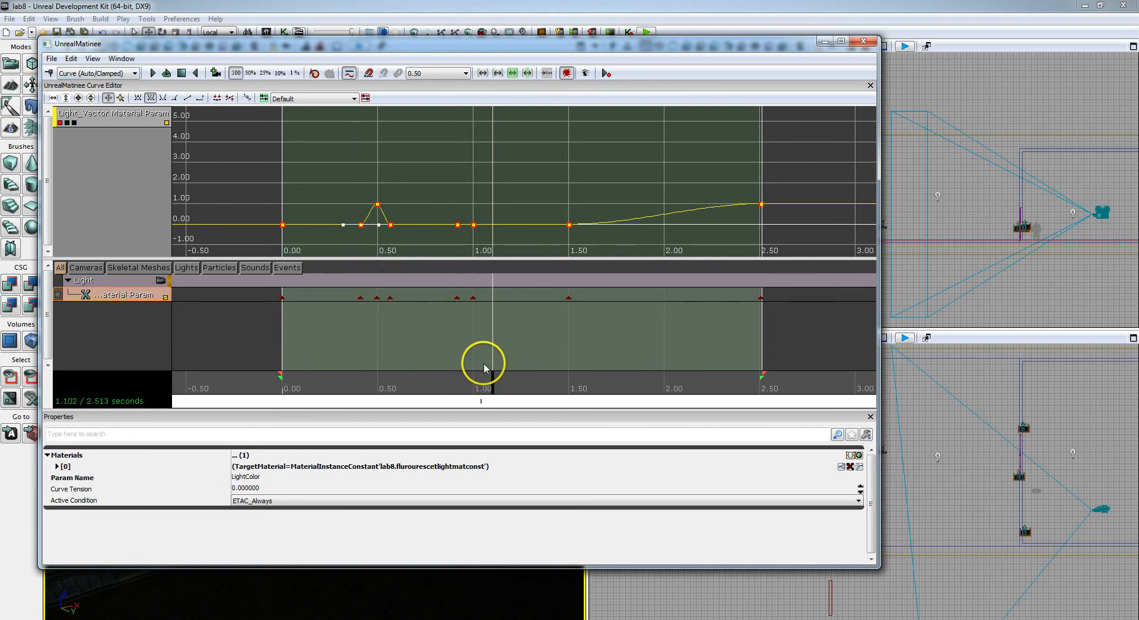
left_click(51, 73)
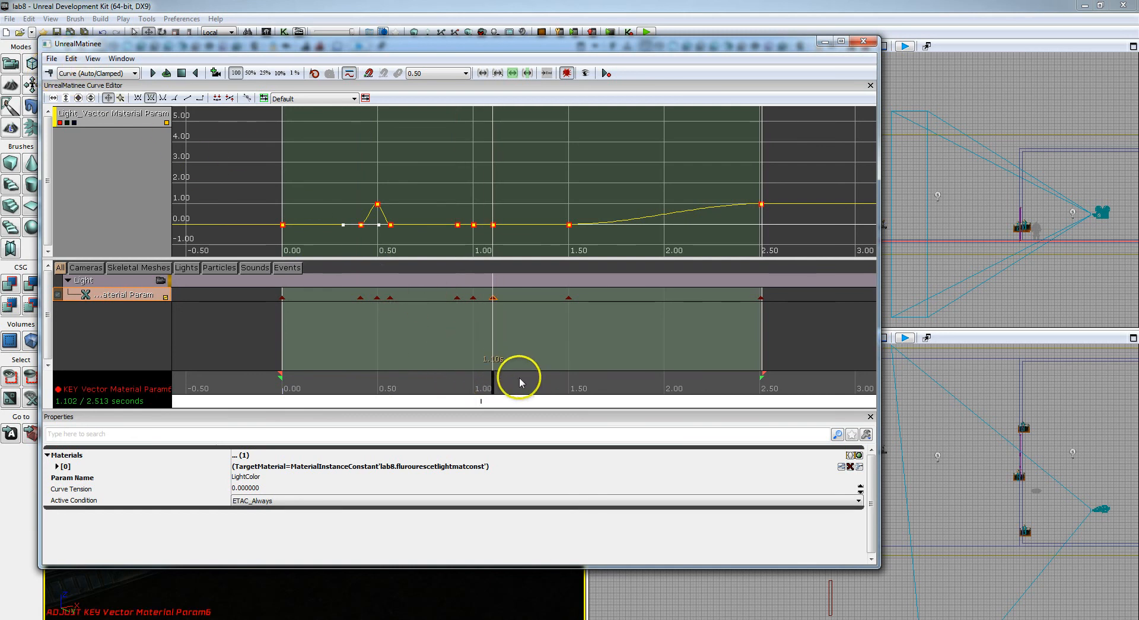
Add keys at about 1.45 and 1.55 seconds on the material parameter track, on either side of the 1.5-second key
left_click_drag(494, 386, 559, 381)
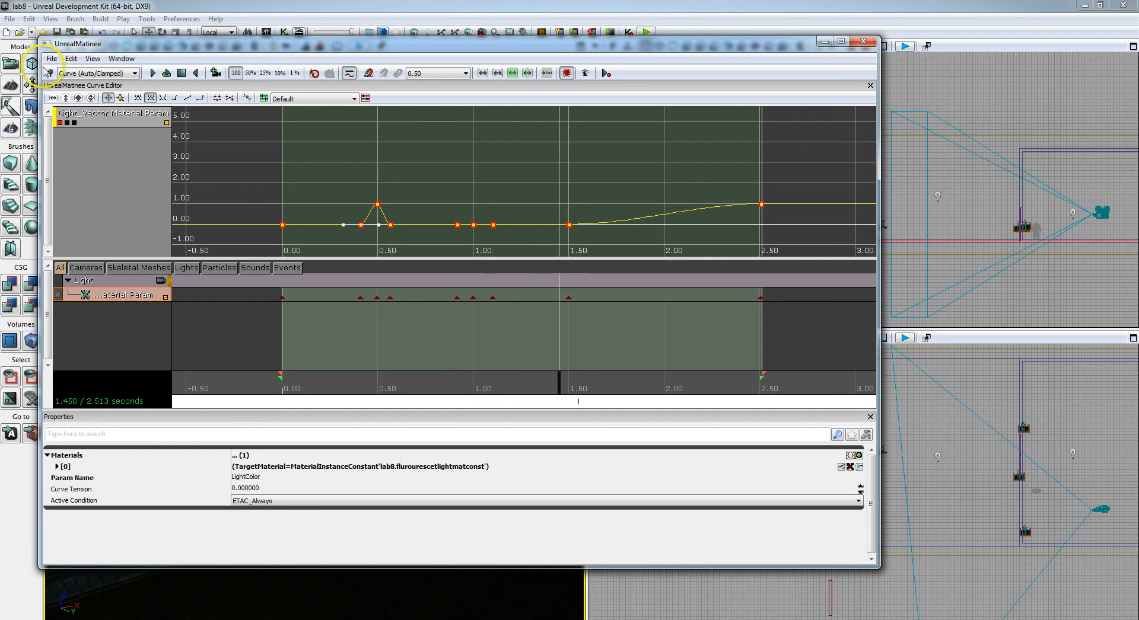
left_click(577, 379)
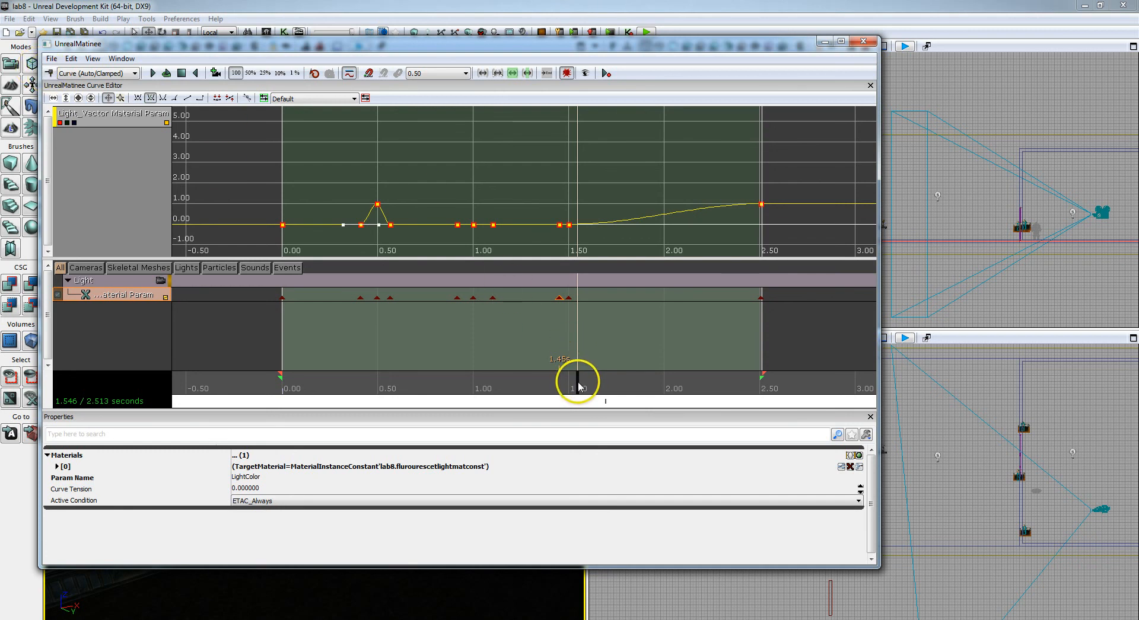
left_click(51, 73)
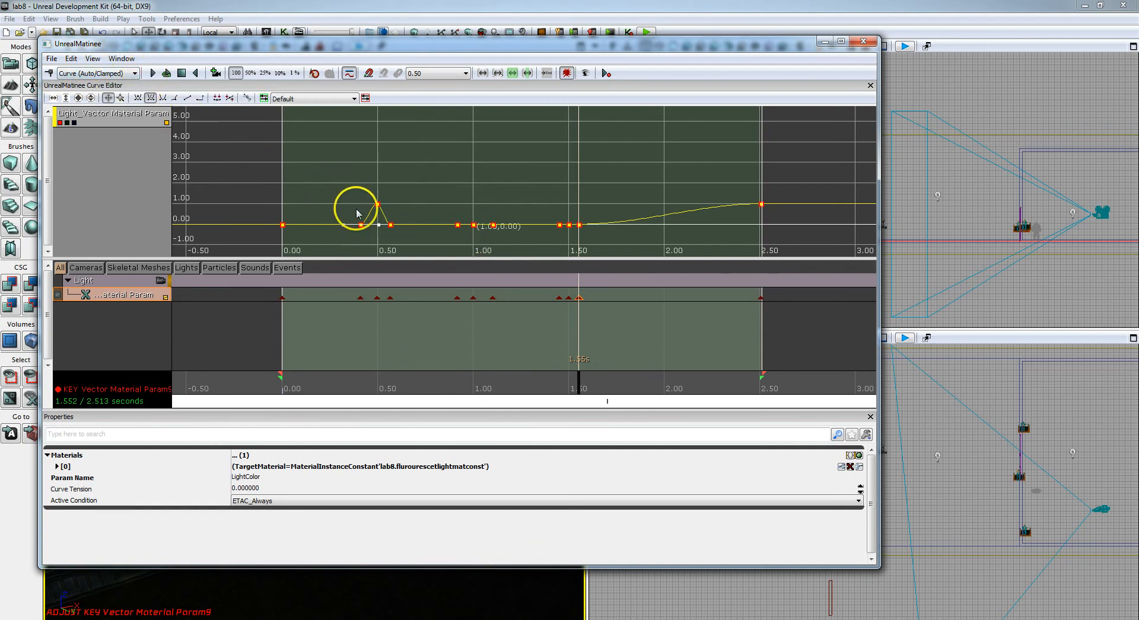
Set the value of the red curve's keys at 1 and 1.5 seconds to 1
right_click(475, 226)
left_click(511, 248)
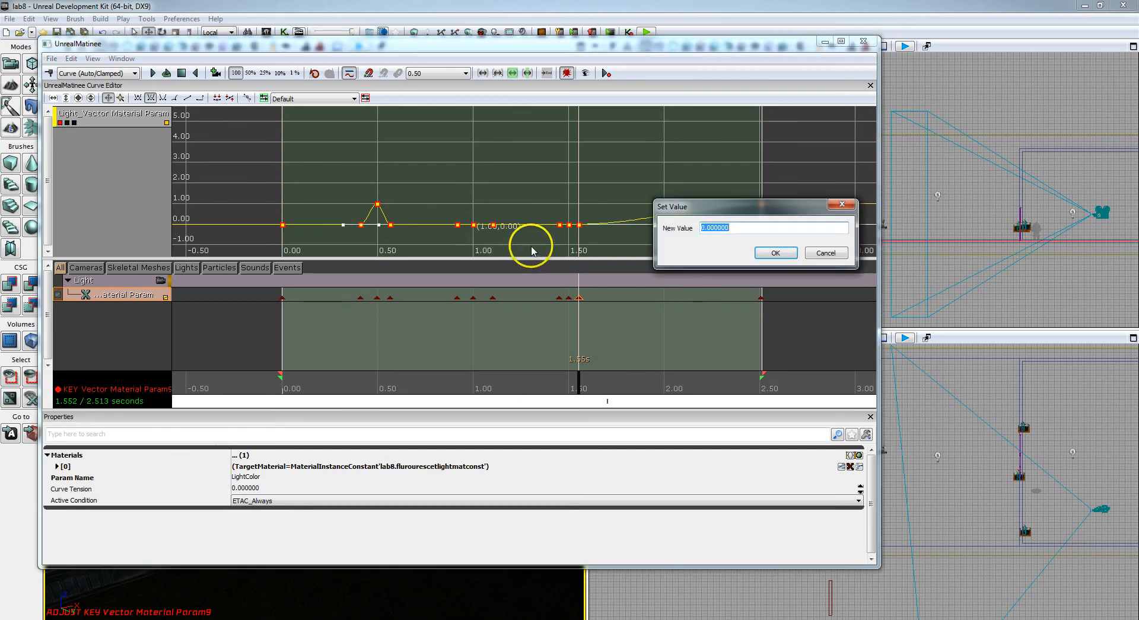
type("1")
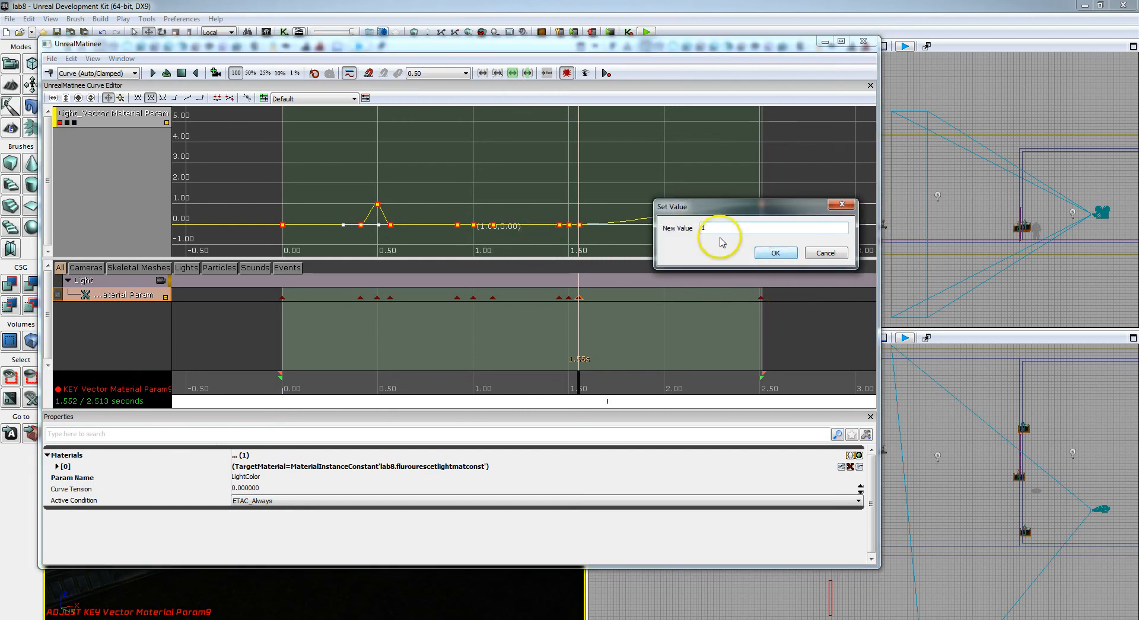
left_click(775, 254)
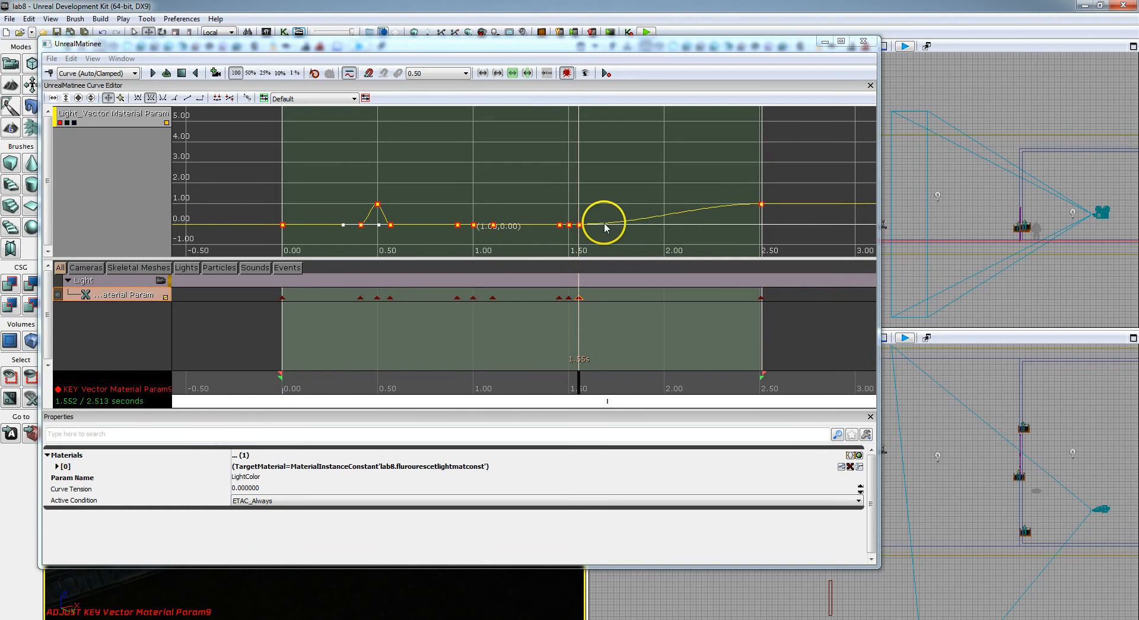
right_click(568, 227)
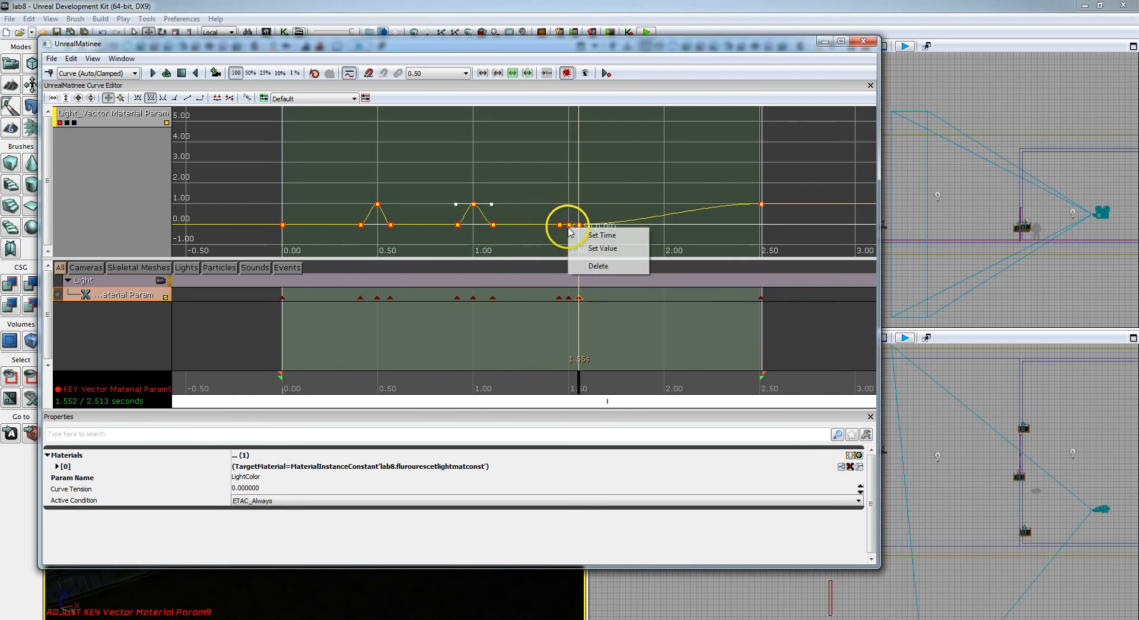
left_click(602, 248)
type("1")
left_click(777, 255)
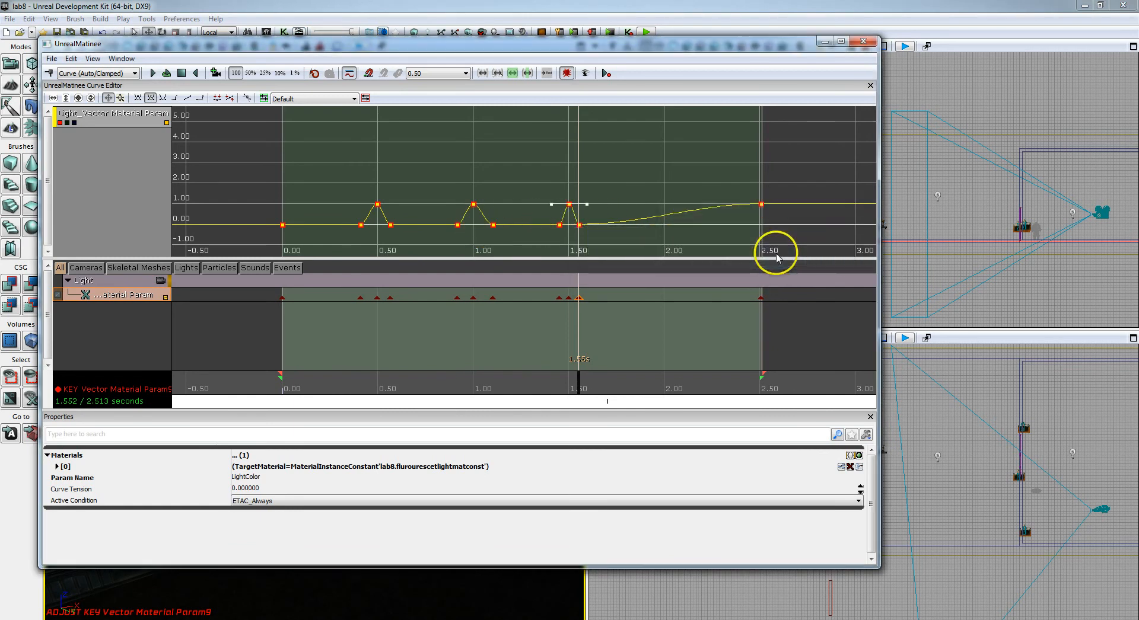
Isolate the green curve and set the value of its key at 0.5 seconds to 2
left_click(60, 122)
left_click(67, 123)
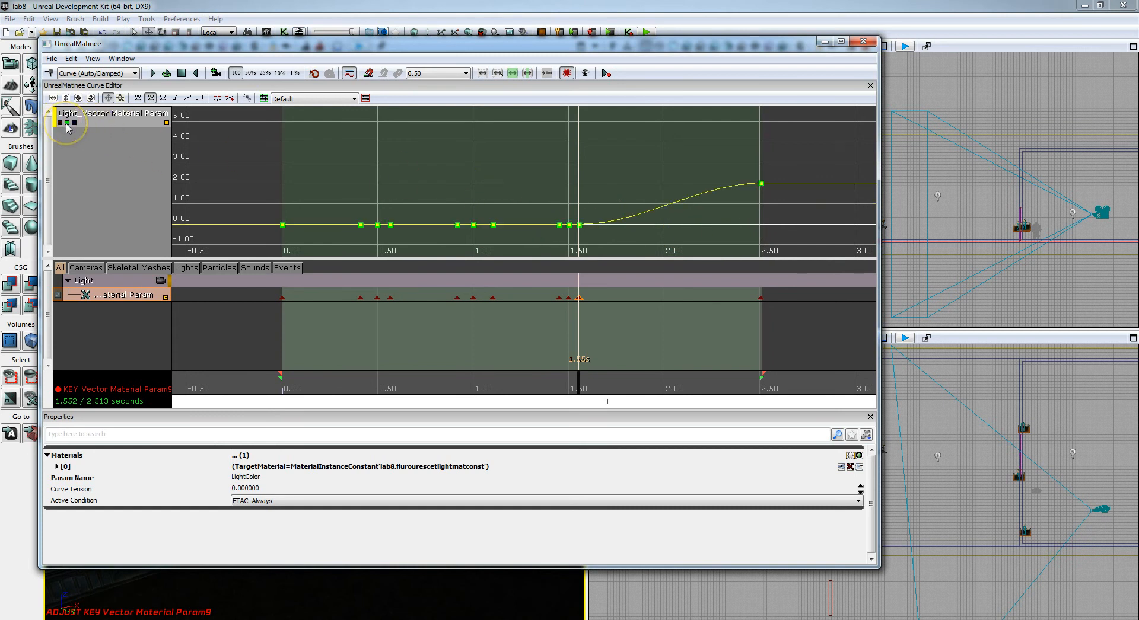
right_click(378, 228)
left_click(401, 247)
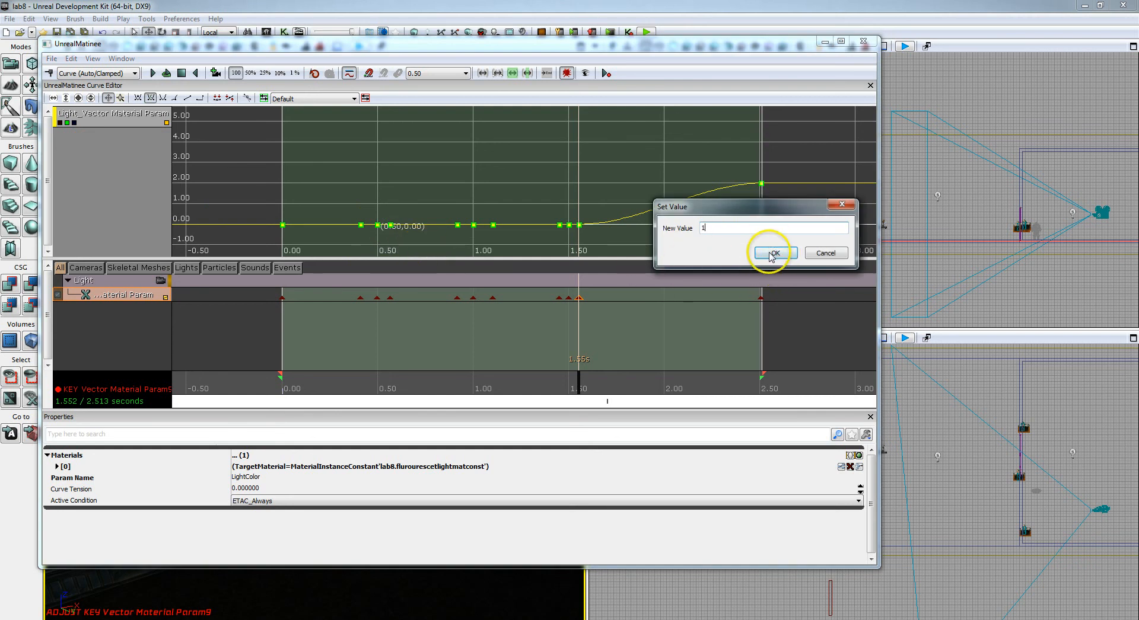
type("2")
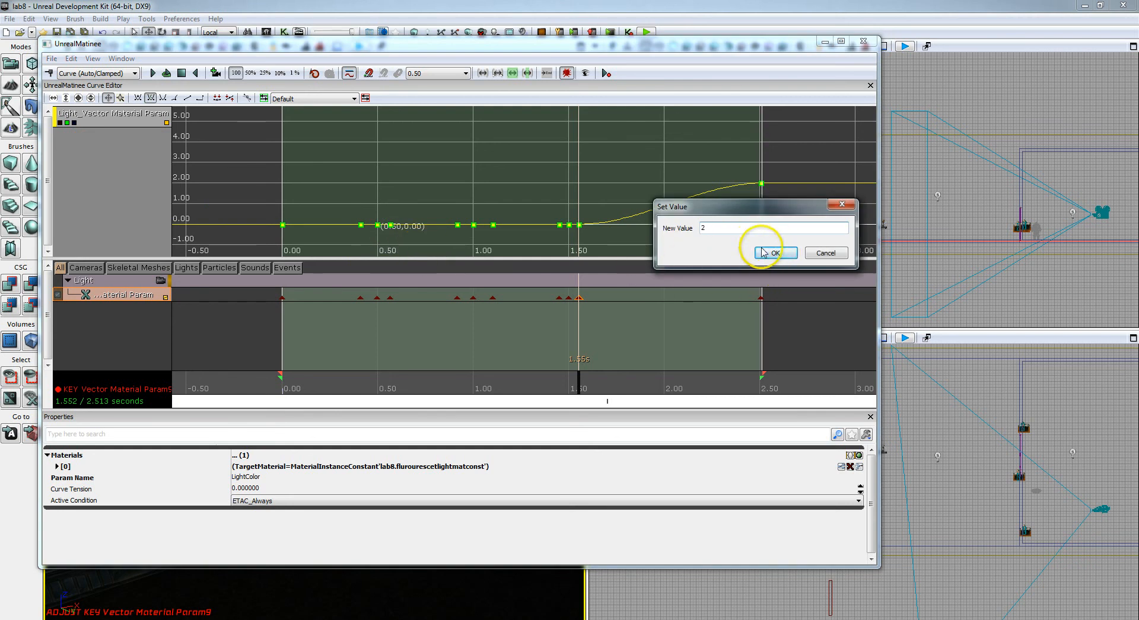
left_click(771, 253)
Set the value of the green curve's keys at 1 and 1.5 seconds to 2
right_click(472, 225)
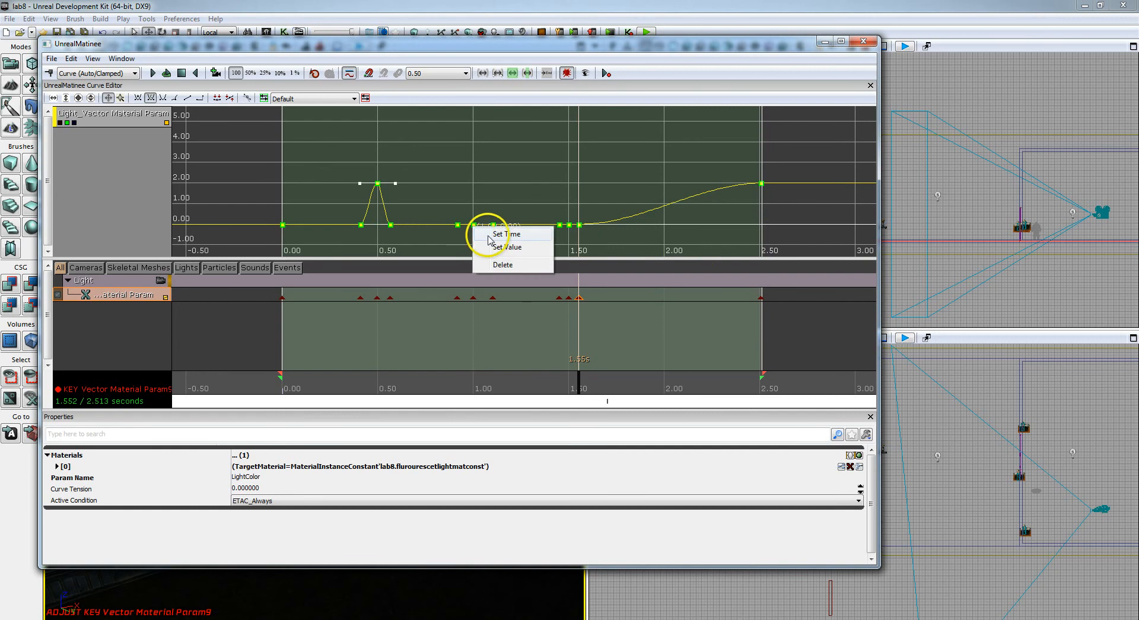
left_click(497, 243)
type("2")
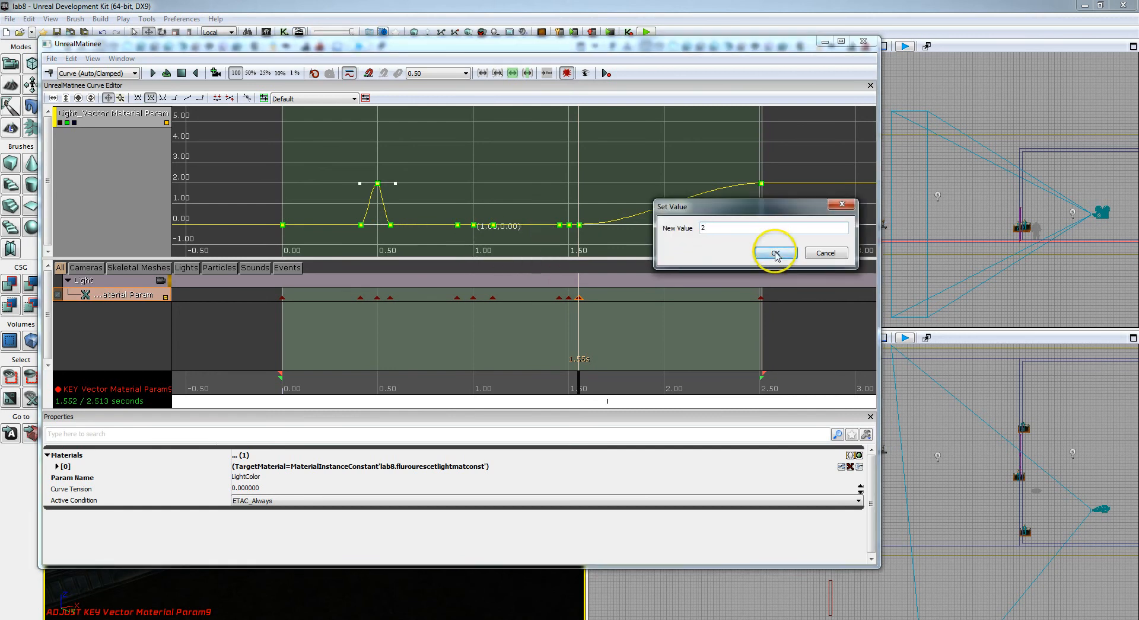
left_click(773, 252)
right_click(570, 228)
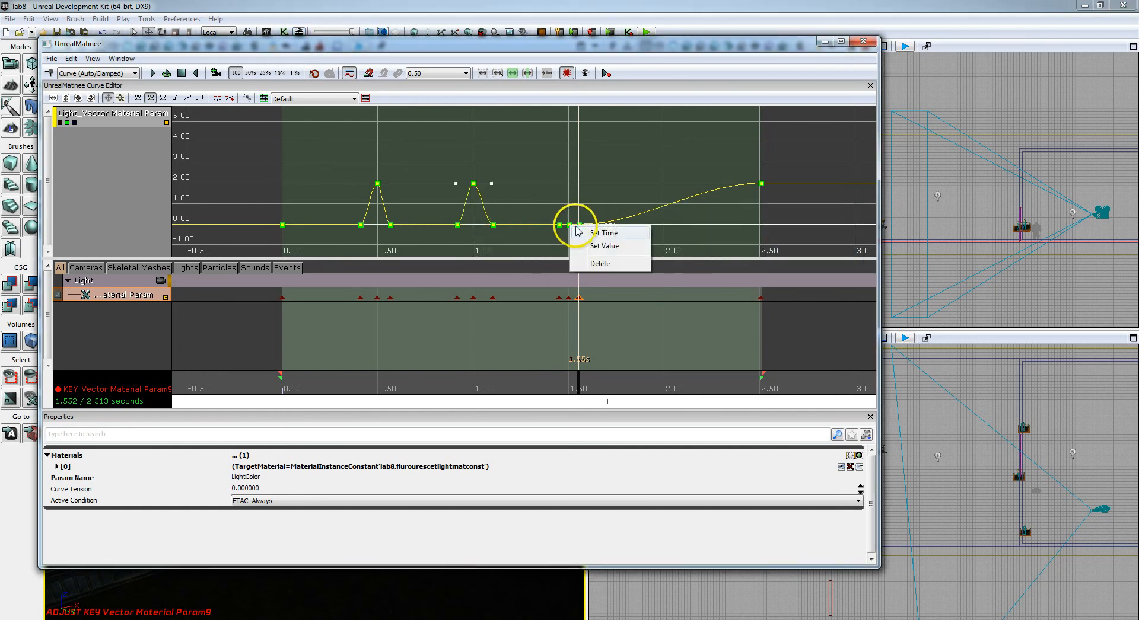
left_click(604, 248)
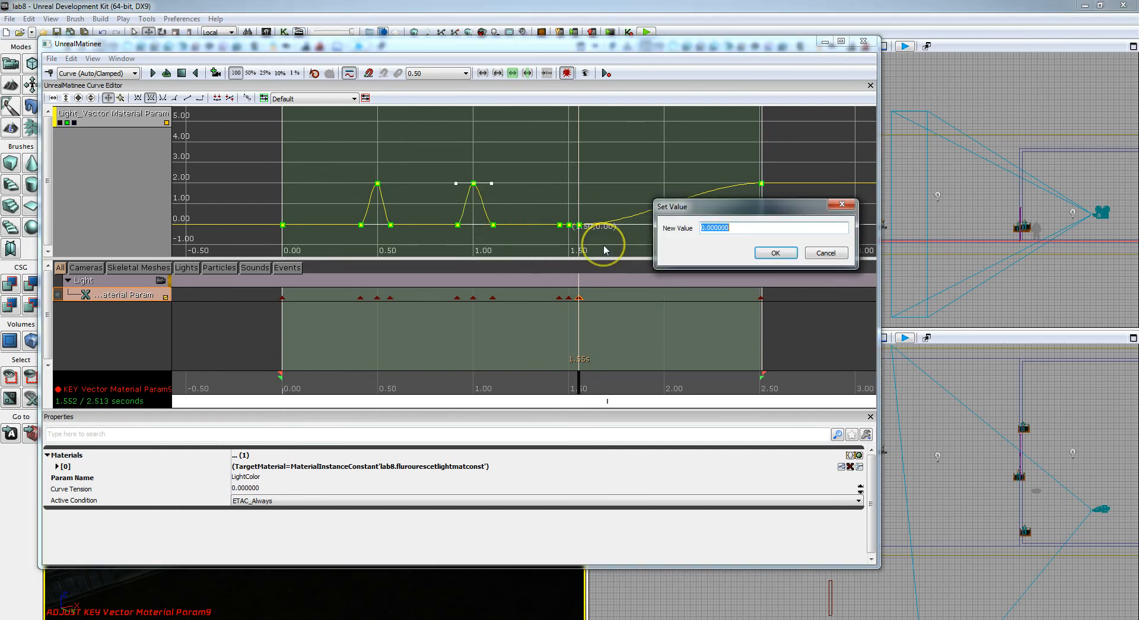
left_click(774, 253)
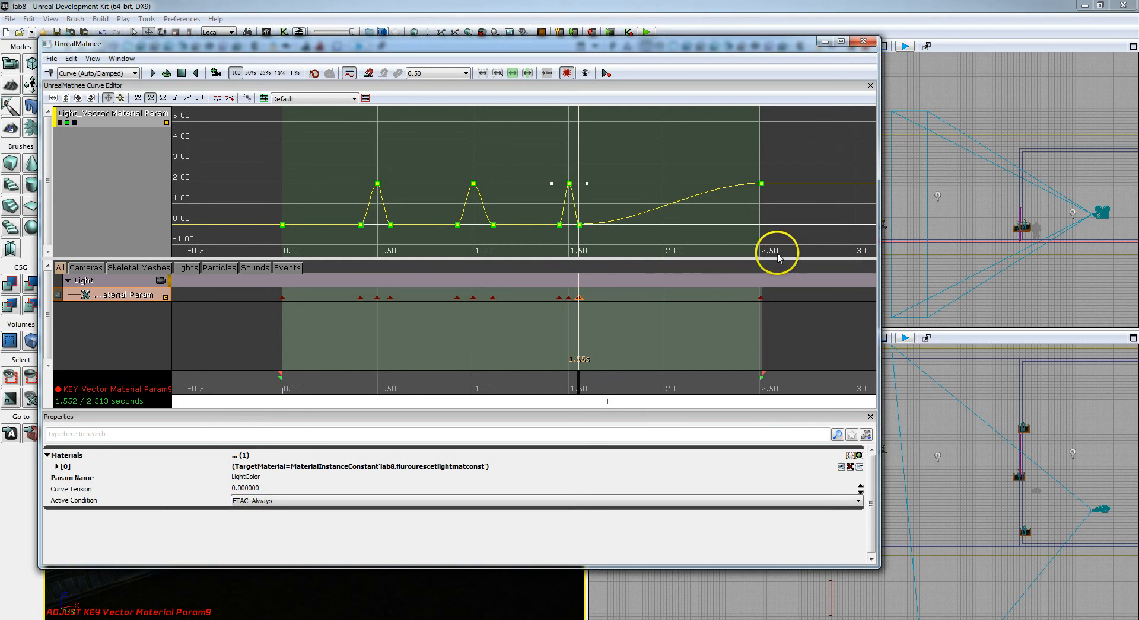
Isolate the blue curve and set the value of its key at 0.5 seconds to 3
left_click(67, 123)
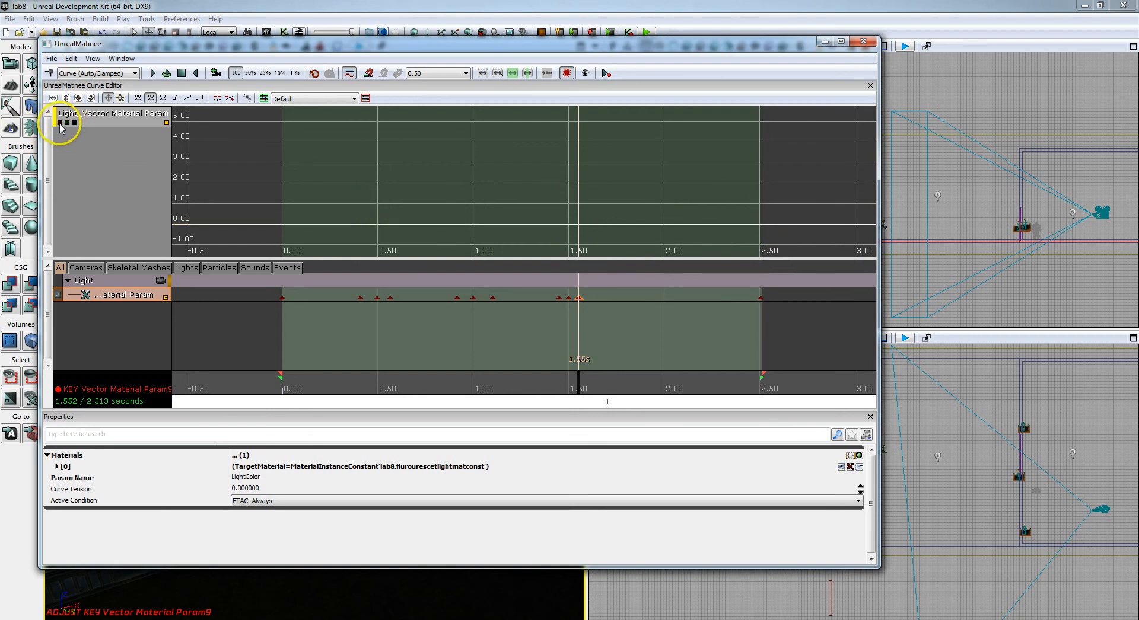
left_click(60, 123)
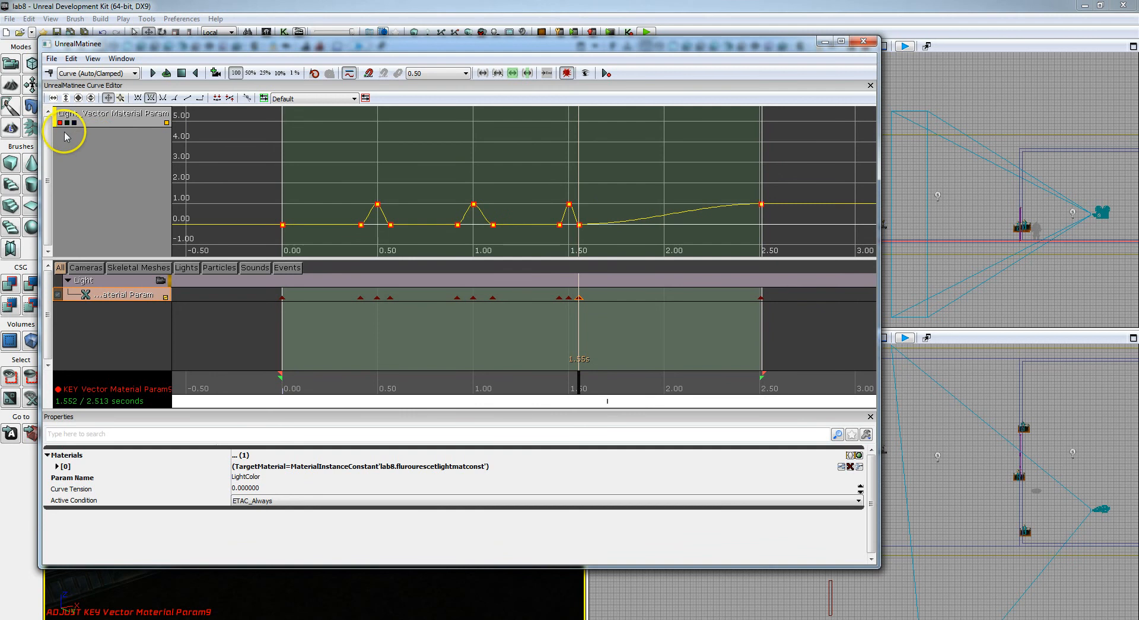
left_click(60, 123)
left_click(74, 123)
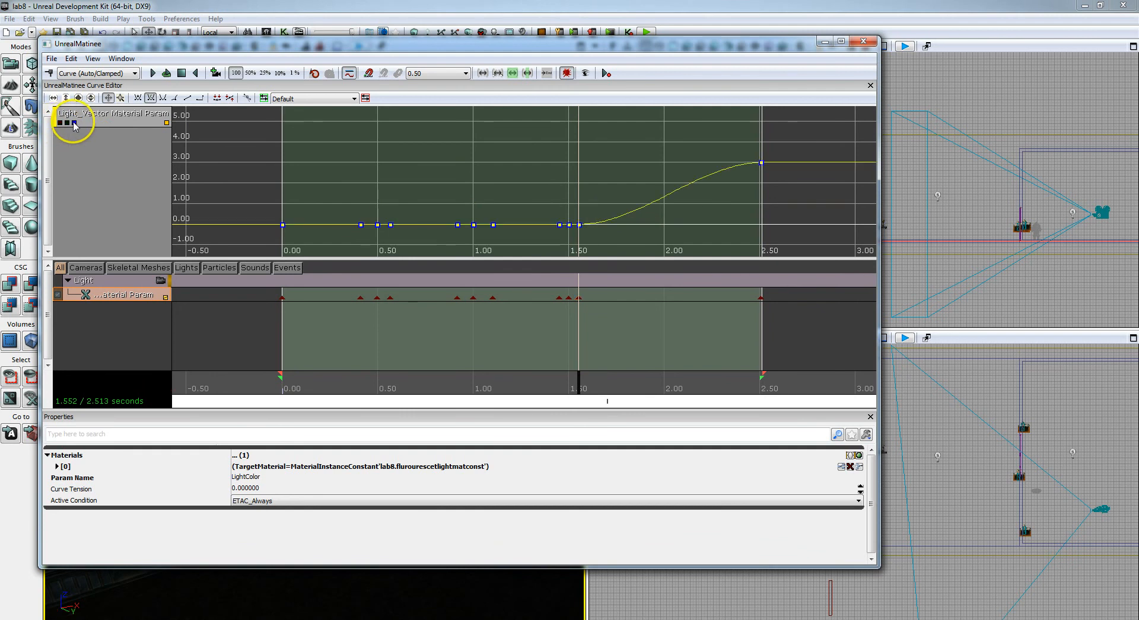
right_click(378, 226)
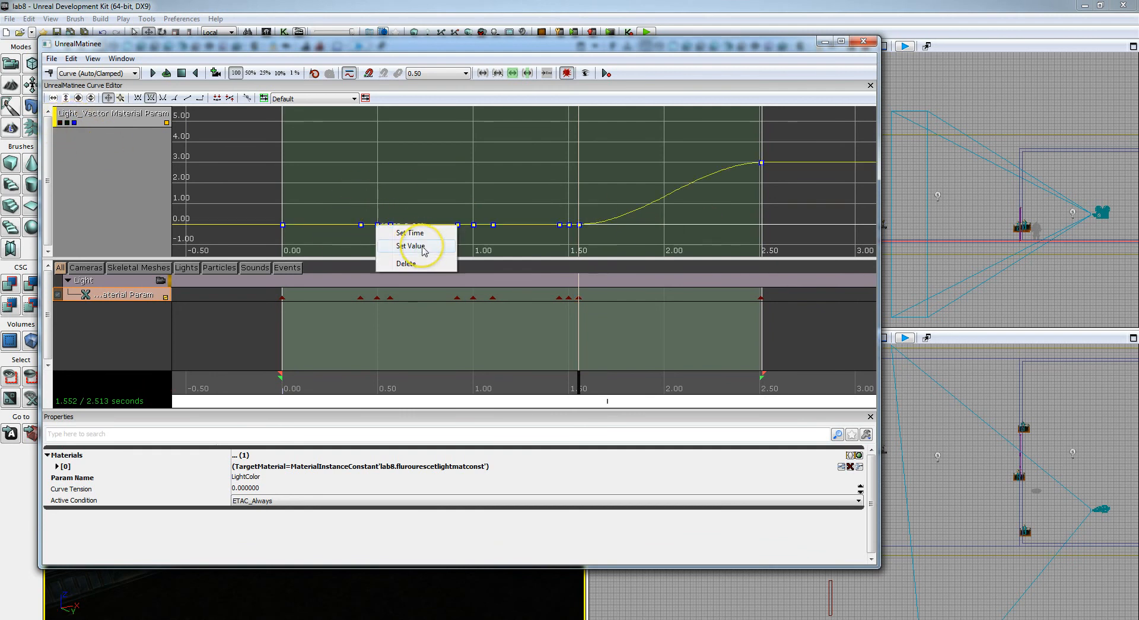
left_click(424, 248)
type("3")
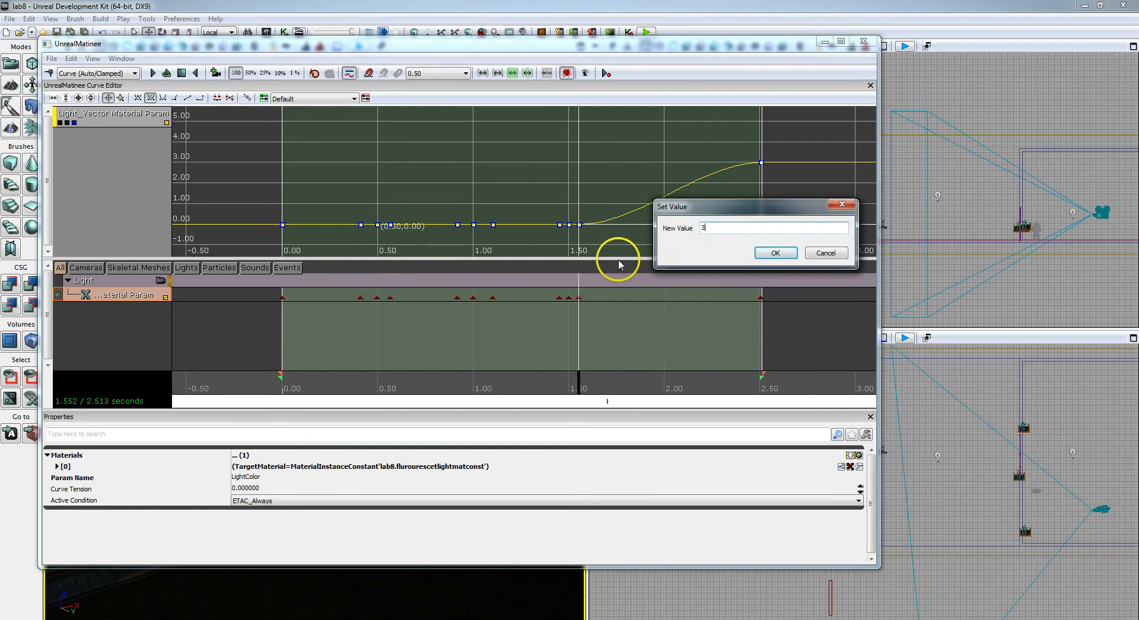
left_click(775, 253)
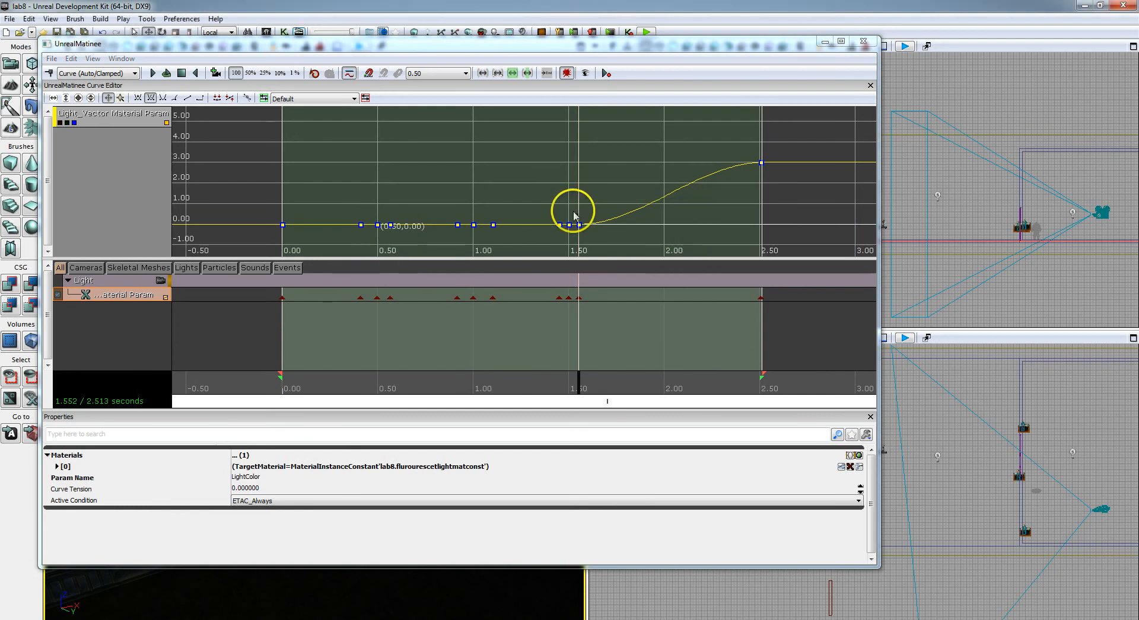
Set the value of the blue curve's keys at 1 and 1.5 seconds to 3
right_click(473, 226)
left_click(501, 245)
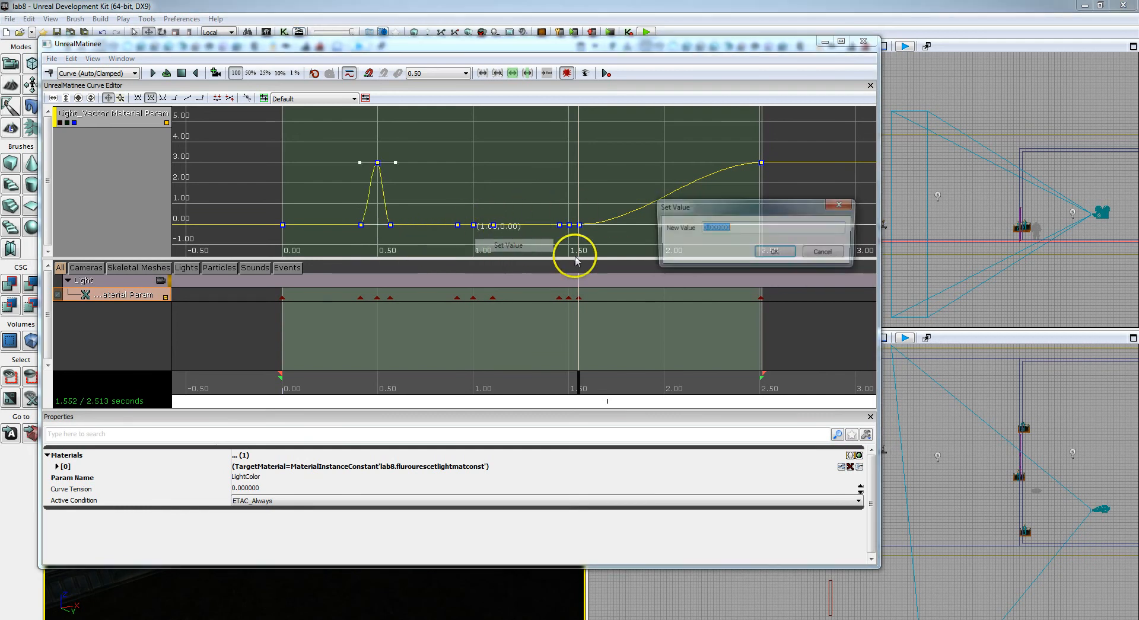
type("3")
left_click(774, 251)
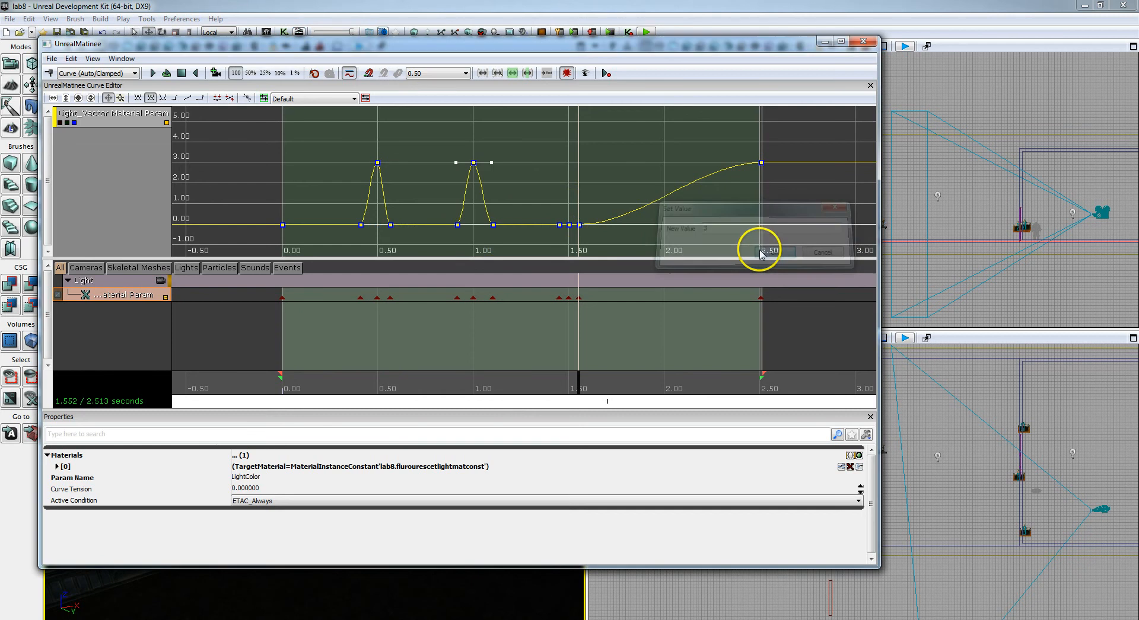
right_click(579, 224)
left_click(606, 245)
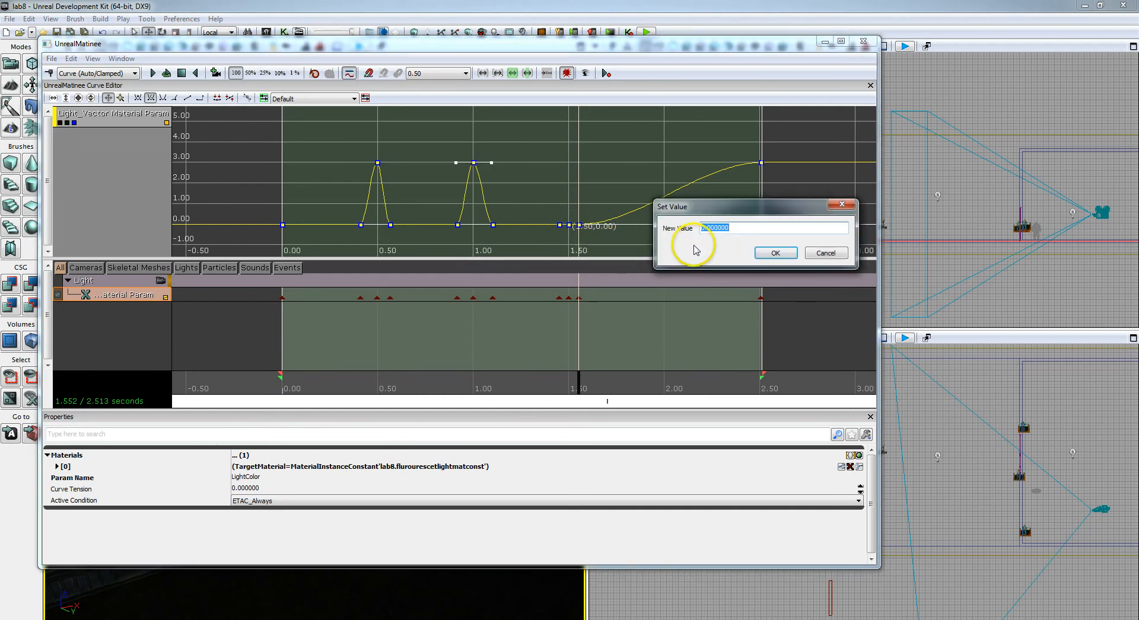
type("3")
left_click(773, 252)
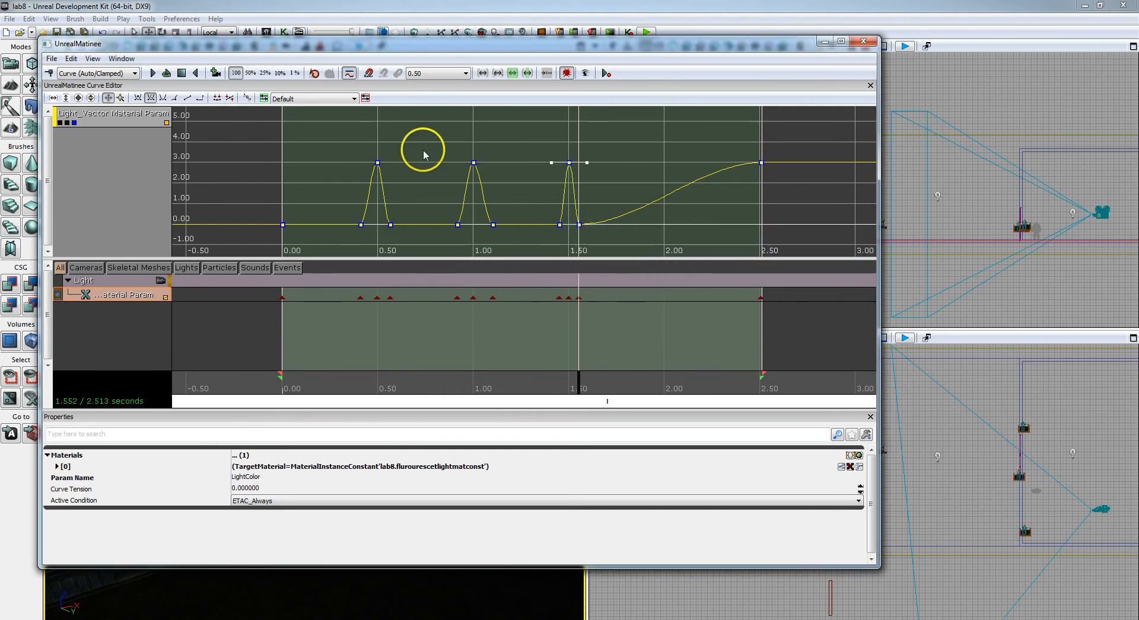
Show the red and green curves together with the blue one and inspect the tangents of the blue peak keys
left_click(67, 123)
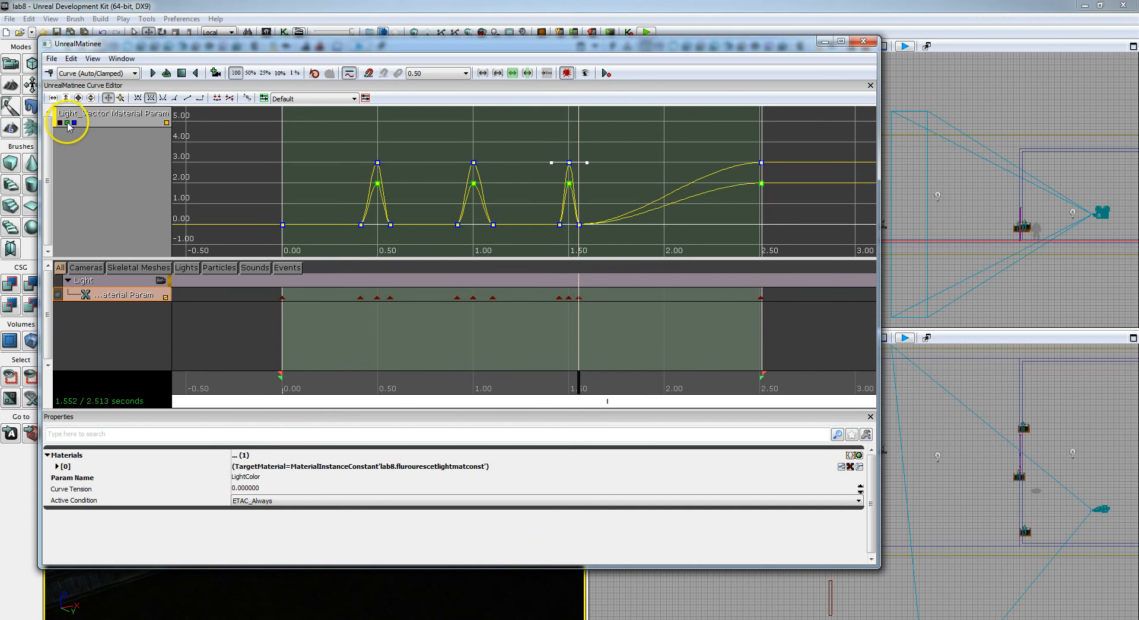
left_click(60, 123)
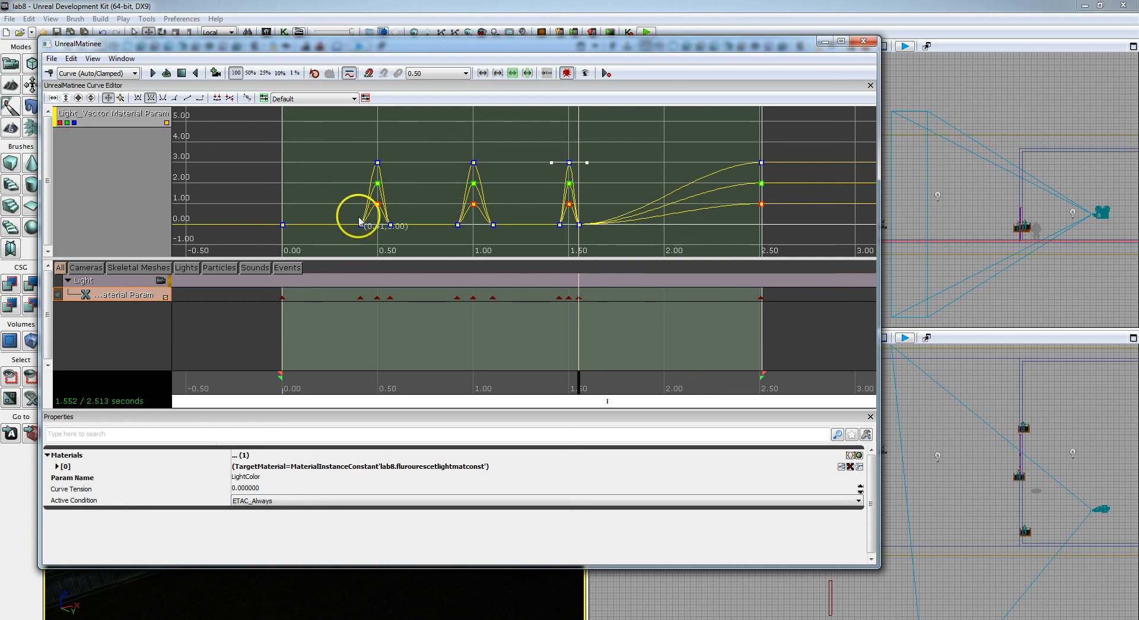
left_click(377, 163)
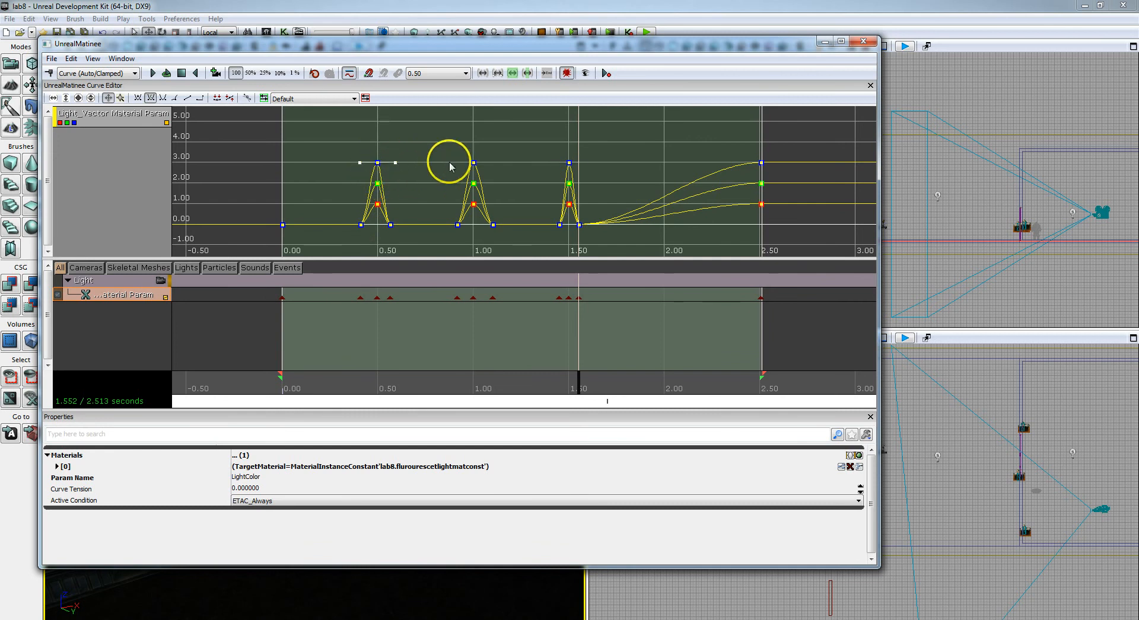
left_click(473, 163)
left_click(569, 163)
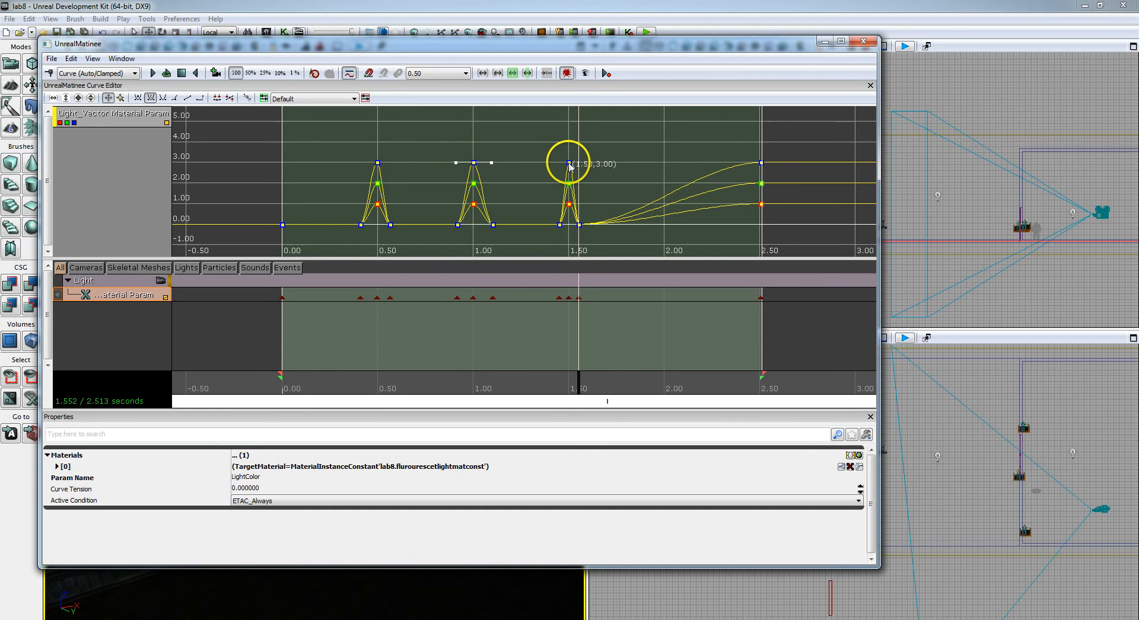
left_click(473, 163)
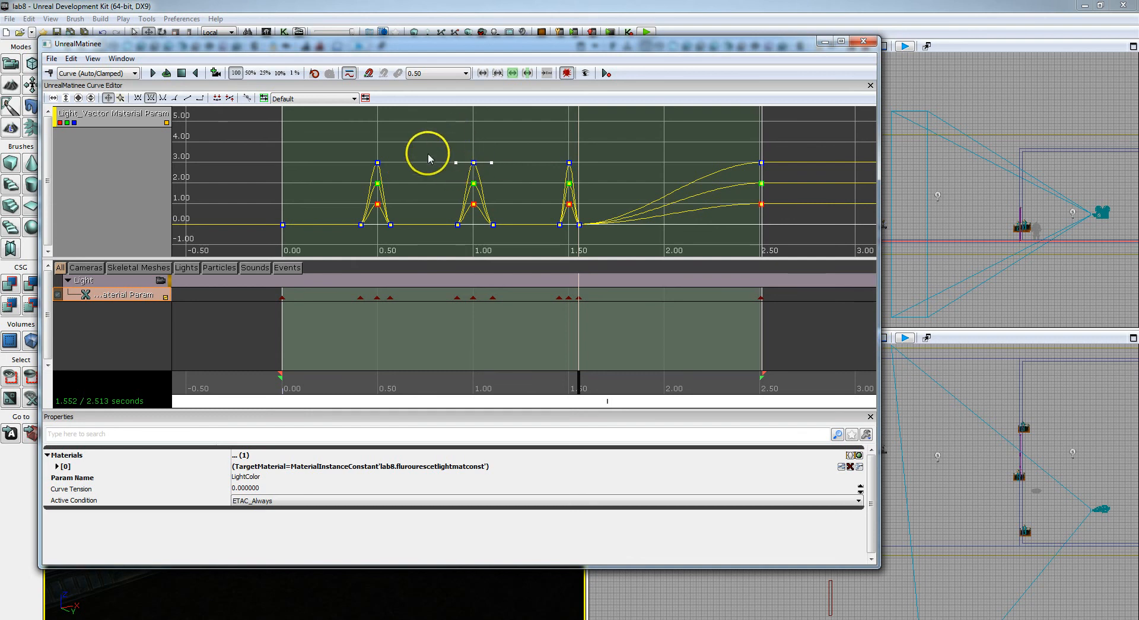
Tilt the tangents of the blue curve's peak keys at 0.5, 1 and 1.5 seconds so they slope upward over time
left_click(377, 163)
left_click_drag(360, 163, 363, 185)
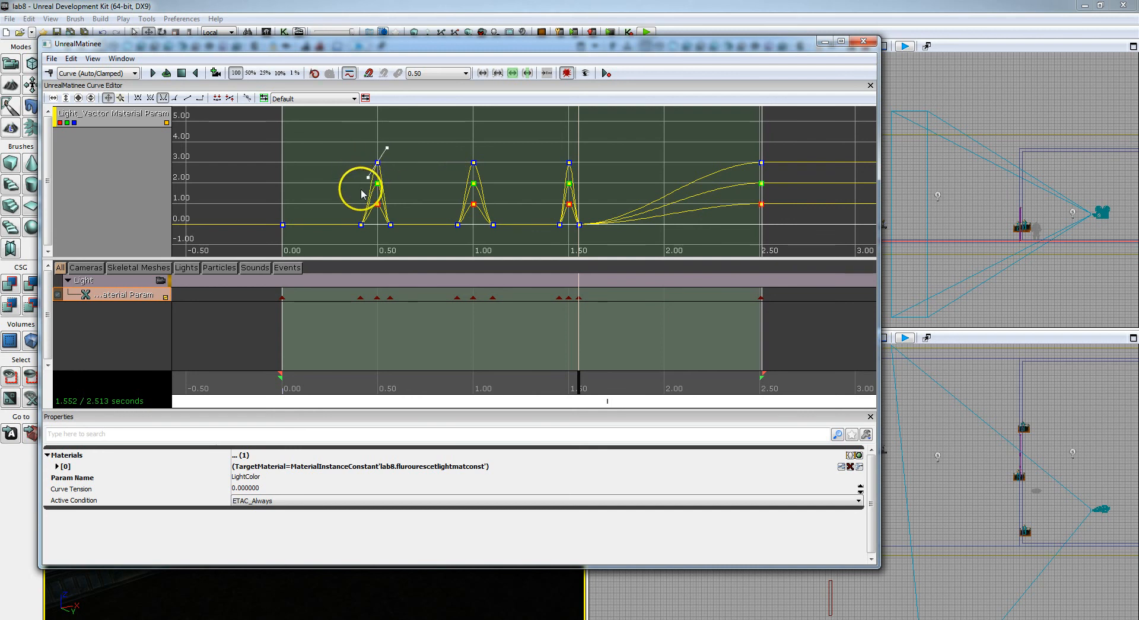
left_click(473, 163)
left_click_drag(456, 162, 462, 189)
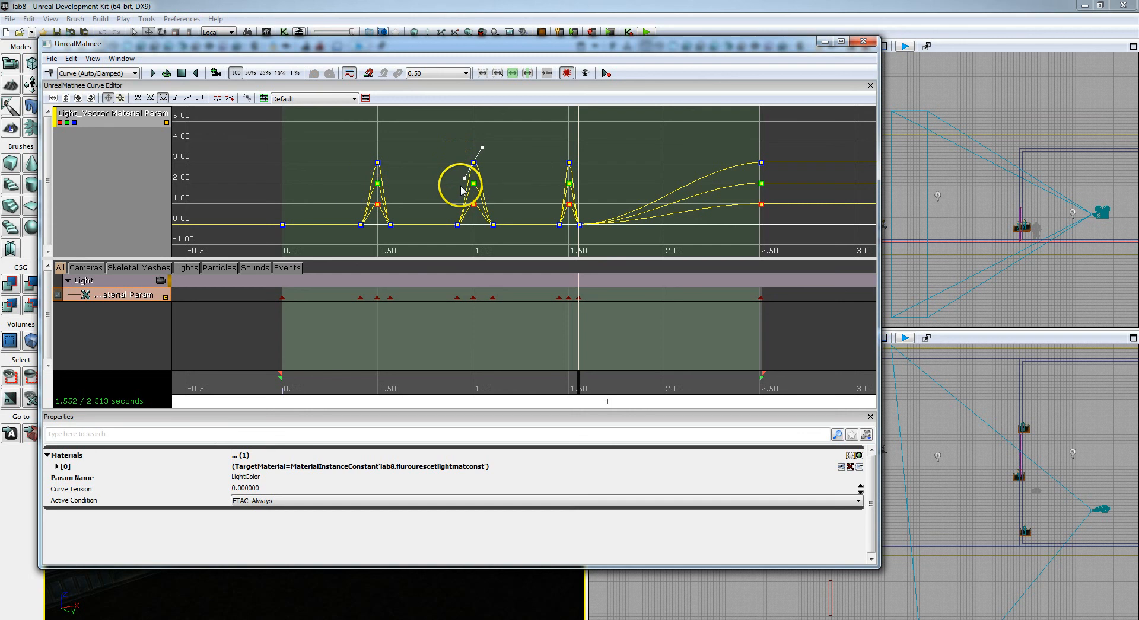
left_click(570, 163)
left_click_drag(554, 169, 558, 191)
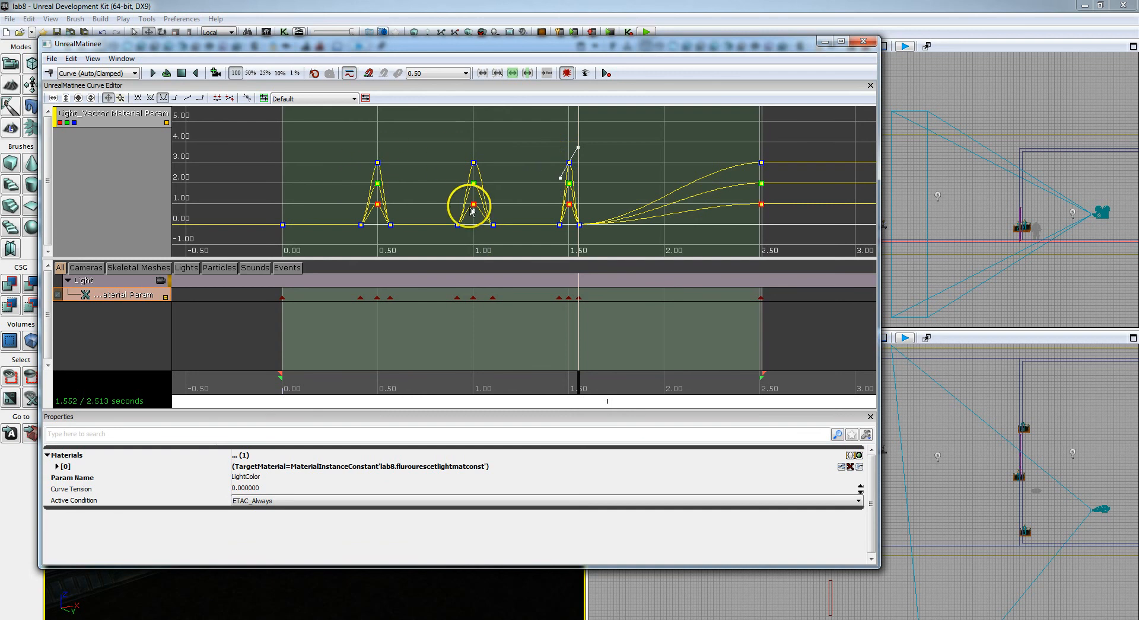
left_click(761, 162)
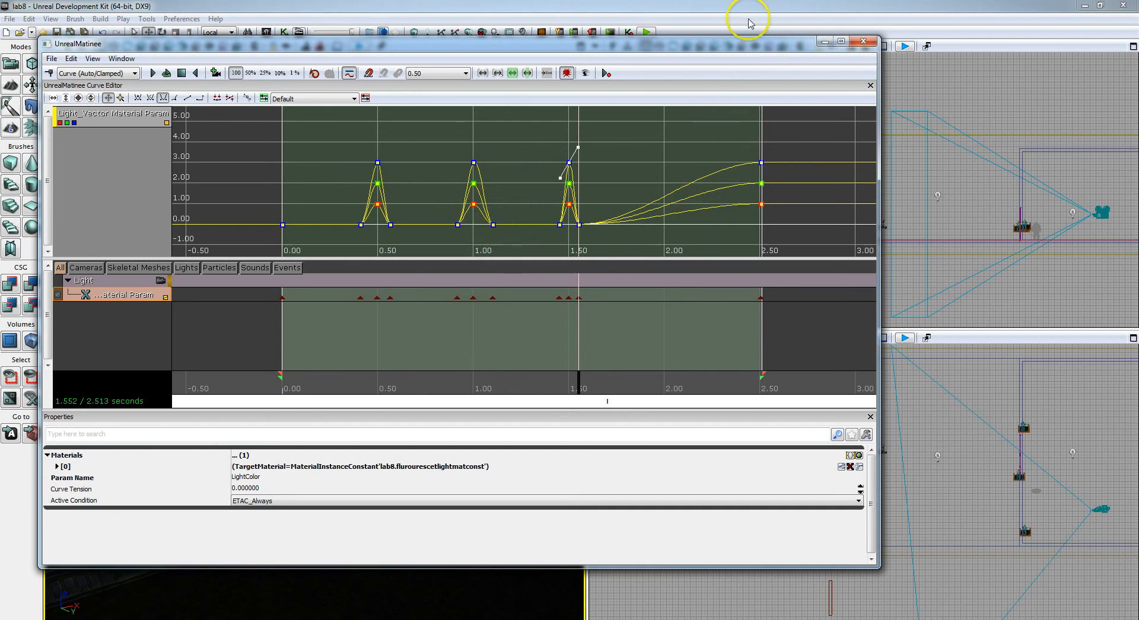
Close Matinee and play the level in the editor, using the wall switch to test the fluorescent light's flicker, then exit the preview
left_click(871, 45)
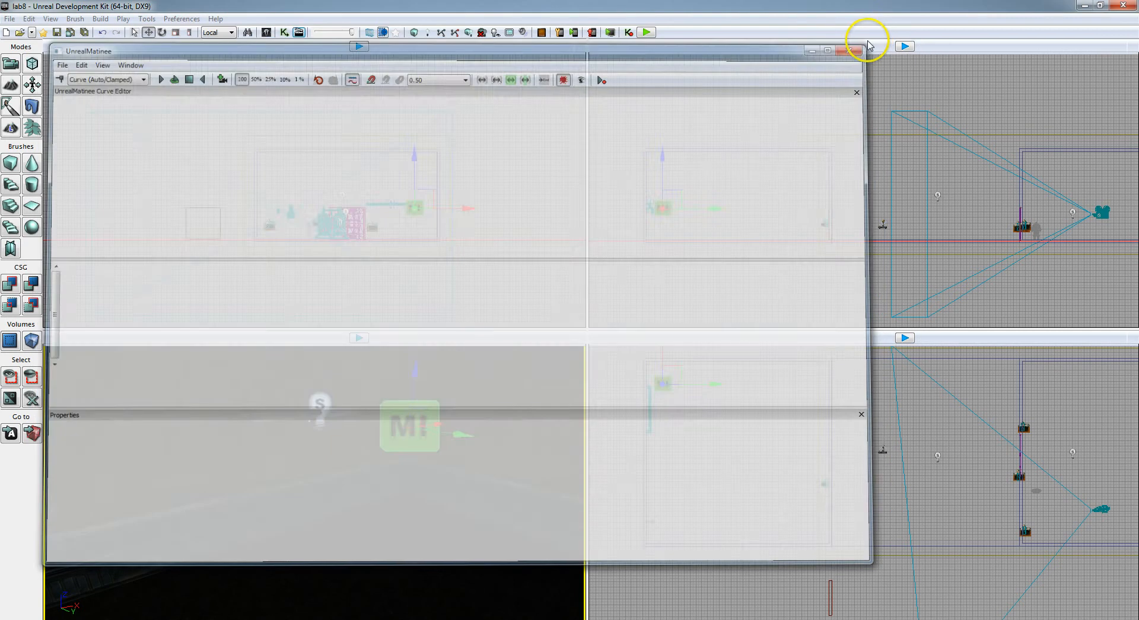
left_click(646, 33)
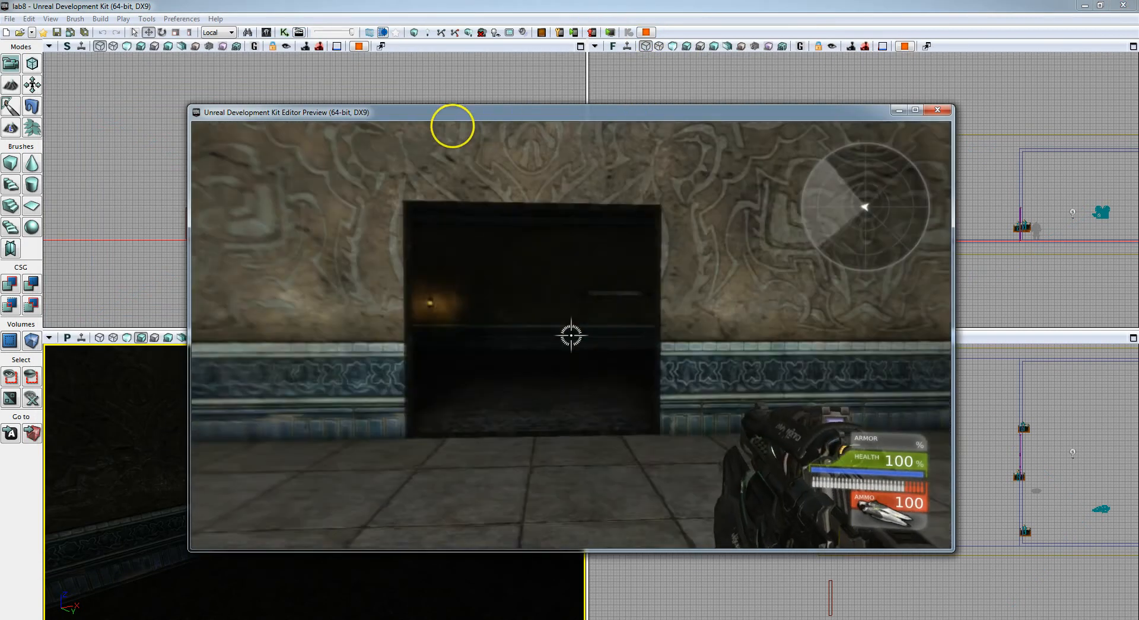
key("w")
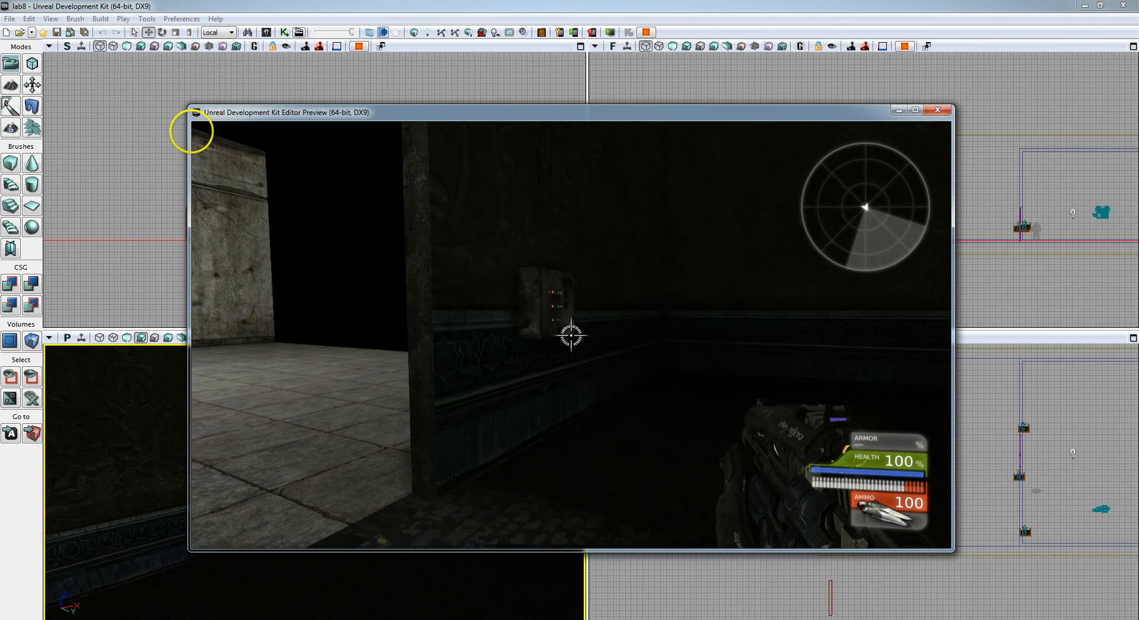
key("d")
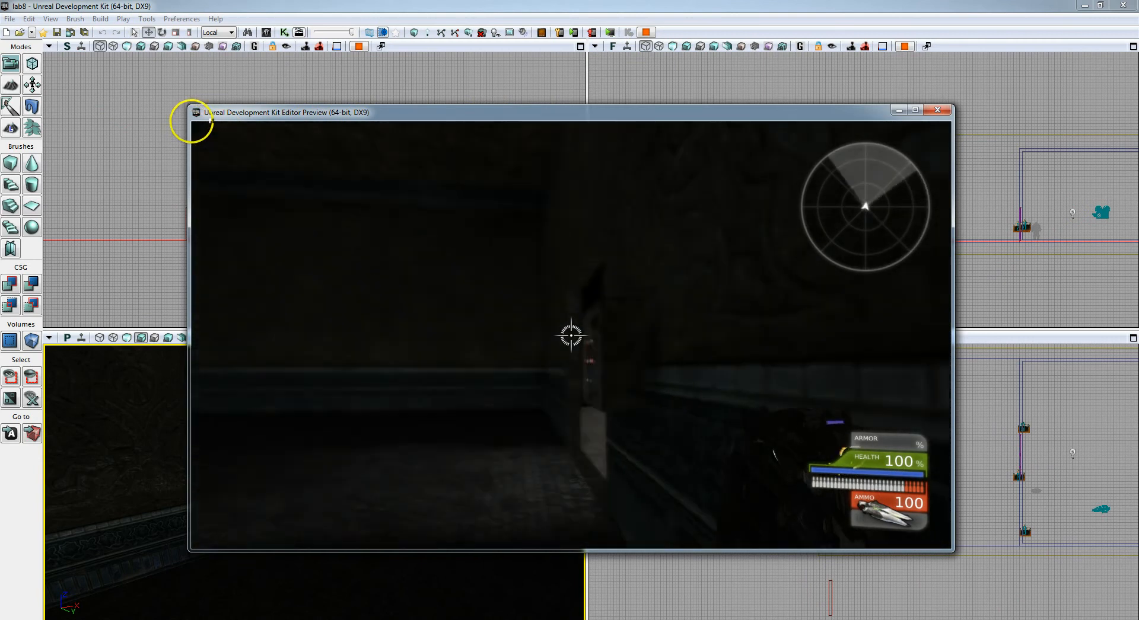
key("w")
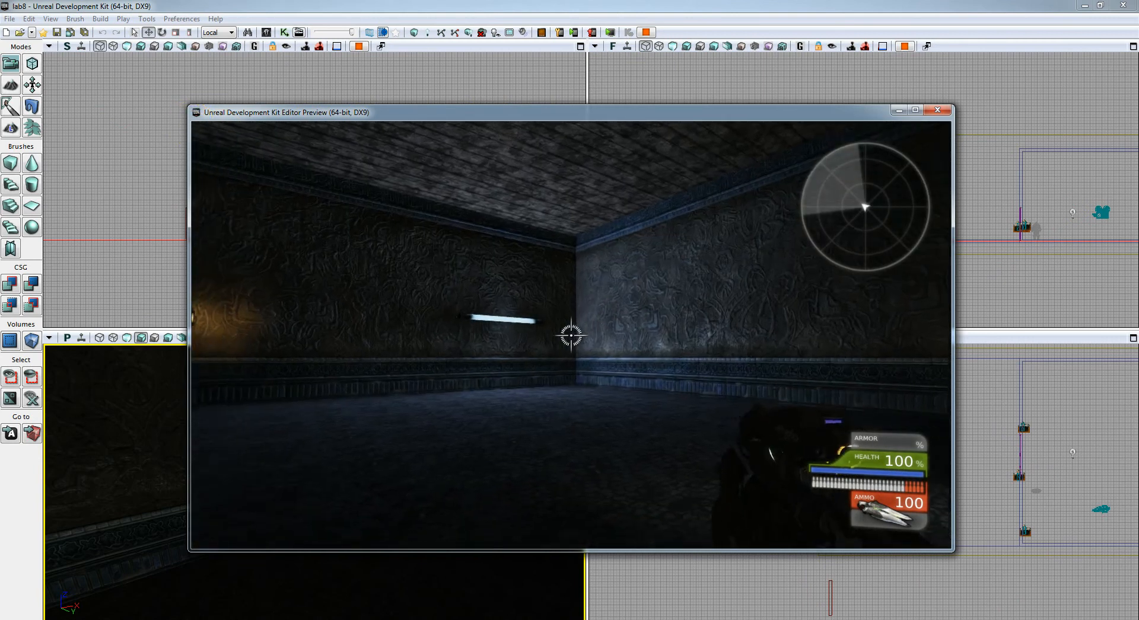
key("Escape")
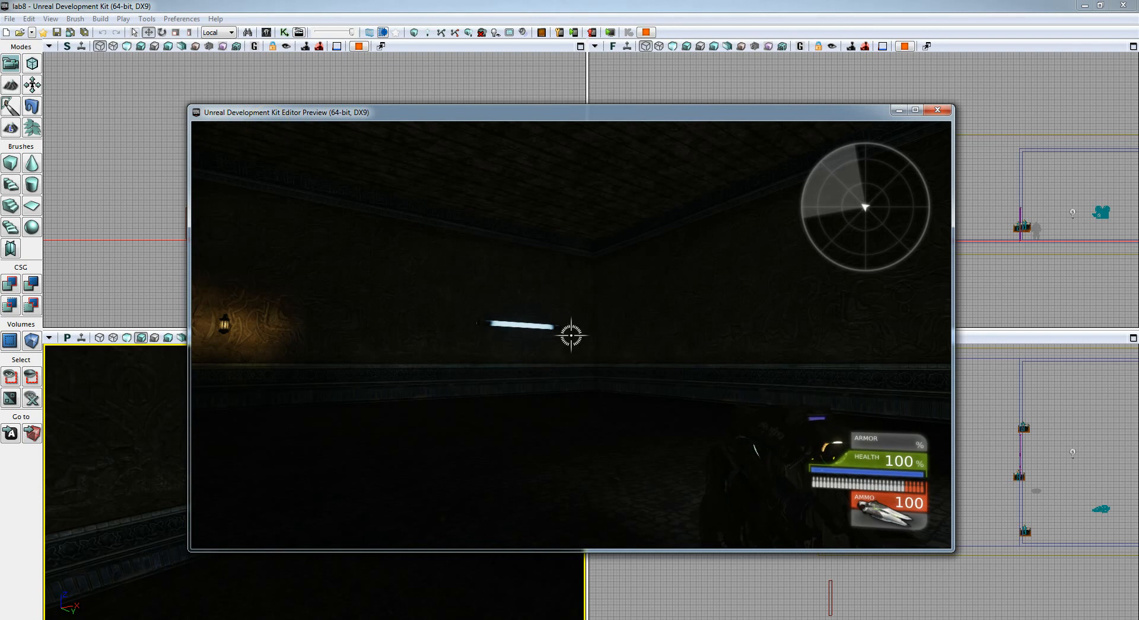
key("Escape")
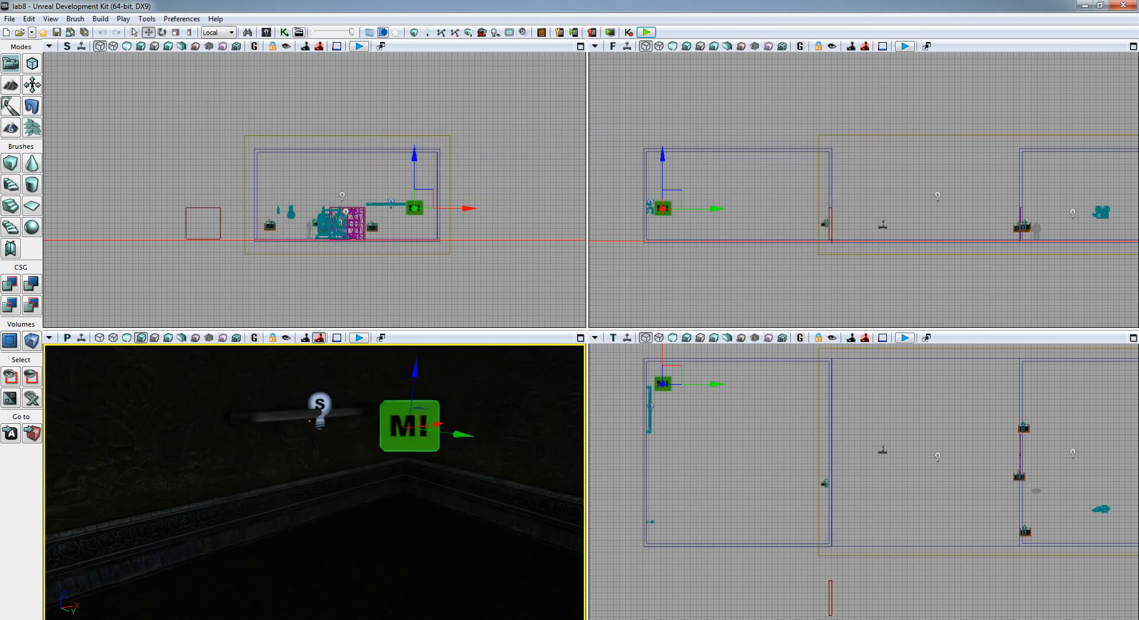
Open the level's Kismet sequence and break the links from Trigger_3 Used to Toggle and from Toggle's Out to Matinee's Play
left_click(284, 32)
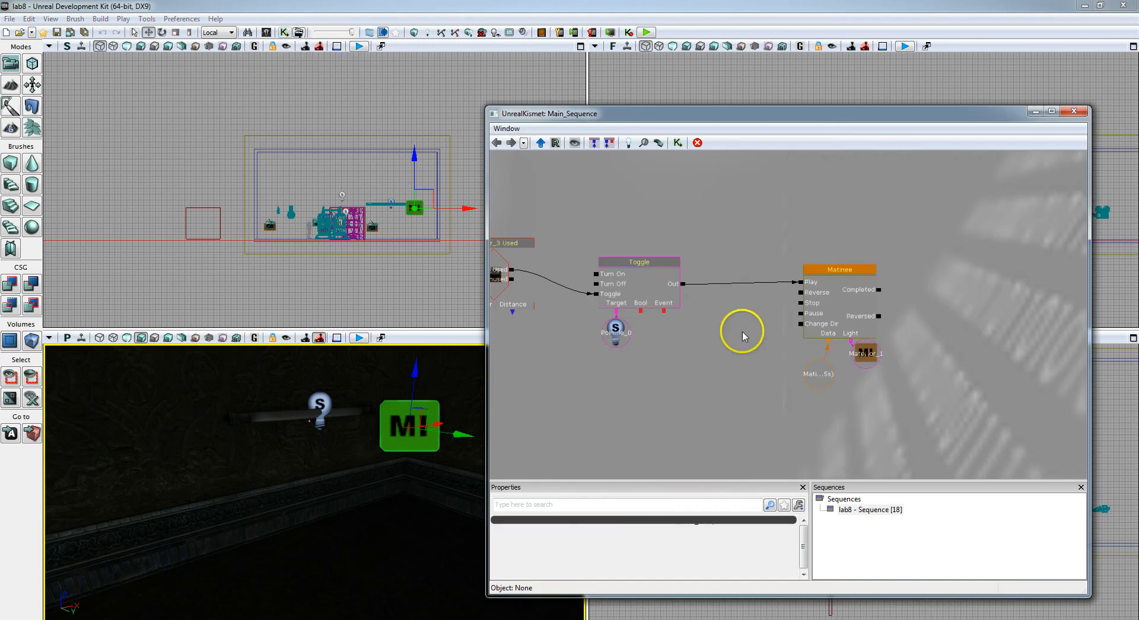
left_click_drag(745, 415, 795, 402)
scroll(795, 396, "up", 2)
left_click_drag(778, 315, 844, 354)
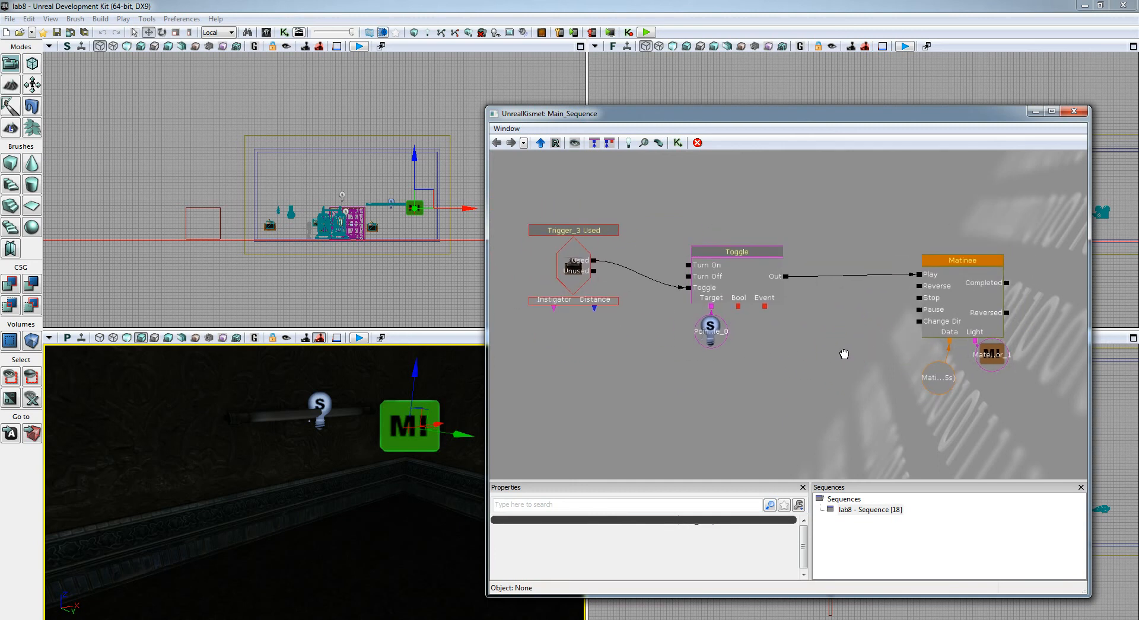
left_click(921, 195)
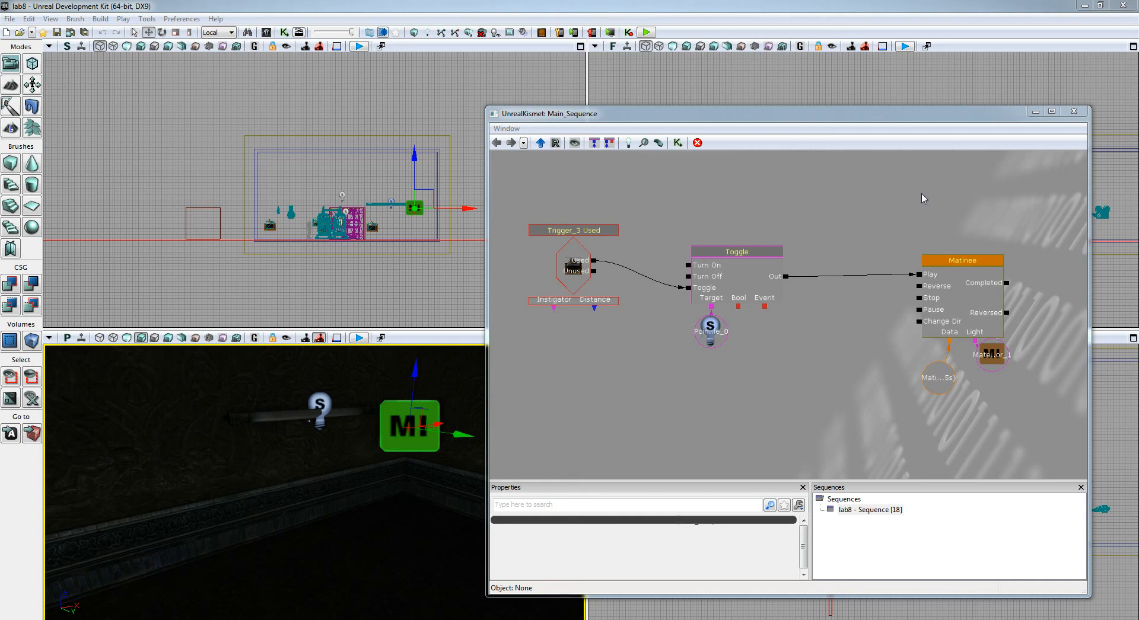
left_click(710, 259)
left_click(959, 268)
left_click(735, 255)
left_click(663, 284)
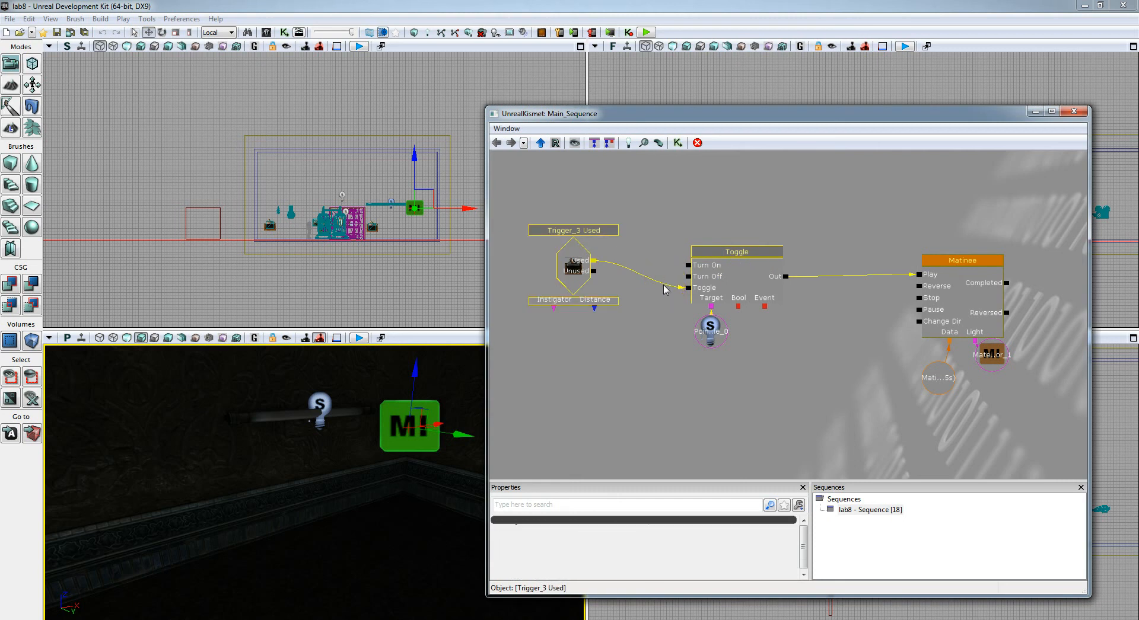
left_click(642, 274, "alt")
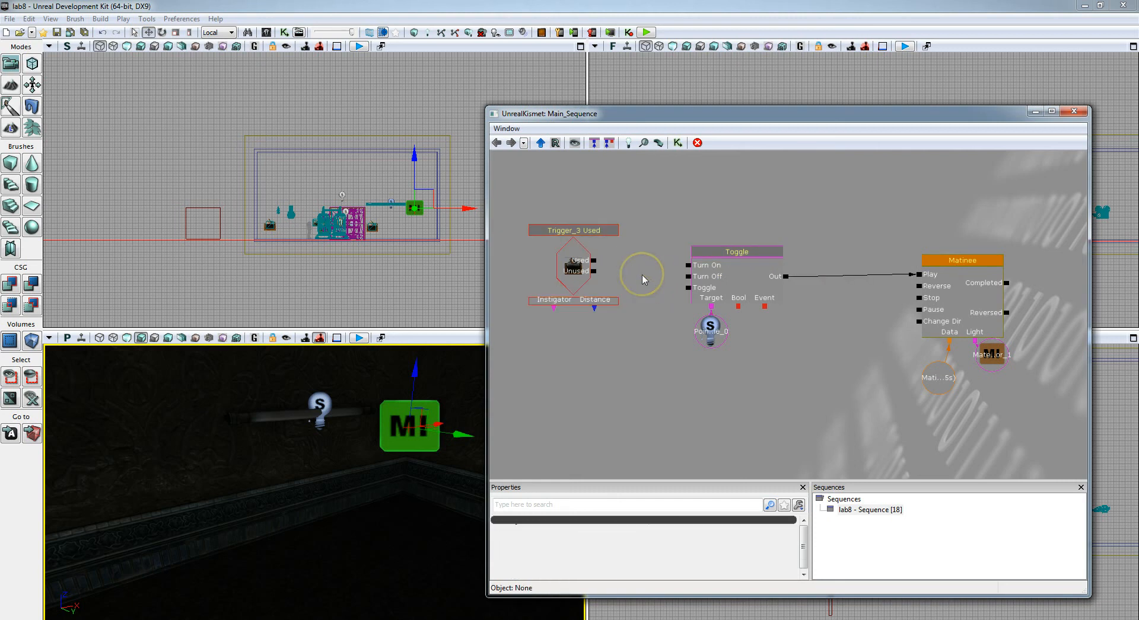
left_click(865, 276)
left_click(752, 256)
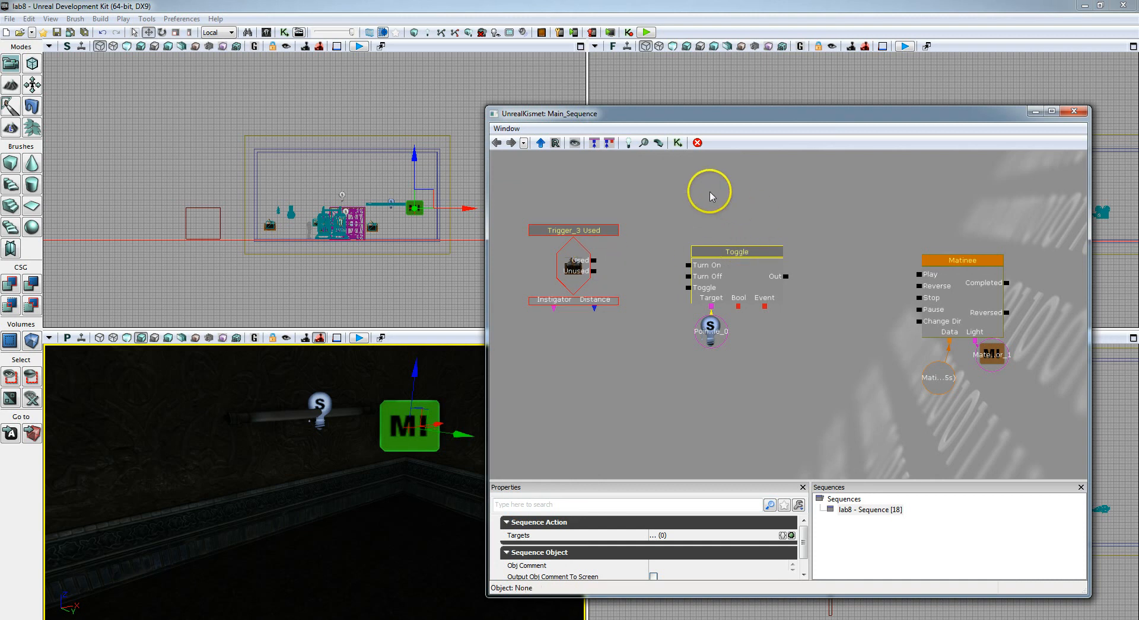
Add a Switch action to the Kismet graph in the empty space above the Toggle node
left_click_drag(723, 191, 765, 253)
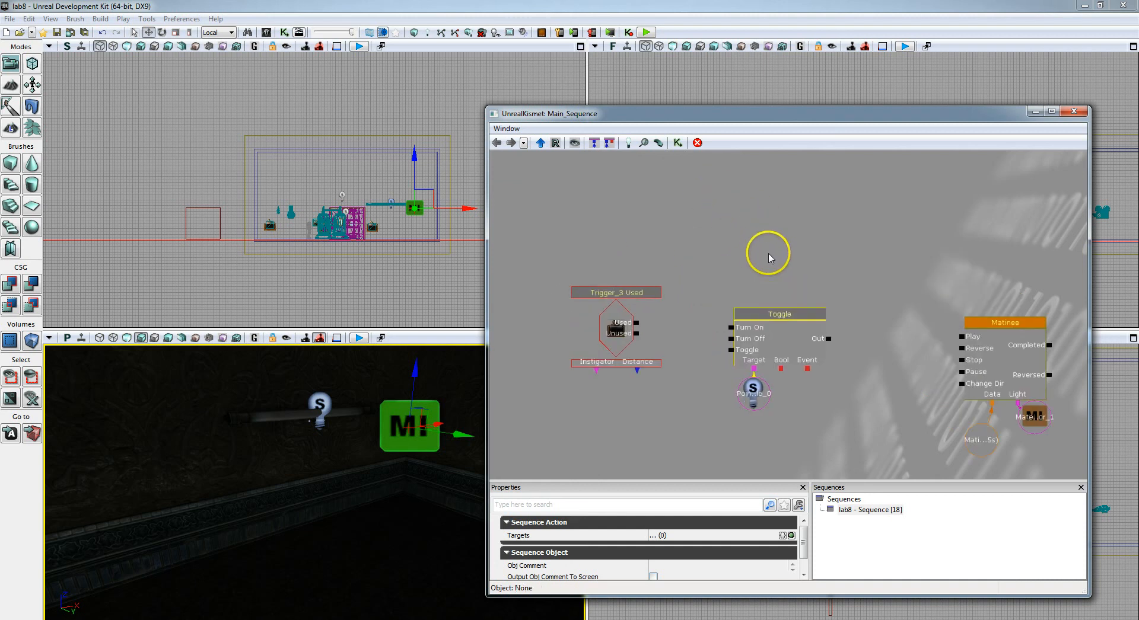
right_click(755, 212)
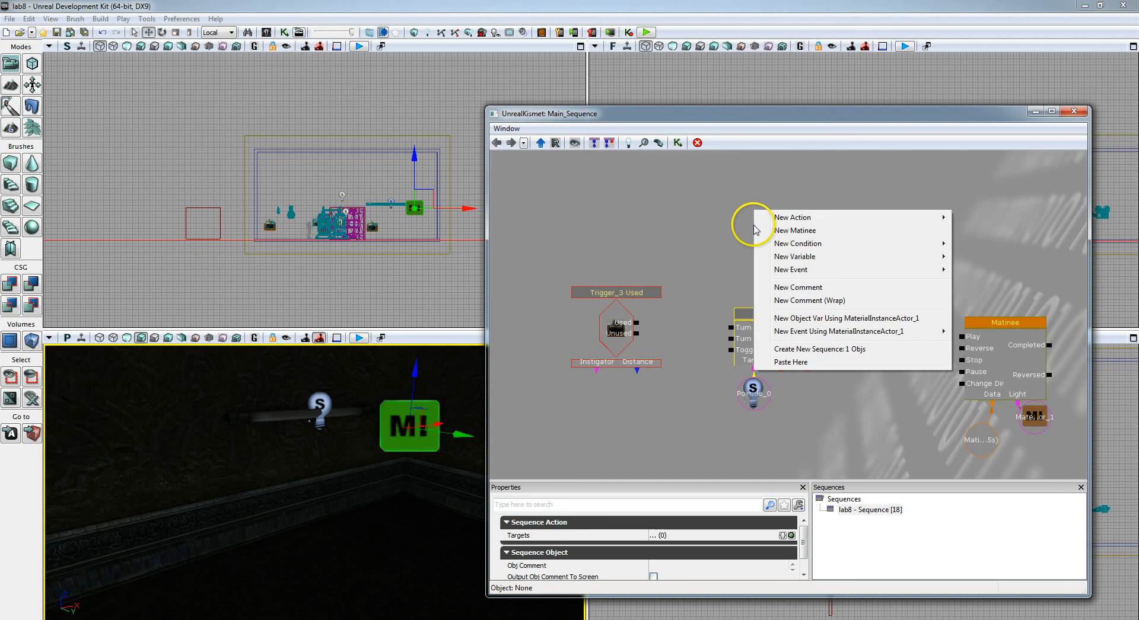
left_click(808, 219)
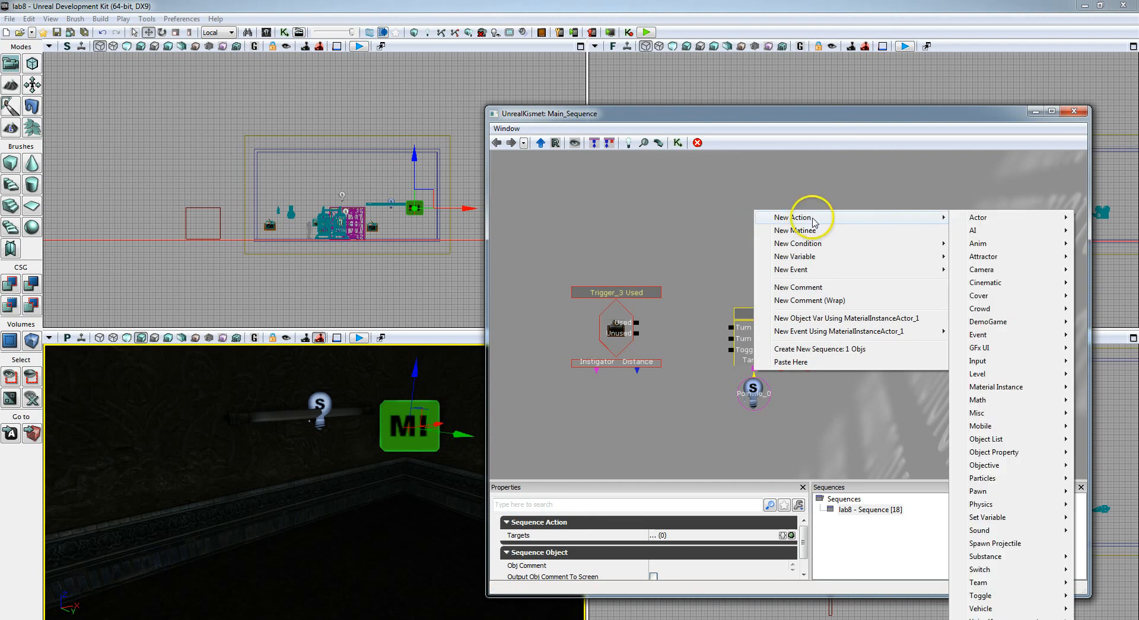
mouse_move(989, 571)
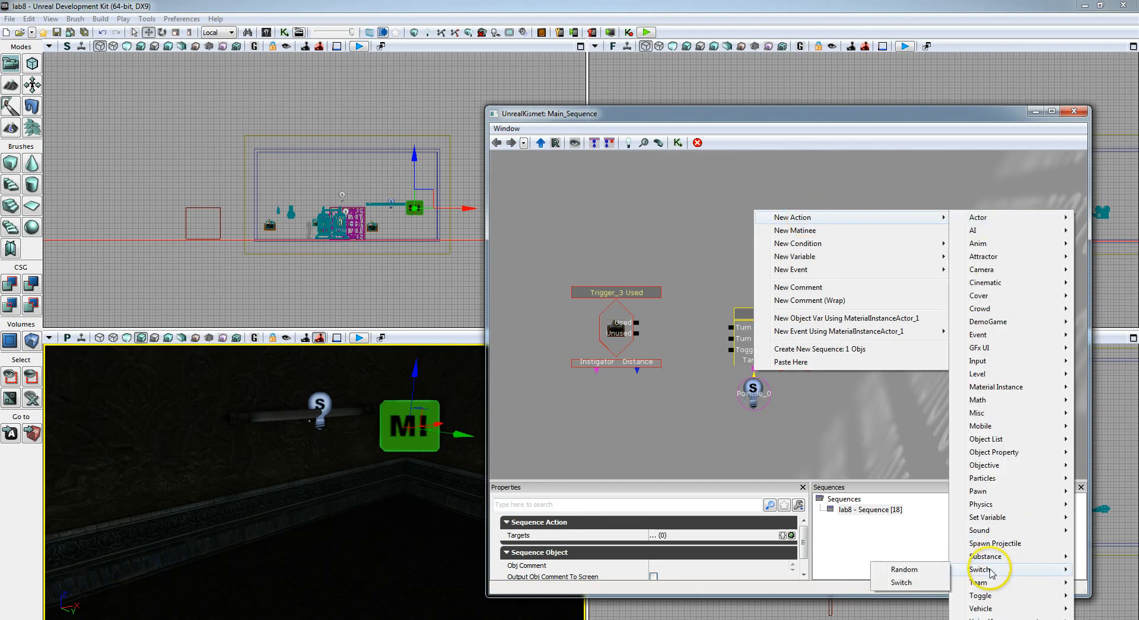
left_click(902, 583)
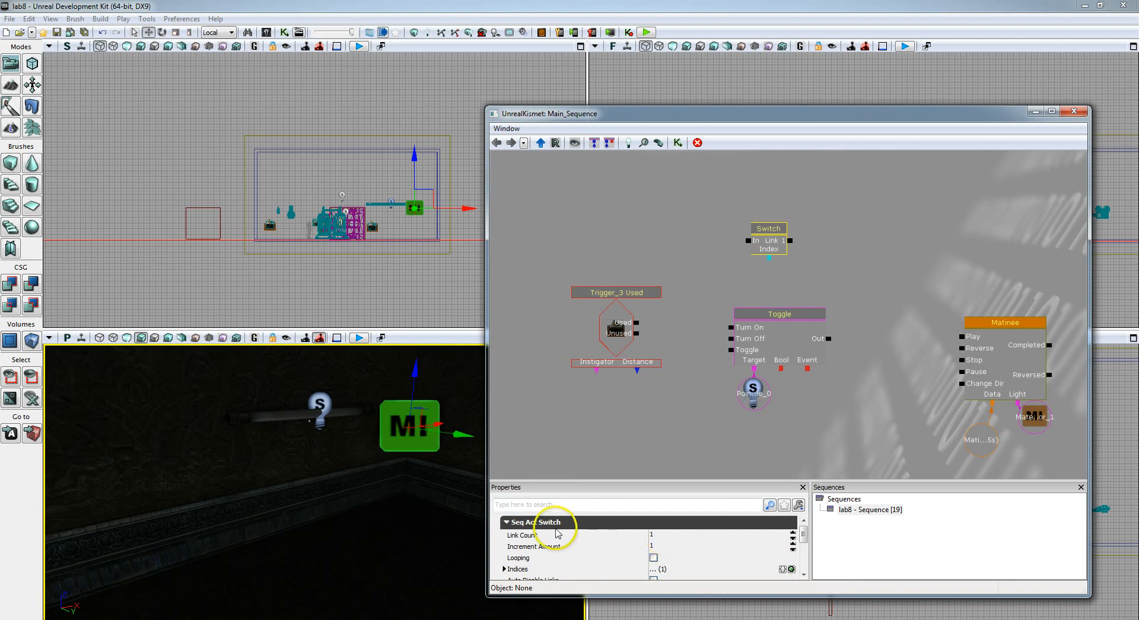
Set the Switch's Link Count to 2 and enable Looping
left_click(664, 535)
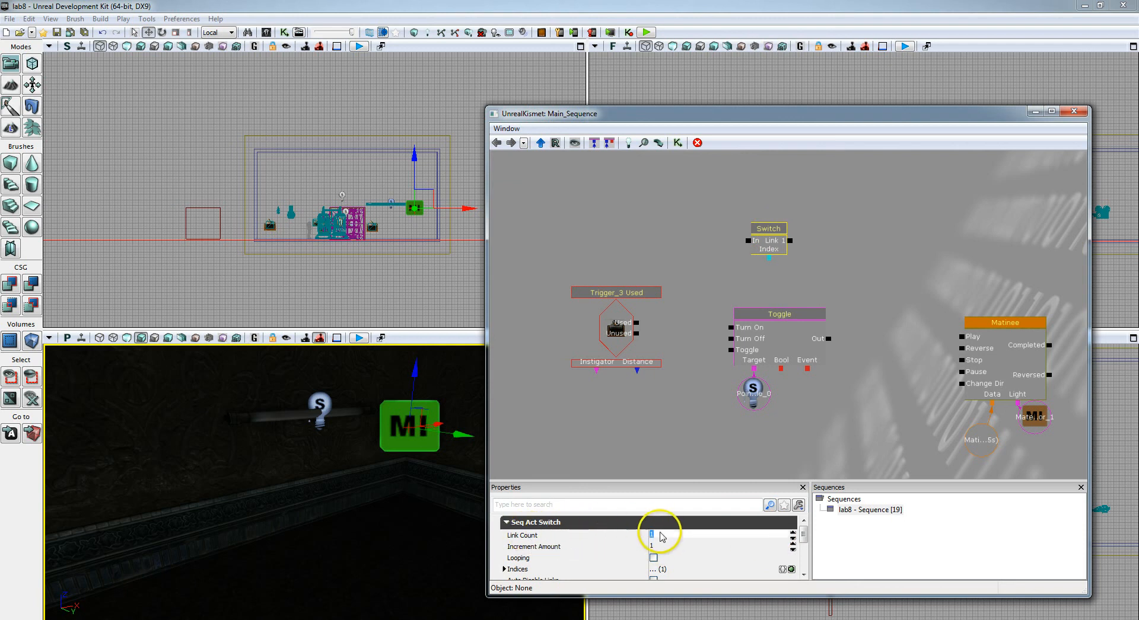
type("2")
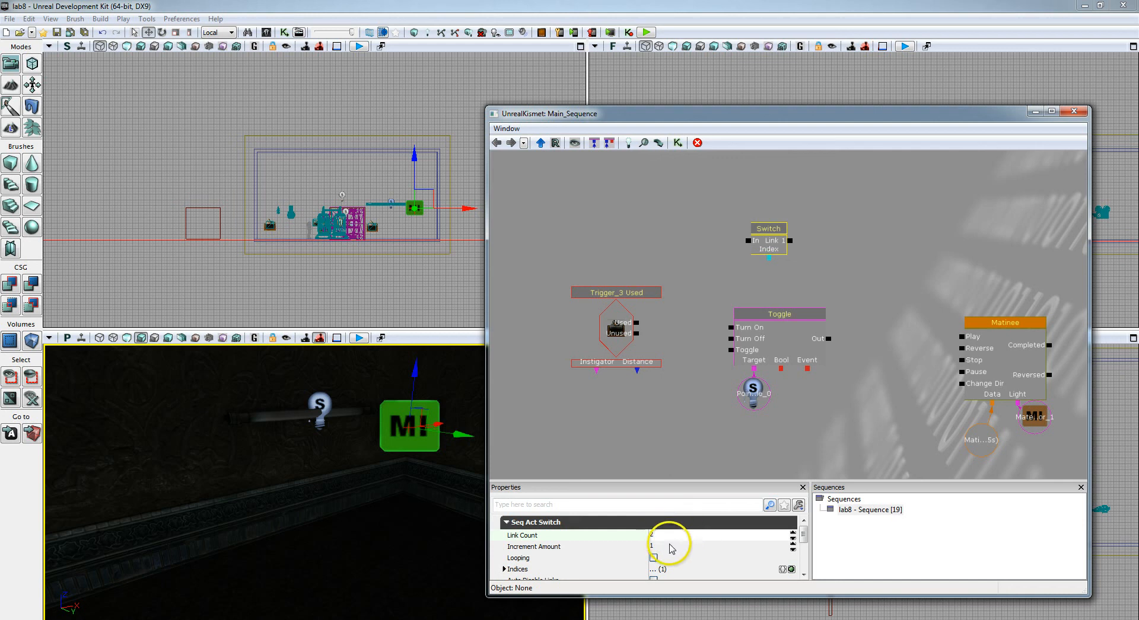
left_click(669, 546)
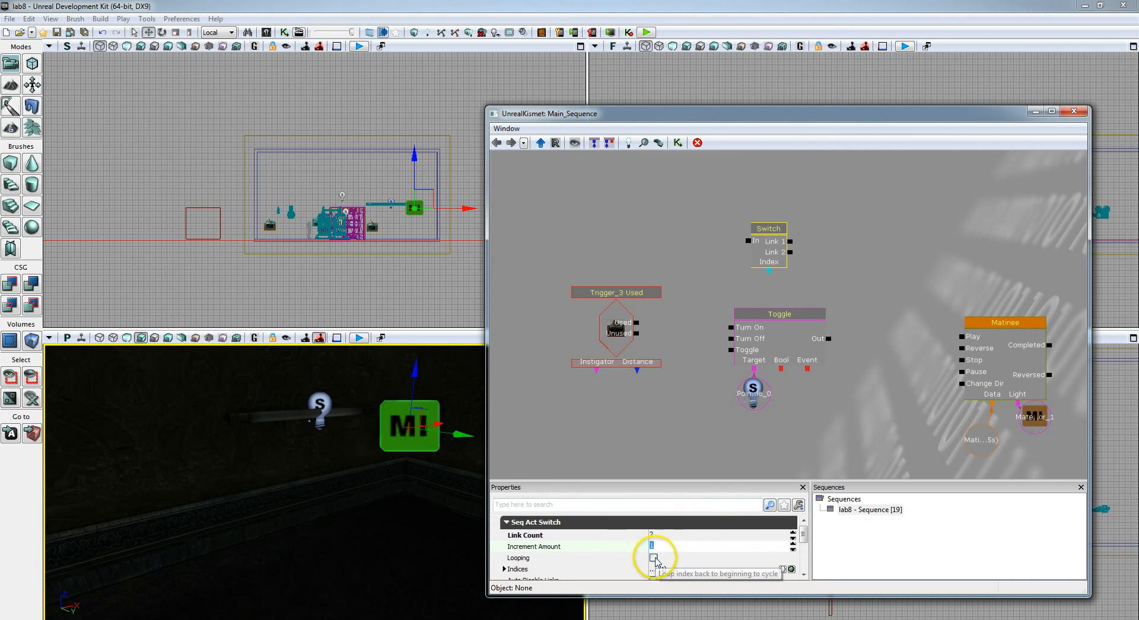
left_click(653, 557)
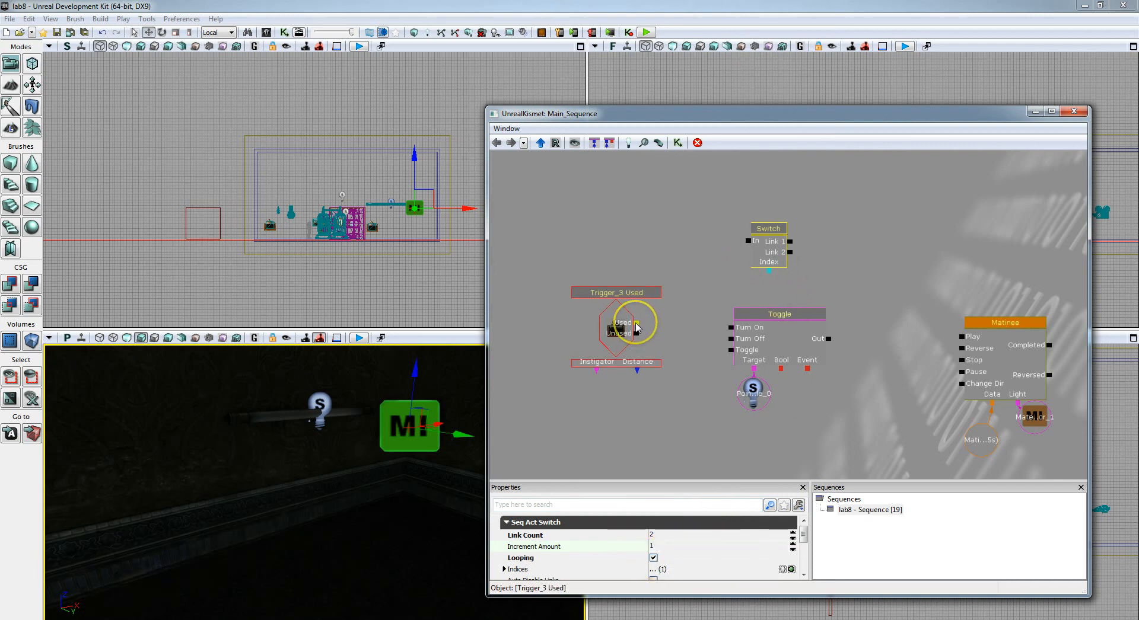
Connect Trigger_3's Used output to the Switch's In, Link 1 to Matinee's Play and Link 2 to Matinee's Reverse
left_click_drag(635, 324, 747, 242)
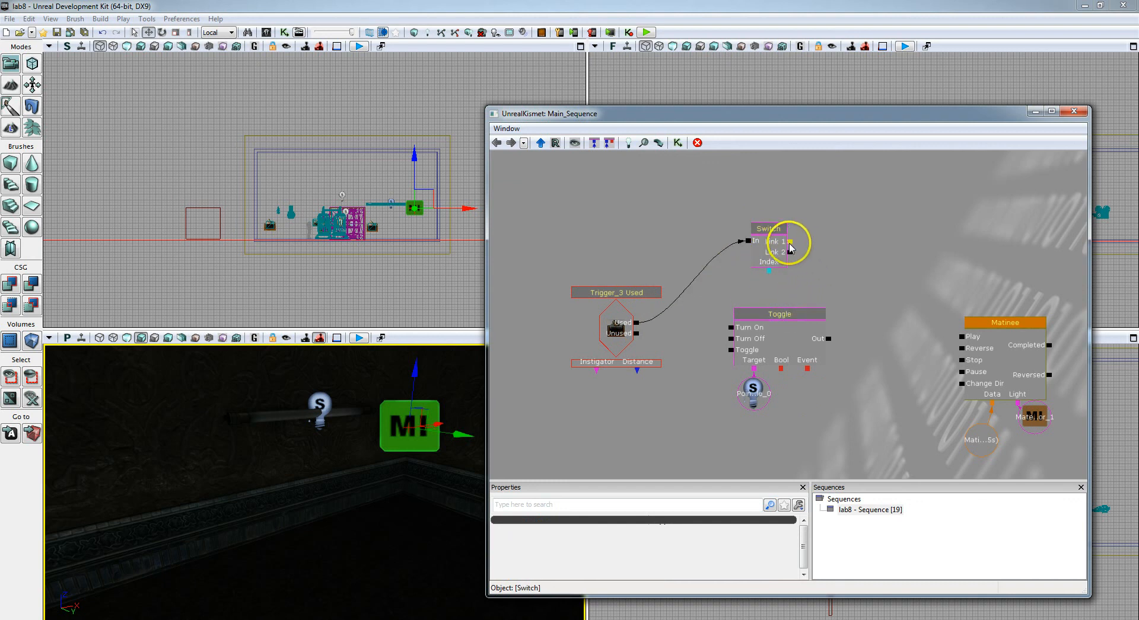
left_click_drag(790, 243, 960, 336)
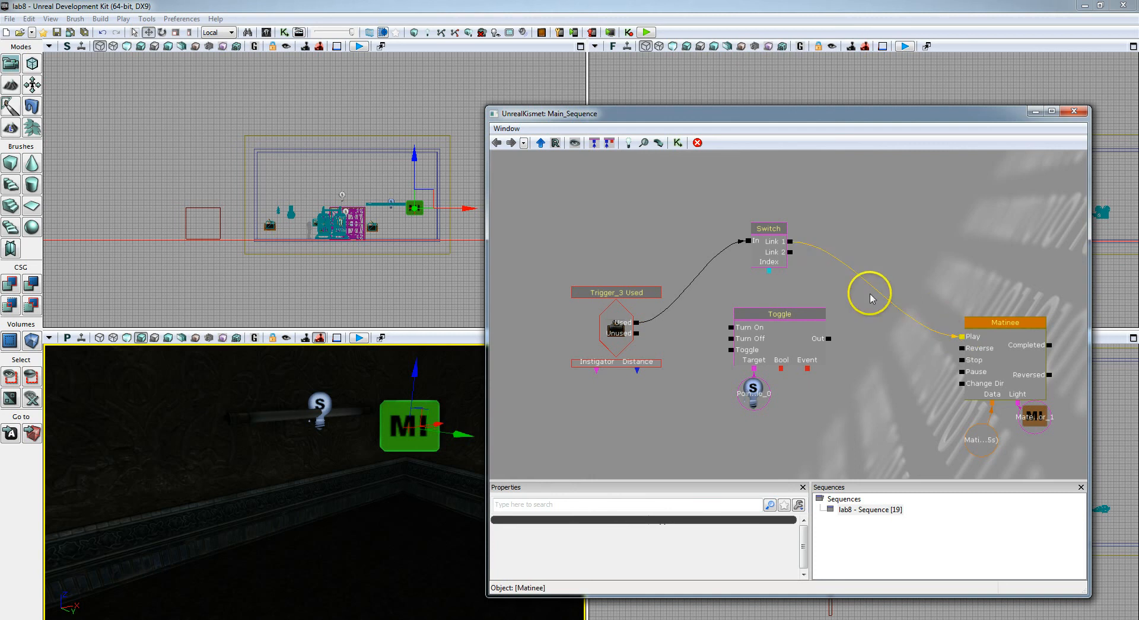
left_click(786, 256)
left_click_drag(798, 271, 894, 344)
left_click(891, 342)
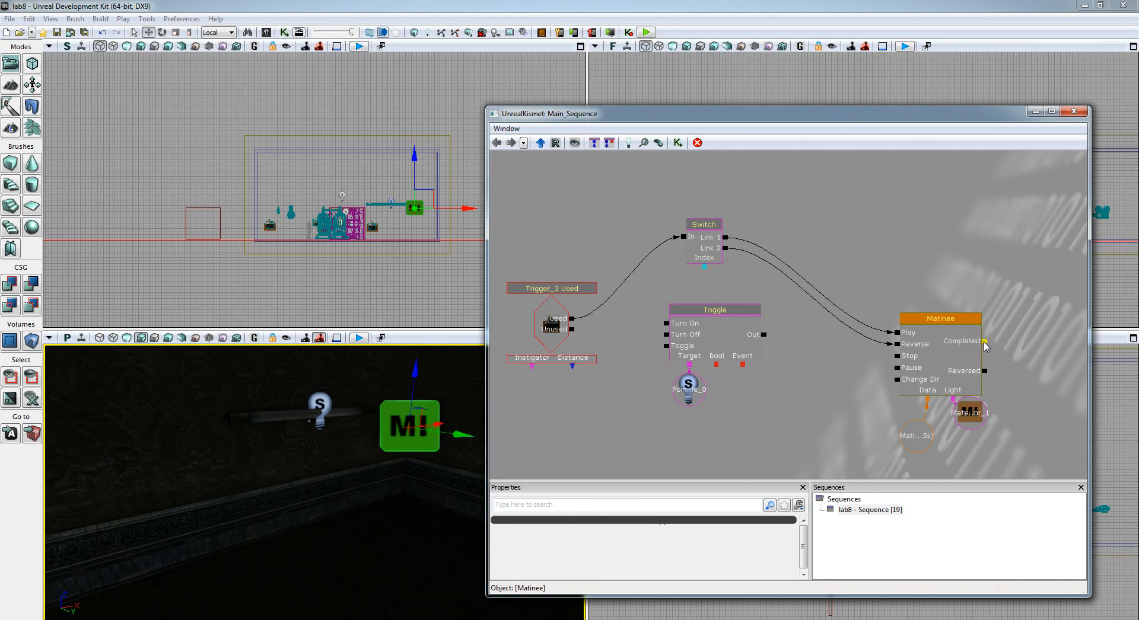
Connect Matinee's Completed output to the Toggle's Turn On and its Reversed output to Turn Off
left_click_drag(984, 342, 666, 328)
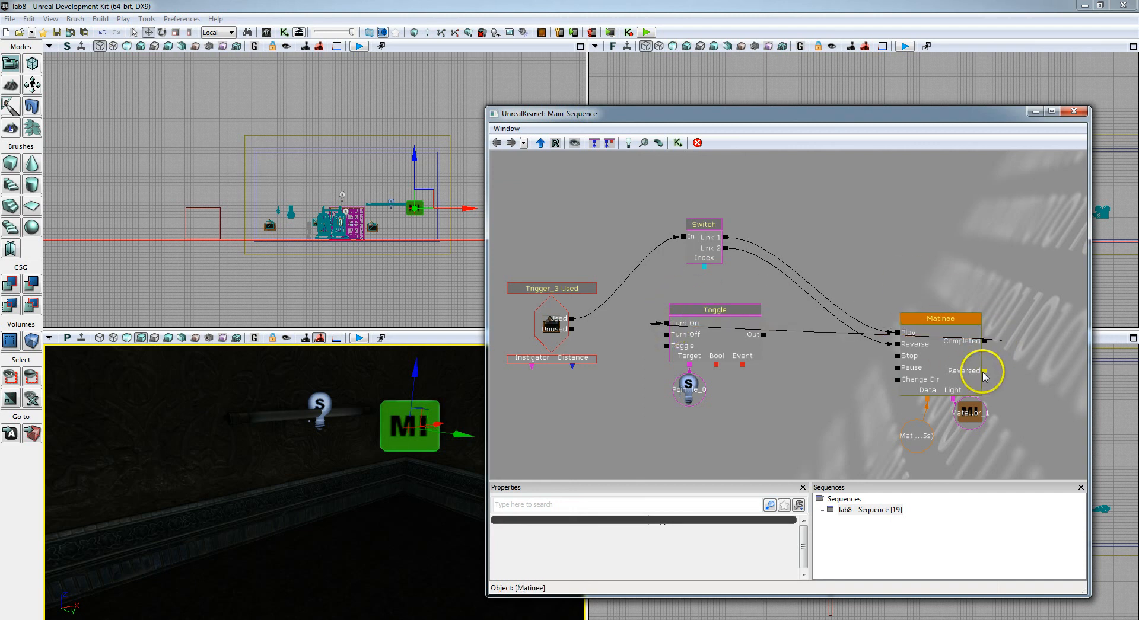
left_click_drag(984, 372, 666, 335)
left_click(721, 415)
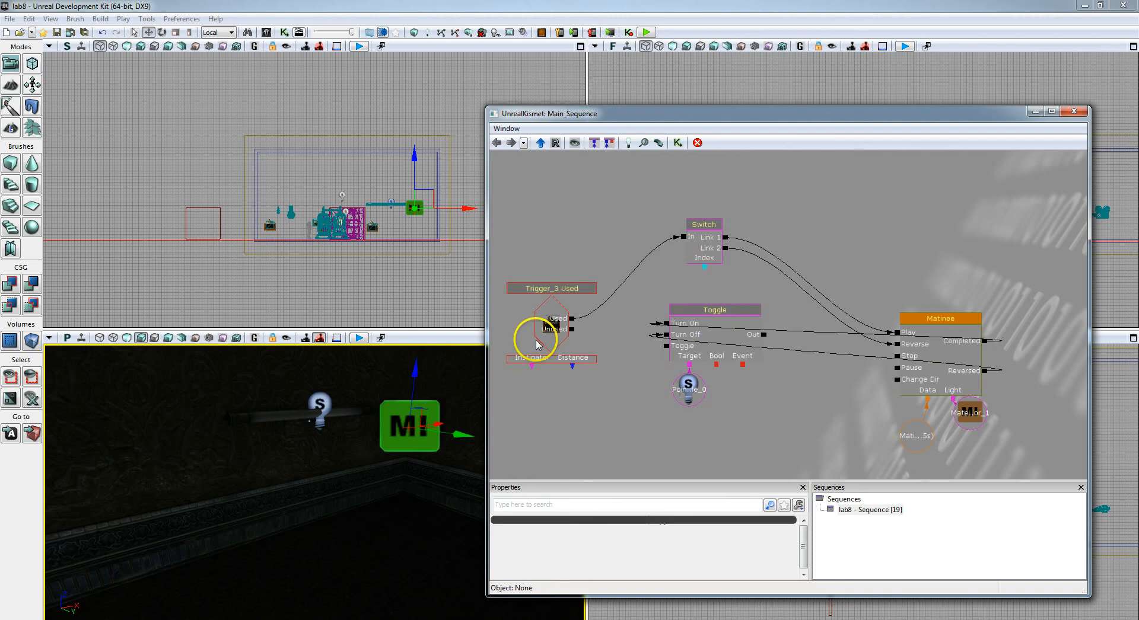
left_click(553, 326)
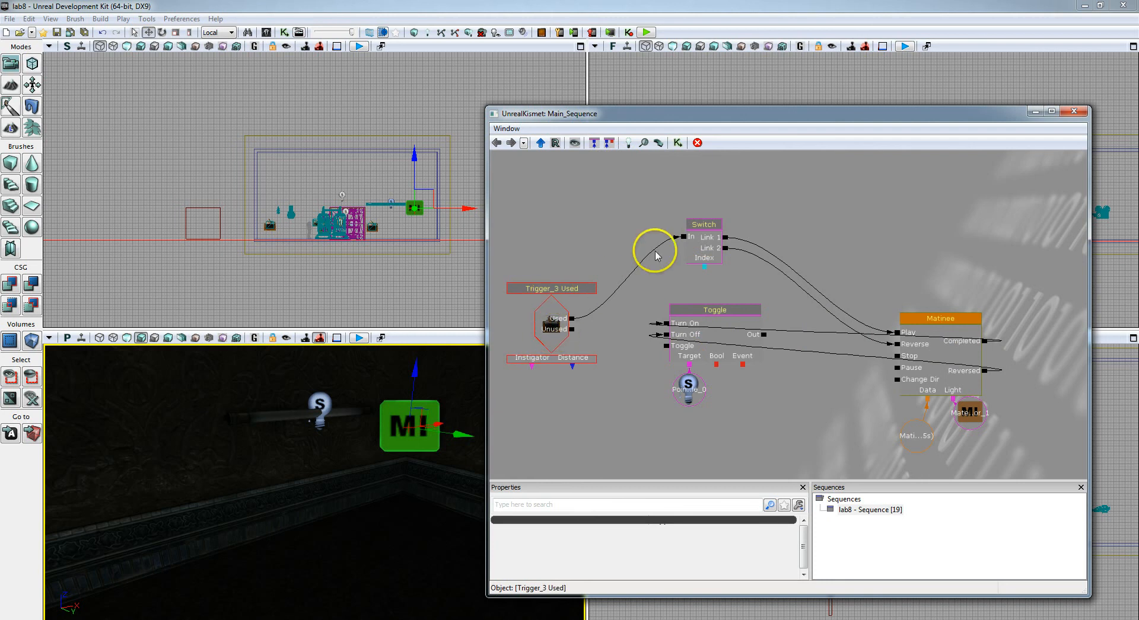
left_click(698, 238)
Close Kismet and play the level in the editor to test the light's switched on and off sequence, then exit the preview
left_click(1073, 111)
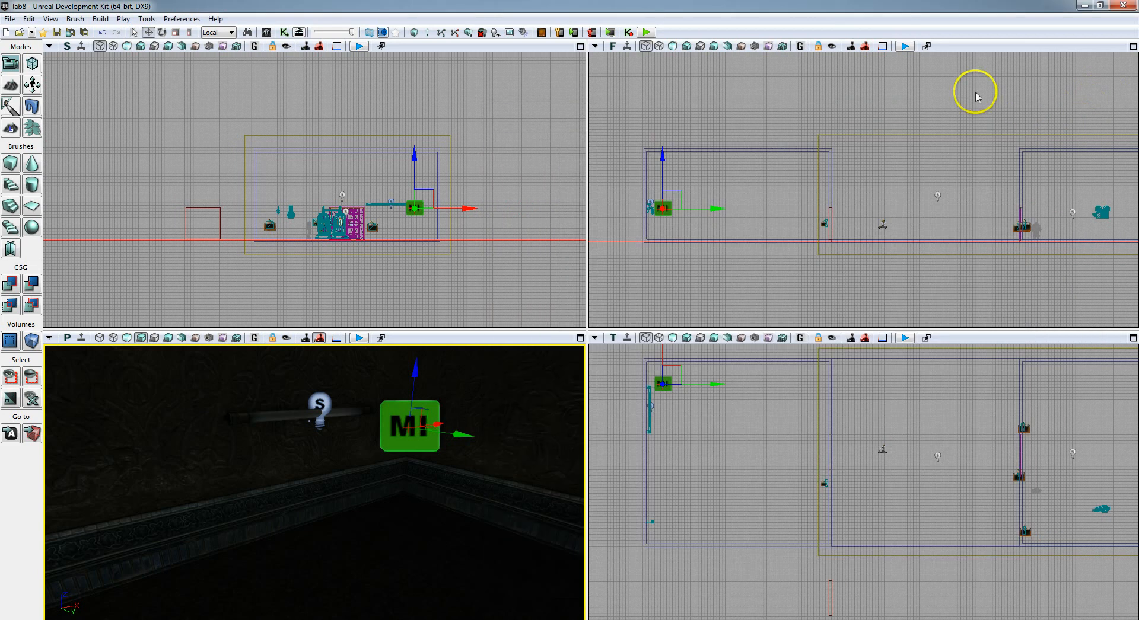
left_click(647, 33)
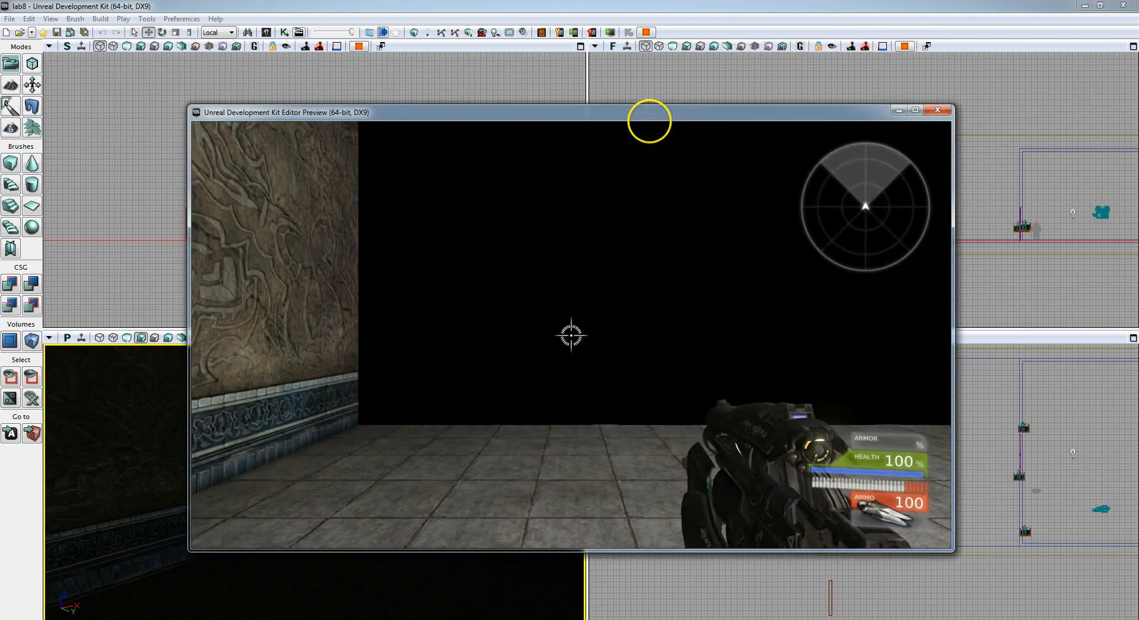
key("w")
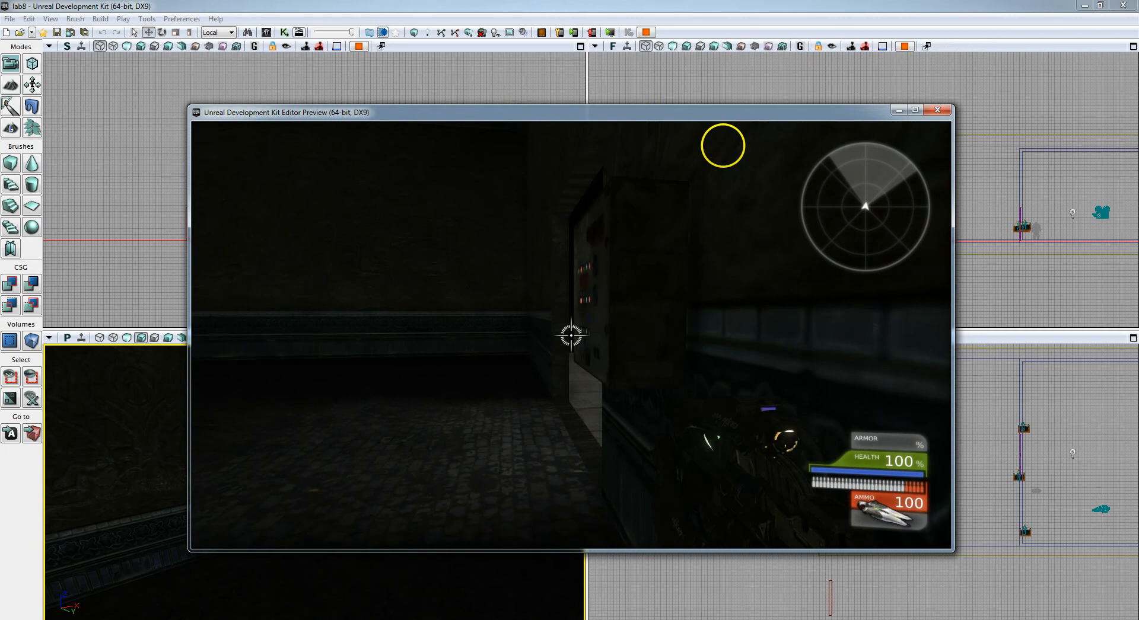
key("w")
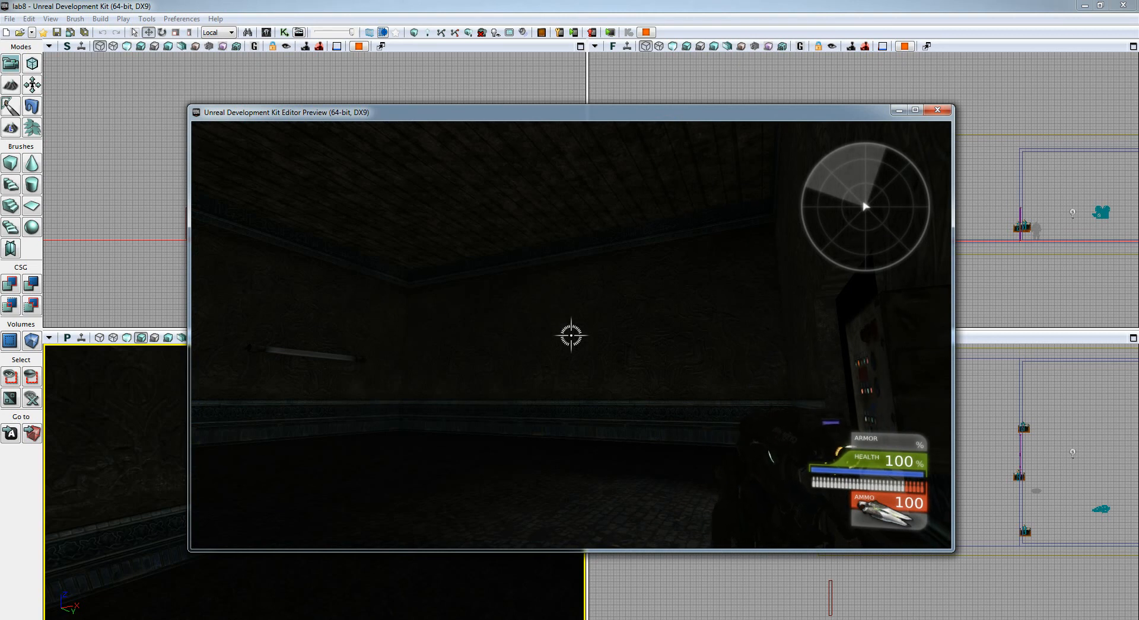
key("Escape")
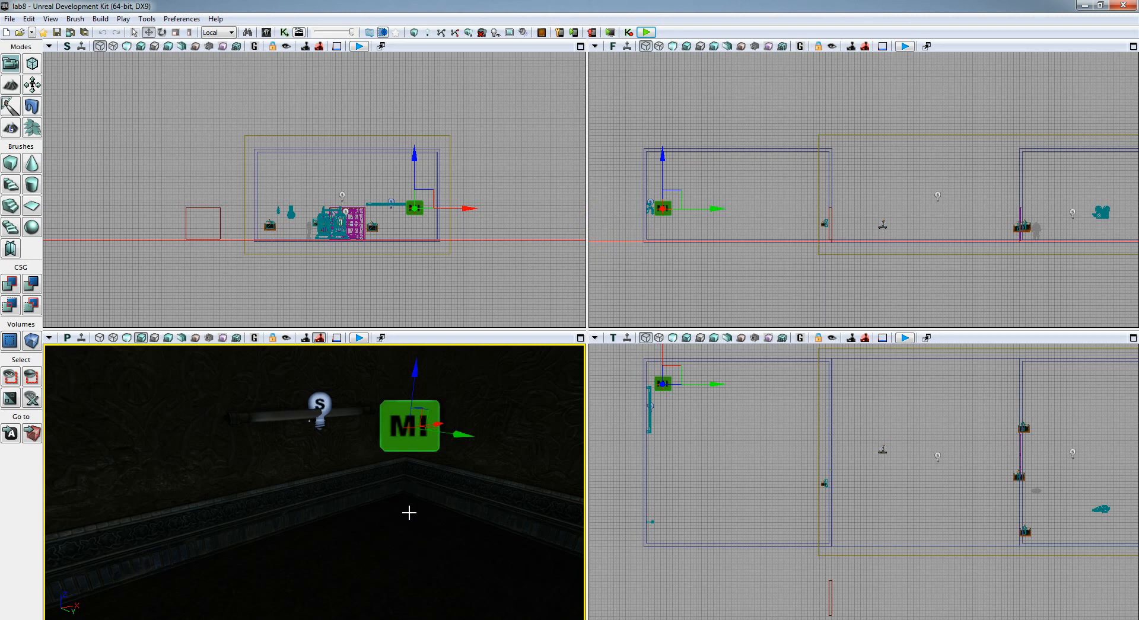
Open the light's existing Matinee sequence and add a new Event track to the Light group
left_click_drag(409, 513, 434, 503)
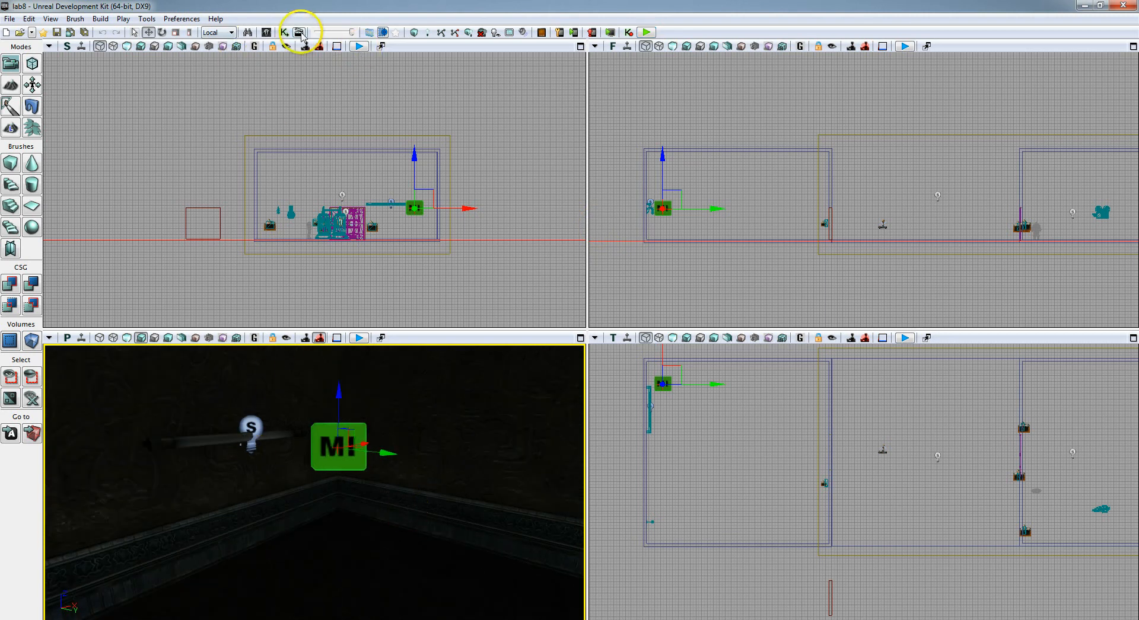
left_click(299, 33)
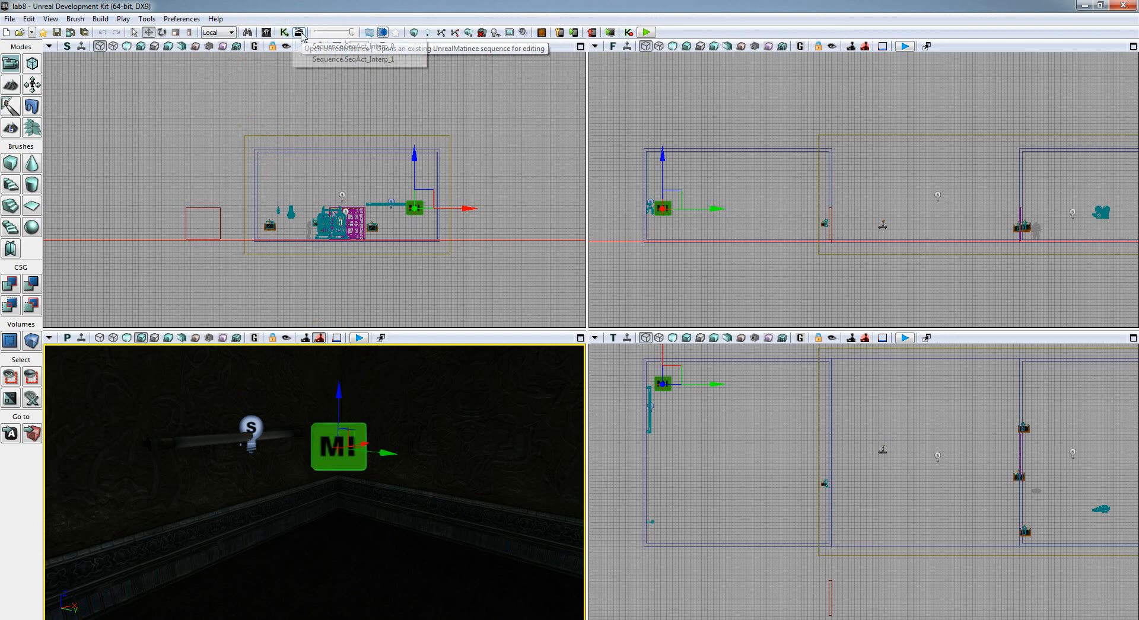
left_click(357, 54)
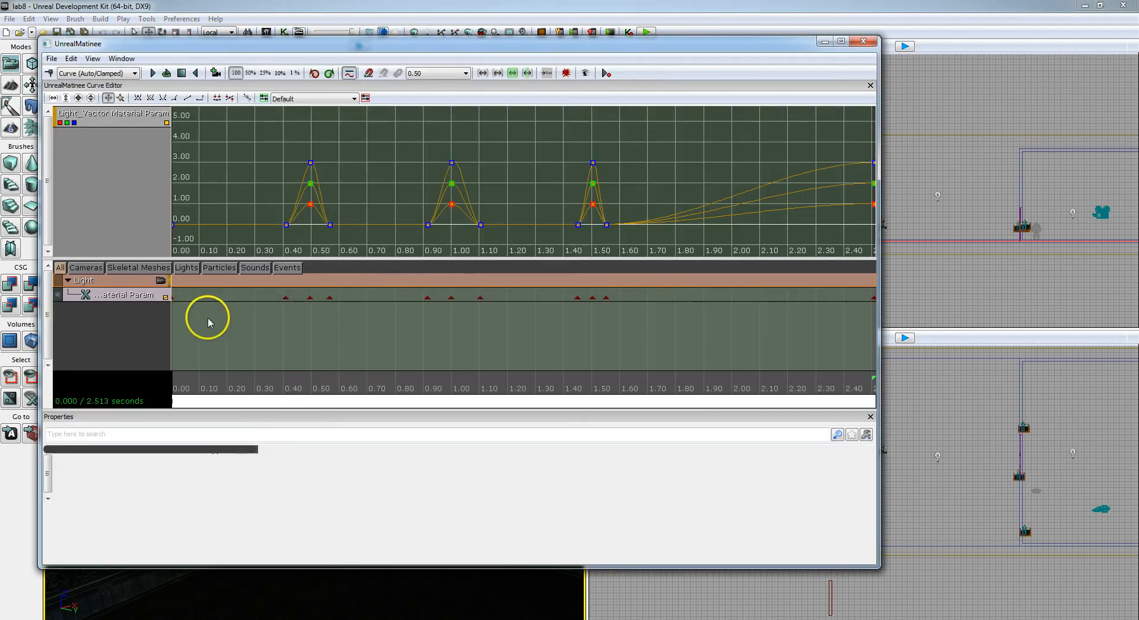
left_click(131, 282)
right_click(135, 300)
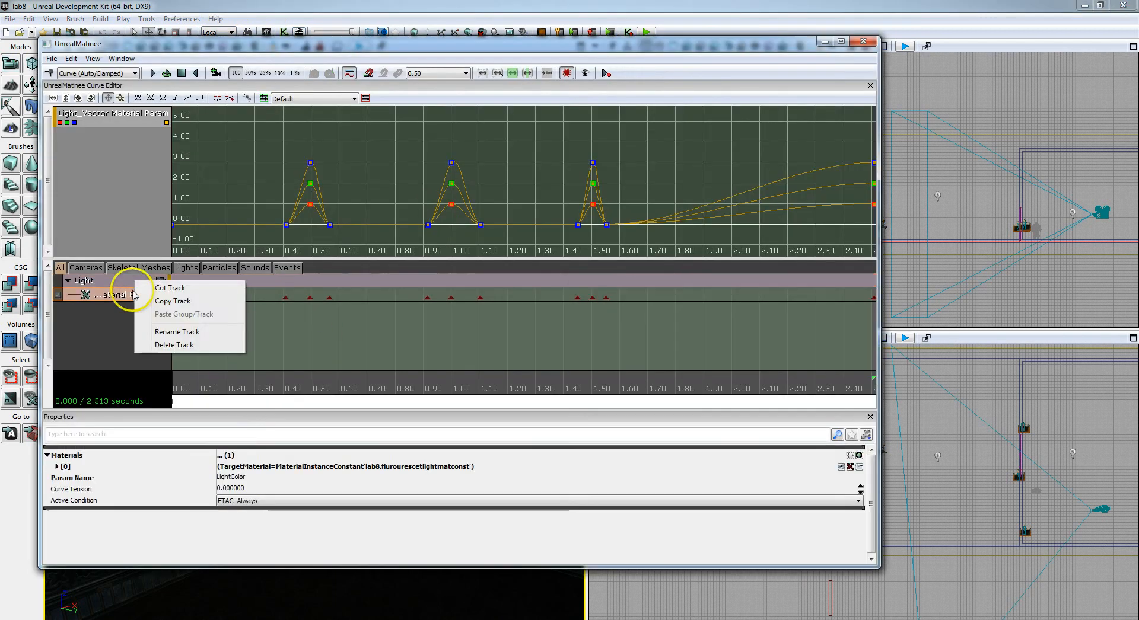
left_click(113, 278)
right_click(111, 283)
left_click(111, 284)
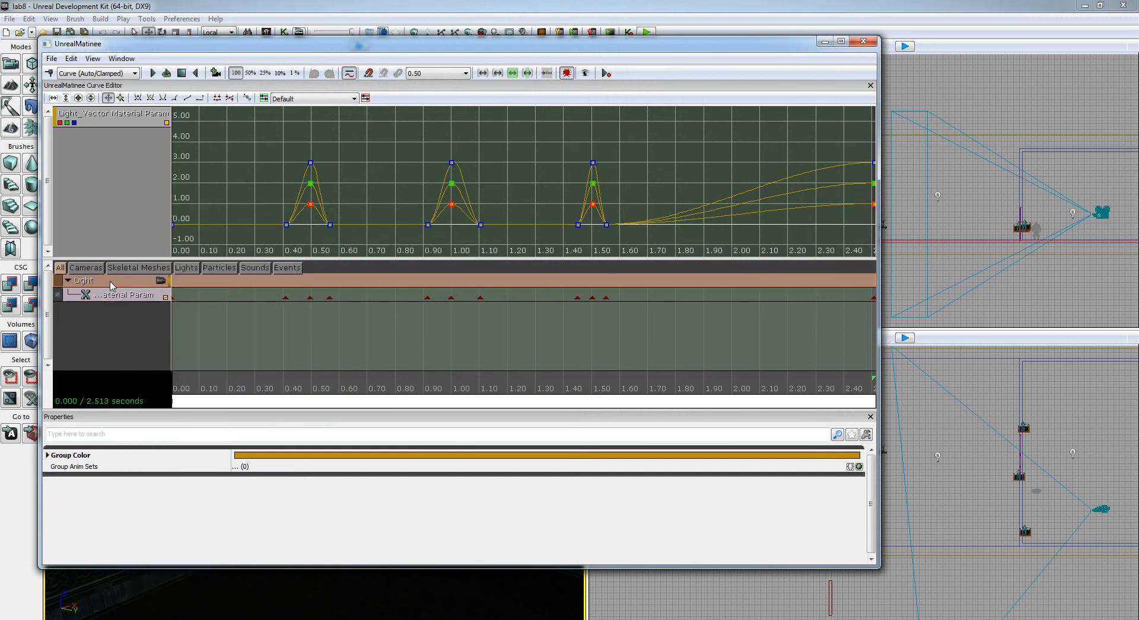
right_click(111, 284)
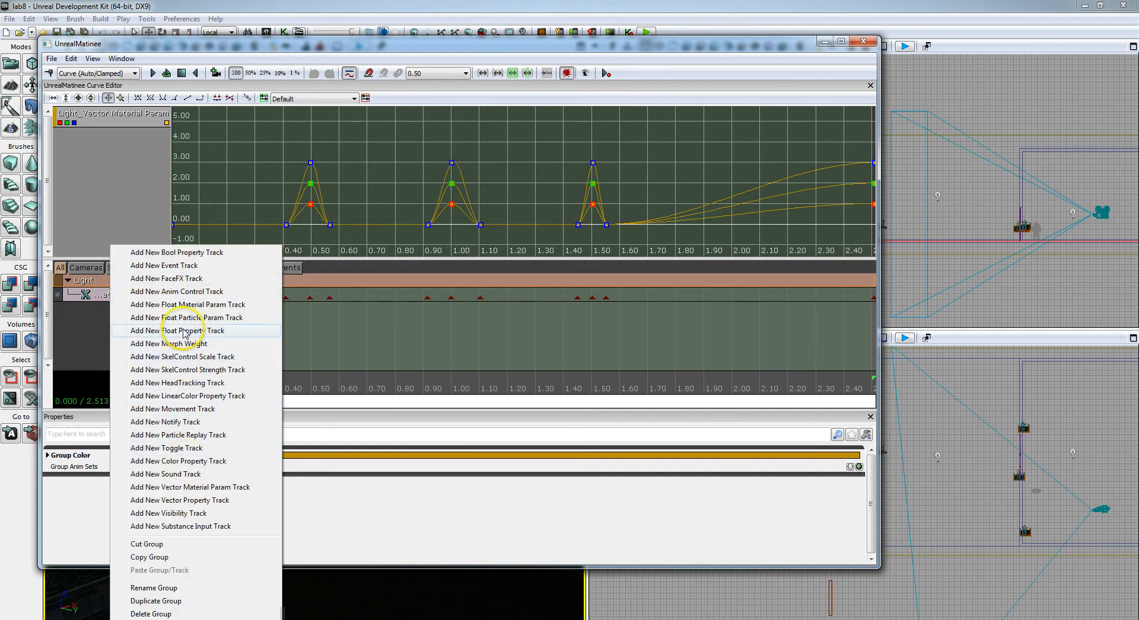
left_click(182, 266)
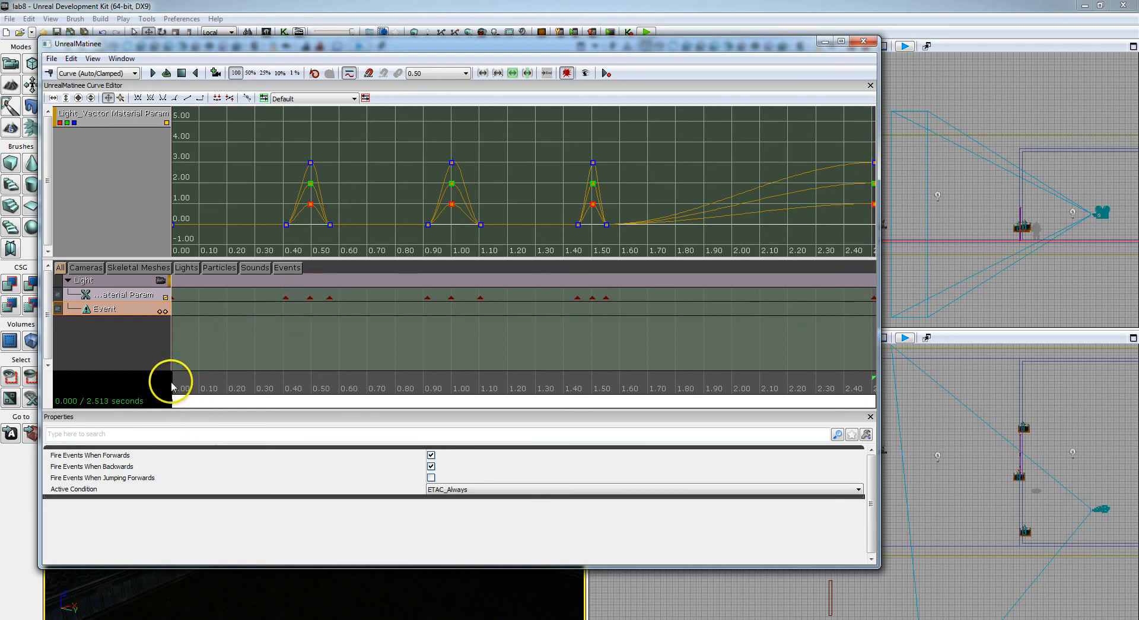
Add event keys named Toggle at the start and end of the first flicker, at 0.410 and 0.565 seconds
left_click_drag(171, 384, 289, 398)
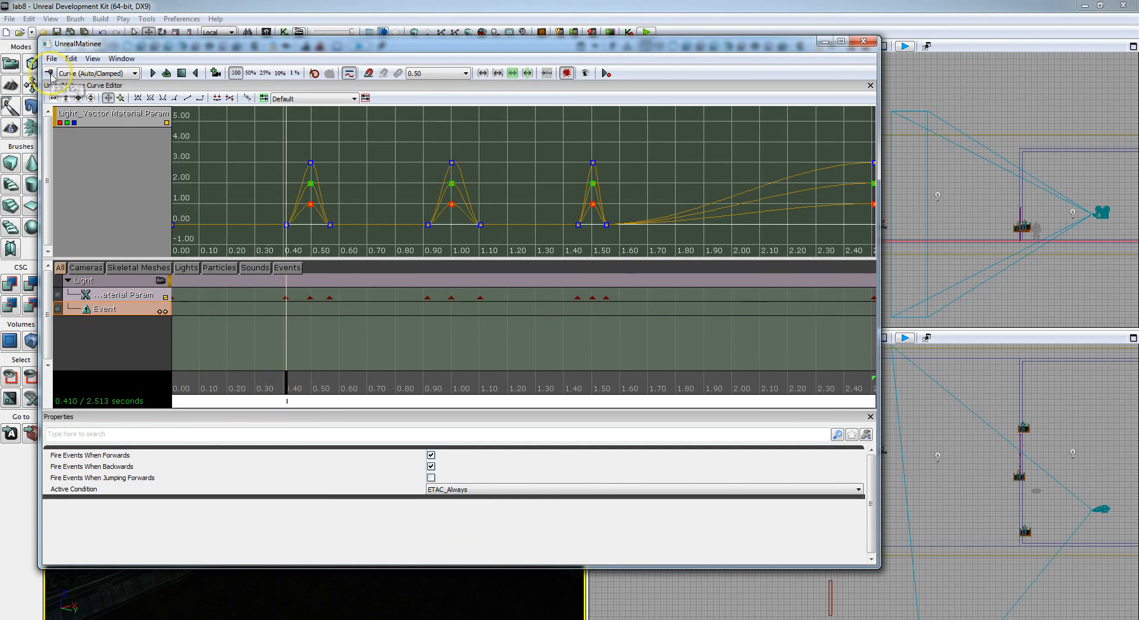
left_click(50, 73)
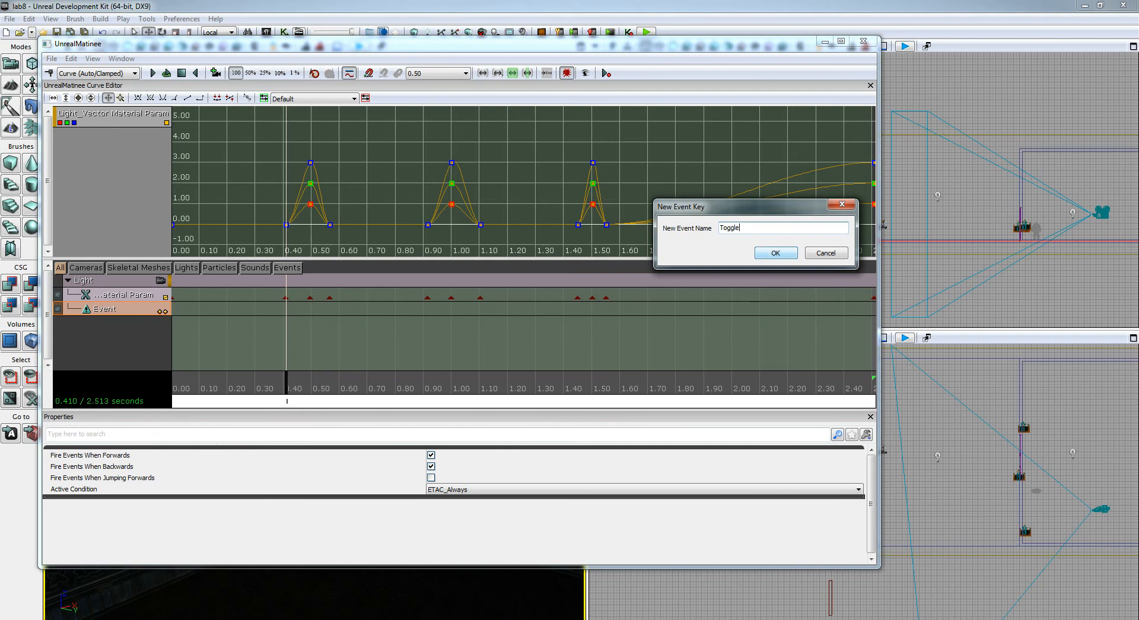
left_click(775, 254)
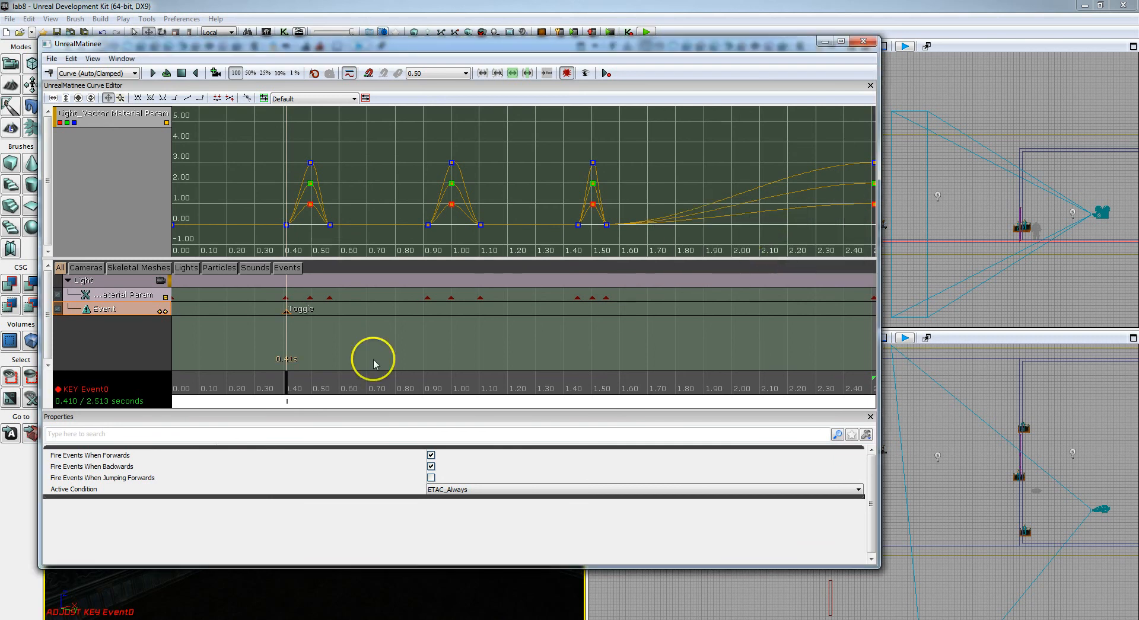
left_click_drag(287, 393, 331, 394)
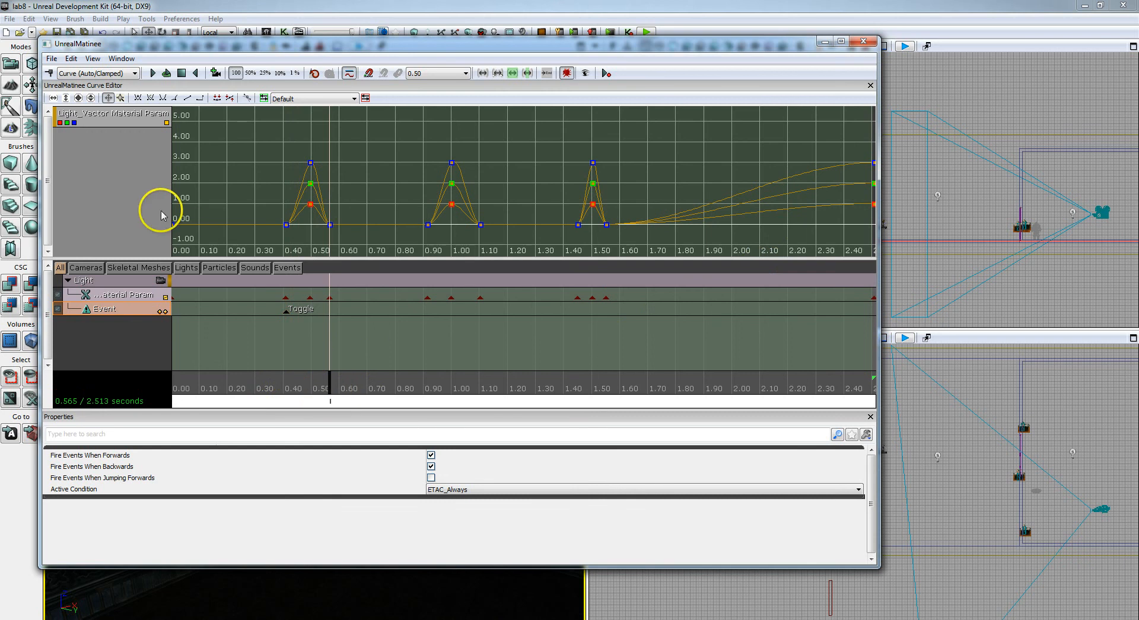
left_click(50, 73)
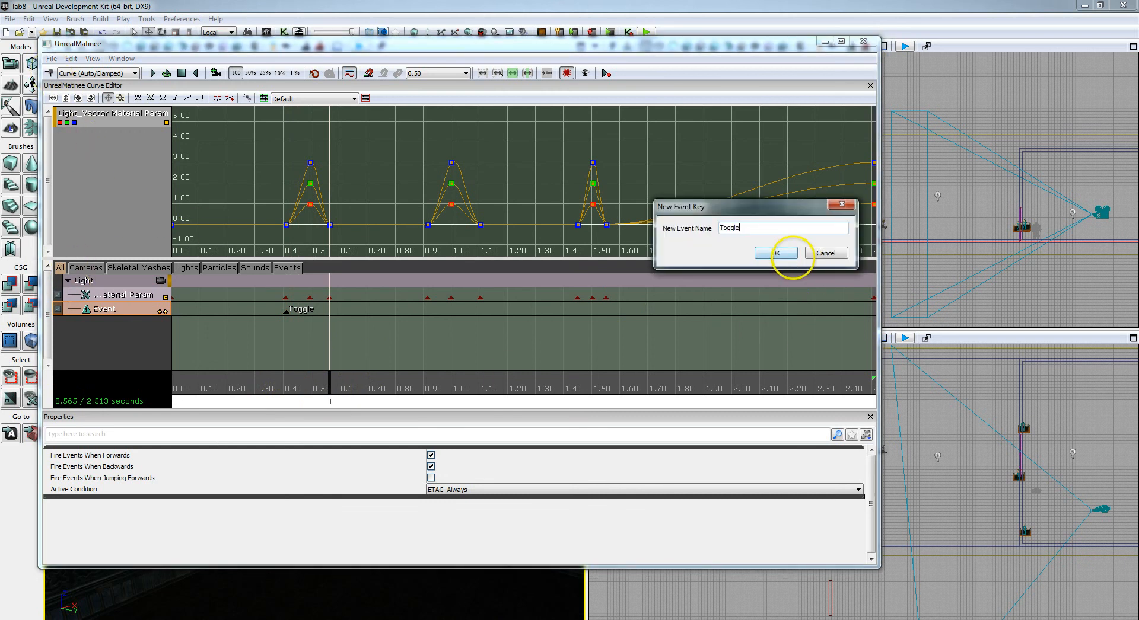
type("Toggle")
left_click(789, 253)
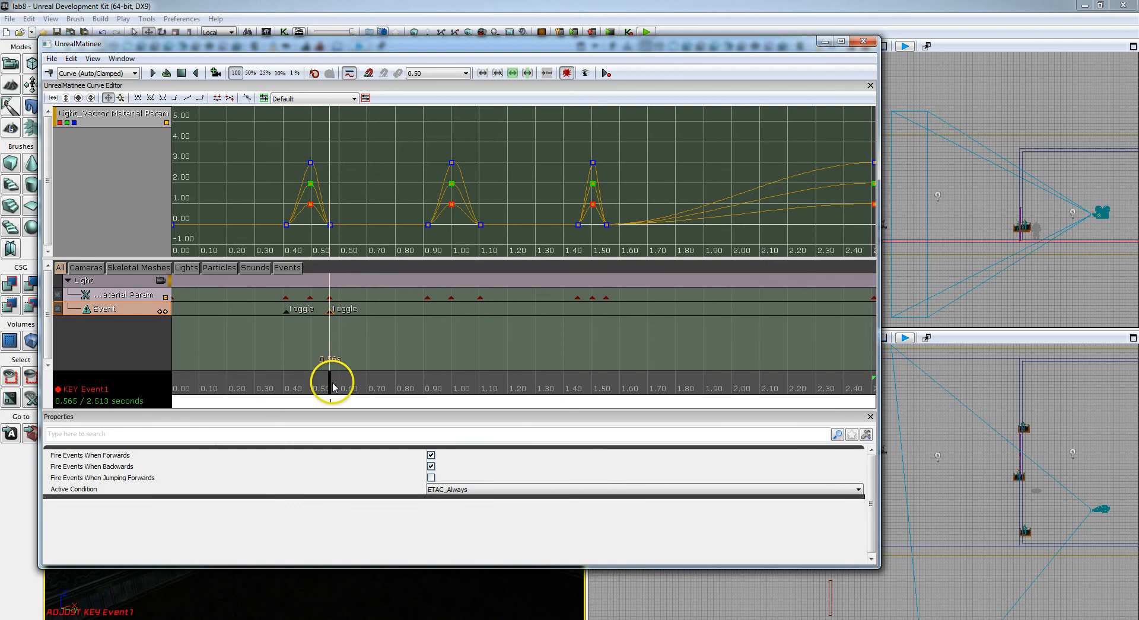
Add event keys named Toggle at the start and end of the second flicker, at 0.914 and 1.104 seconds
left_click_drag(333, 387, 427, 382)
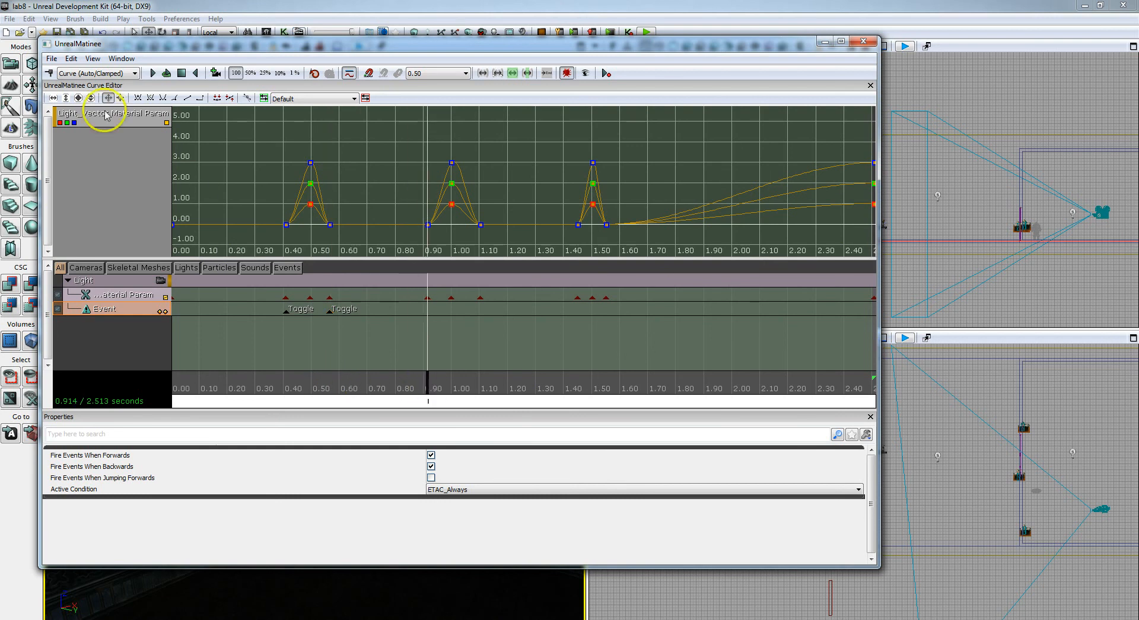
left_click(49, 73)
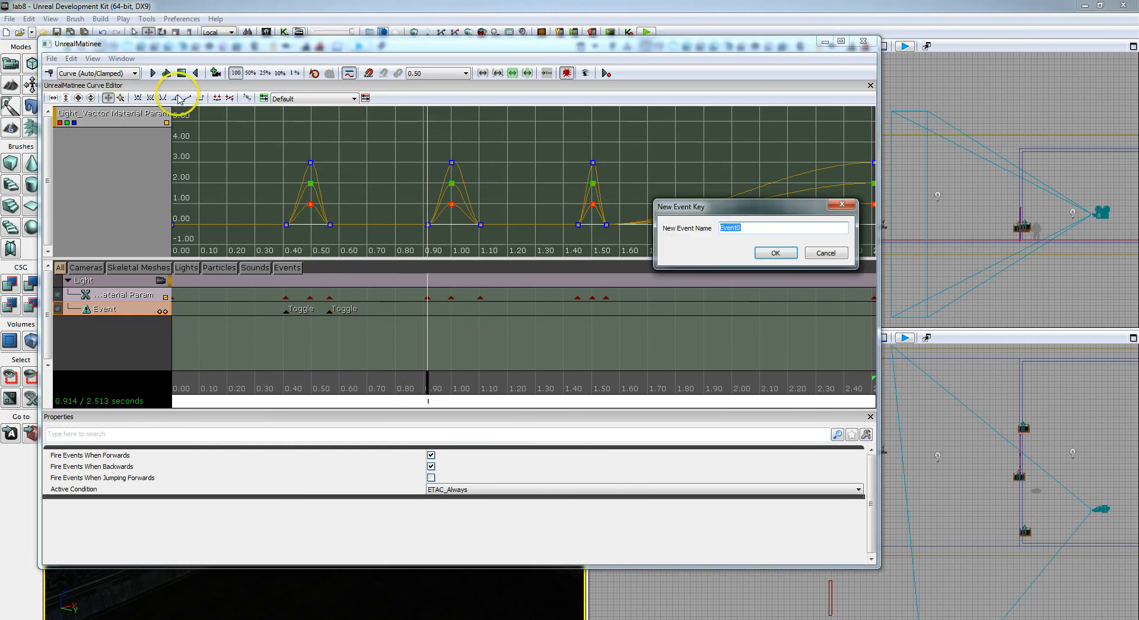
type("Toggle")
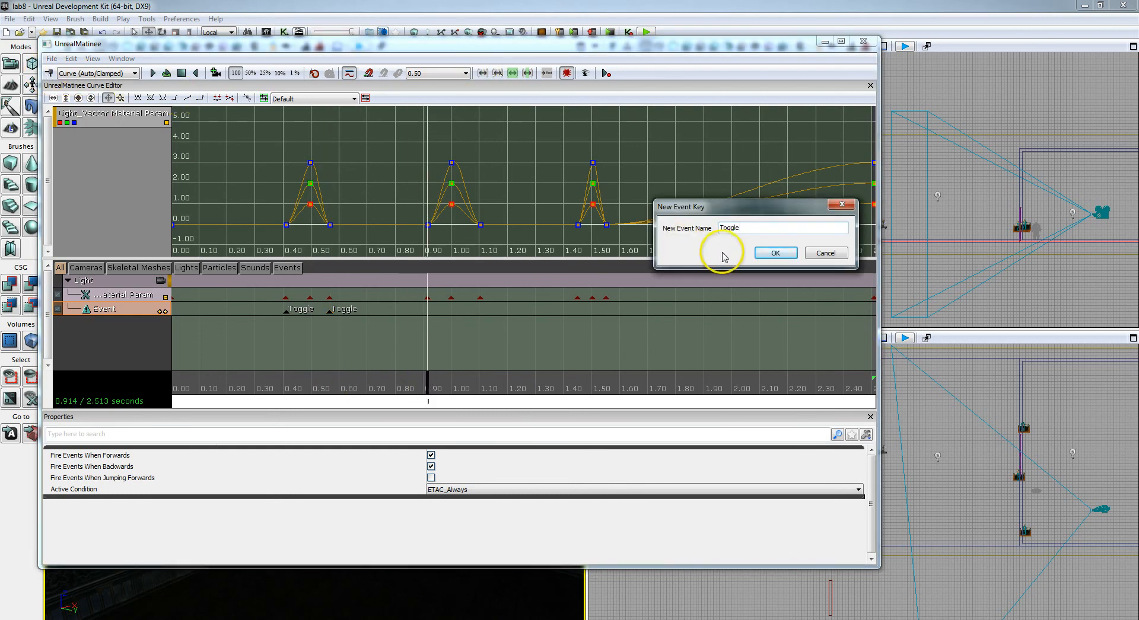
left_click(773, 253)
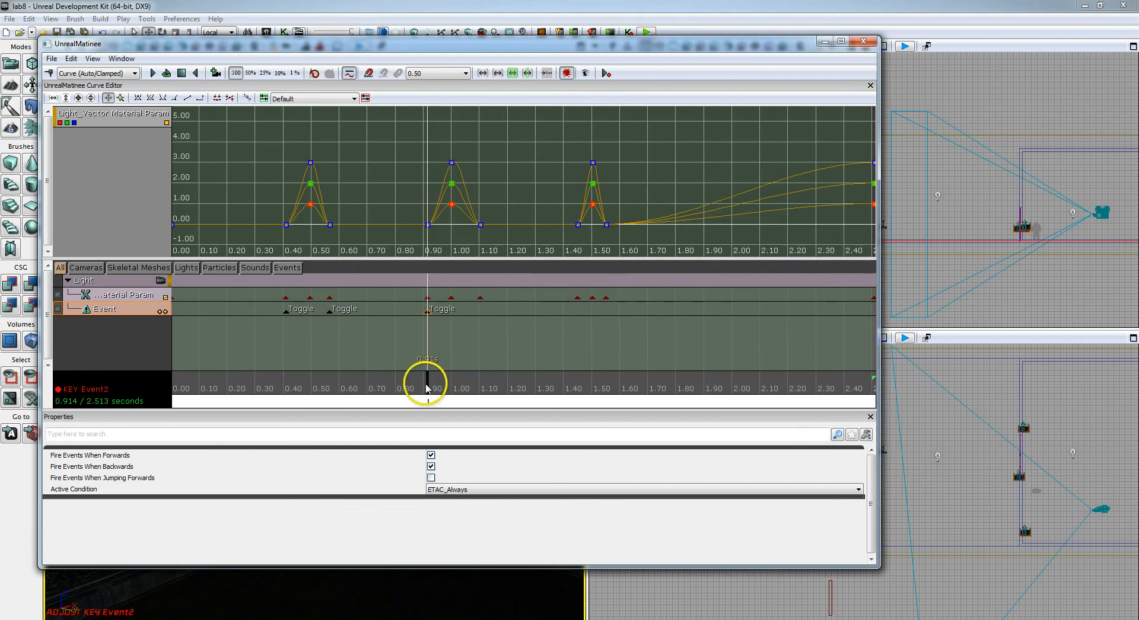
left_click_drag(428, 388, 462, 391)
left_click_drag(480, 390, 483, 390)
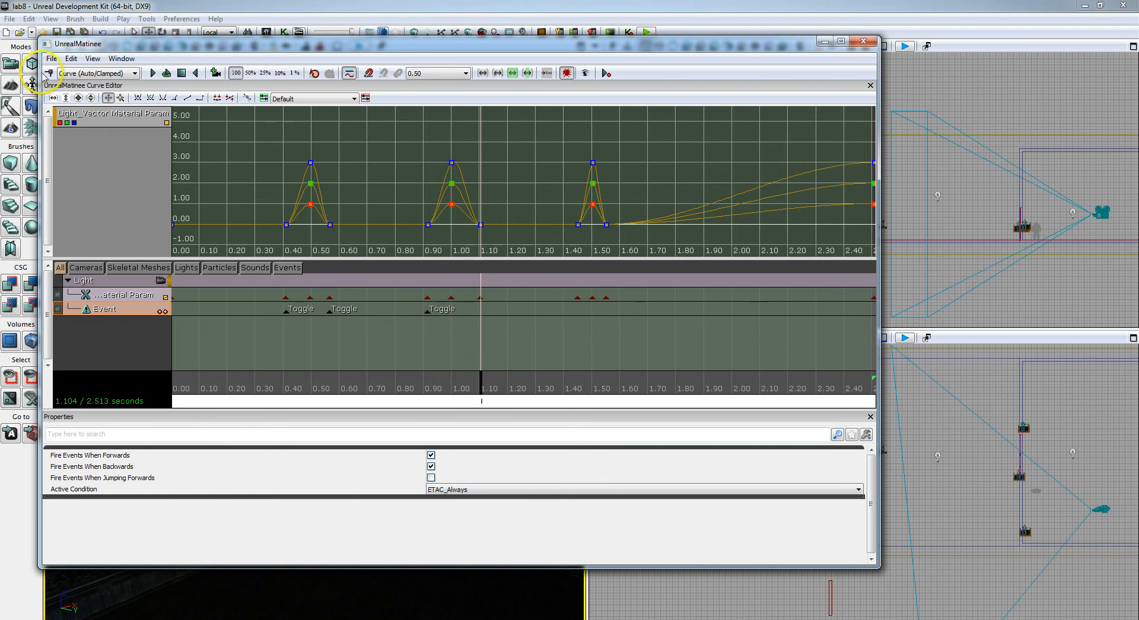
left_click(49, 73)
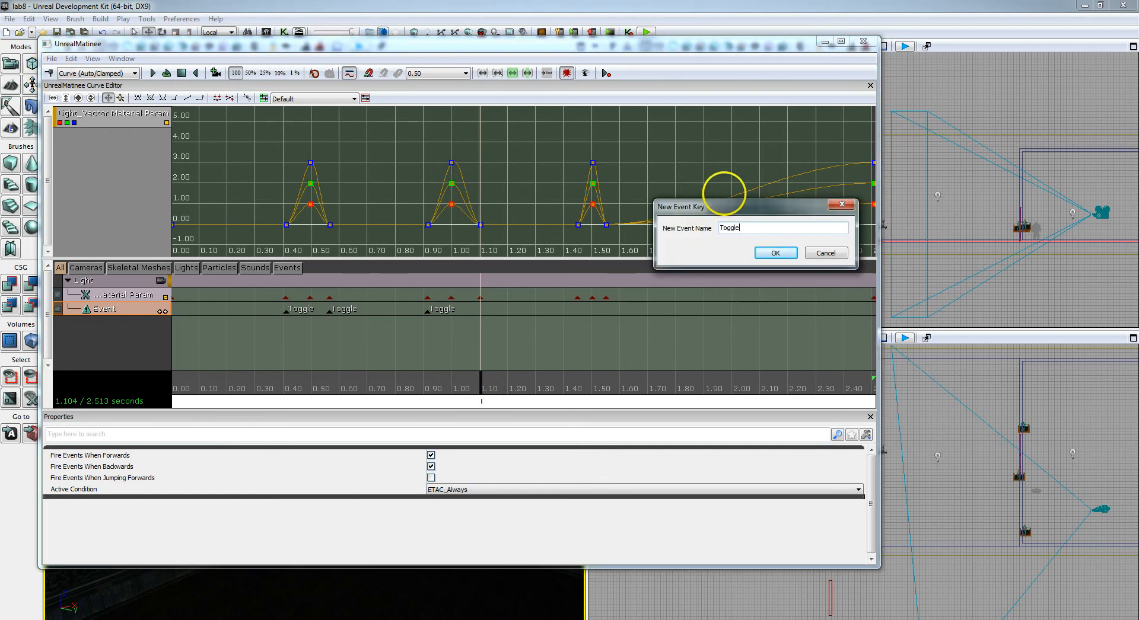
type("Toggle")
left_click(782, 254)
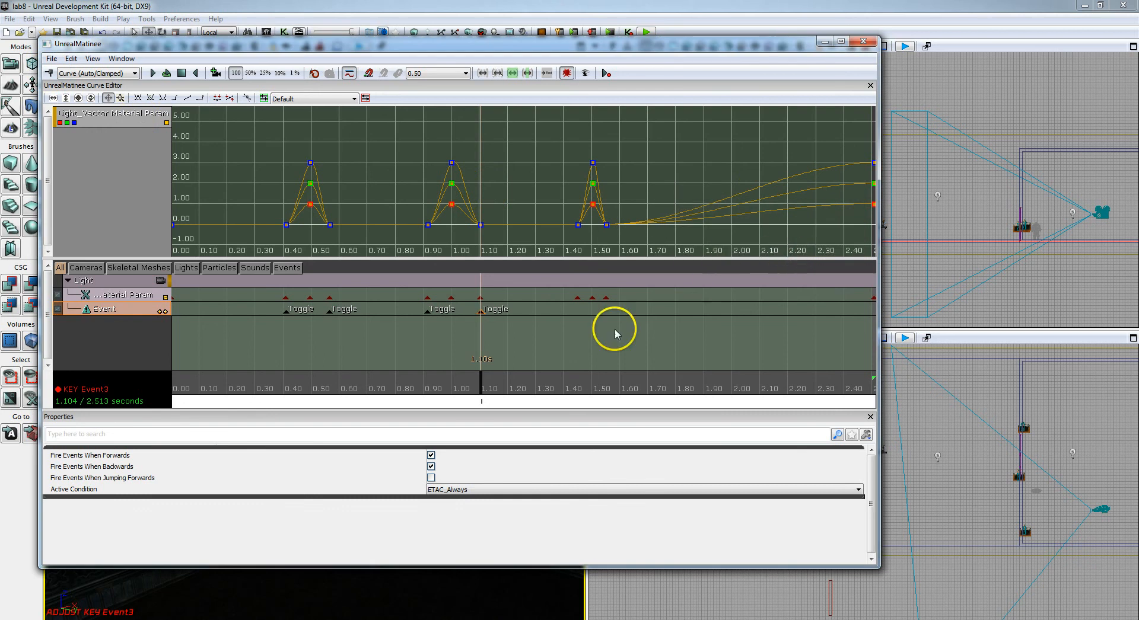
Add event keys named Toggle around the third flicker at 1.453 and 1.553 seconds, and close Matinee
left_click(543, 383)
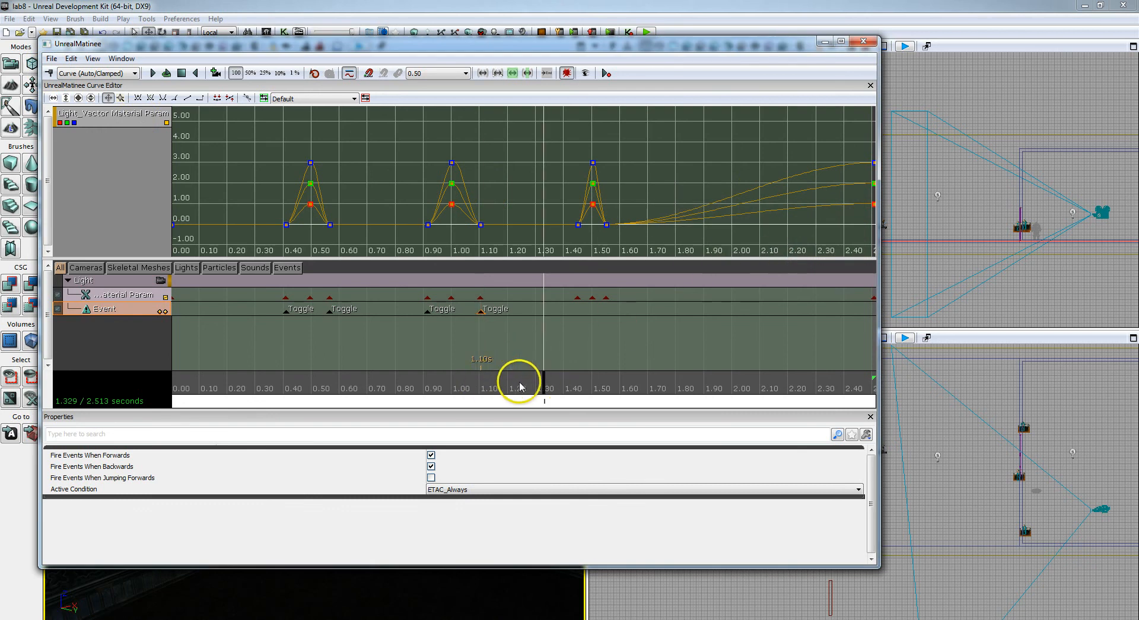
left_click_drag(547, 387, 580, 385)
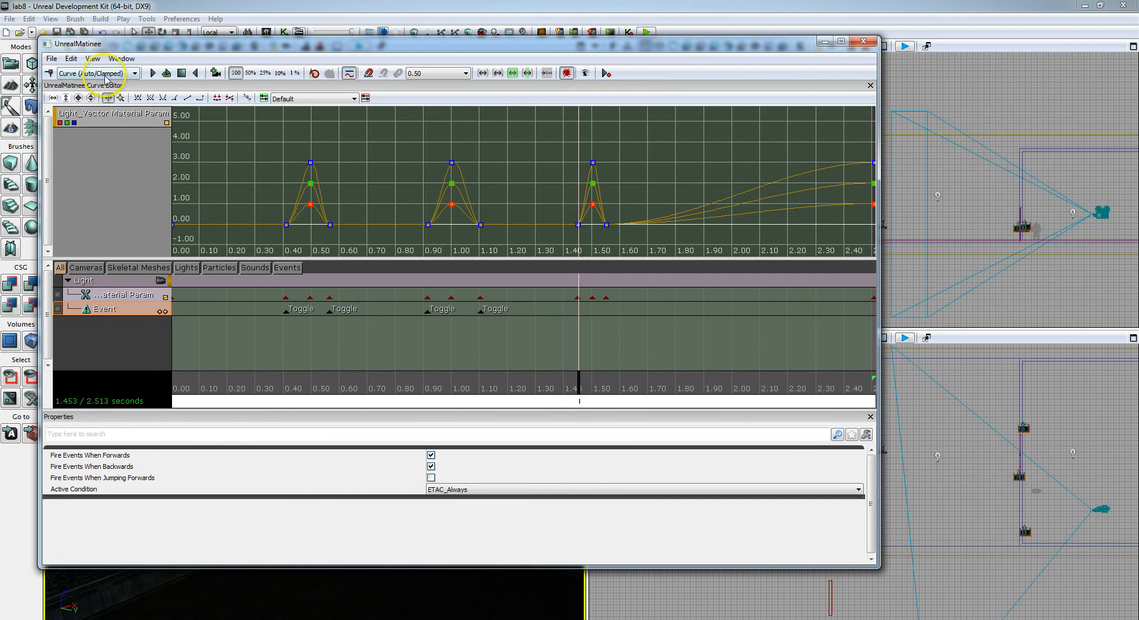
left_click(49, 73)
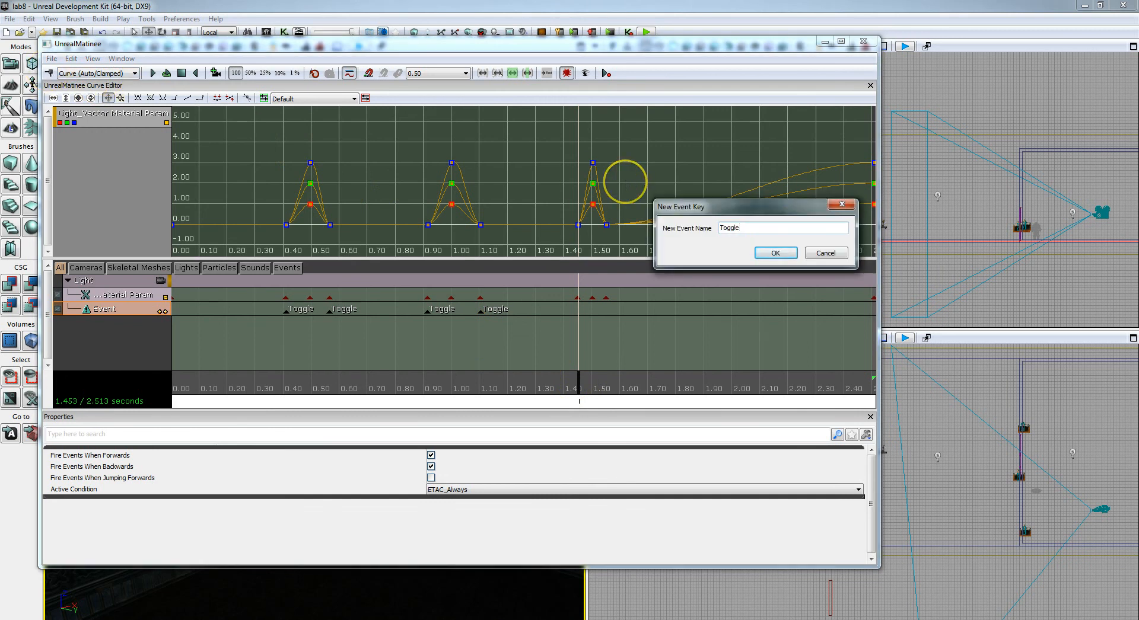
left_click(775, 253)
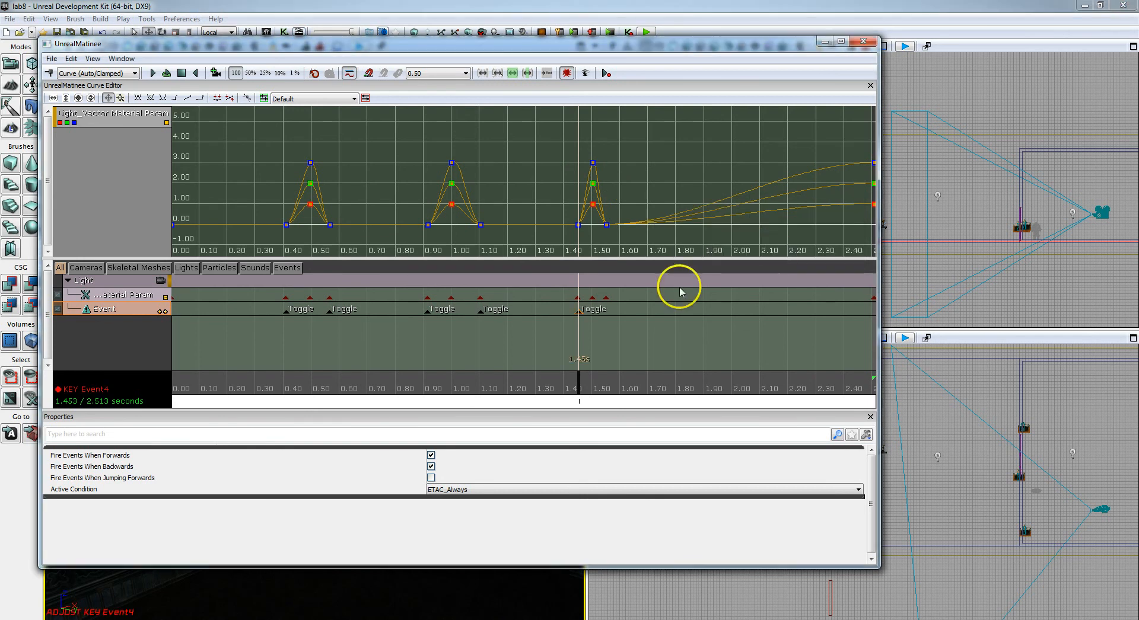
left_click_drag(581, 389, 606, 383)
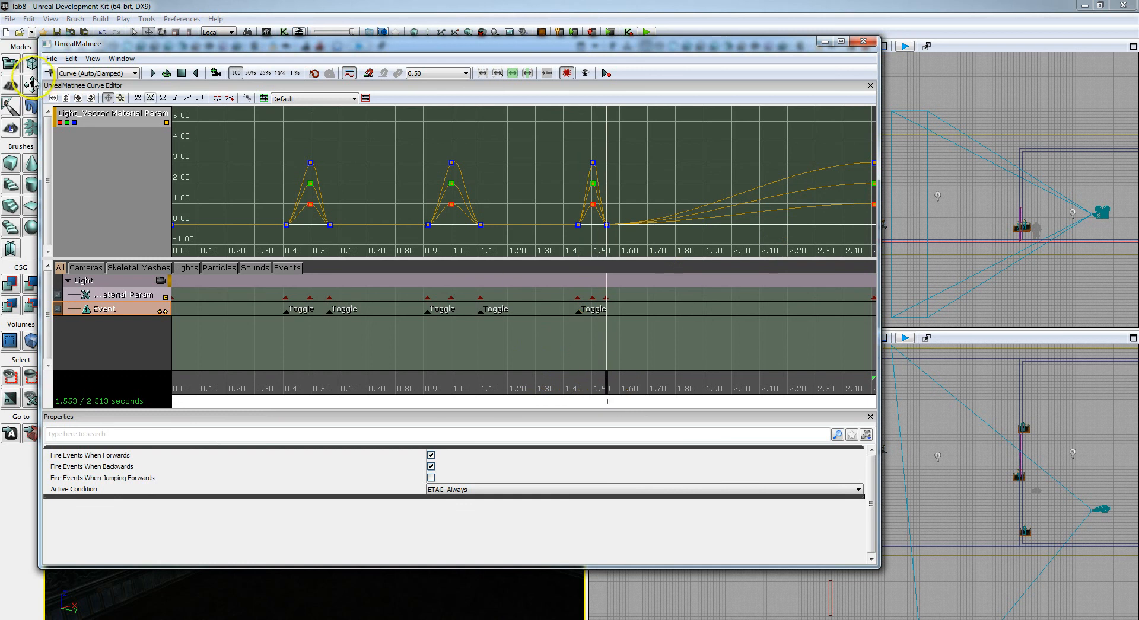
left_click(50, 73)
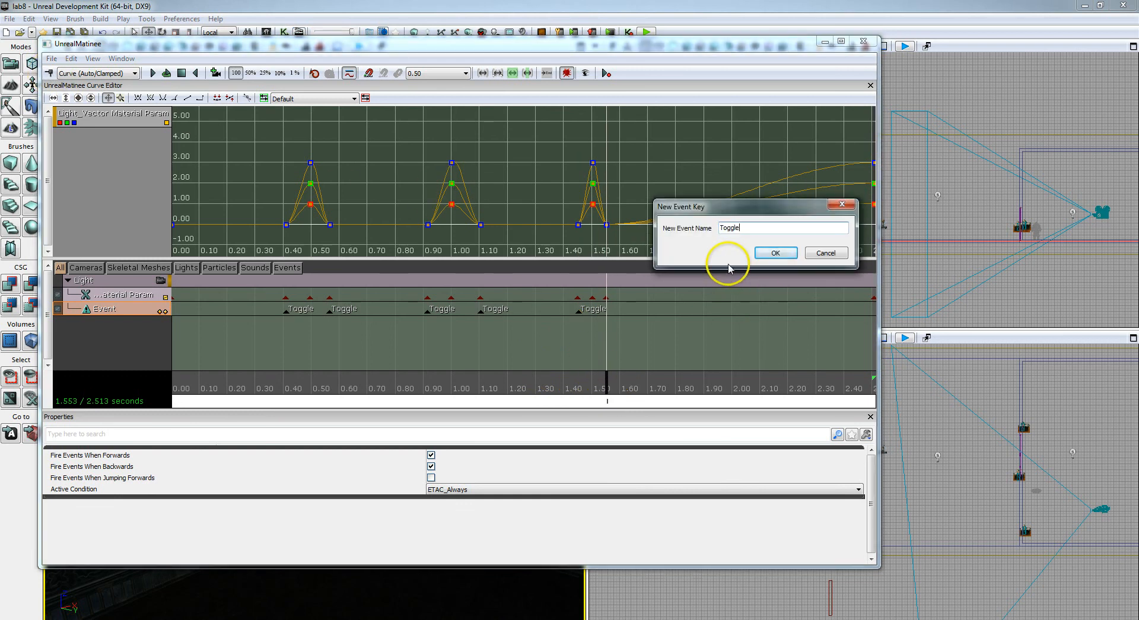
type("Toggle")
left_click(784, 254)
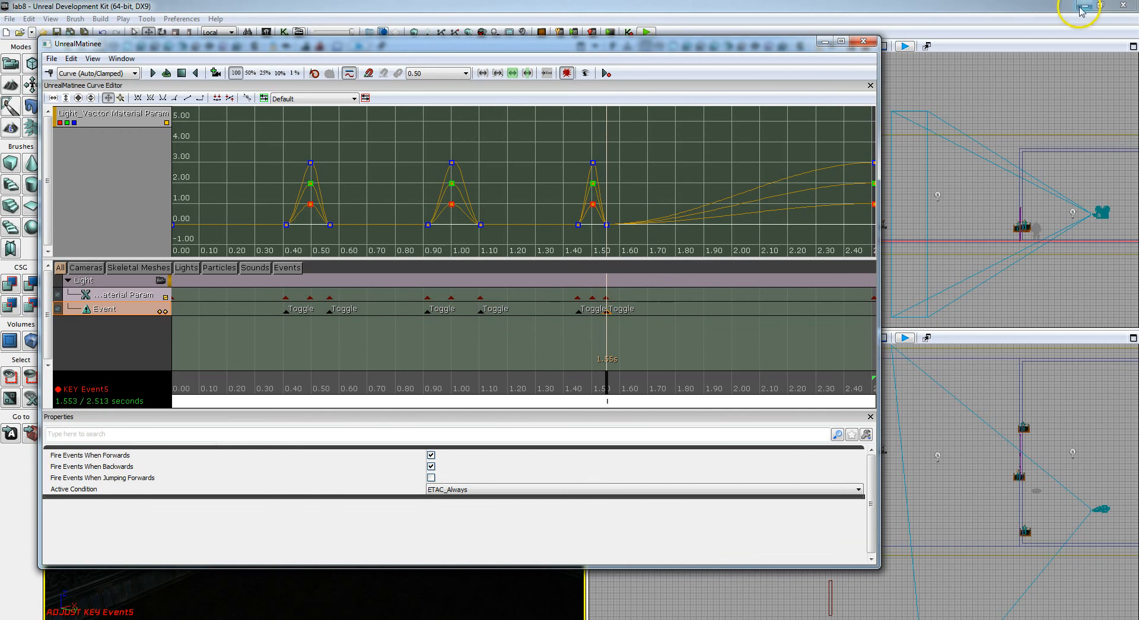
left_click(860, 42)
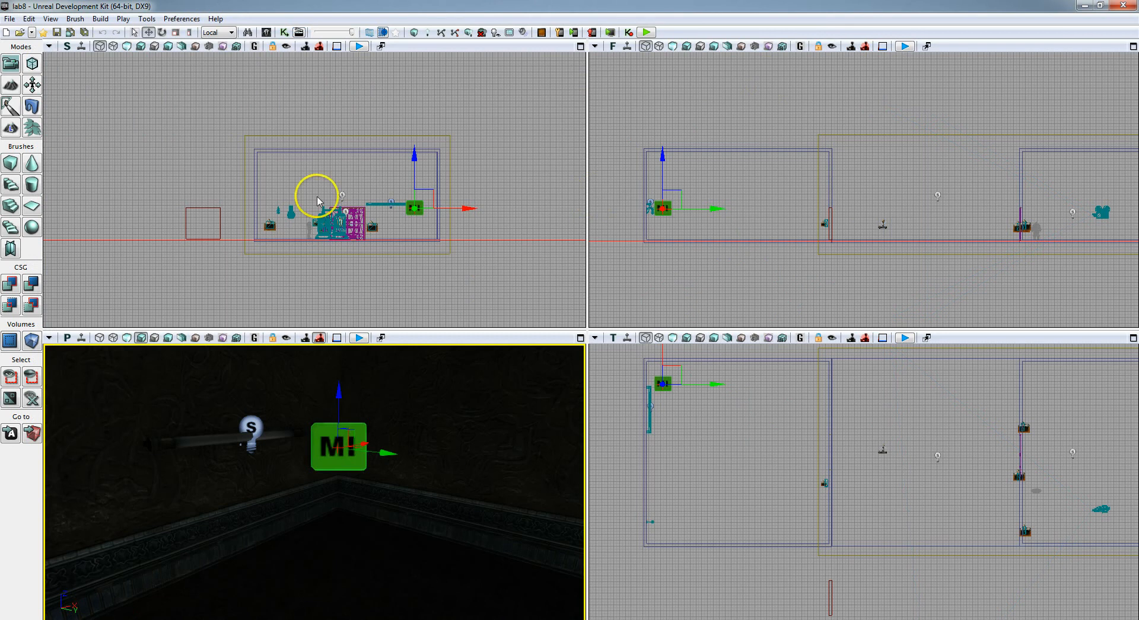
Open Kismet and connect Matinee's new Toggle output to the Toggle input of the Toggle action
left_click(284, 33)
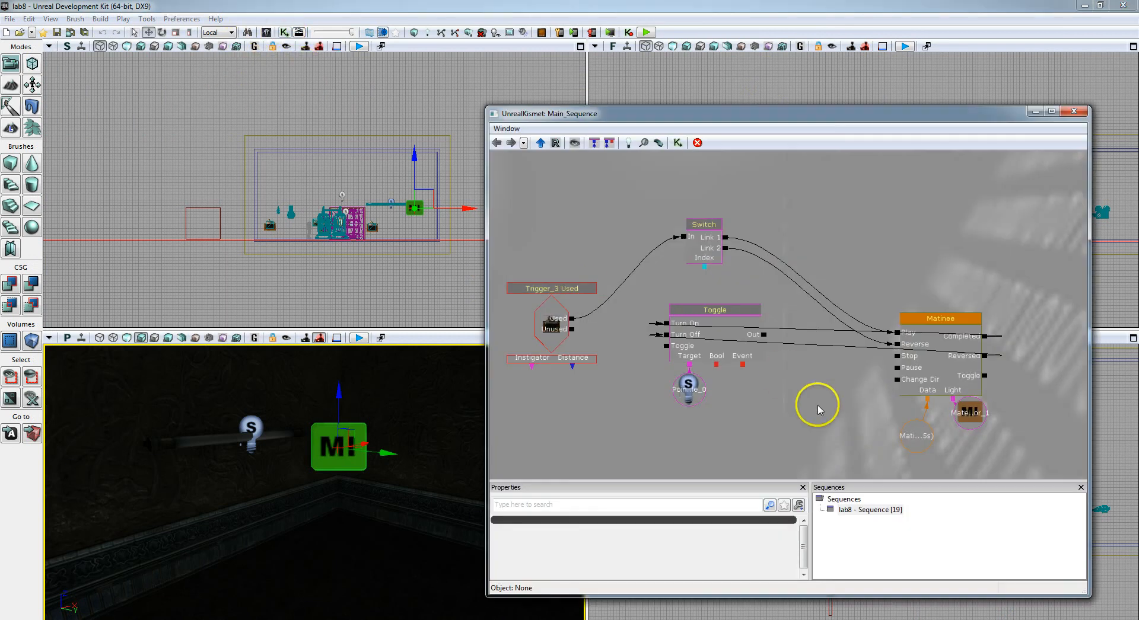
left_click_drag(838, 414, 801, 155)
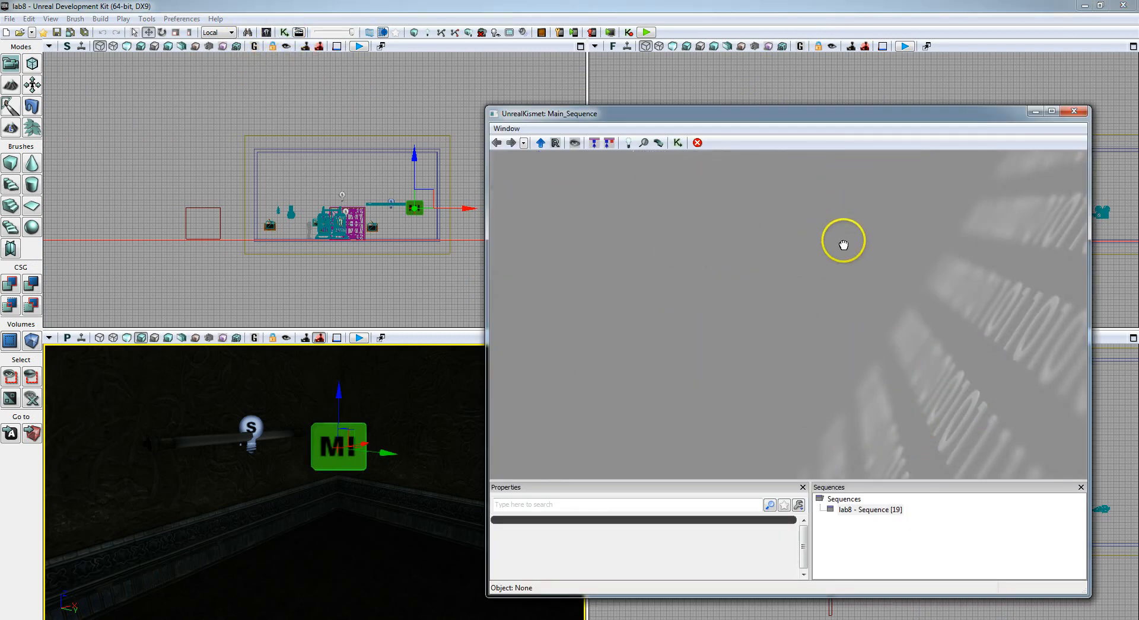
left_click_drag(854, 384, 795, 161)
scroll(827, 263, "down", 5)
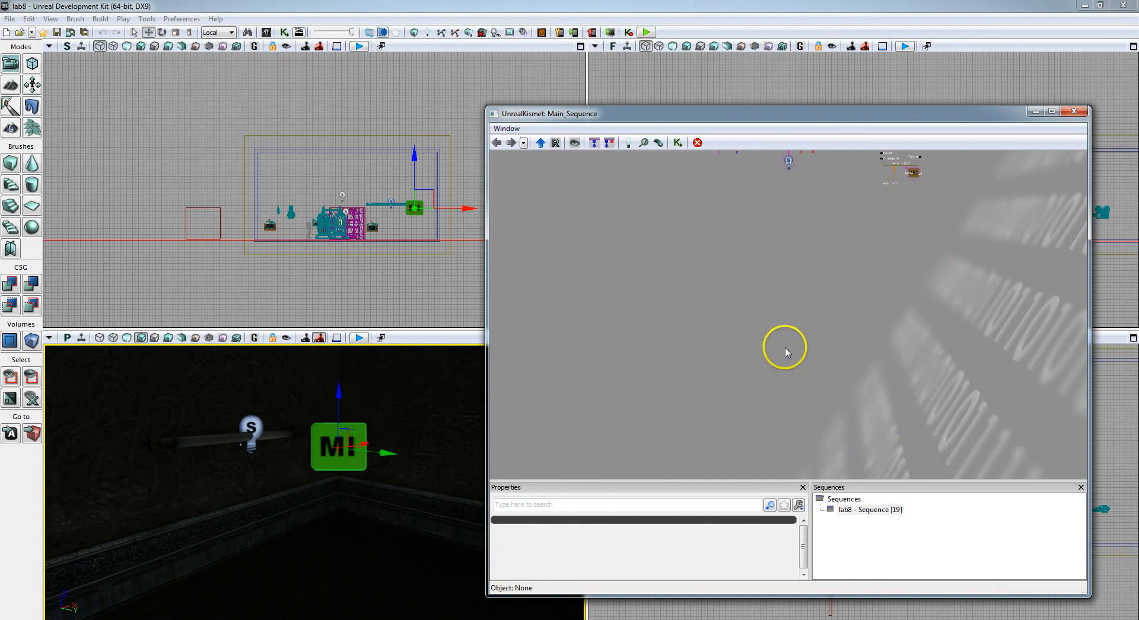
scroll(765, 338, "up", 3)
left_click_drag(745, 325, 730, 384)
scroll(871, 323, "up", 4)
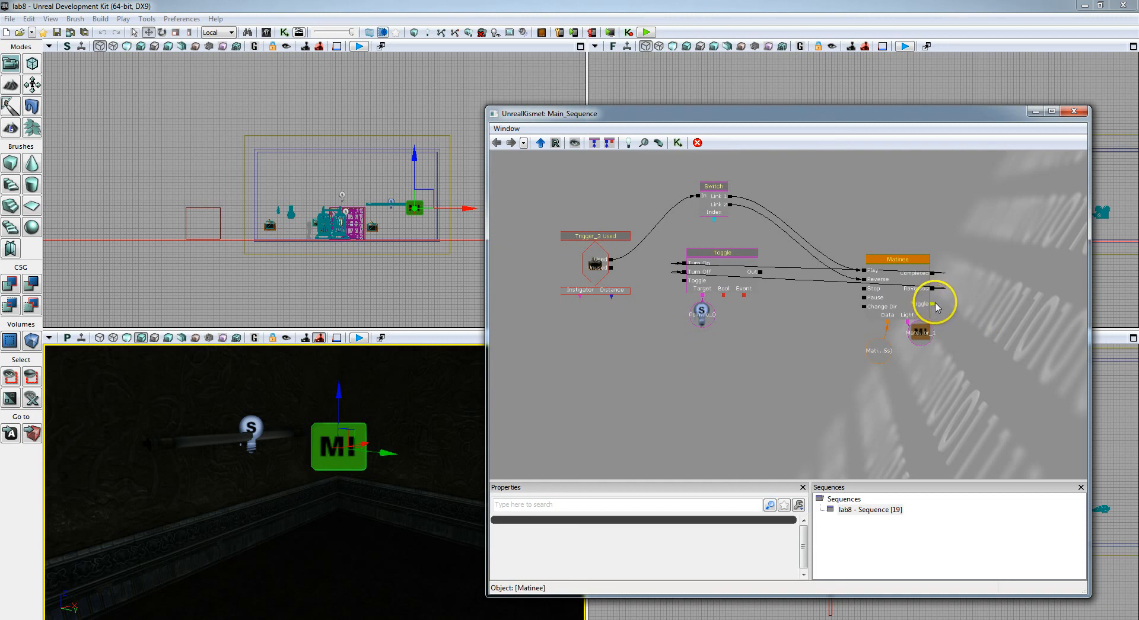
left_click_drag(934, 307, 679, 289)
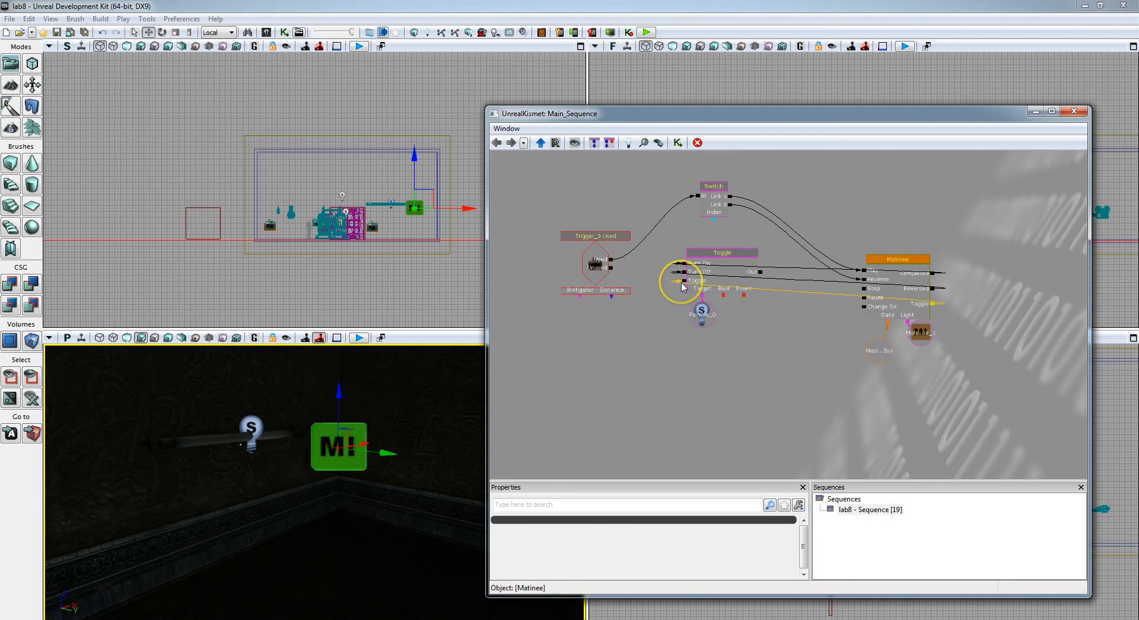
left_click(679, 362)
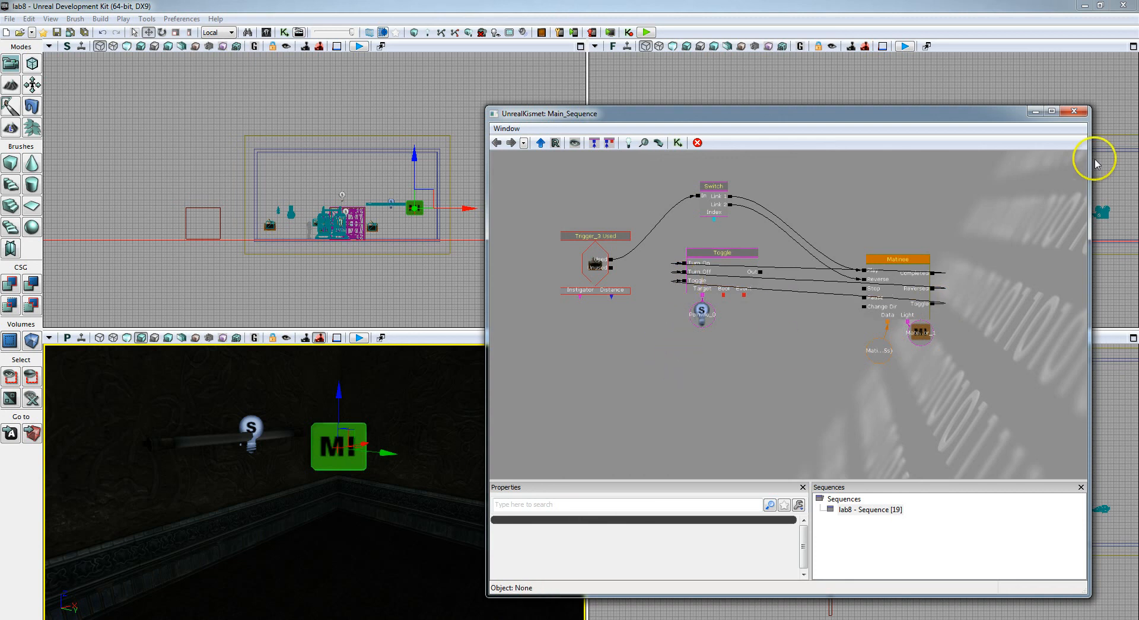
Close Kismet, play-test the level in the dark room to watch the wall light flicker, and exit the preview
left_click(1074, 112)
left_click(652, 33)
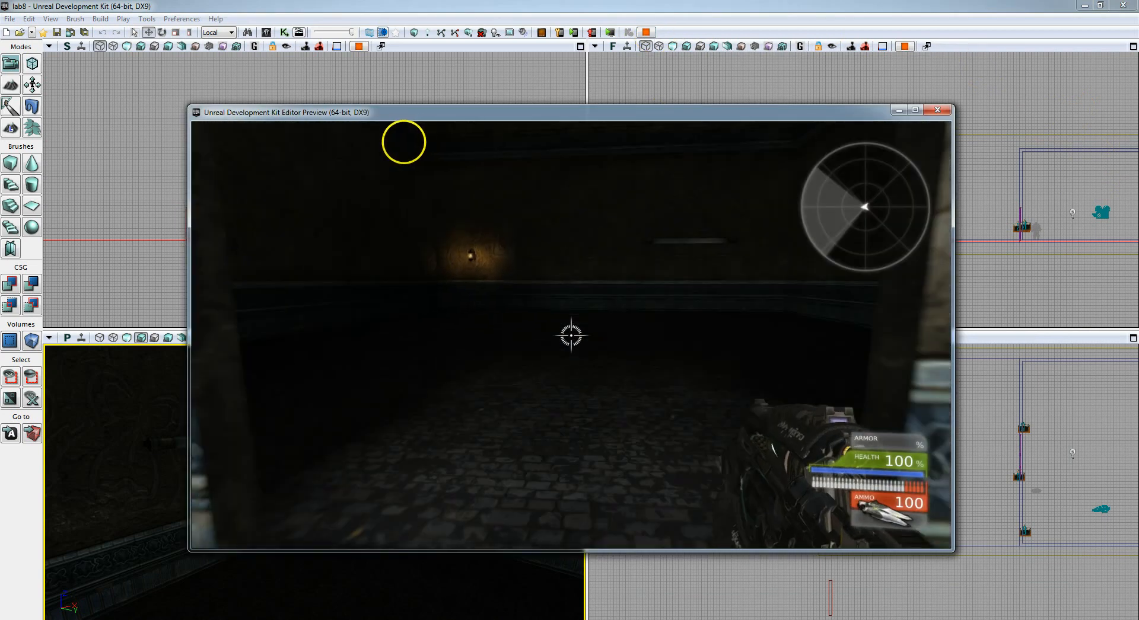
key("w")
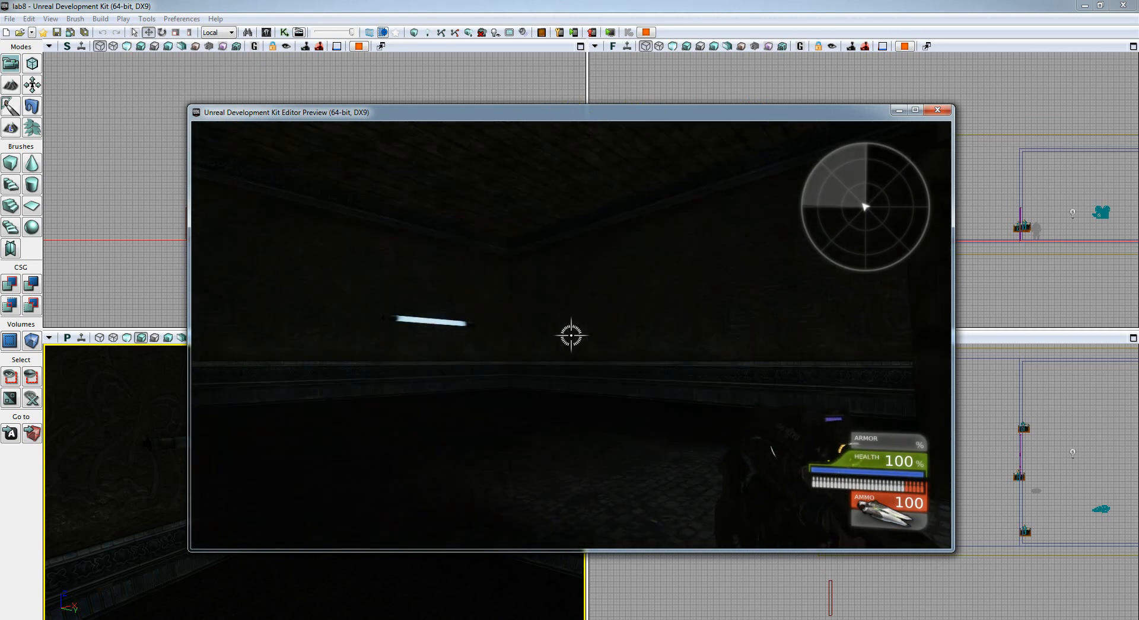
key("w")
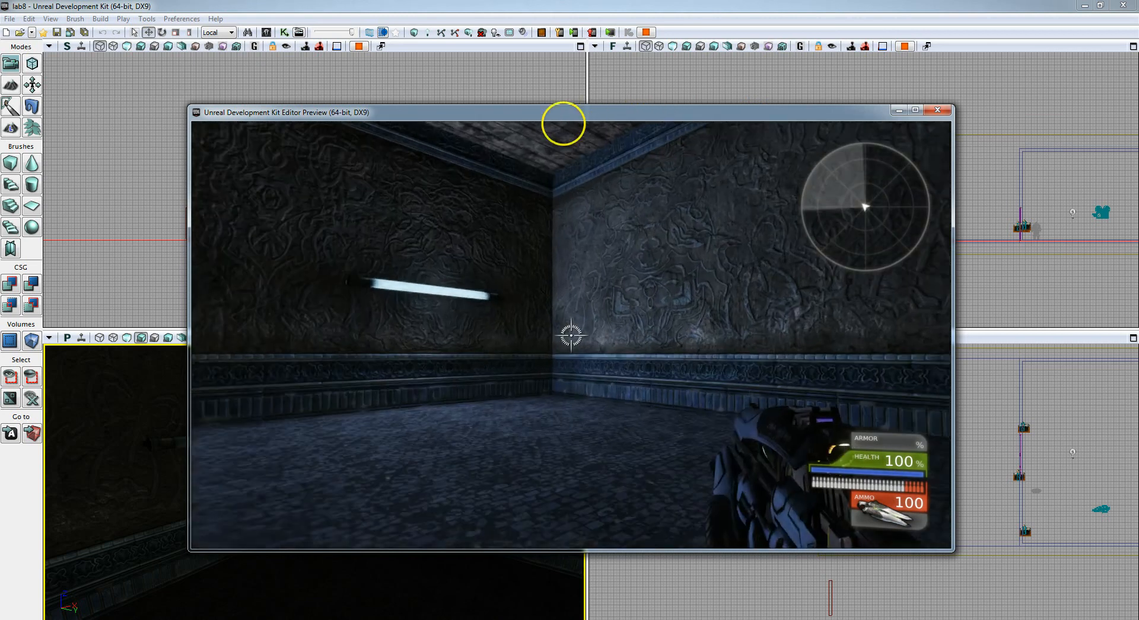
key("Escape")
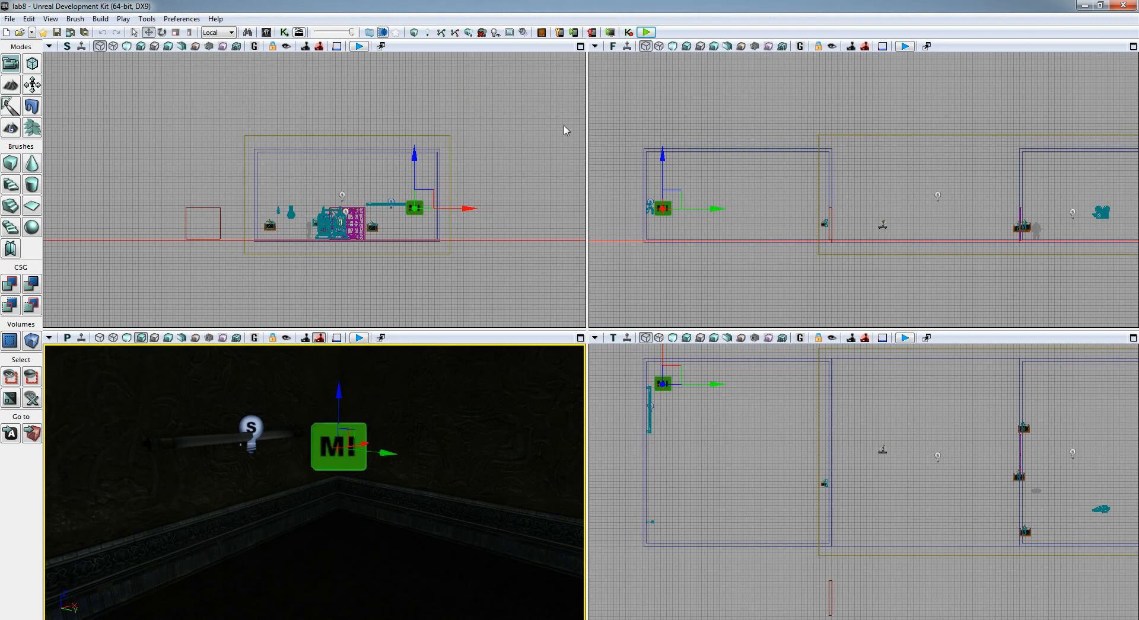
In Matinee sequence SeqAct_Interp_0, add a Vector Material Param key at 2.302 seconds, adjust the final key's curve tangents, and close Matinee
left_click(299, 33)
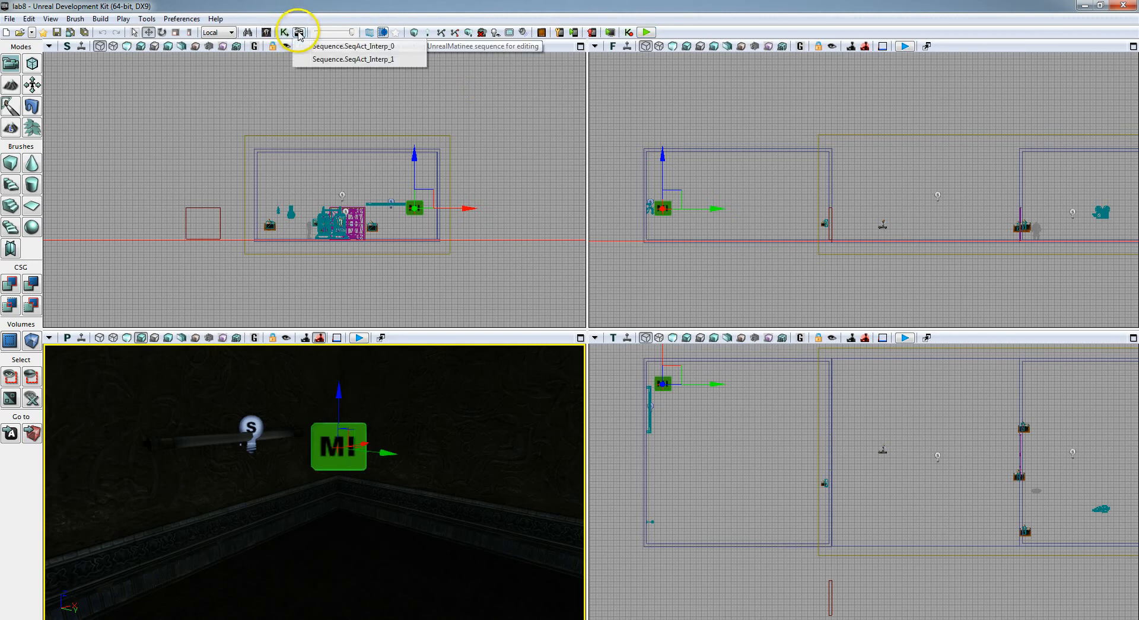
left_click(334, 45)
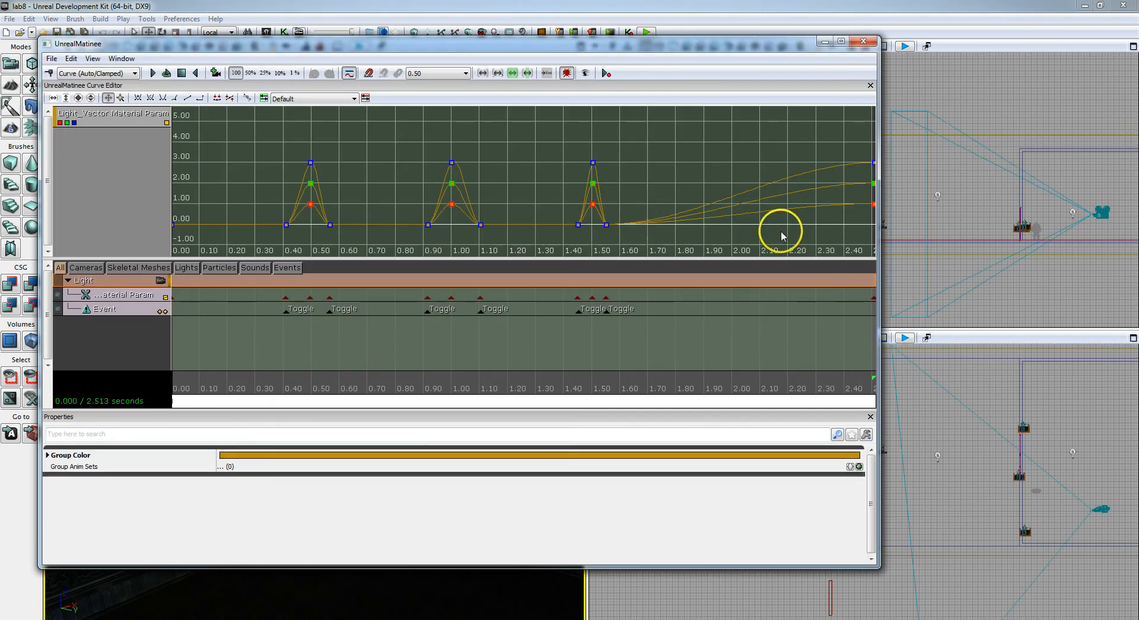
left_click_drag(764, 248, 620, 215)
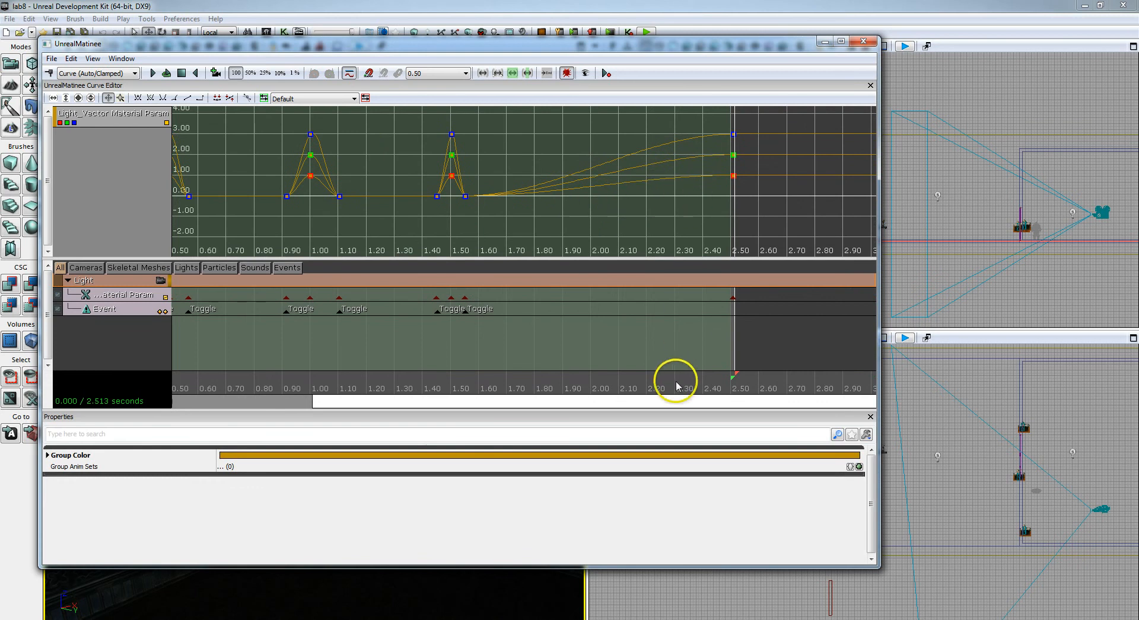
left_click(119, 297)
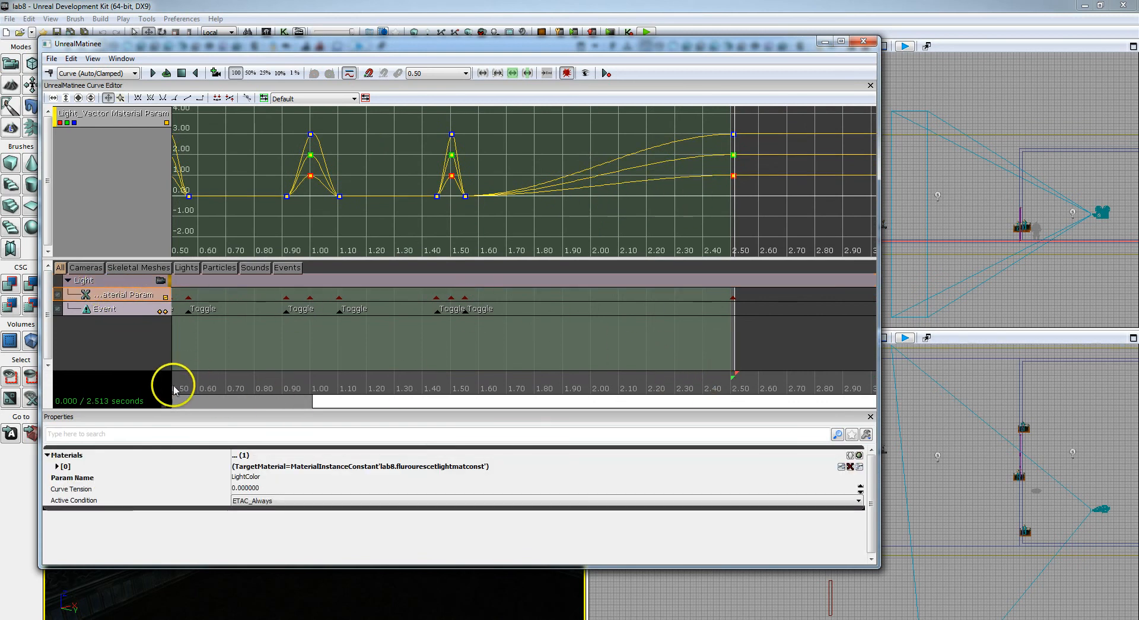
left_click_drag(174, 387, 674, 379)
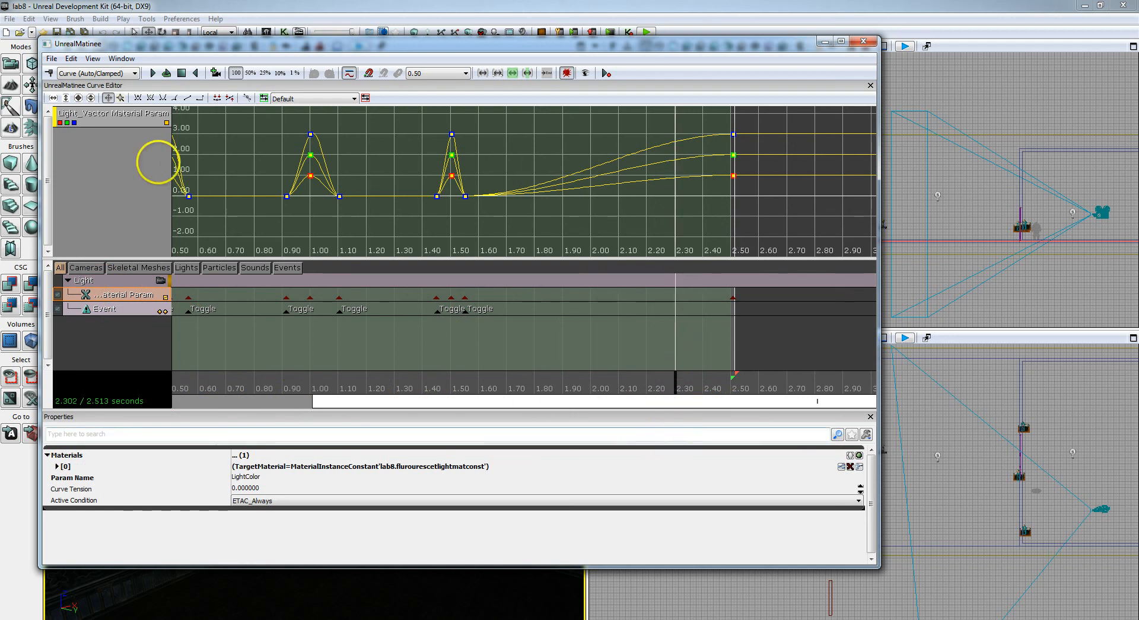
left_click(49, 73)
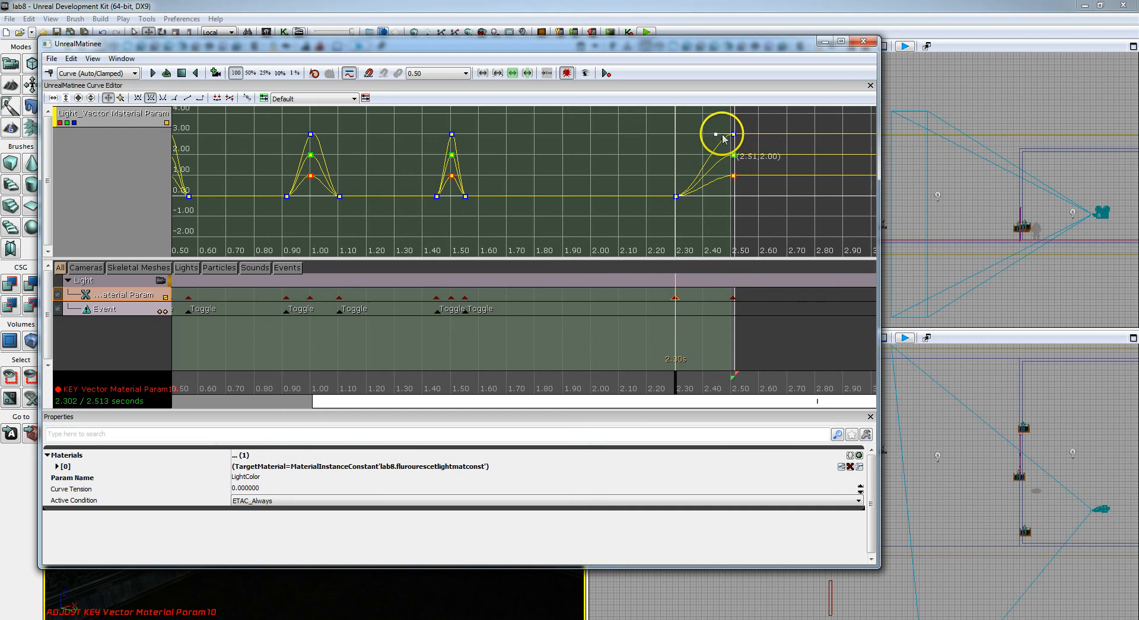
left_click_drag(717, 138, 718, 167)
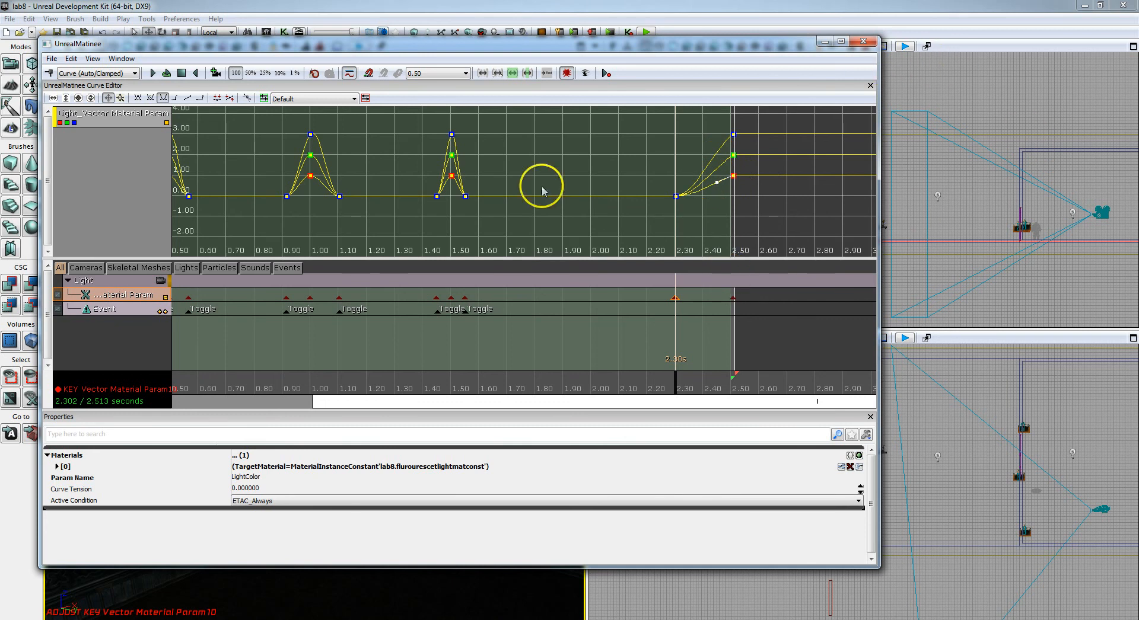
left_click(864, 42)
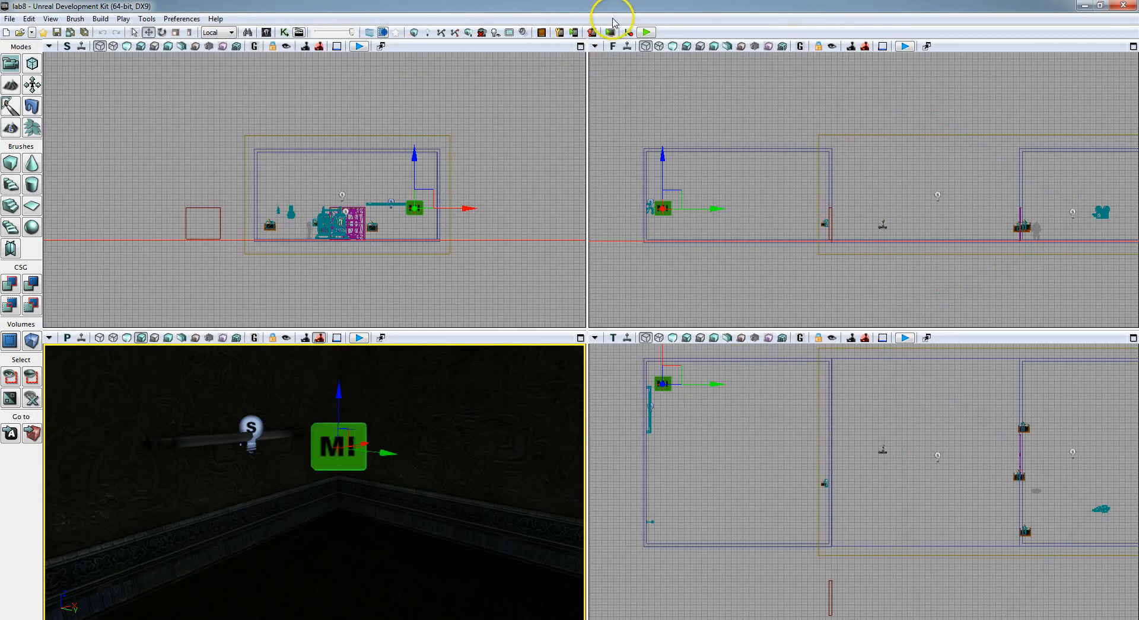
Play-test the level again, walking up to the fluorescent light to check its revised flicker, and exit the preview
left_click(646, 33)
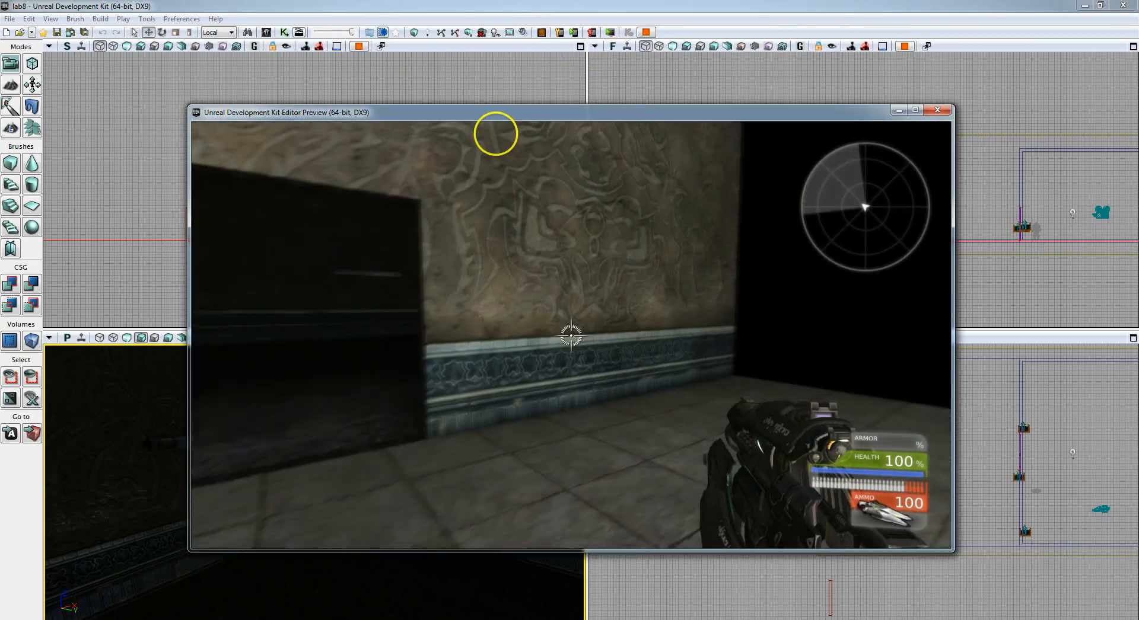
key("w")
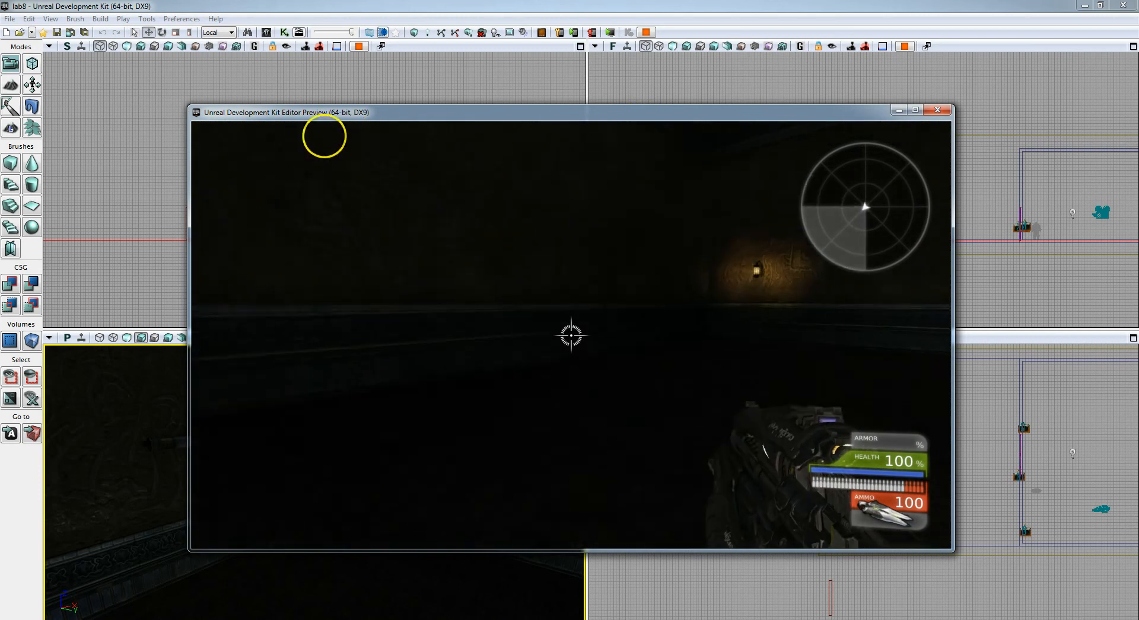
key("w")
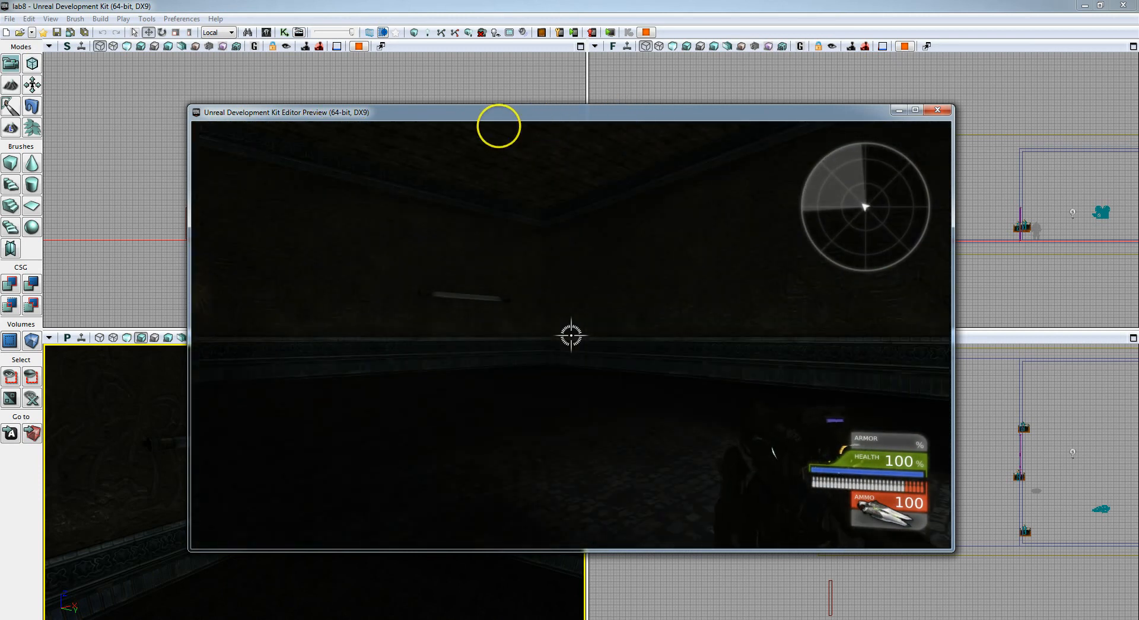
key("w")
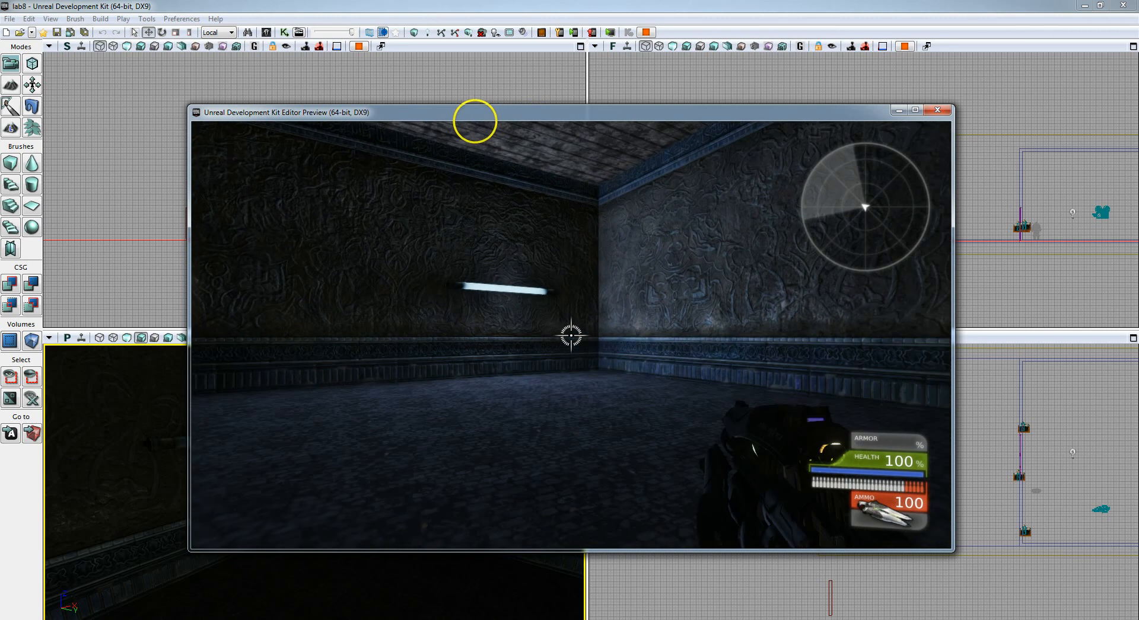
key("w")
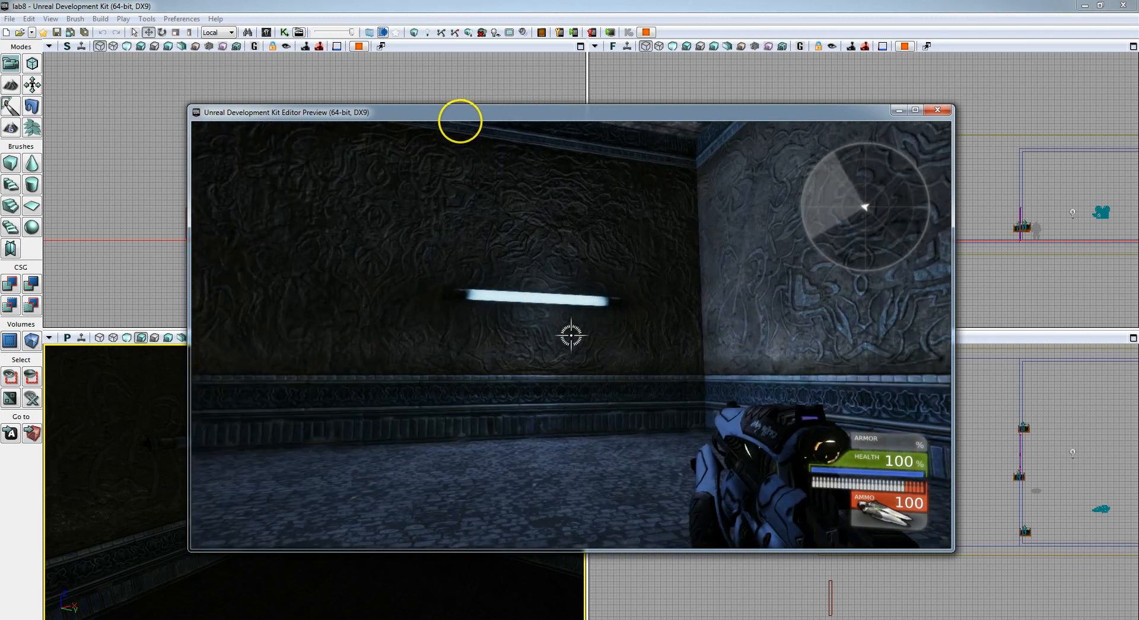
key("w")
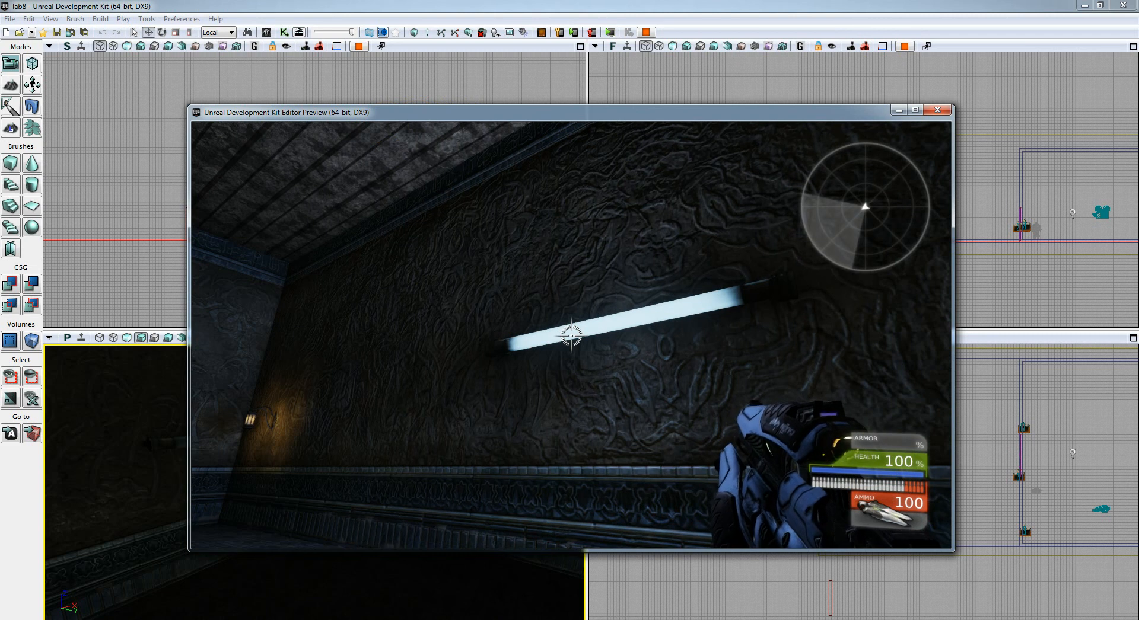
key("Escape")
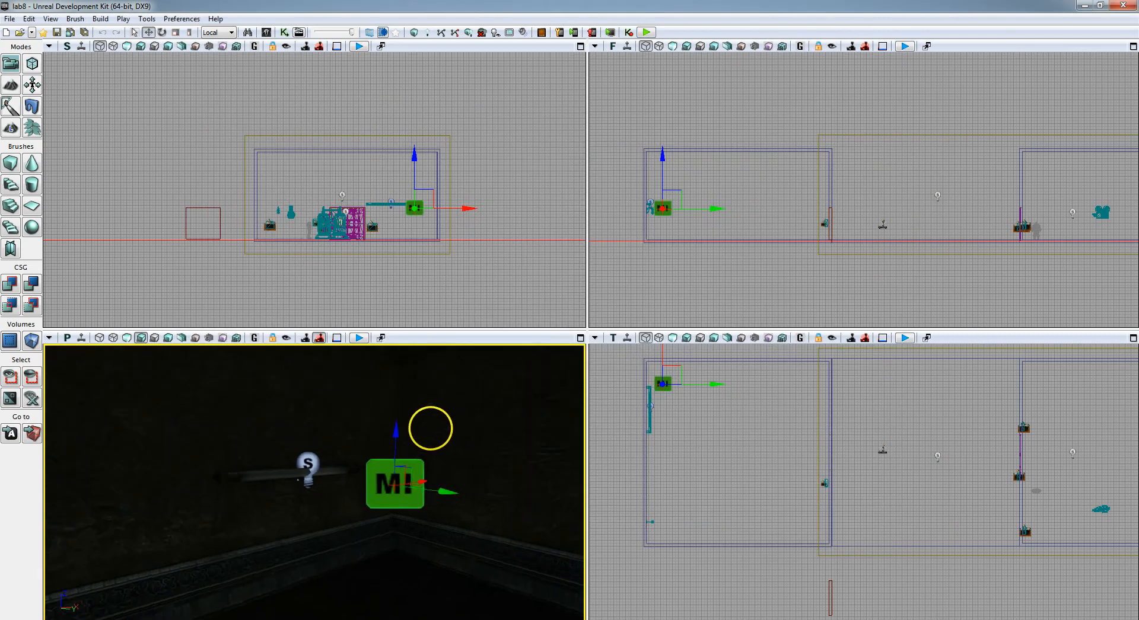
Copy the fluorescent light mesh and paste it on the same wall beside the original fixture
mouse_move(430, 428)
right_mouse_down()
mouse_move(419, 445)
mouse_move(428, 430)
right_mouse_up()
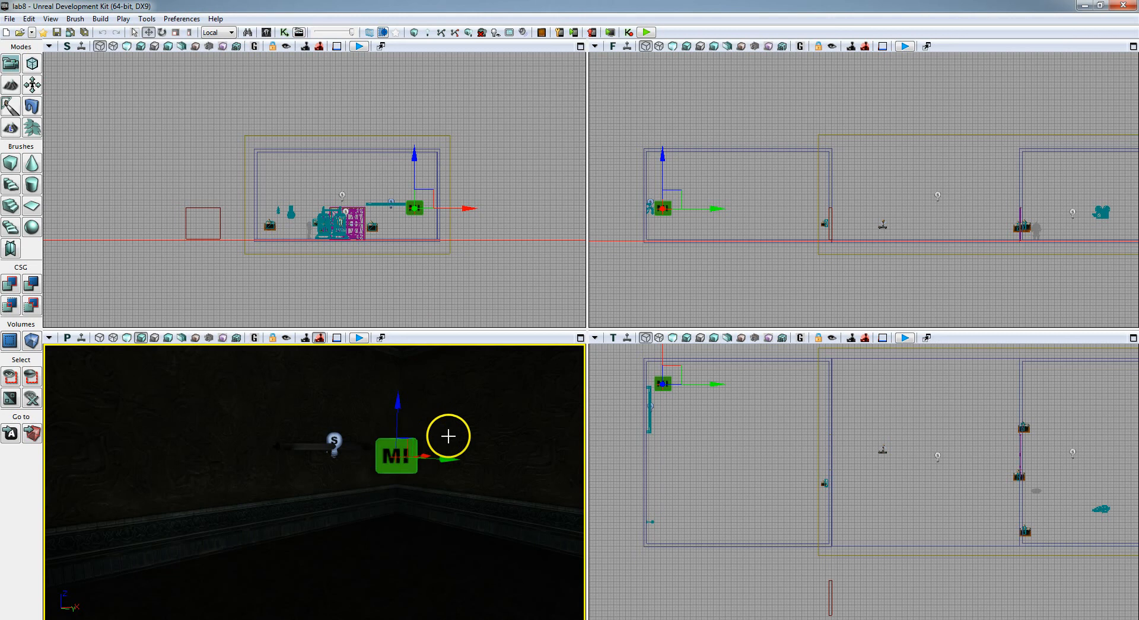
right_click_drag(492, 498, 435, 472)
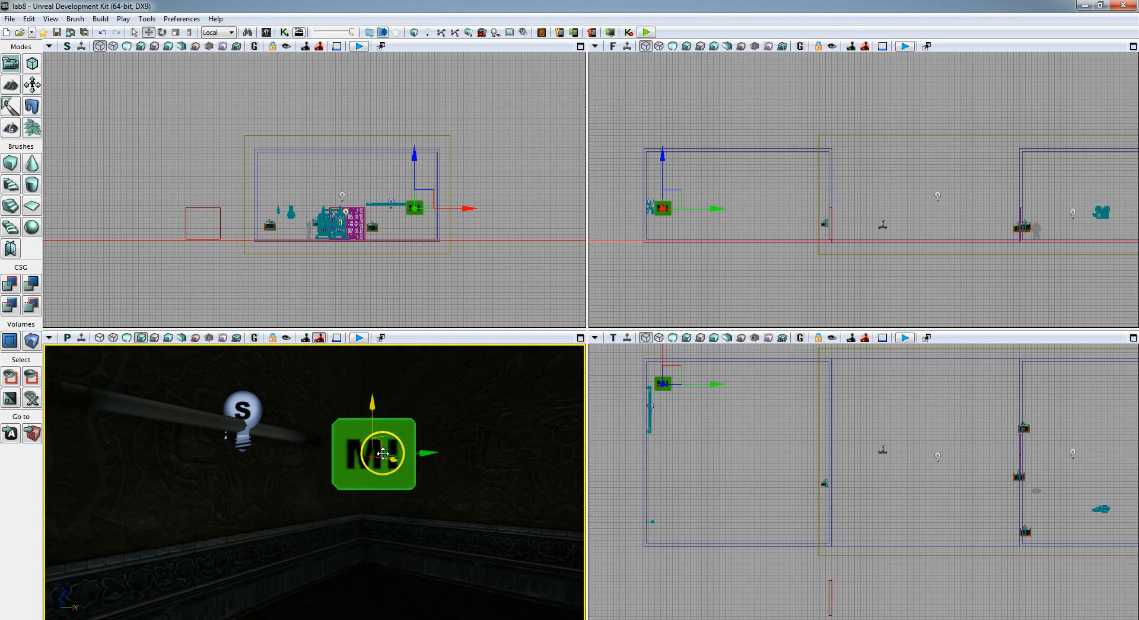
right_click_drag(433, 555, 387, 556)
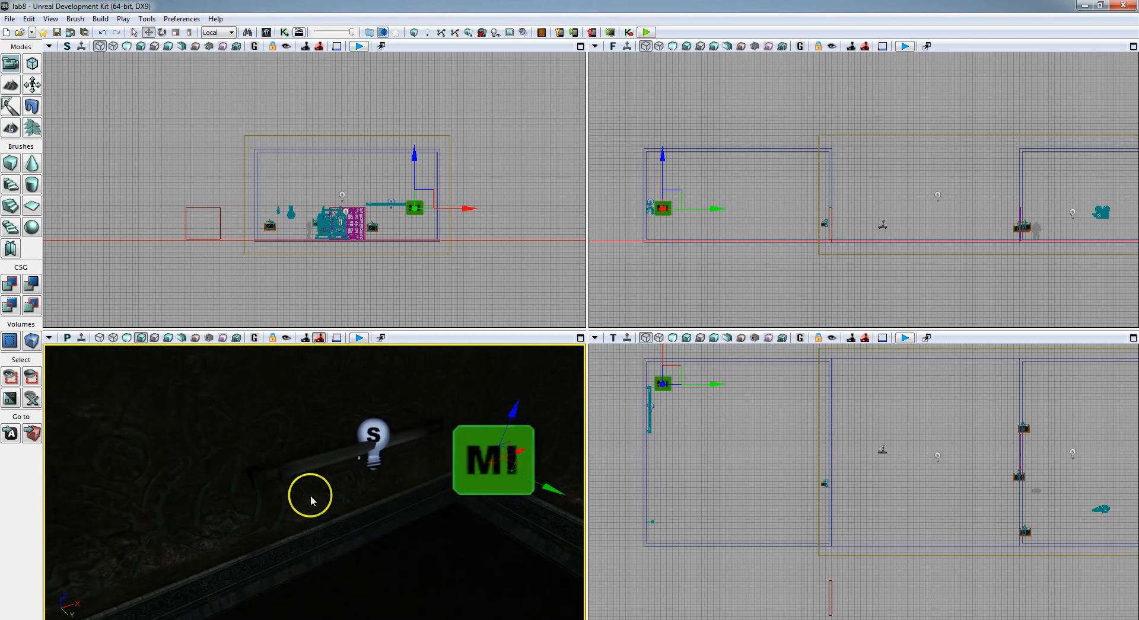
left_click(337, 457)
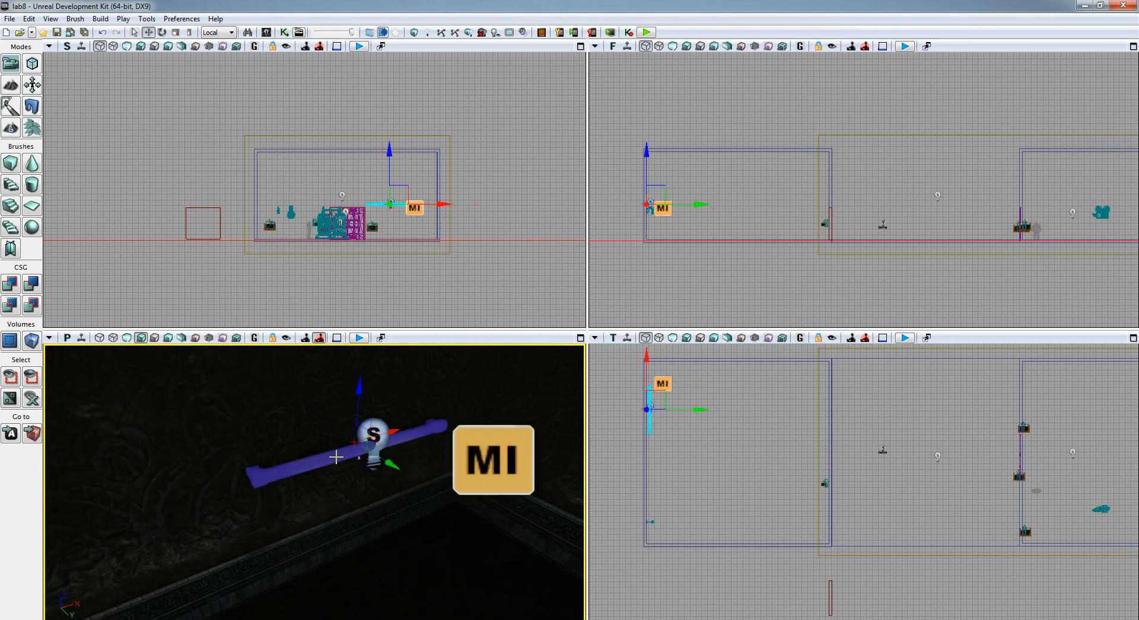
right_click(336, 461)
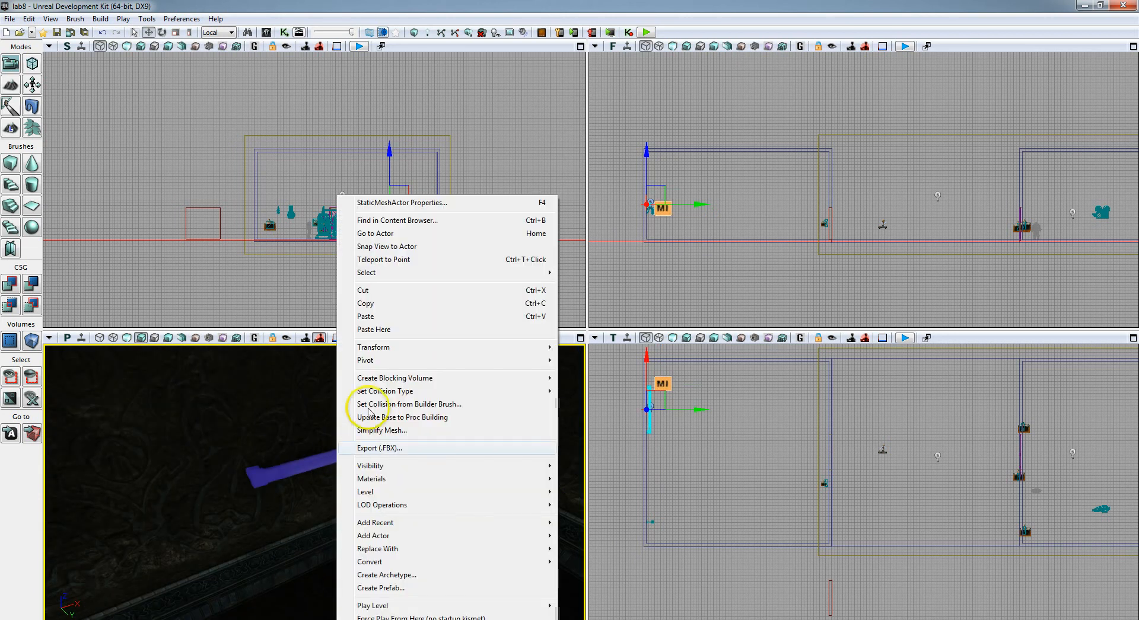
left_click(394, 303)
right_click_drag(434, 391, 364, 395)
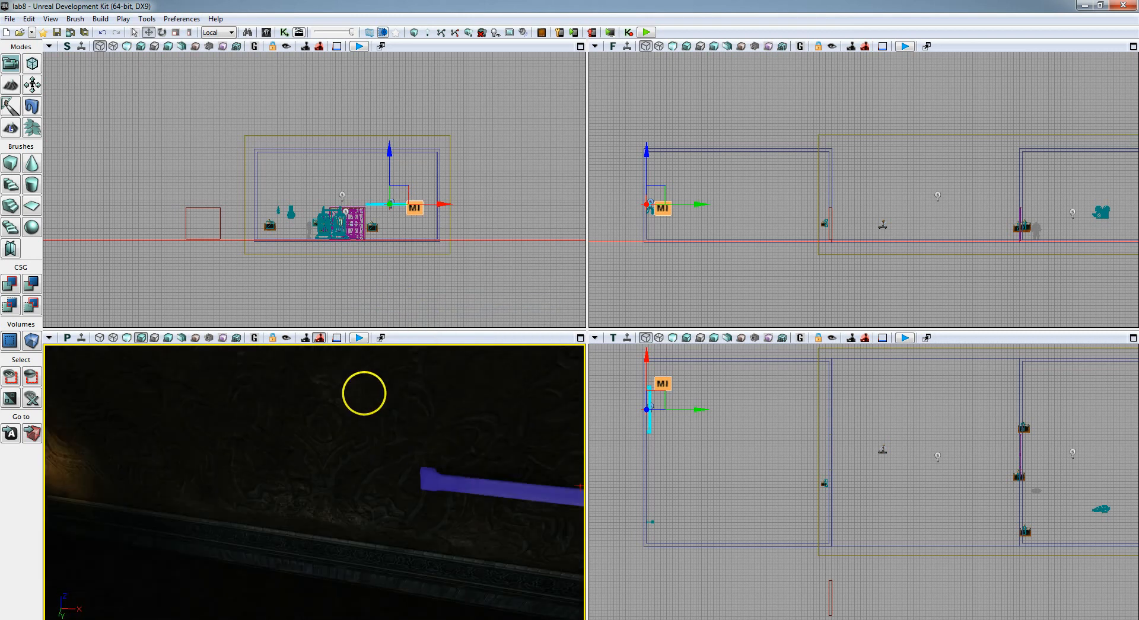
right_click(265, 435)
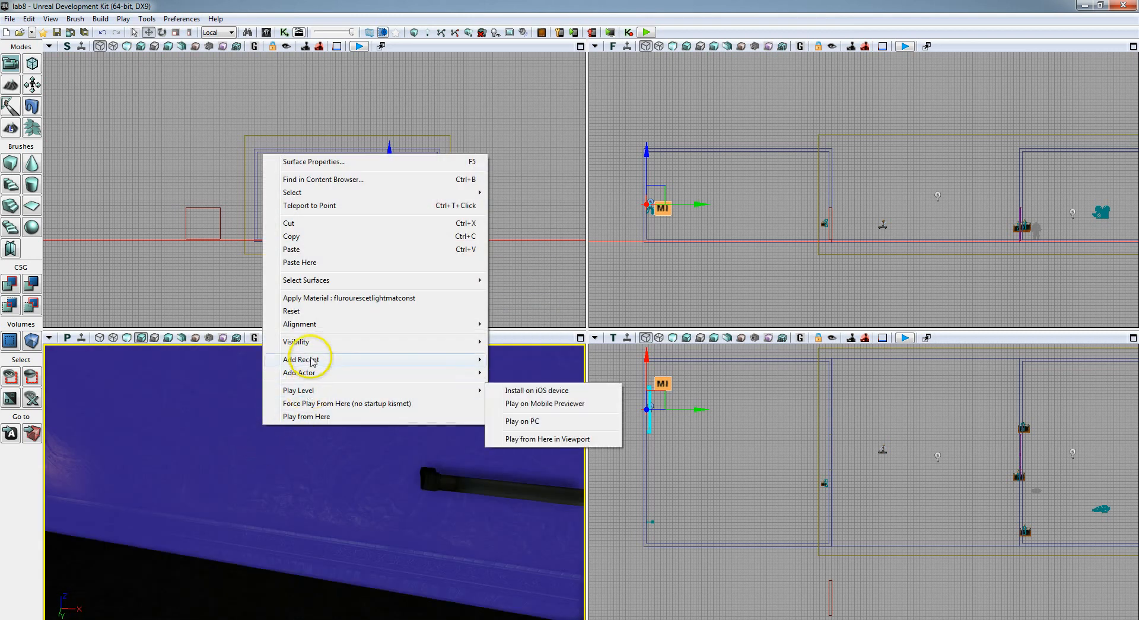
left_click(296, 263)
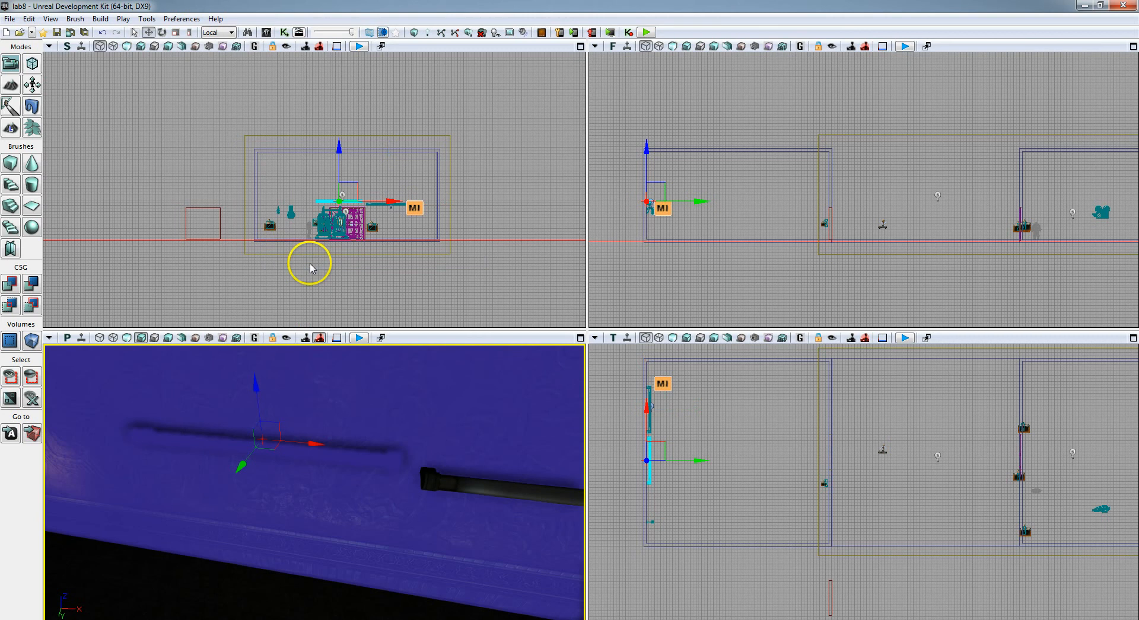
Select the pasted fluorescent light and lower it along the wall to line up with the original fixture
right_click_drag(302, 423, 338, 422)
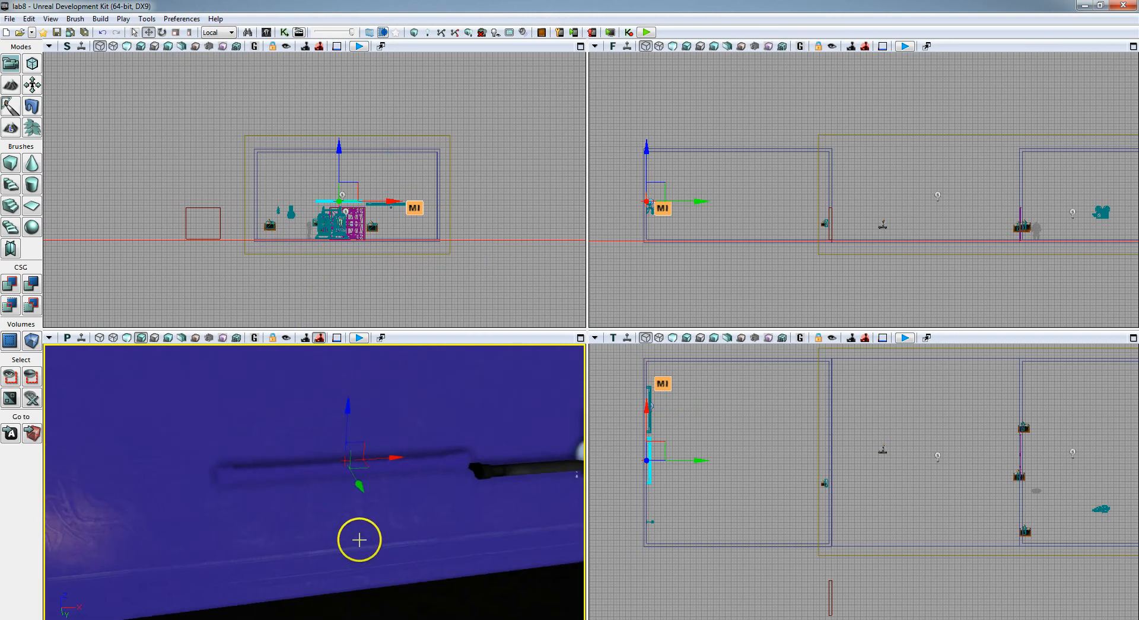
left_click(465, 601)
right_click_drag(465, 602, 515, 616)
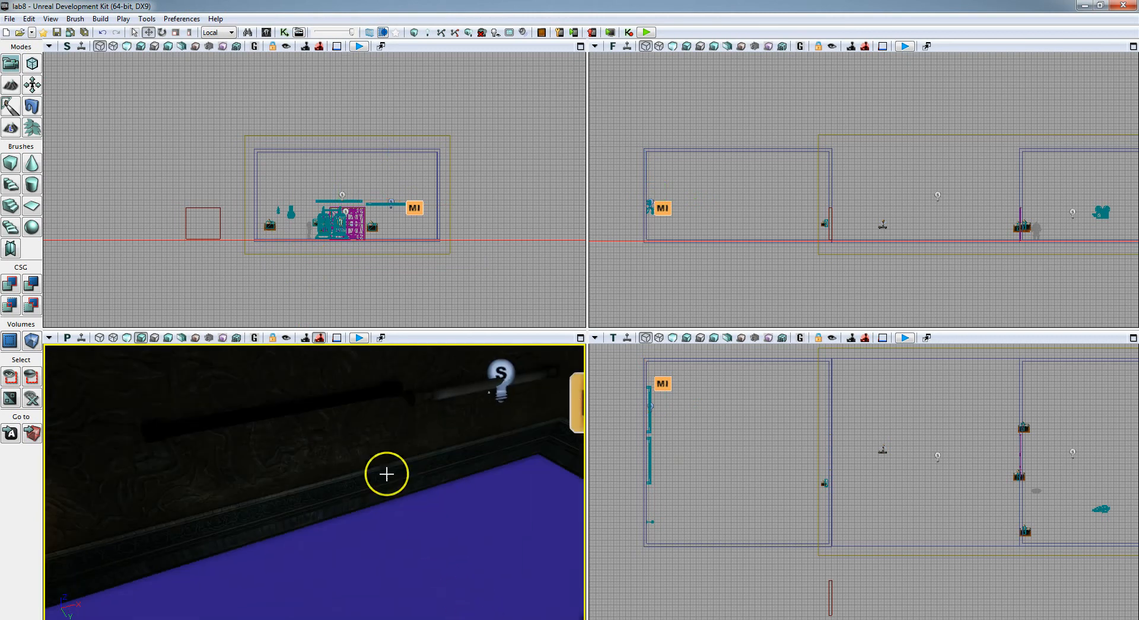
left_click(336, 403)
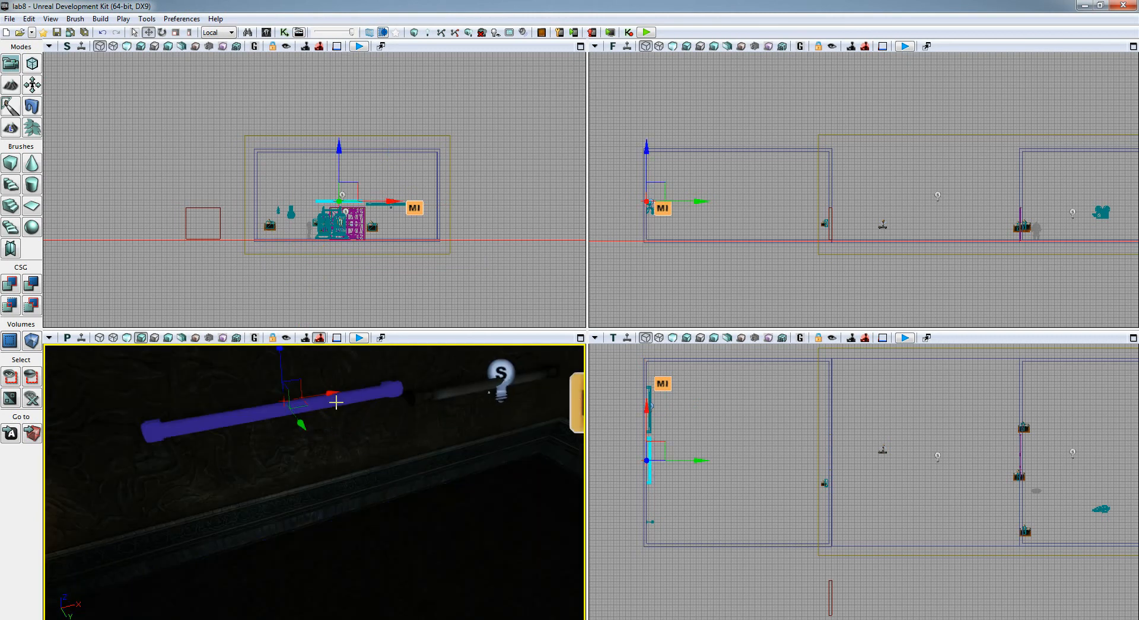
right_click_drag(419, 493, 394, 483)
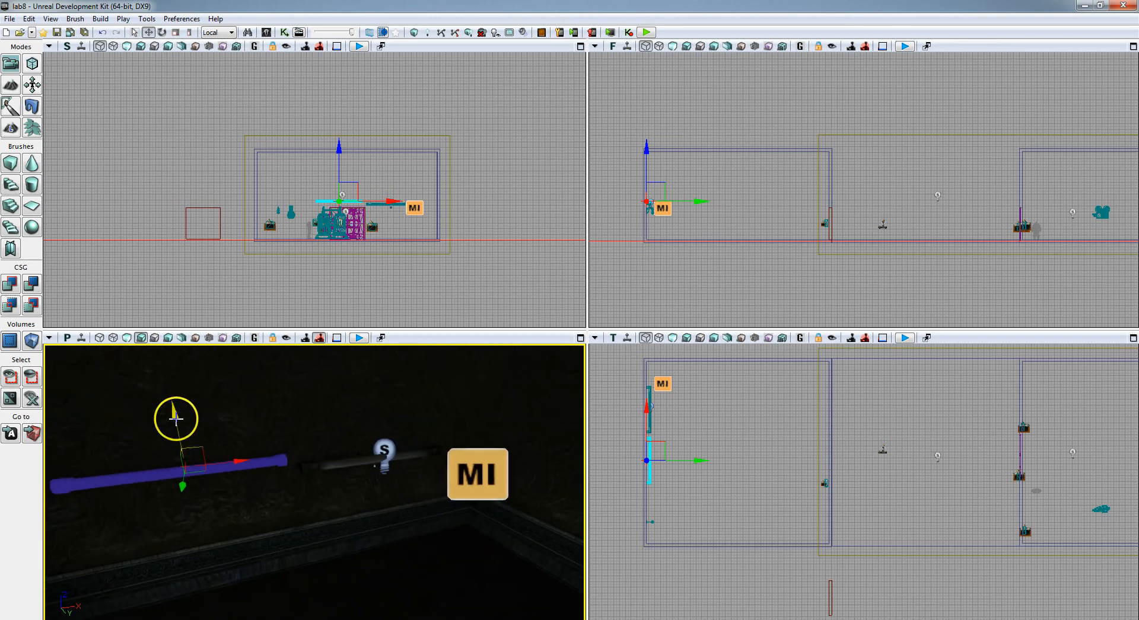
left_click_drag(177, 418, 179, 432)
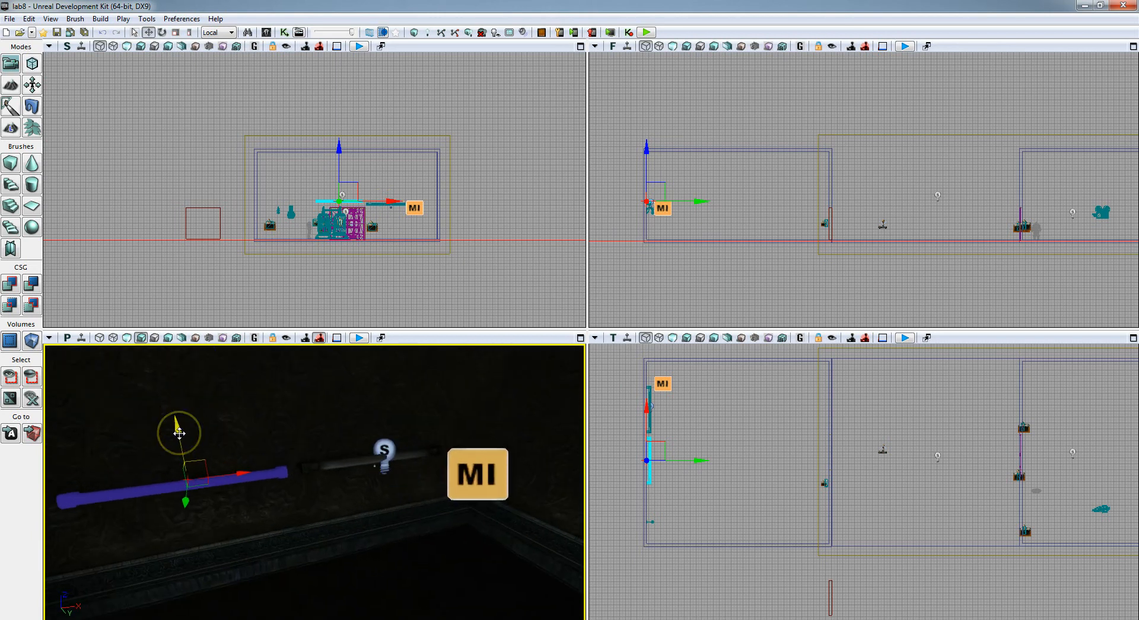
right_click_drag(274, 528, 308, 558)
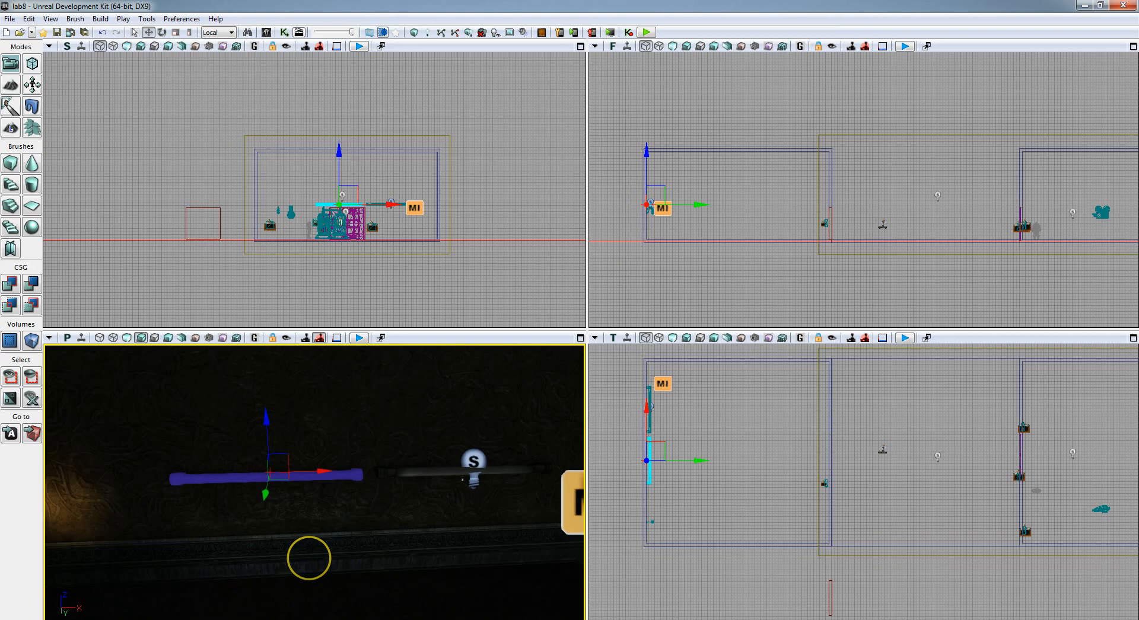
Select the point light at the original fixture and start a map build
left_click(473, 460)
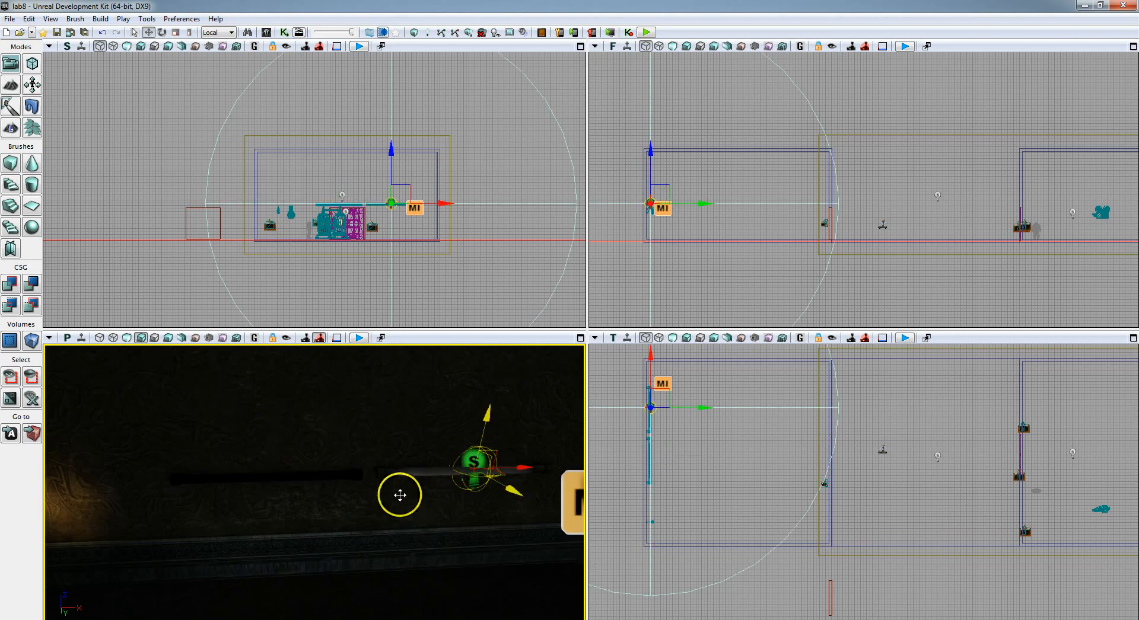
left_click(468, 32)
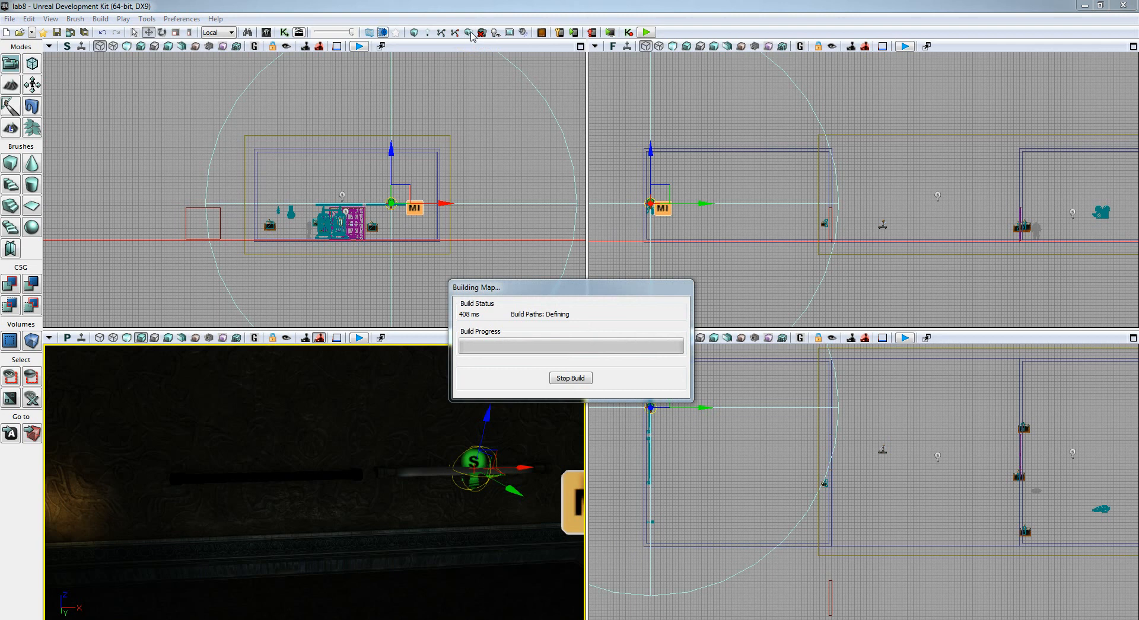
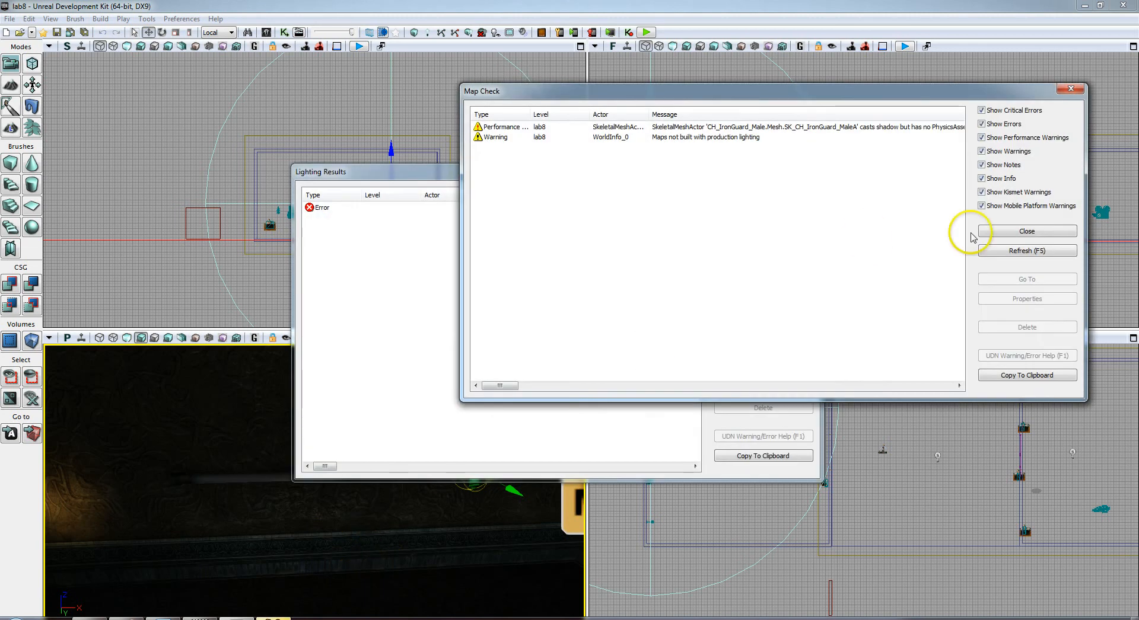
Close the build reports, play-test the level up to the two fluorescent lights to check their flicker, and exit the preview
left_click(1037, 229)
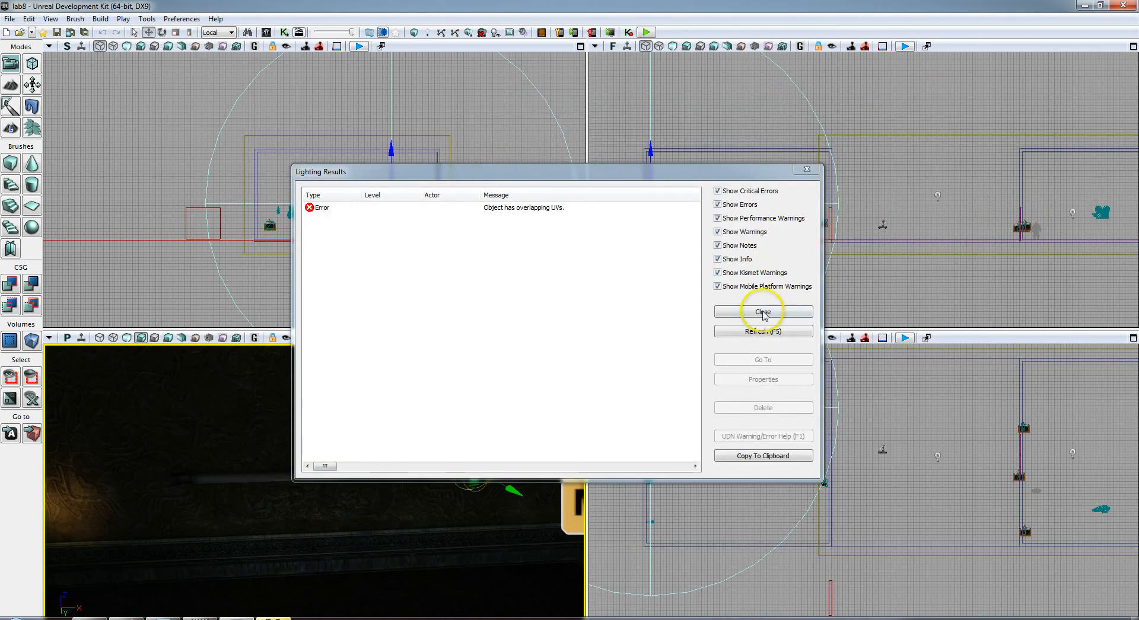
left_click(758, 310)
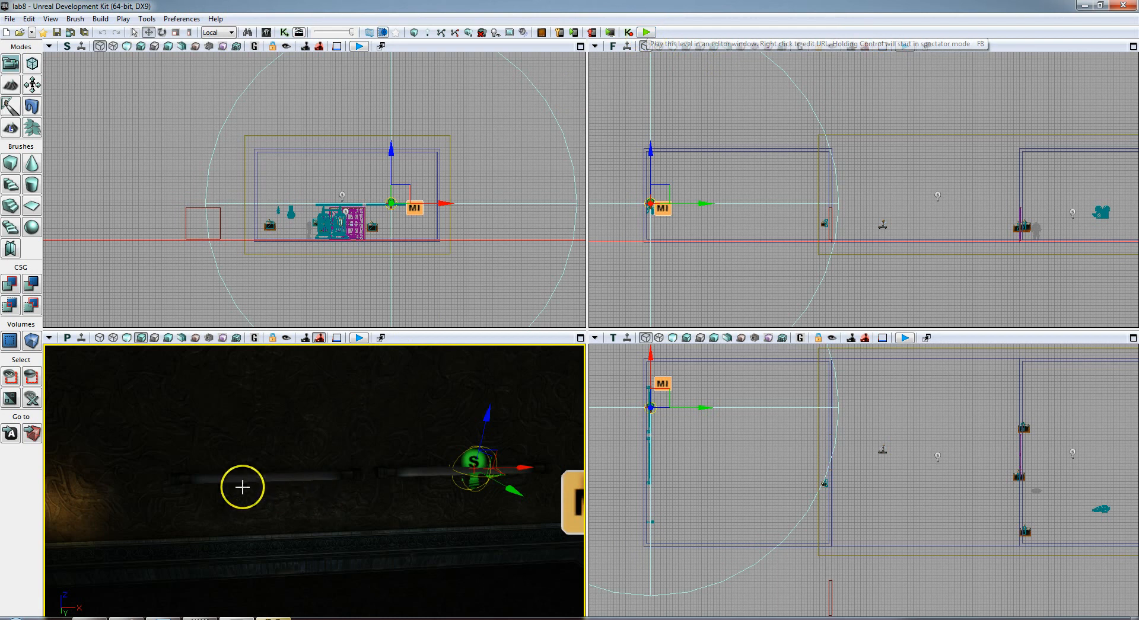
left_click(647, 32)
key("w")
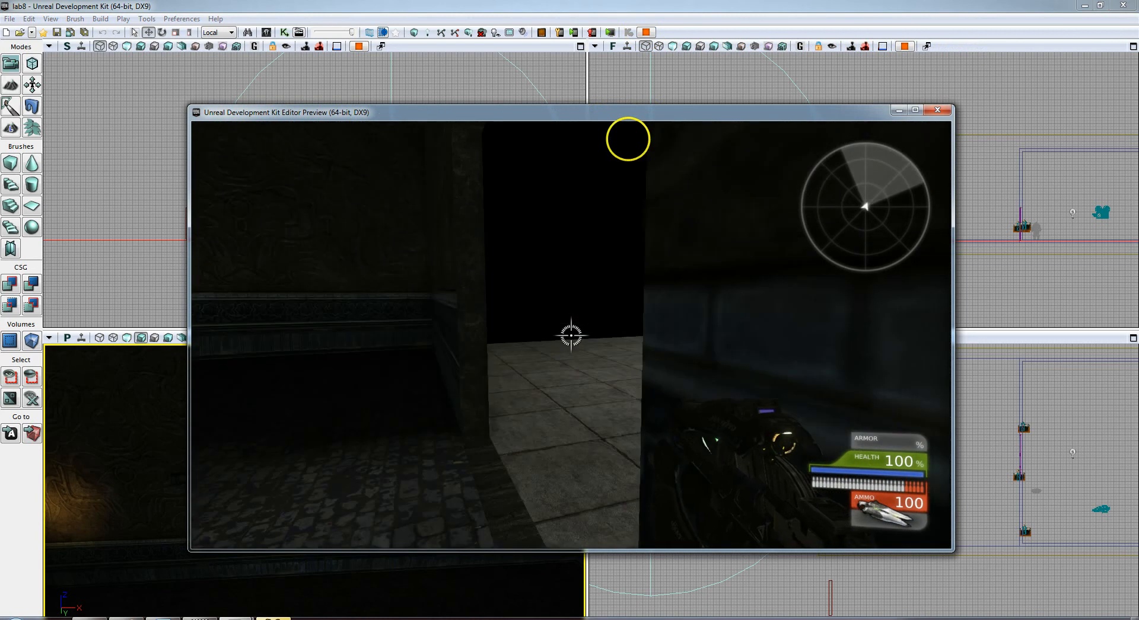
key("w")
key("w")
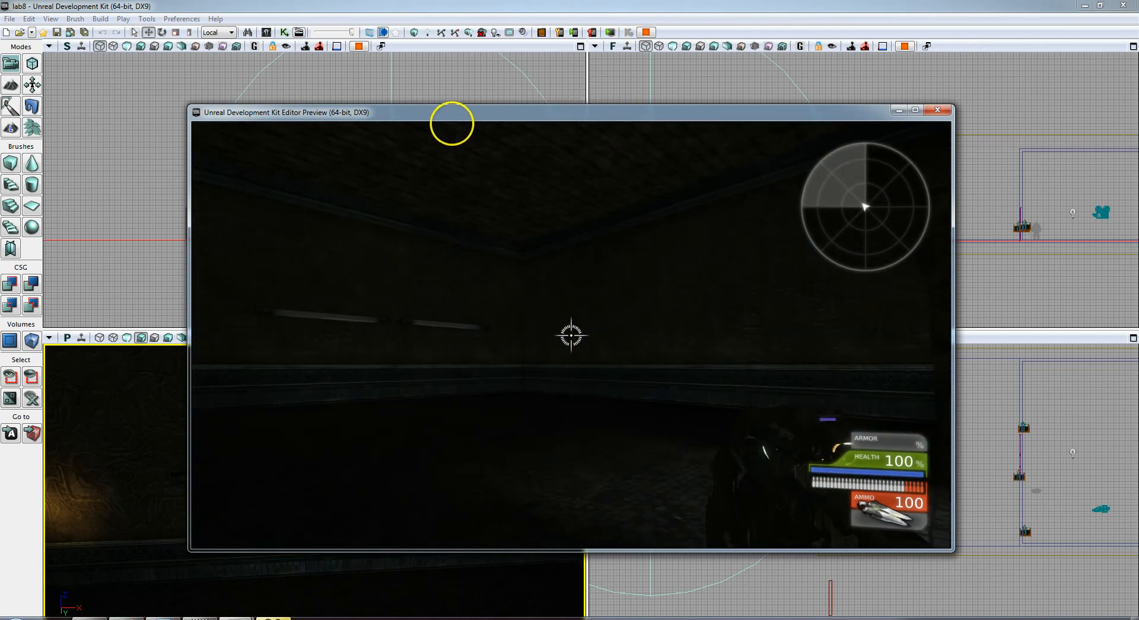
key("w")
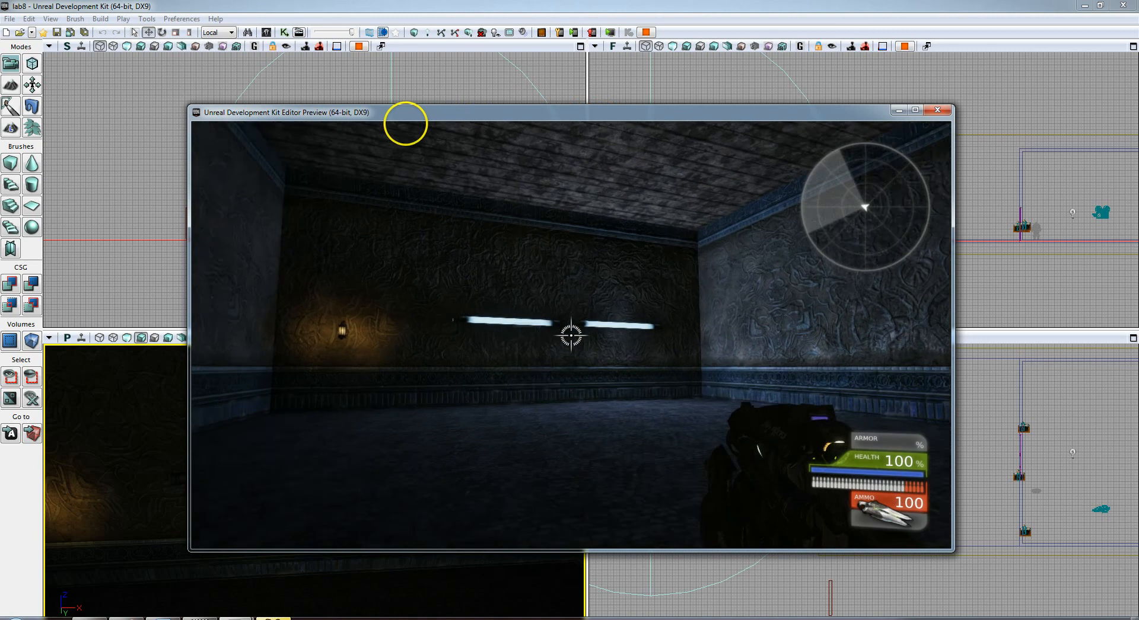
key("w")
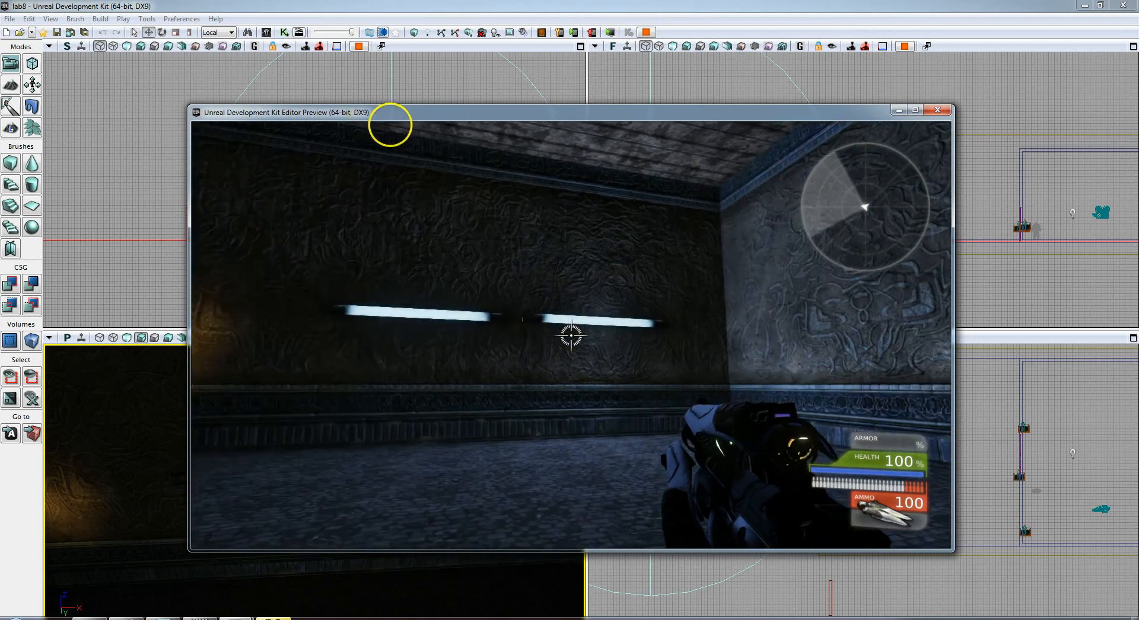
key("w")
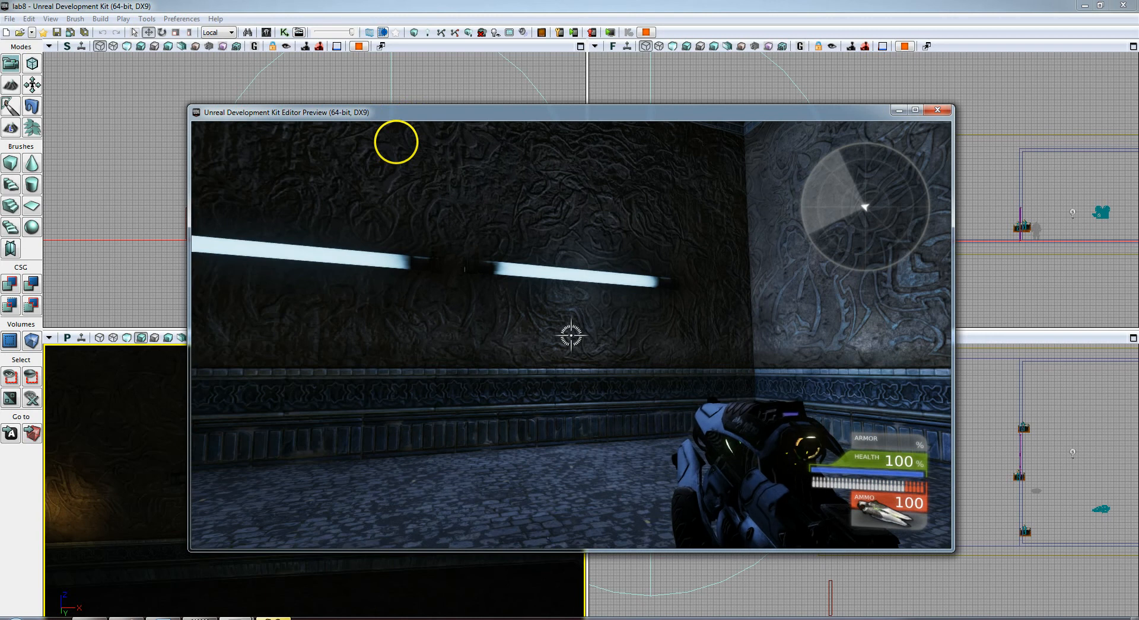
key("Escape")
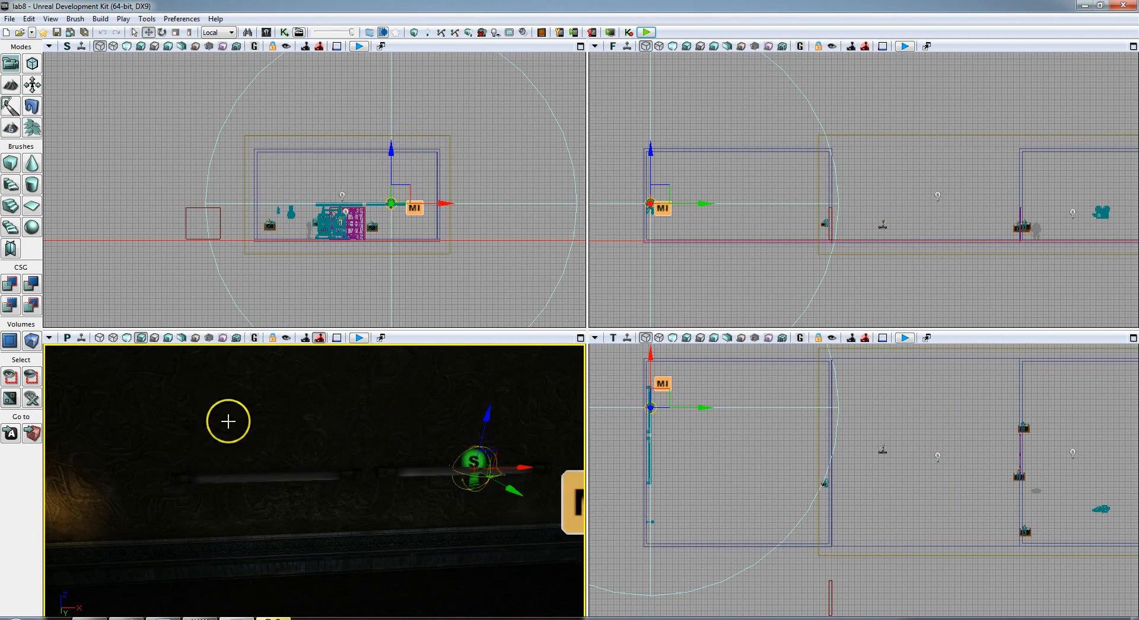
Copy the point light from the original fixture, paste it at the second fluorescent light, and pull it slightly out from the wall
right_click(478, 463)
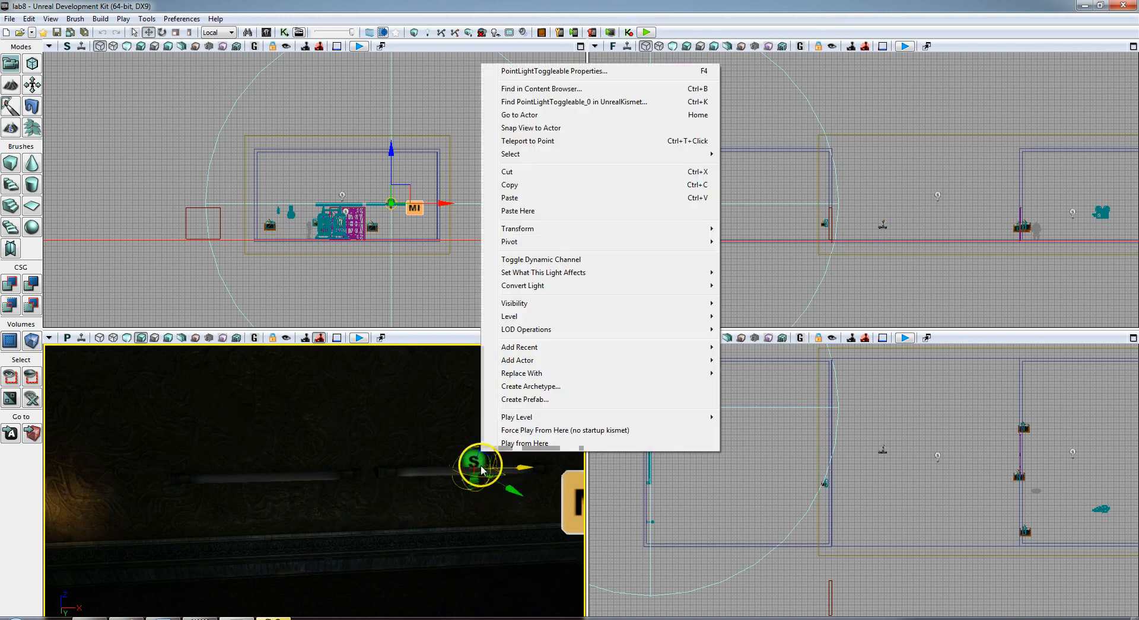
left_click(509, 184)
right_click(283, 481)
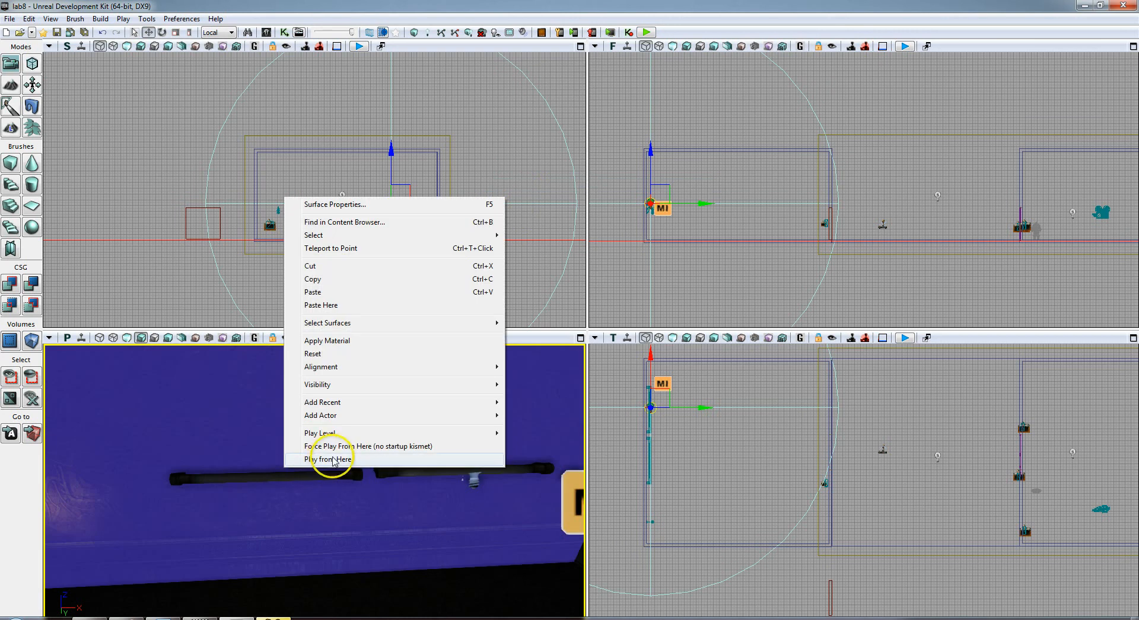
left_click(321, 306)
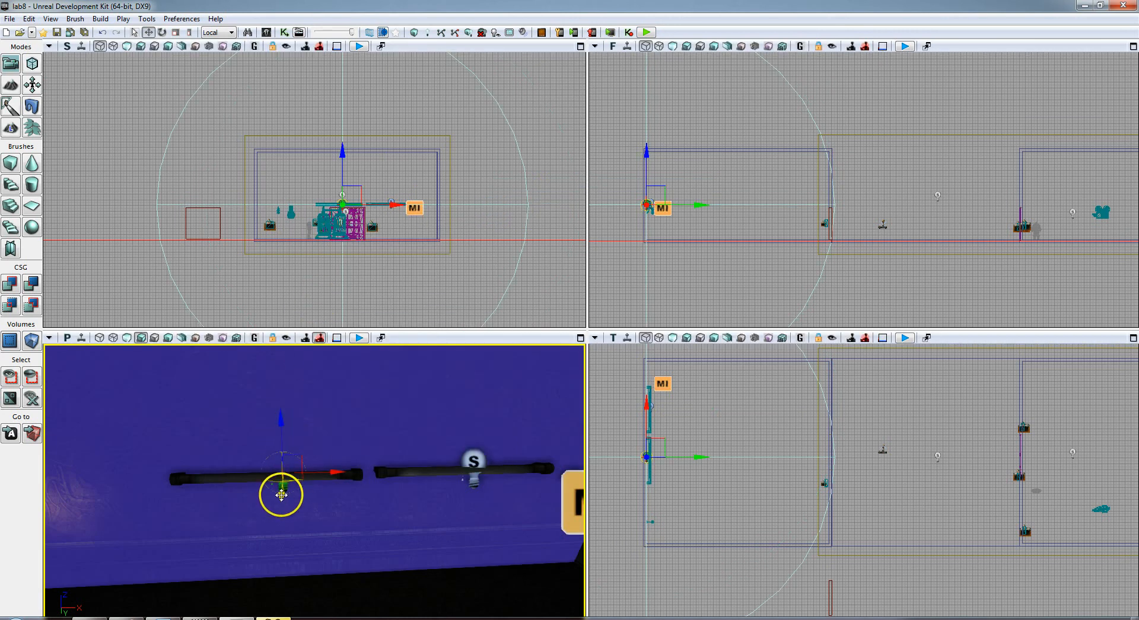
left_click_drag(282, 498, 280, 509)
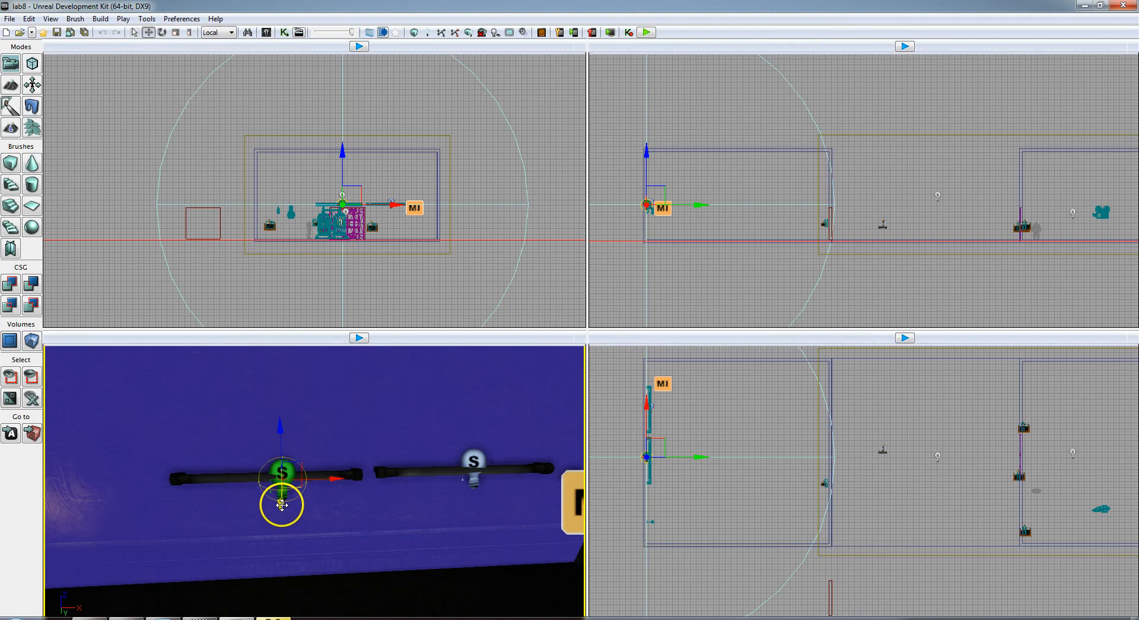
In Kismet, create an object variable for the pasted point light, link it to the Toggle action's Target, and close Kismet
left_click(286, 33)
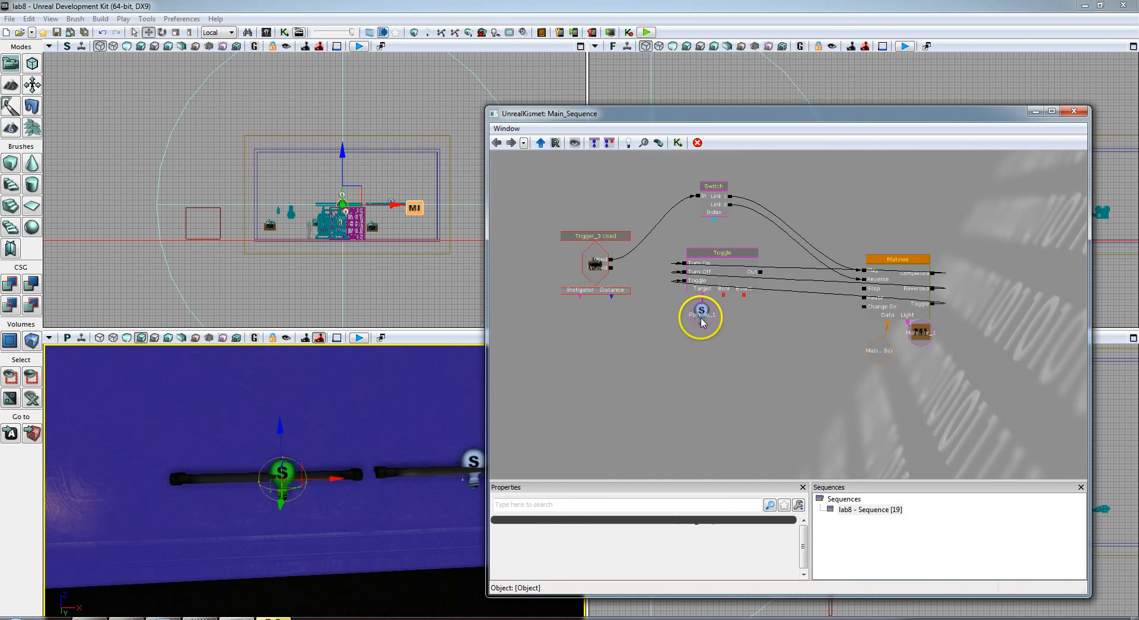
right_click(701, 355)
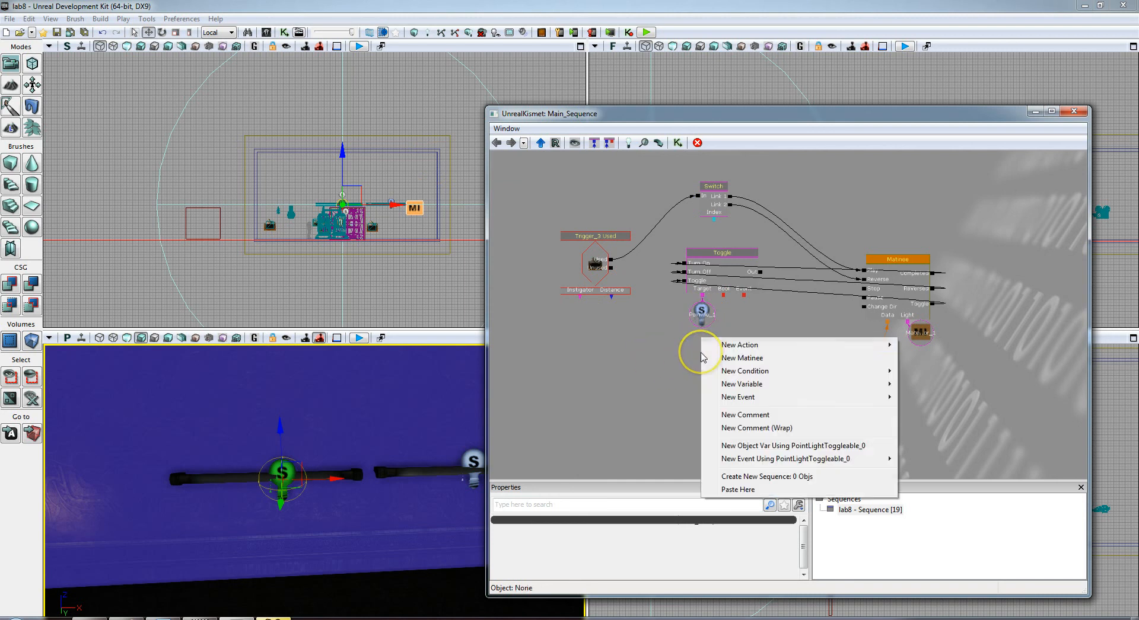
mouse_move(733, 348)
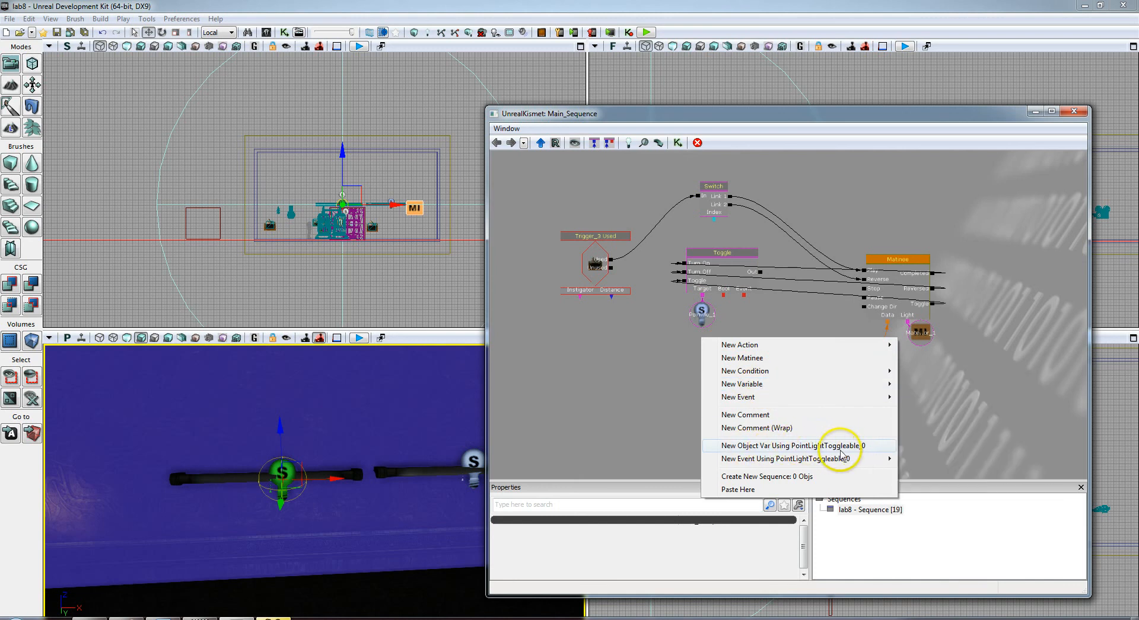
left_click(792, 445)
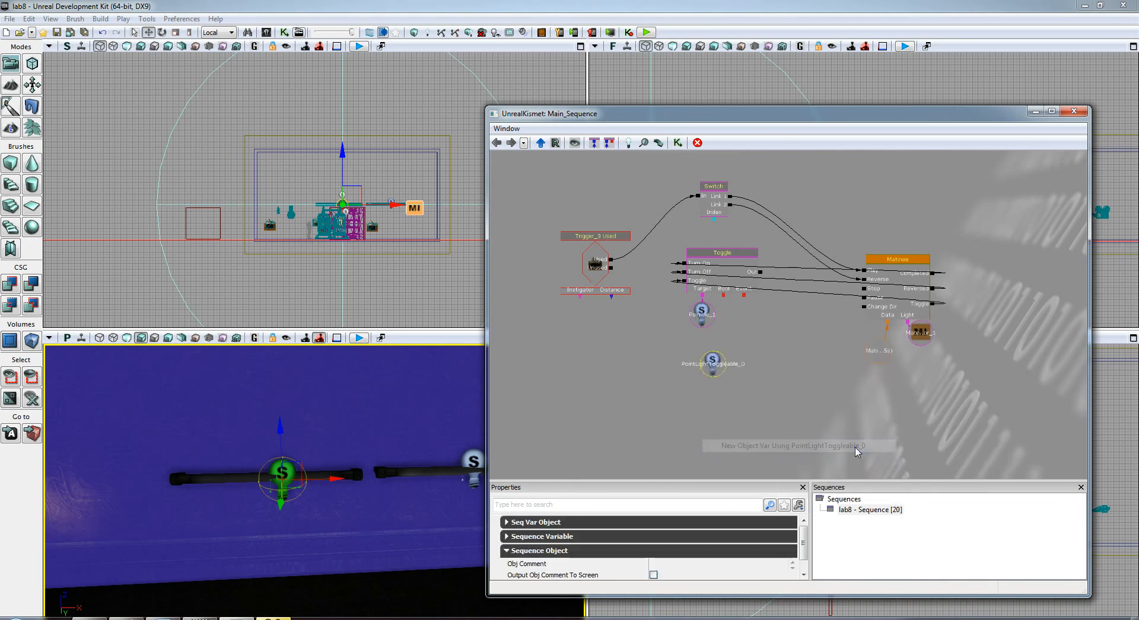
left_click_drag(717, 355, 712, 327)
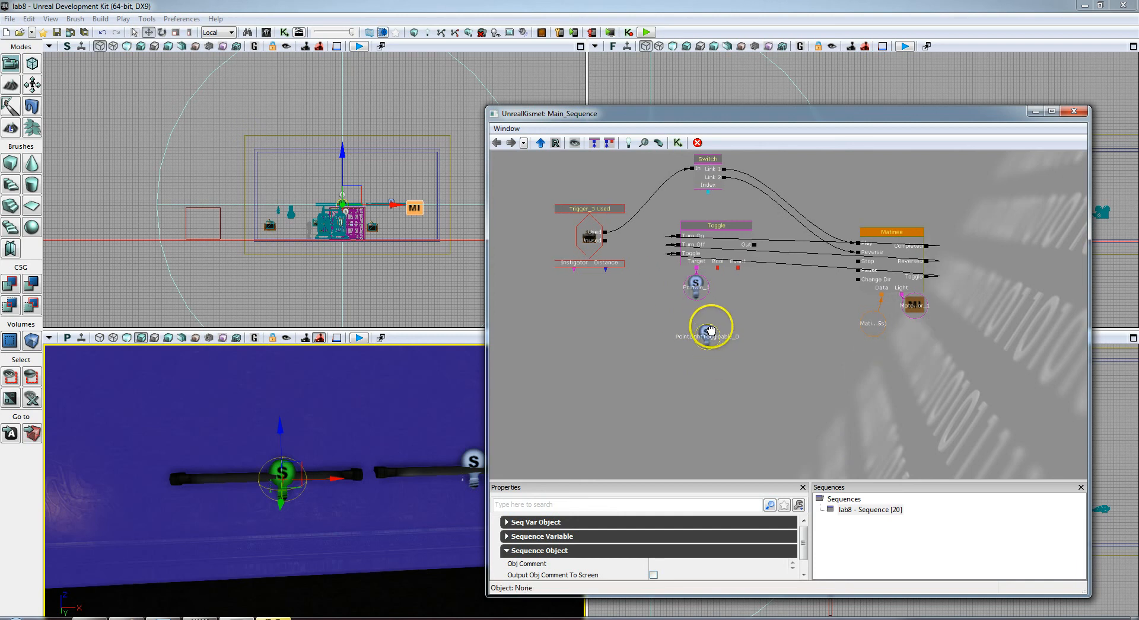
left_click_drag(697, 268, 711, 332)
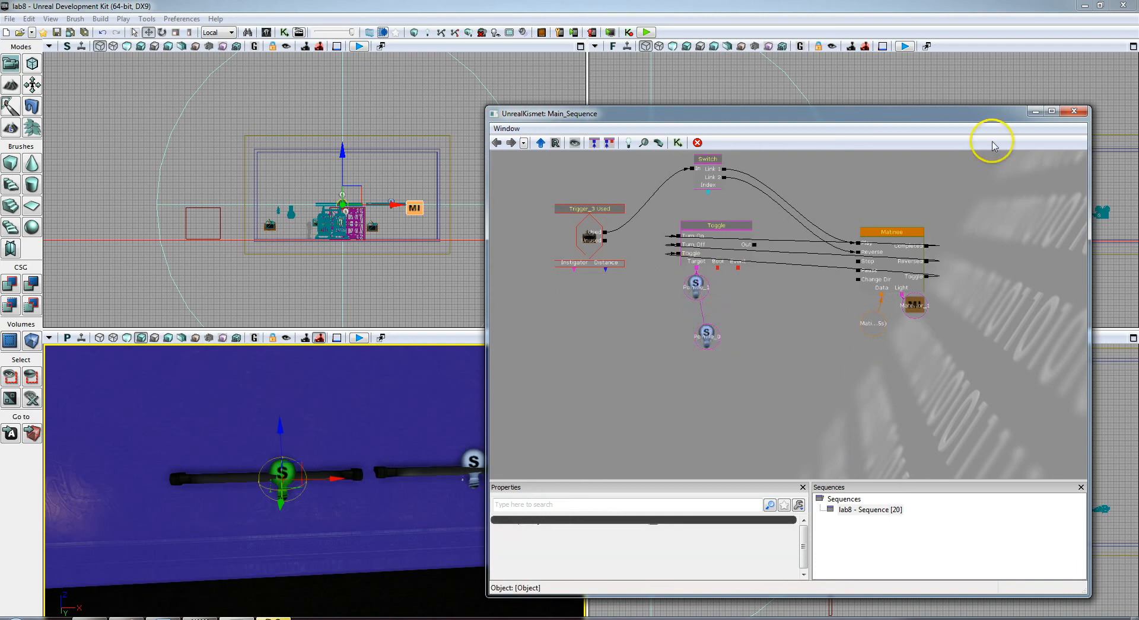
left_click(1073, 112)
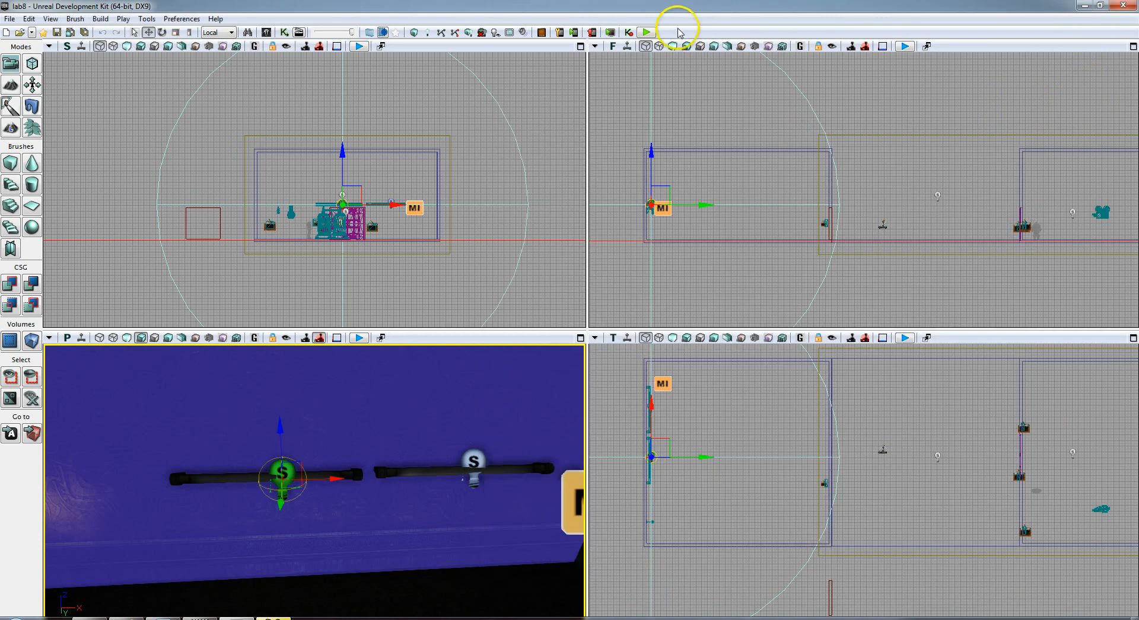
Rebuild the lighting at Preview quality with Lightmass enabled and close the Swarm Agent and the build reports
left_click(647, 32)
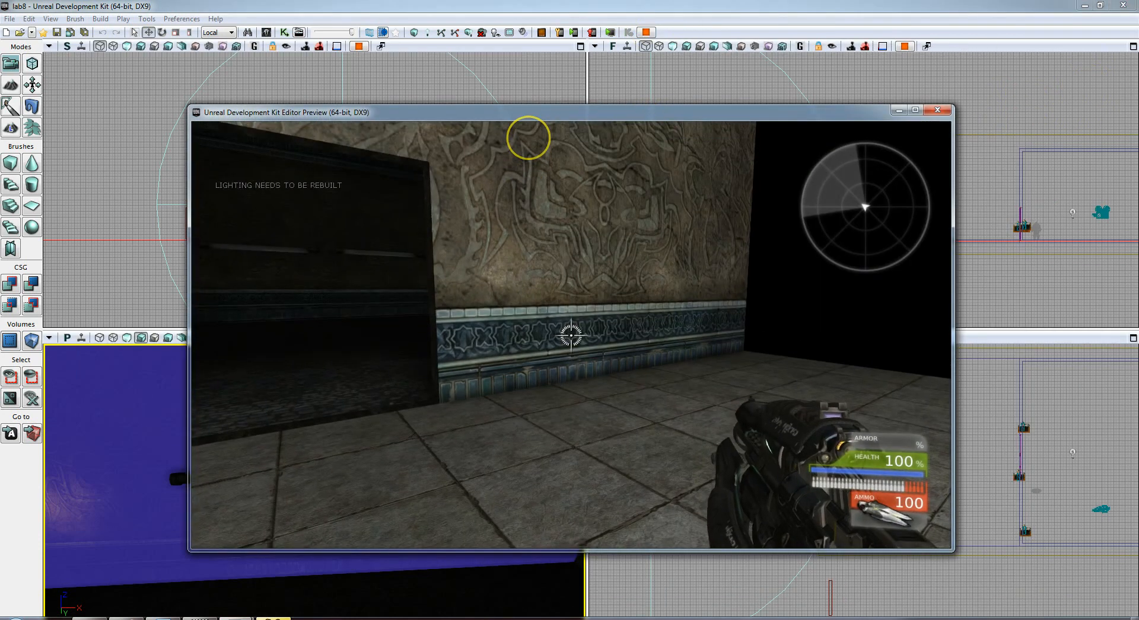
key("Escape")
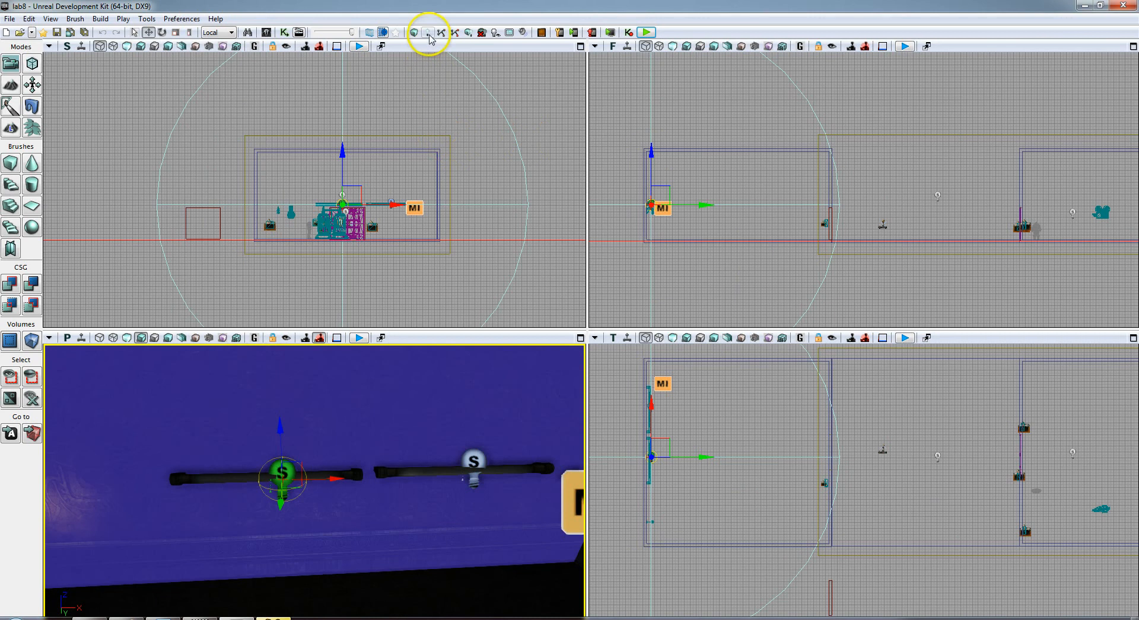
left_click(428, 33)
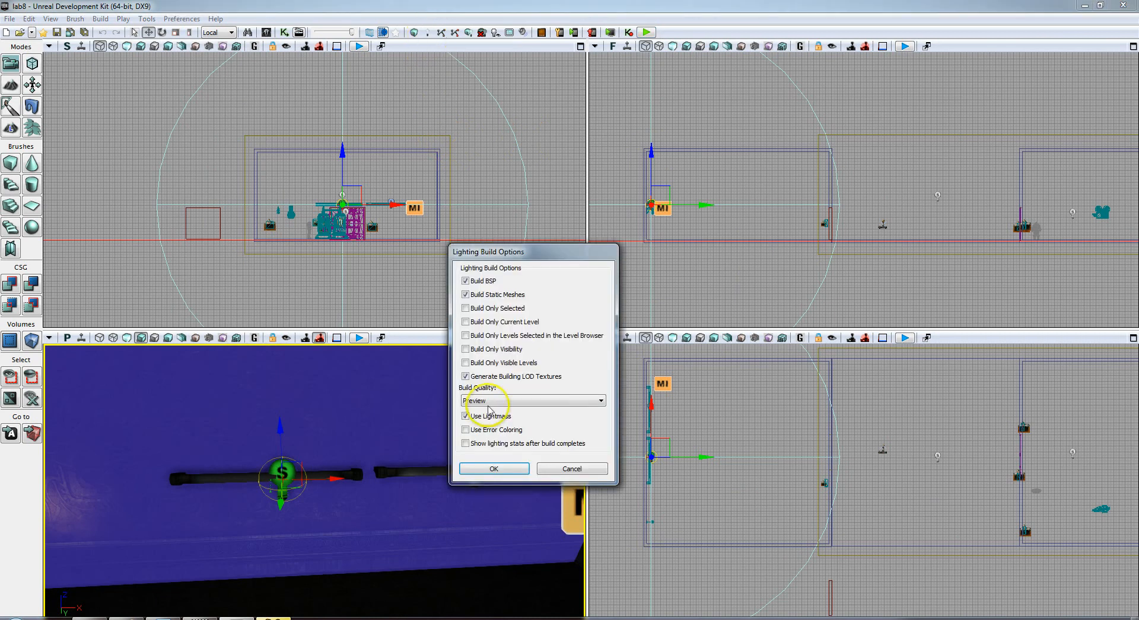
left_click(497, 469)
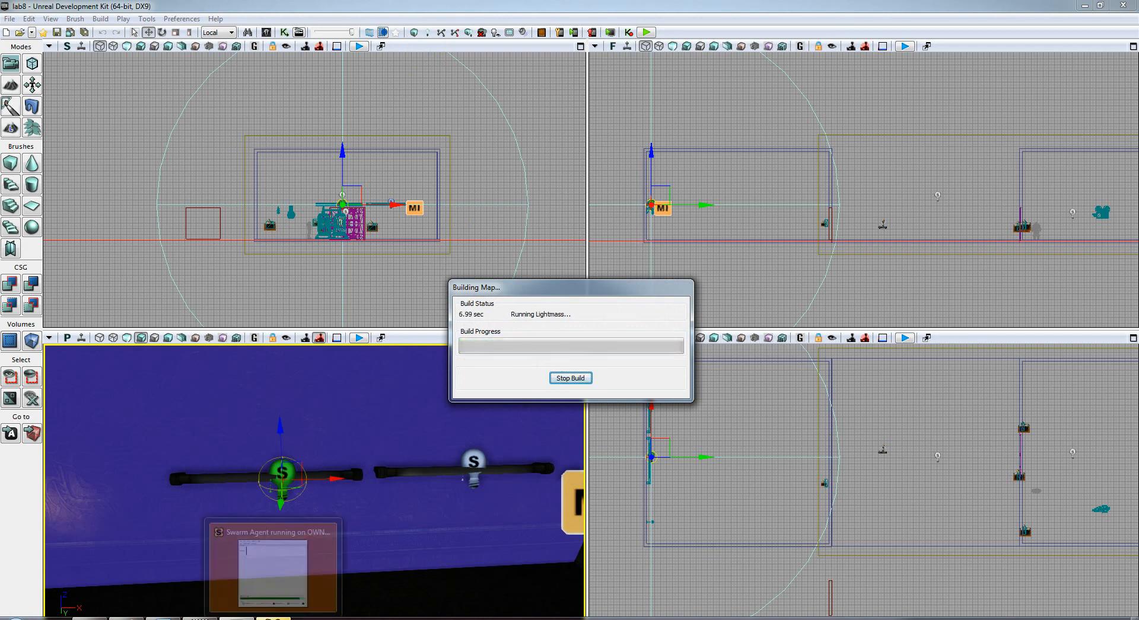
left_click(274, 619)
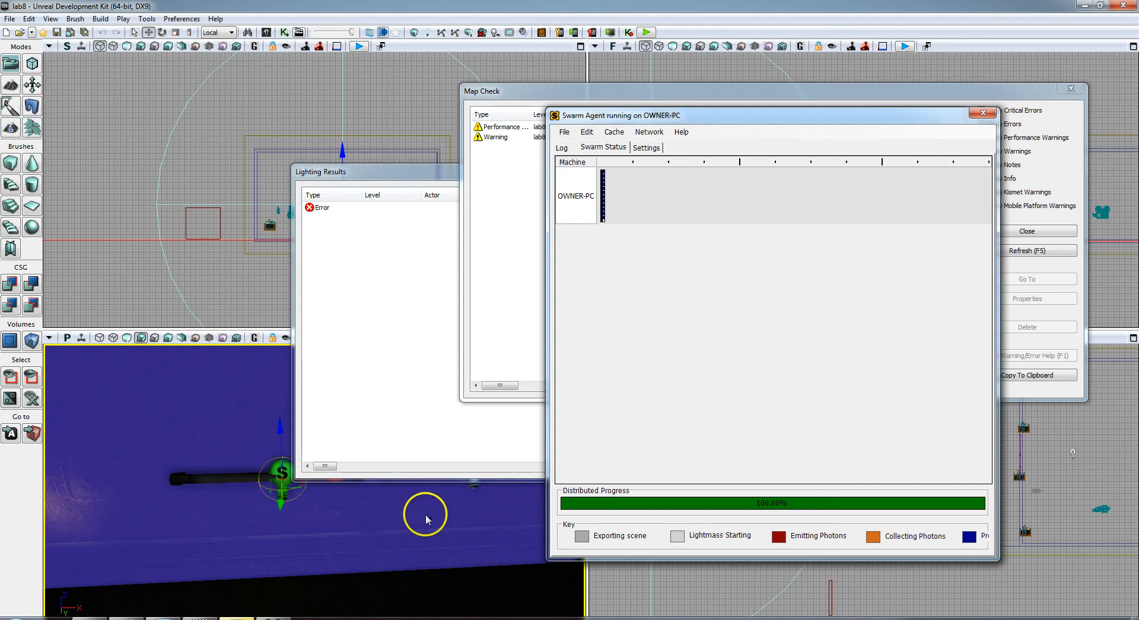
left_click(983, 113)
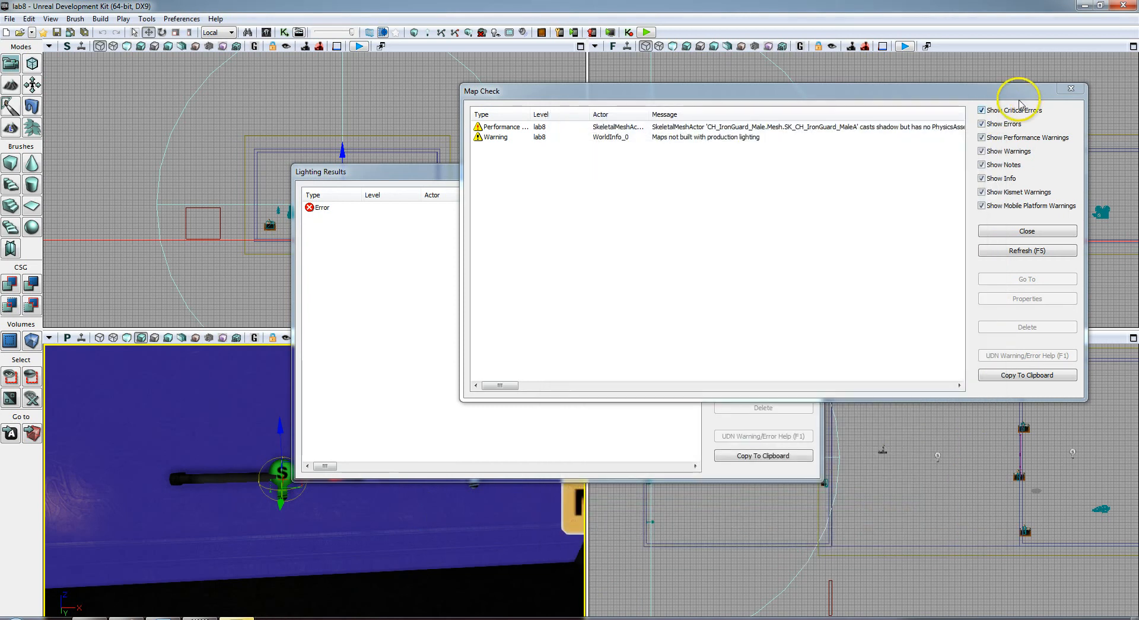
left_click(1071, 89)
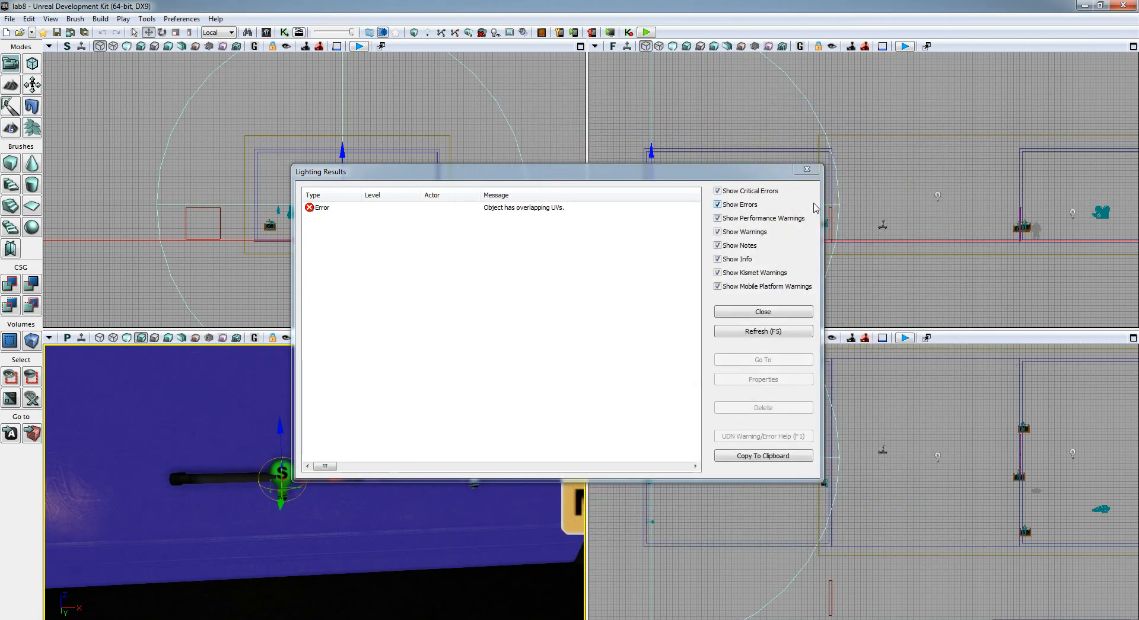
left_click(793, 312)
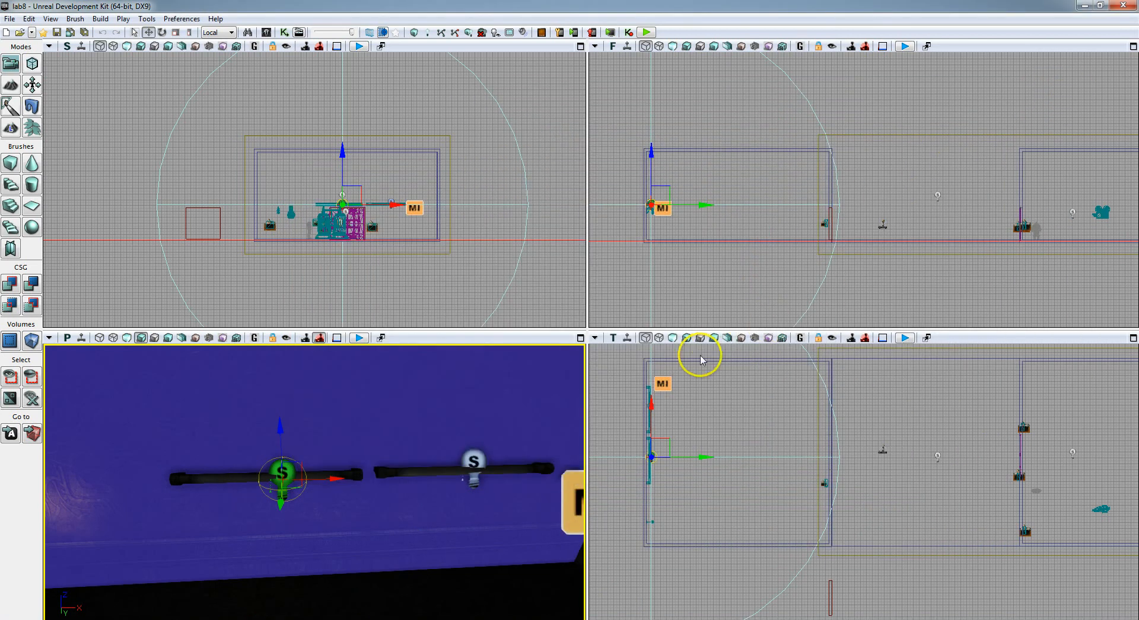
Play-test the level from the wall panel to the fluorescent lights to check both point lights flickering, and exit the preview
left_click(645, 32)
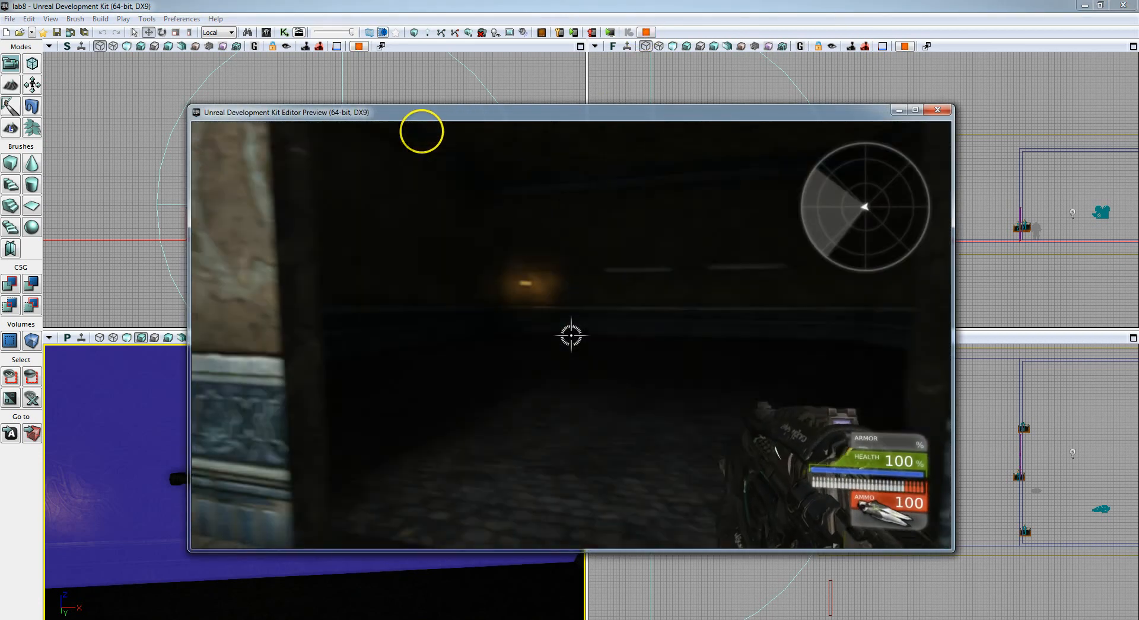
key("w")
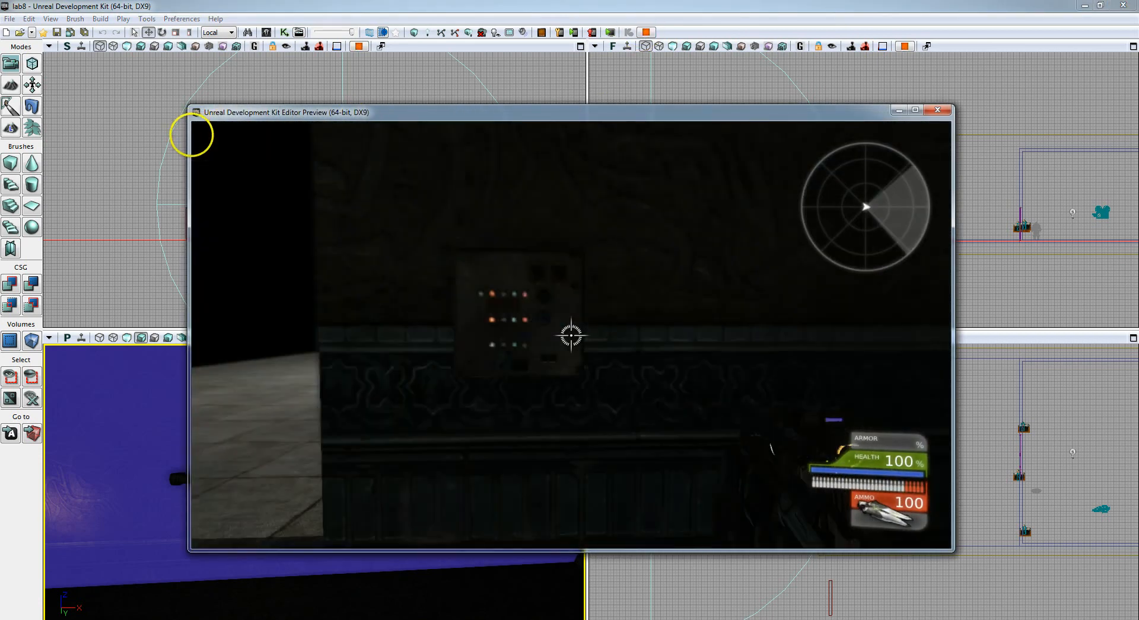
key("w")
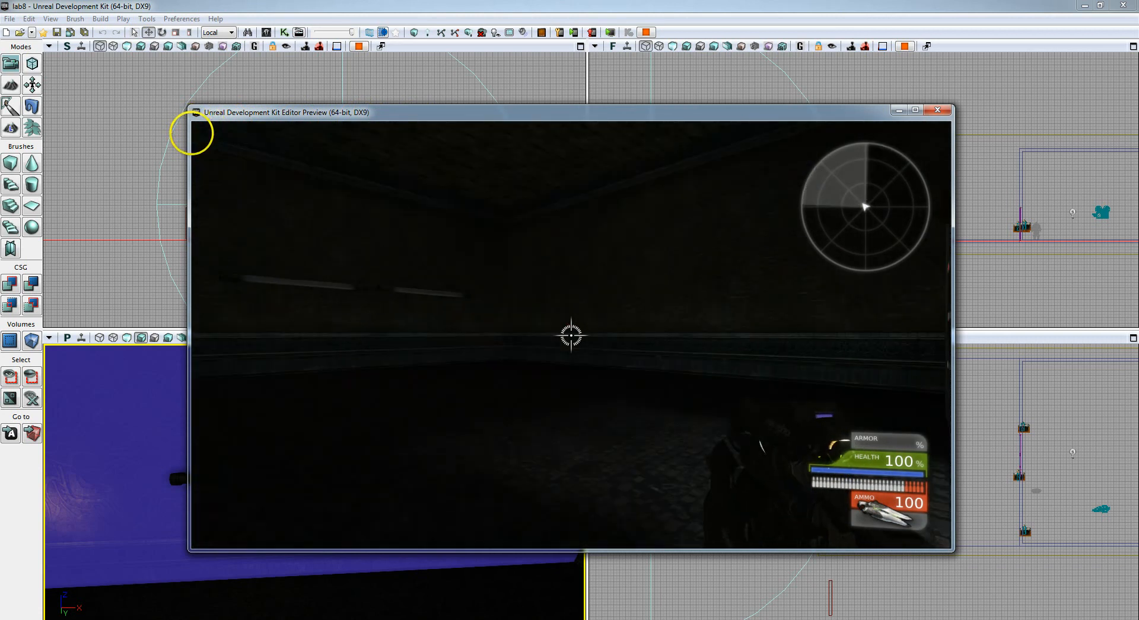
key("w")
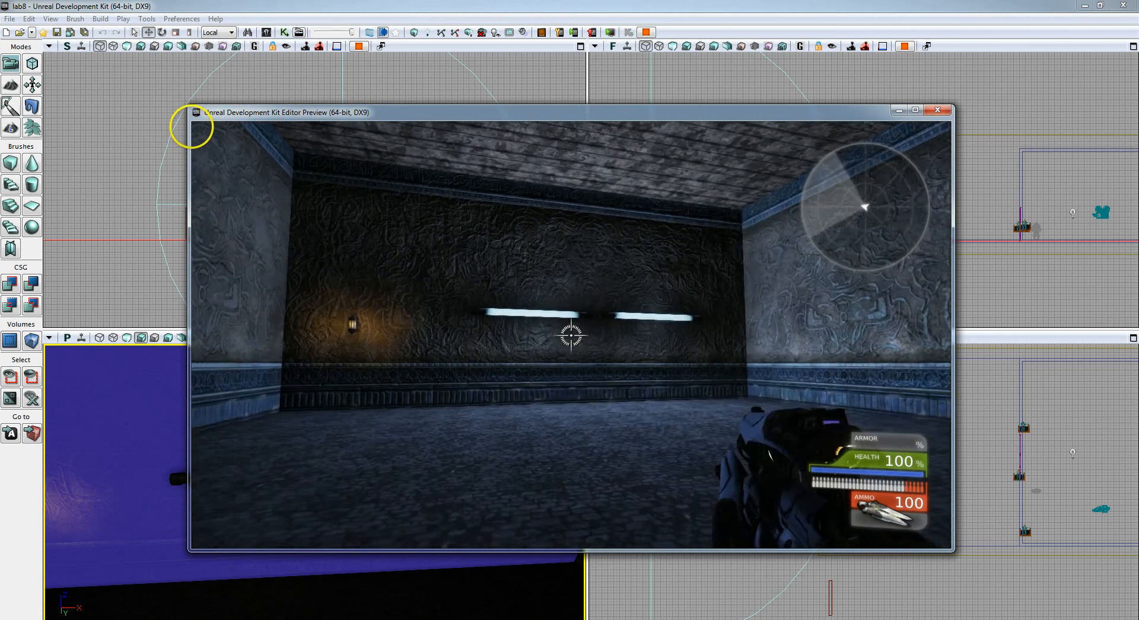
key("w")
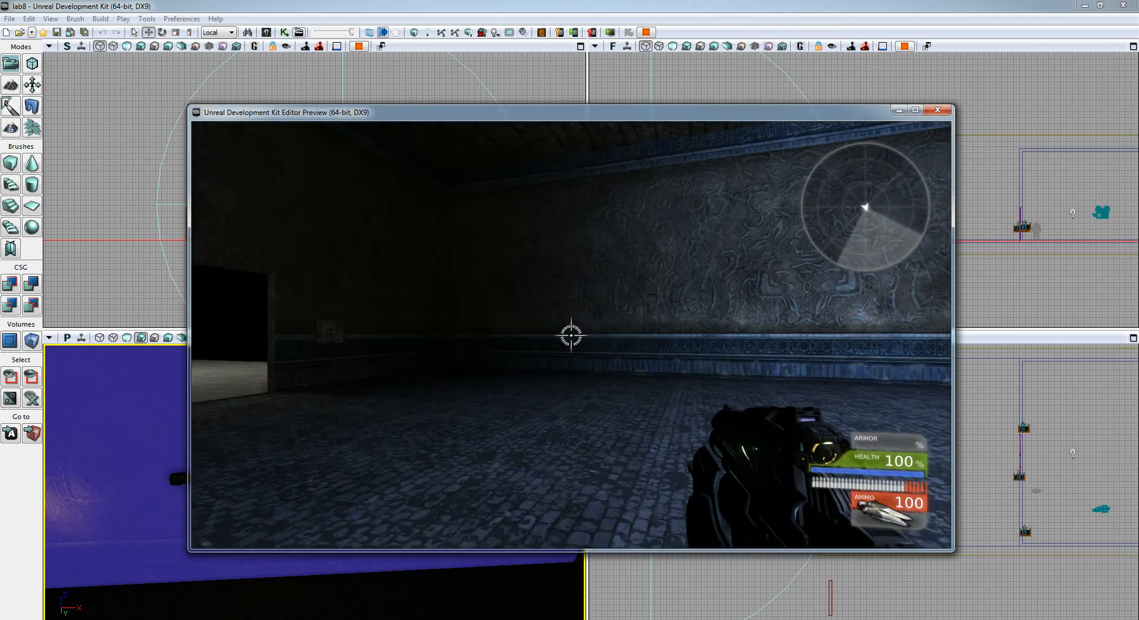
key("Escape")
left_click(500, 351)
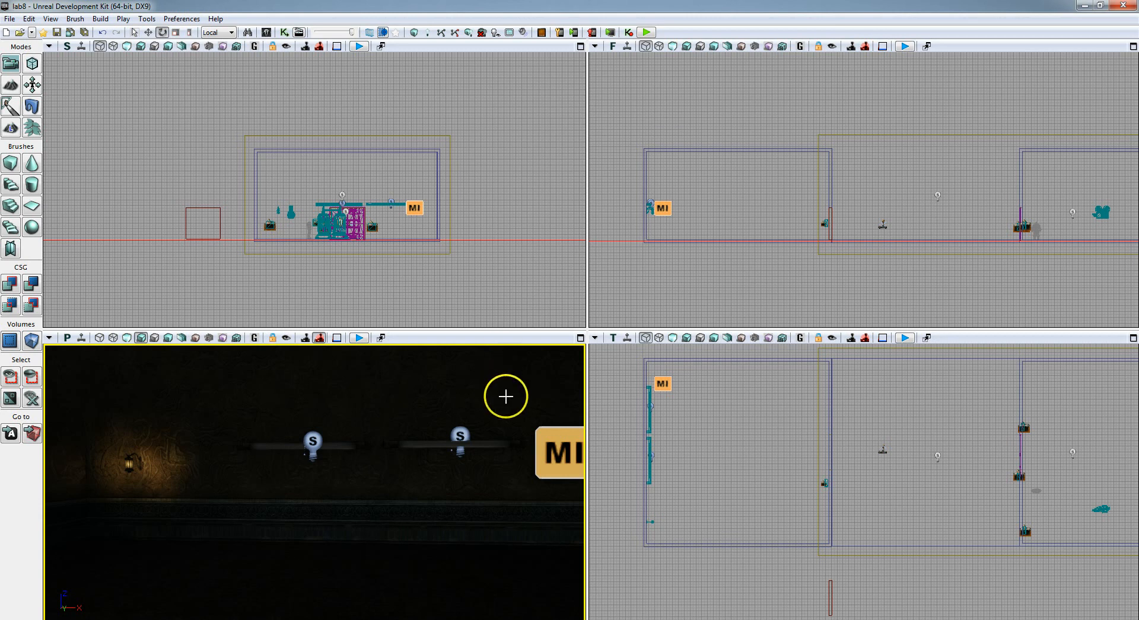
Place a CameraActor from the Common actor classes on the floor near the wall panel, and close the class browser
left_click_drag(505, 396, 209, 400)
left_click_drag(72, 400, 44, 396)
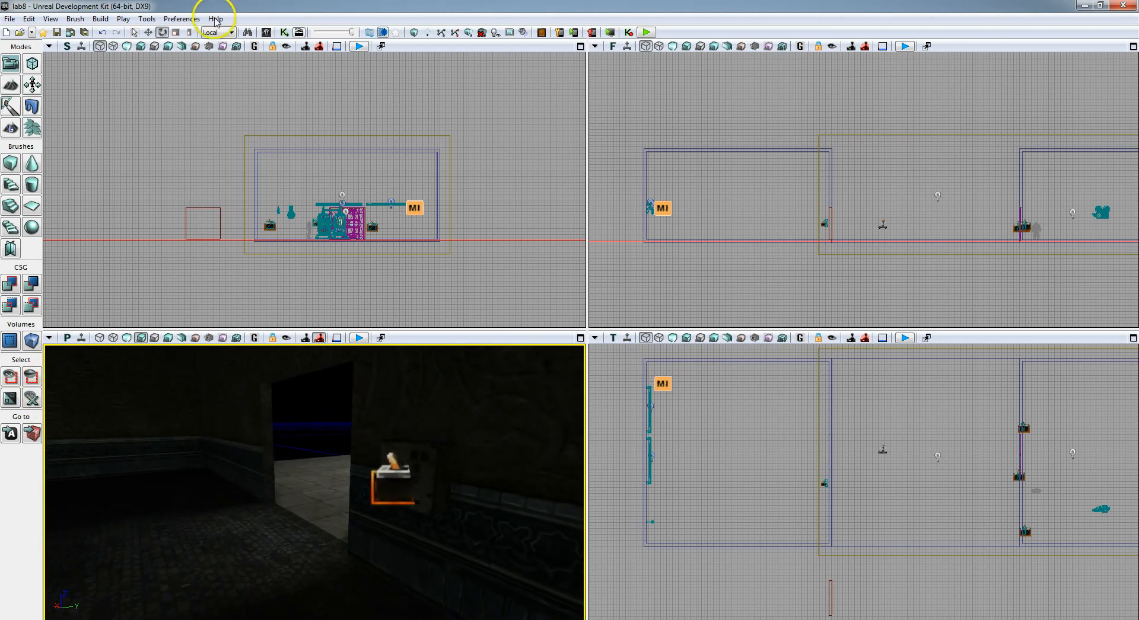
left_click(266, 32)
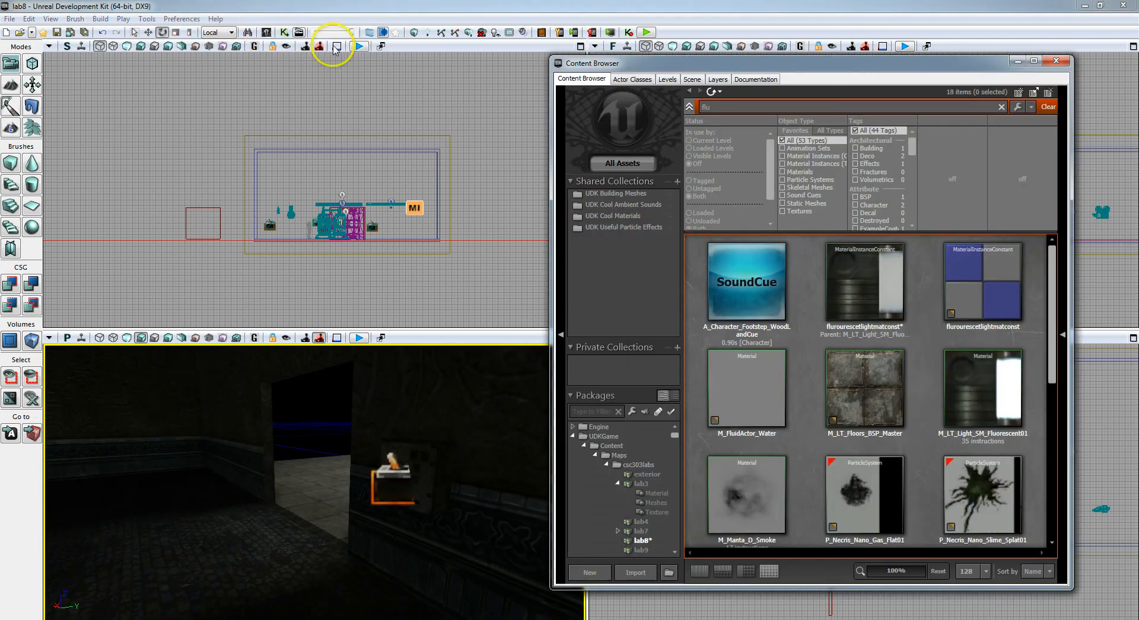
left_click(633, 89)
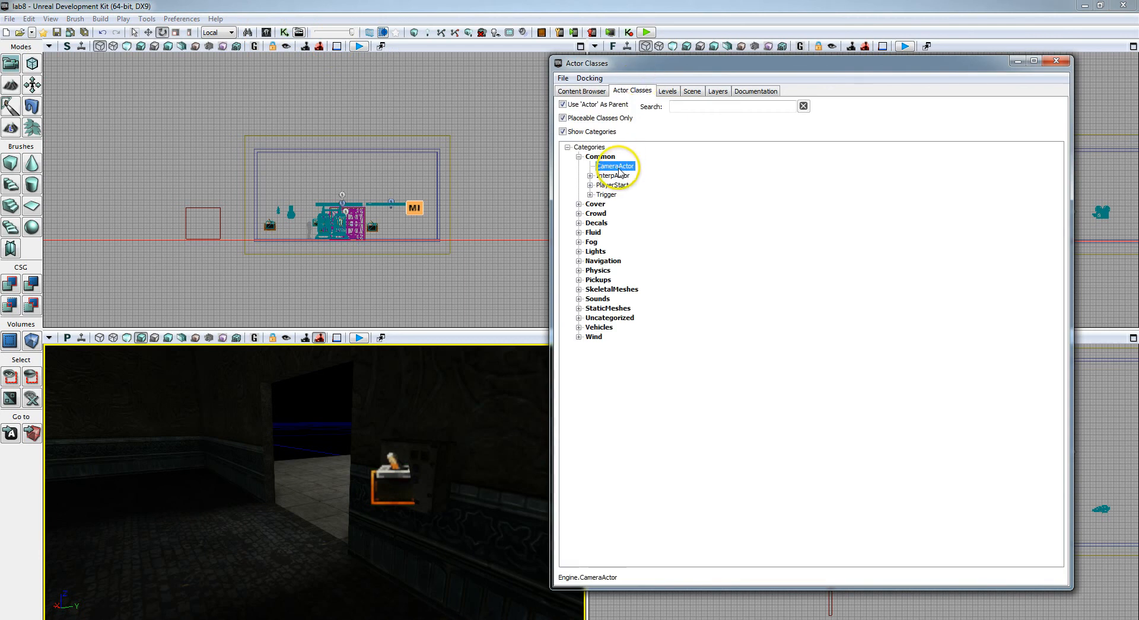
left_click_drag(623, 168, 293, 583)
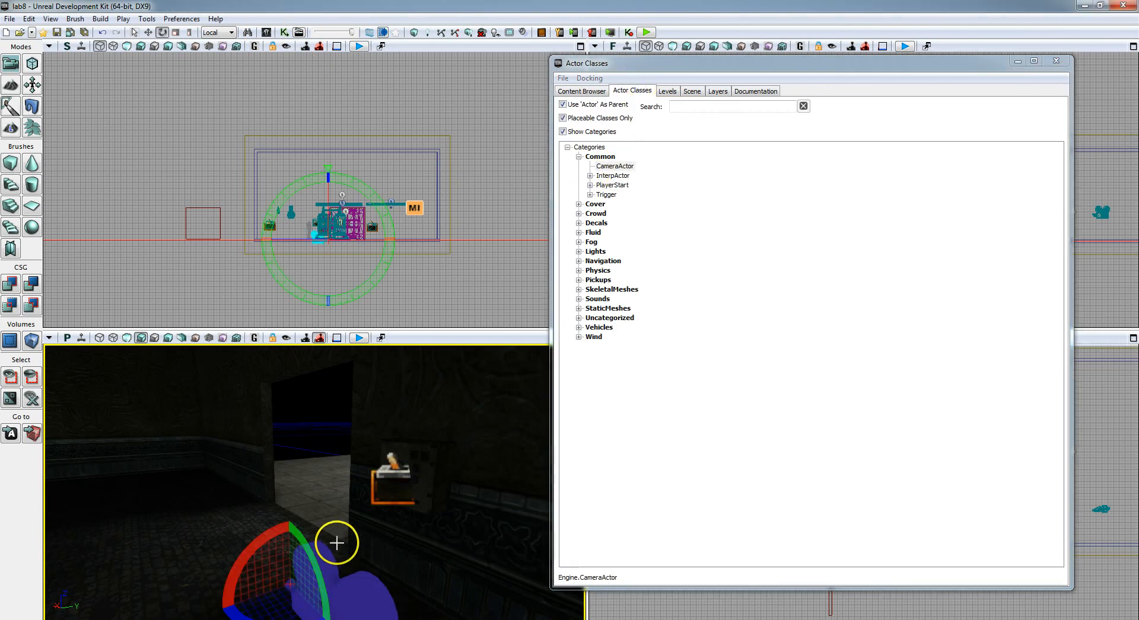
mouse_move(336, 542)
right_mouse_down()
mouse_move(346, 577)
mouse_move(333, 541)
right_mouse_up()
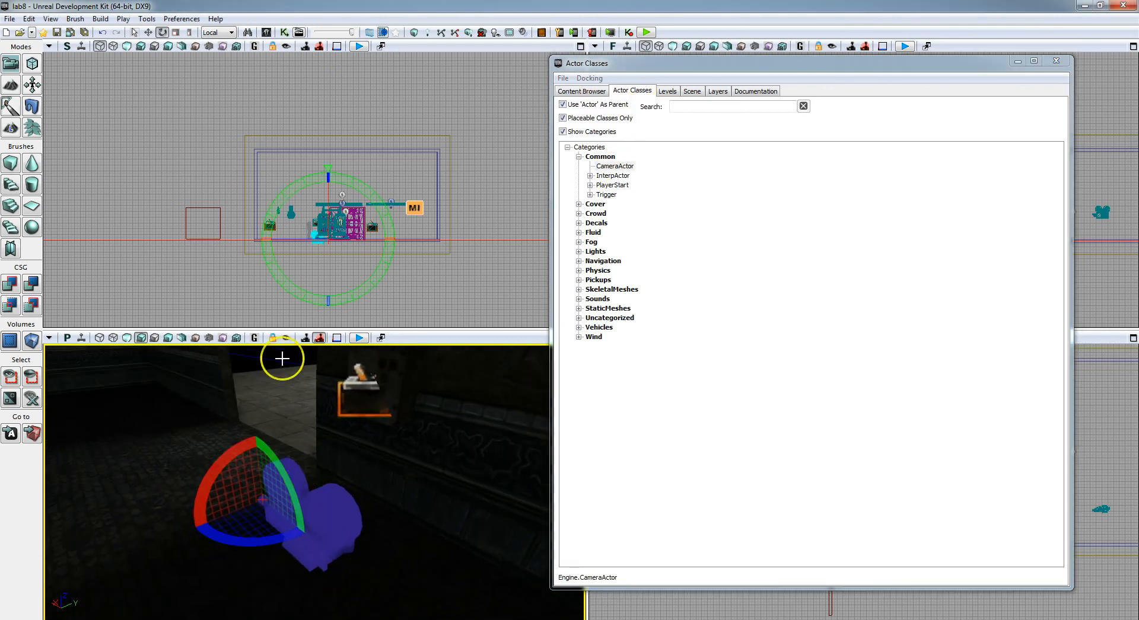
left_click(1055, 60)
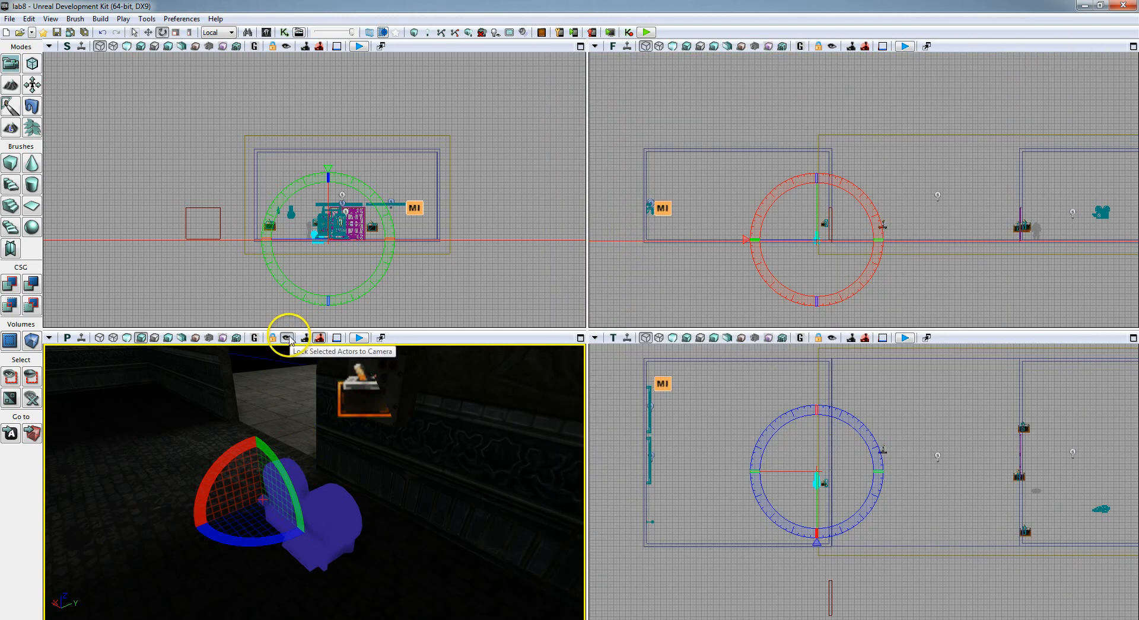
Lock the new camera actor to the perspective view and reposition it above the floor beside the wall panel
left_click(289, 339)
right_click_drag(386, 453, 354, 415)
scroll(379, 419, "up", 2)
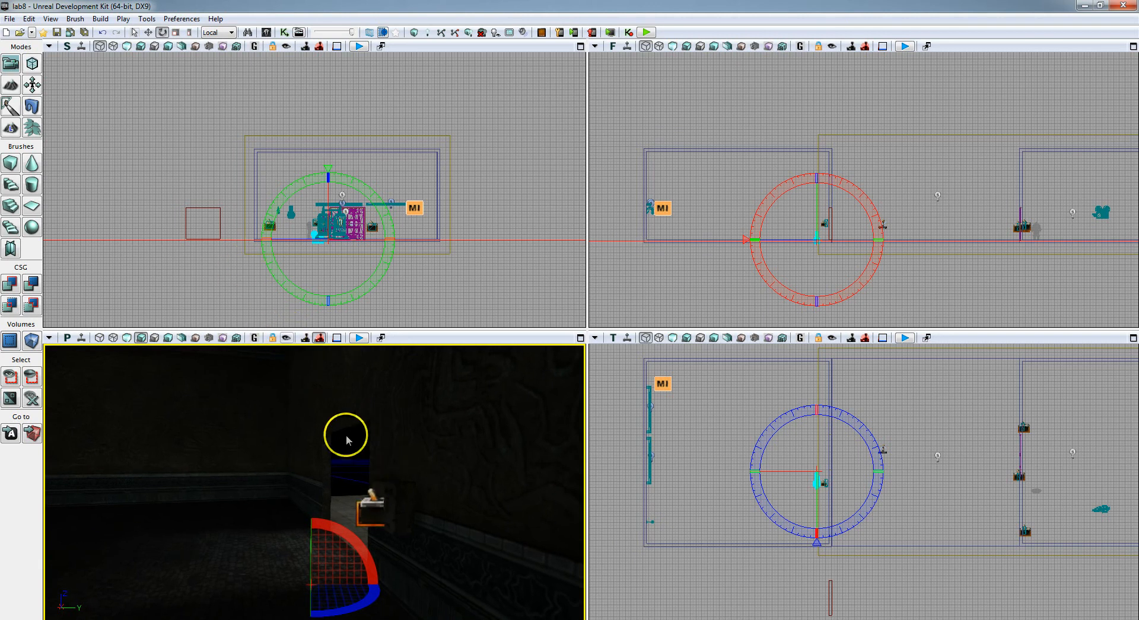
right_click_drag(346, 432, 544, 468)
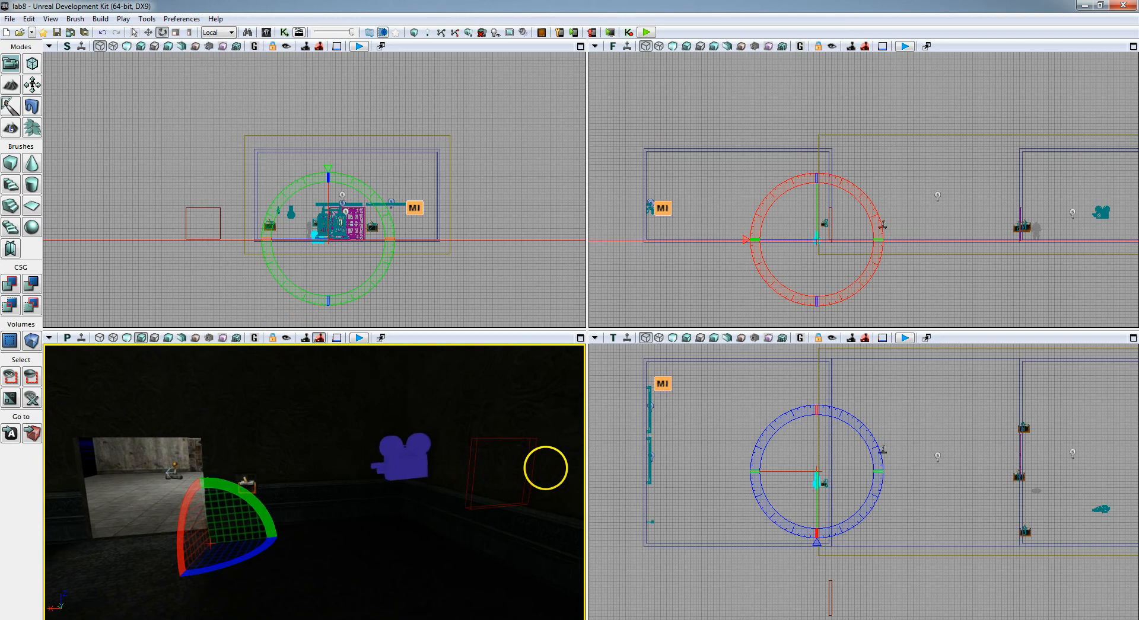
left_click(414, 467)
mouse_move(412, 493)
right_mouse_down()
mouse_move(396, 493)
mouse_move(406, 492)
right_mouse_up()
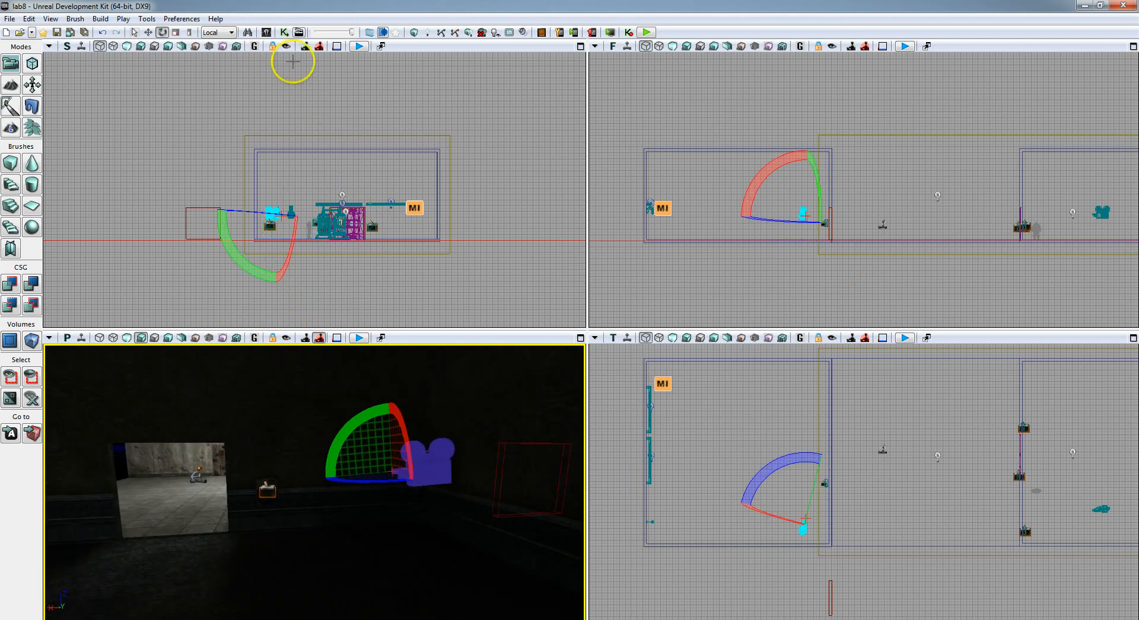
With the camera actor selected, create a new Matinee in an empty area of the Kismet sequence and open it for editing
left_click(284, 32)
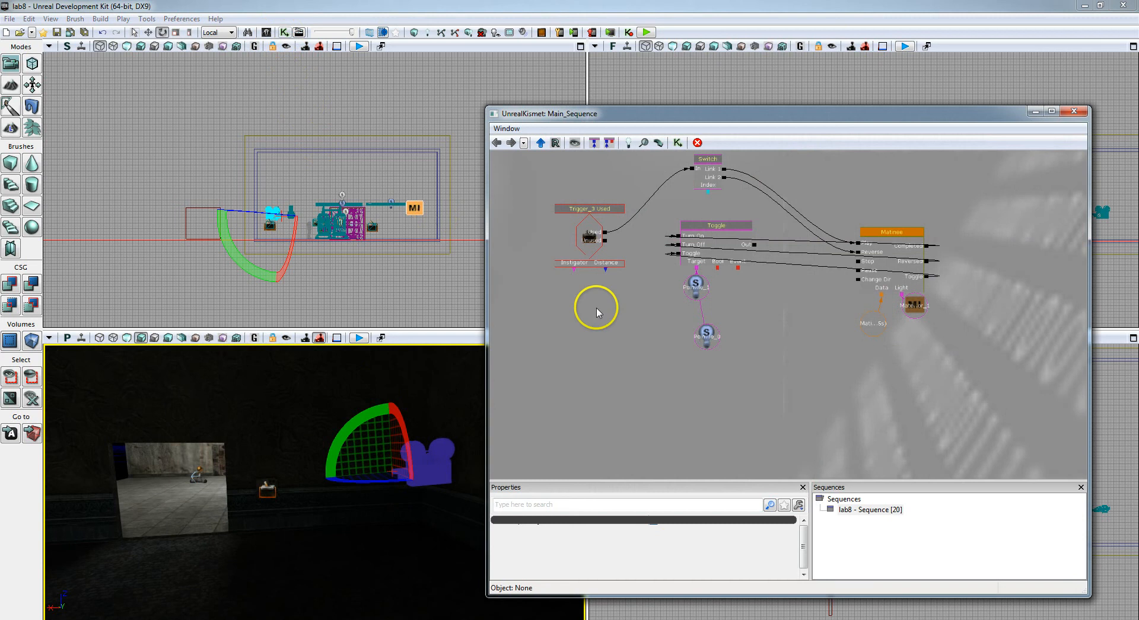
left_click(897, 241)
left_click(750, 374)
right_click(767, 375)
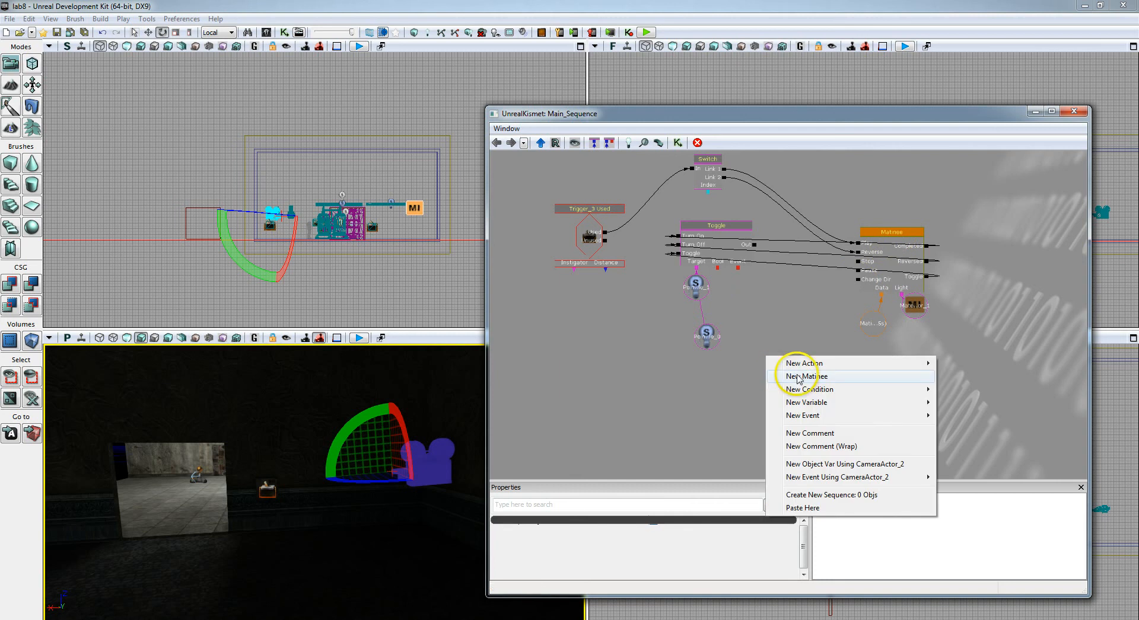
left_click(796, 378)
double_click(799, 375)
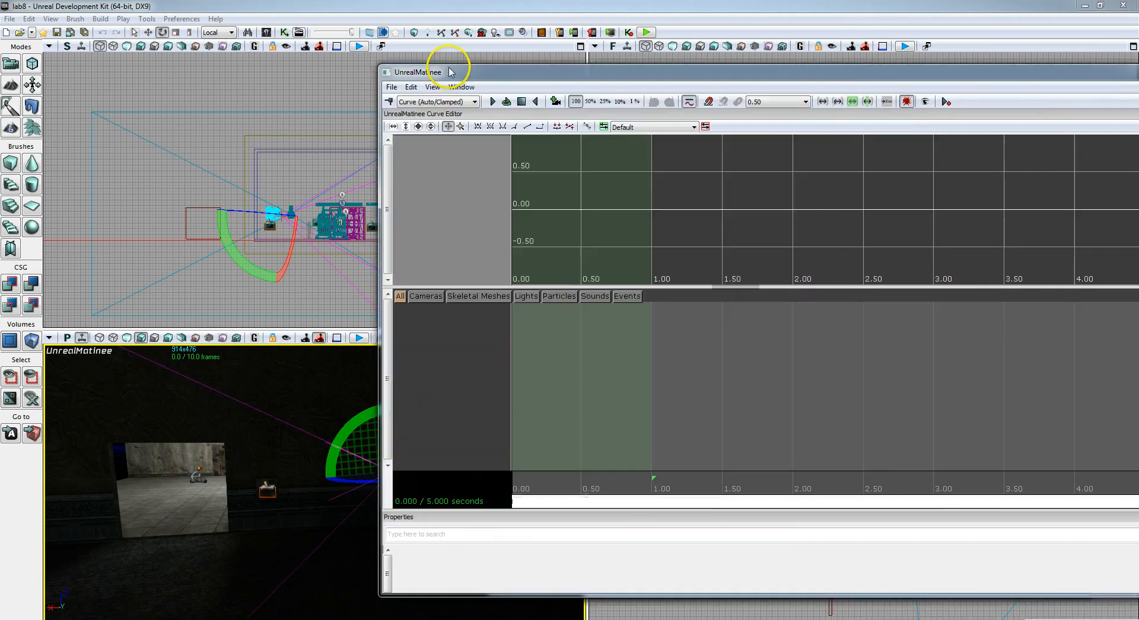
left_click_drag(447, 57, 317, 47)
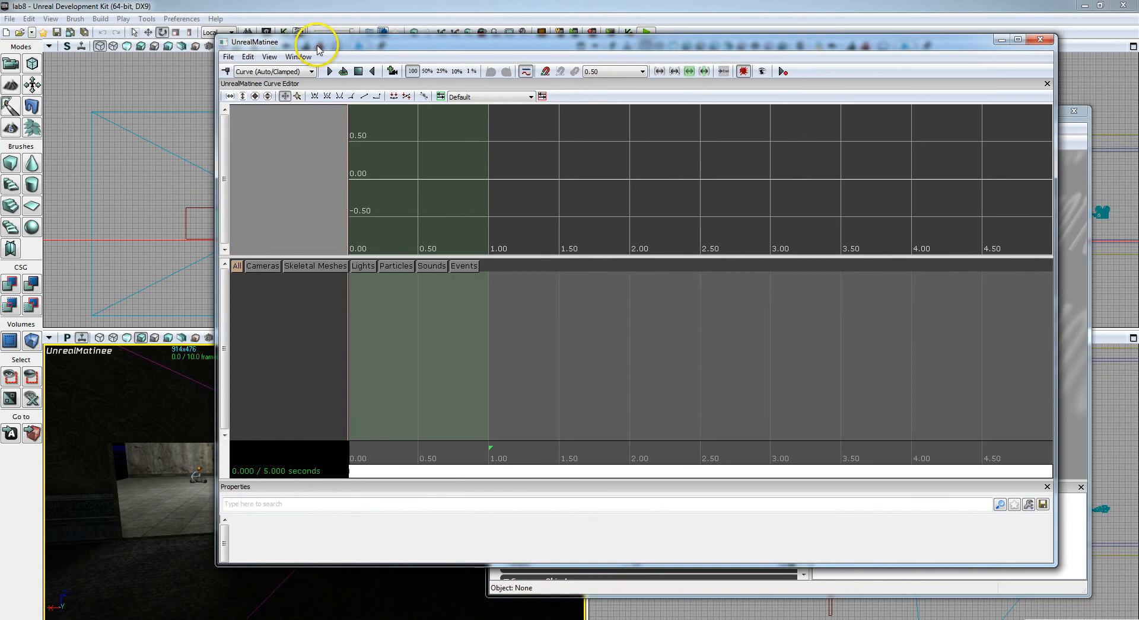
right_click(296, 292)
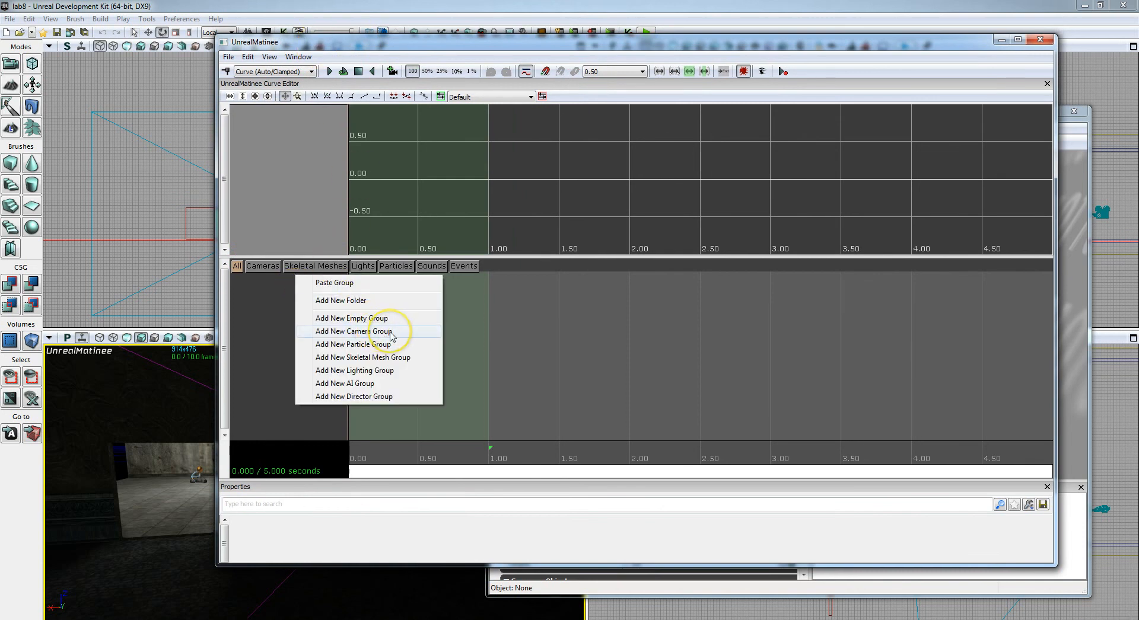
left_click(391, 336)
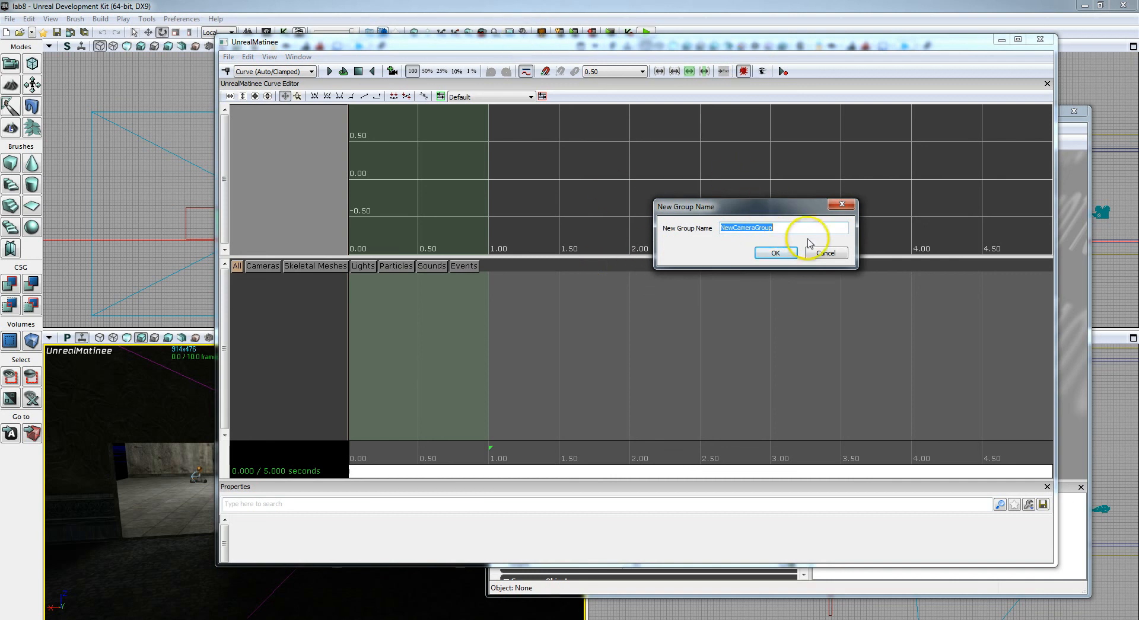
left_click(823, 254)
Add a camera group named Room2Cam to the Matinee
left_click_drag(860, 46, 820, 30)
right_click(257, 274)
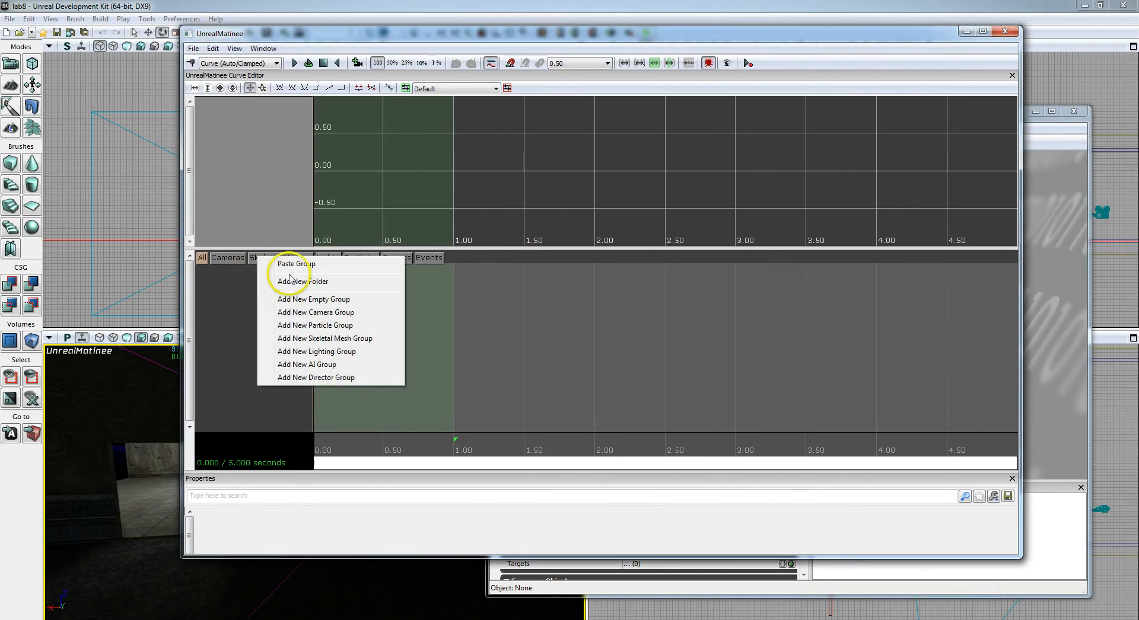
left_click(313, 312)
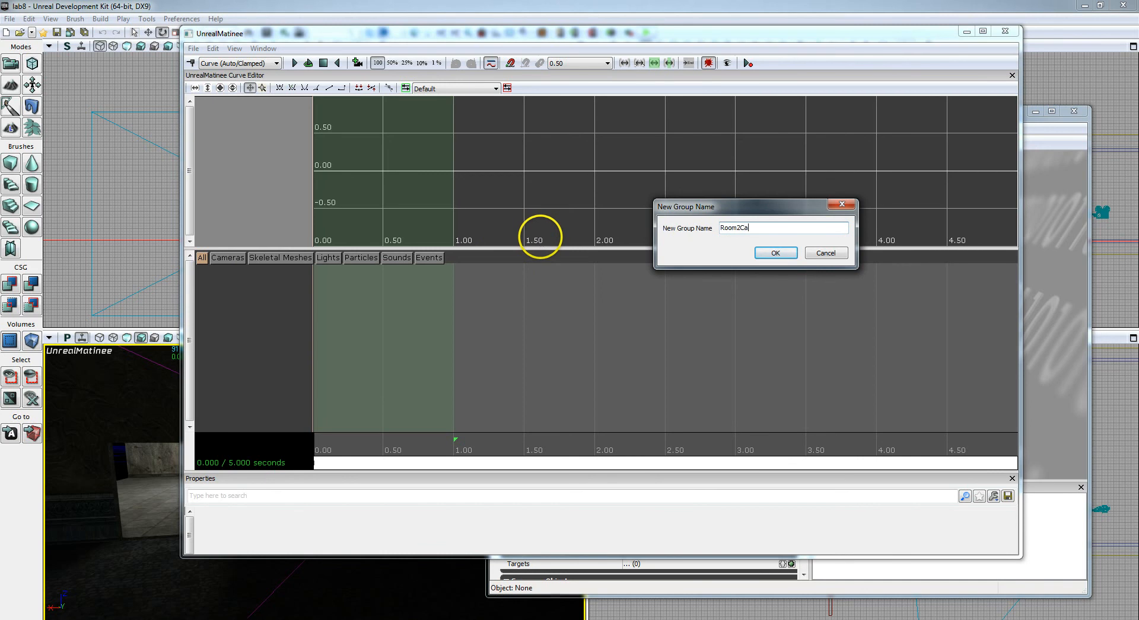
type("Room2Cam")
left_click(775, 252)
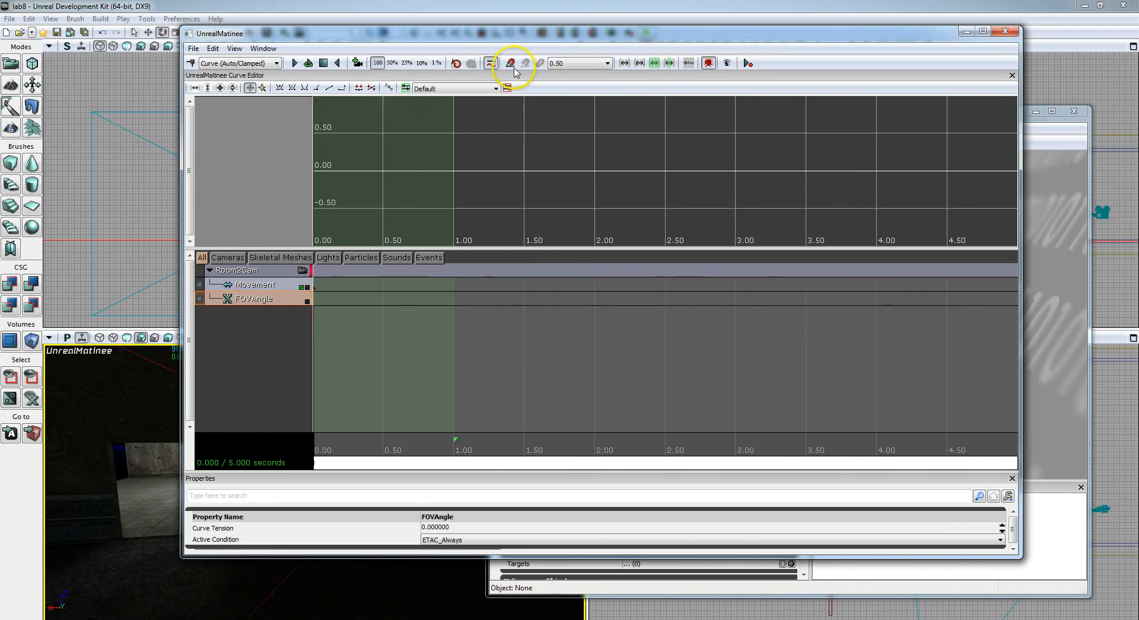
Add a director group to the Matinee and move the Matinee window aside to uncover the perspective view
right_click(261, 335)
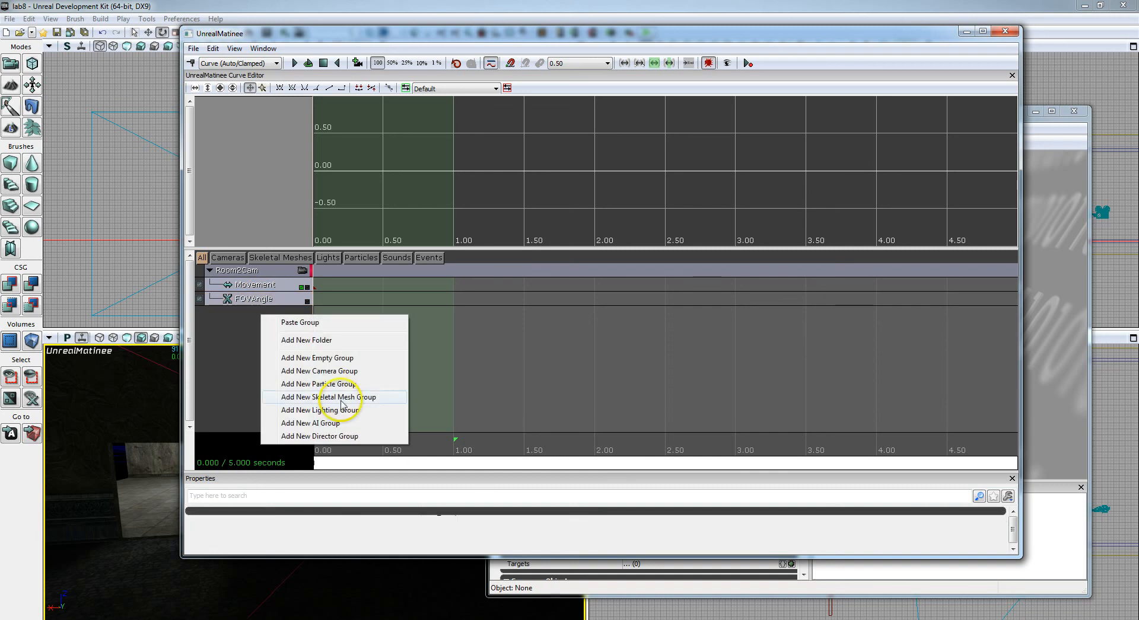
left_click(335, 437)
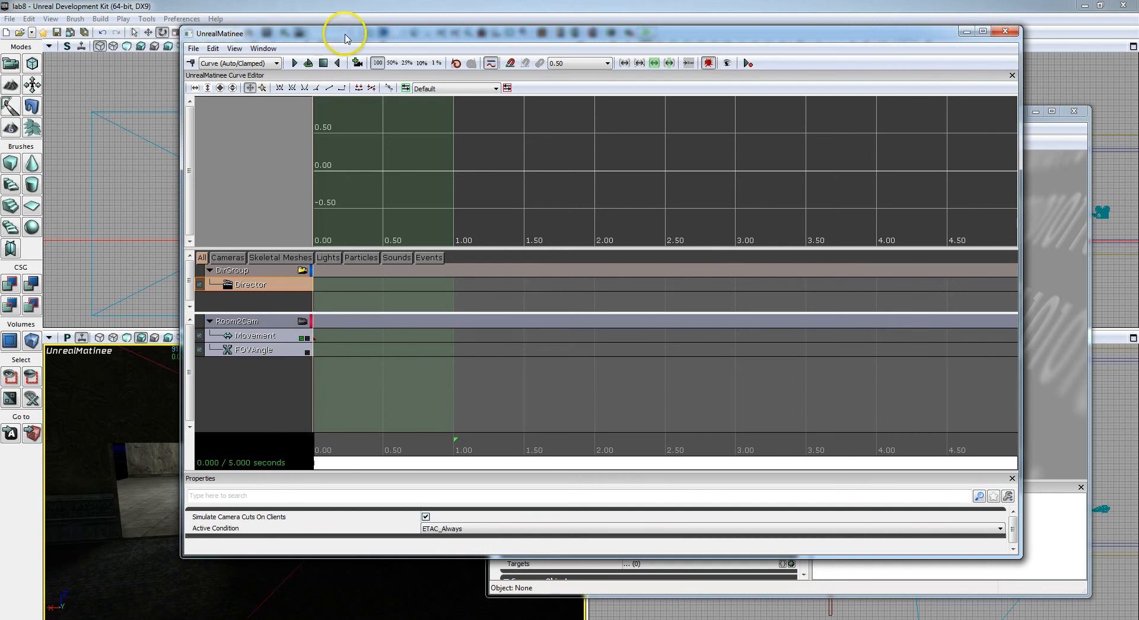
left_click_drag(346, 37, 575, 60)
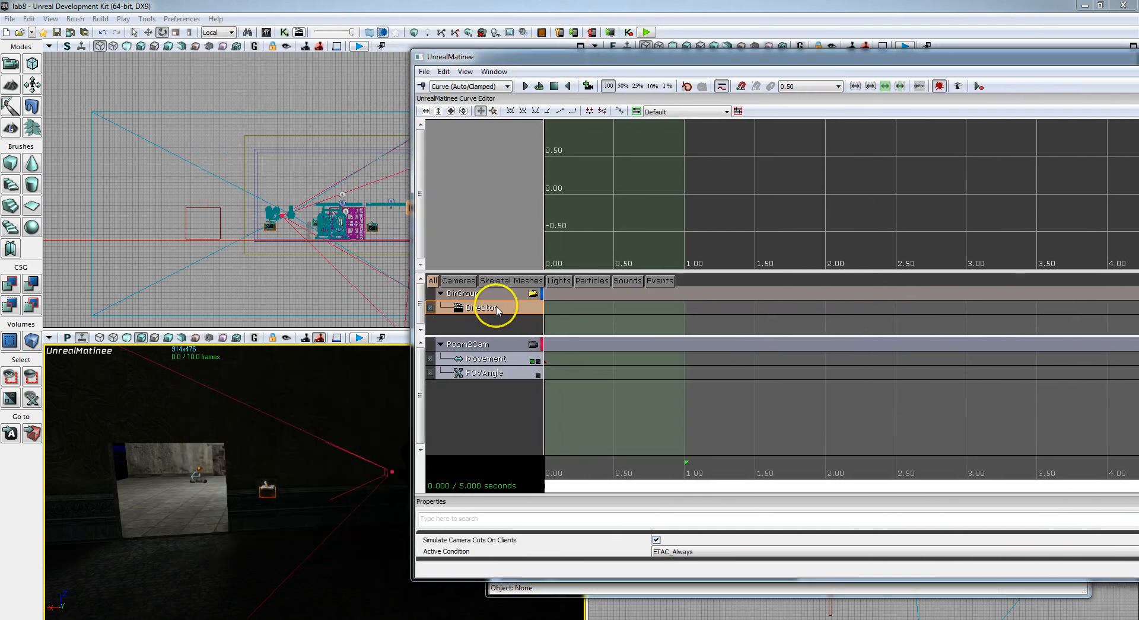
mouse_move(346, 524)
left_mouse_down()
mouse_move(351, 536)
mouse_move(344, 524)
left_mouse_up()
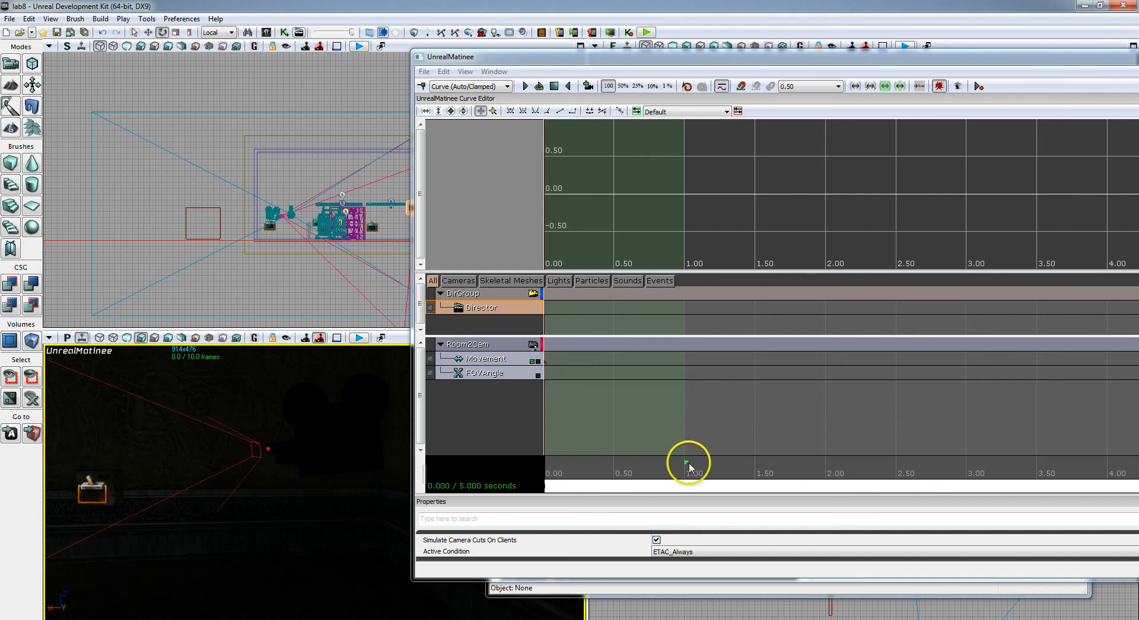
Extend the end of the loop section to 2.00 seconds and shorten the Matinee sequence to about 3 seconds
left_click_drag(685, 462, 825, 462)
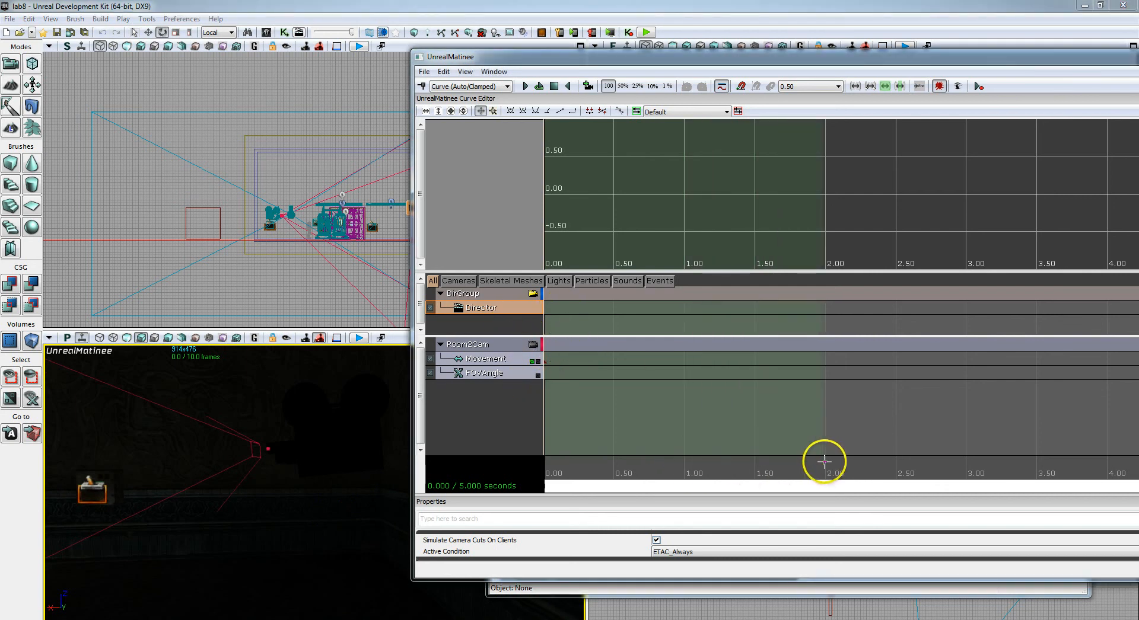
scroll(993, 475, "down", 2)
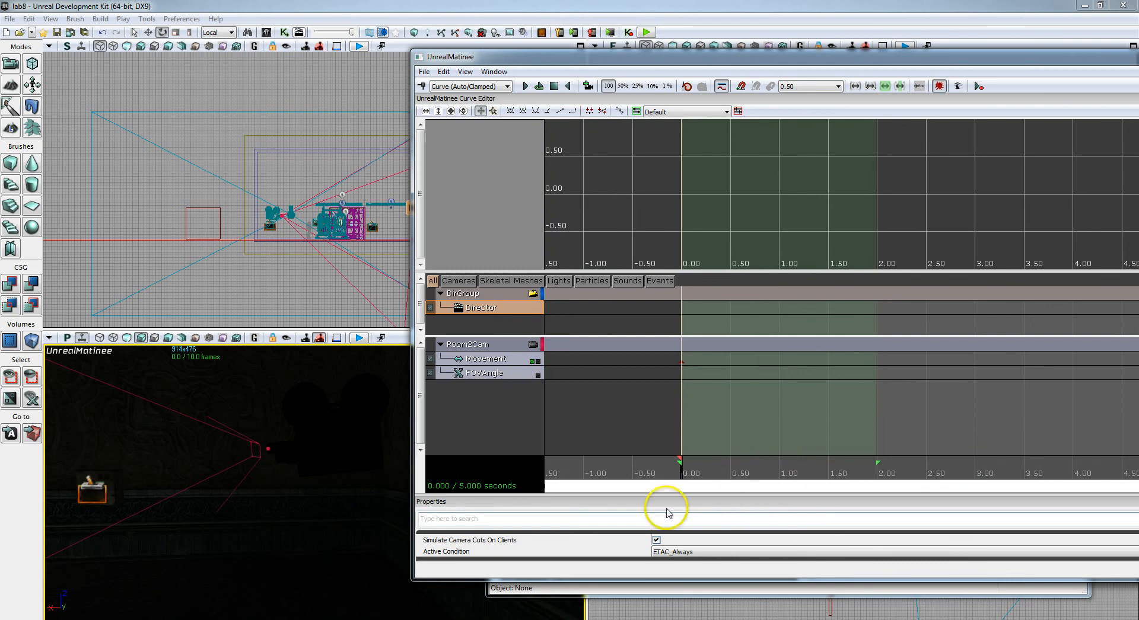
left_click_drag(854, 484, 933, 488)
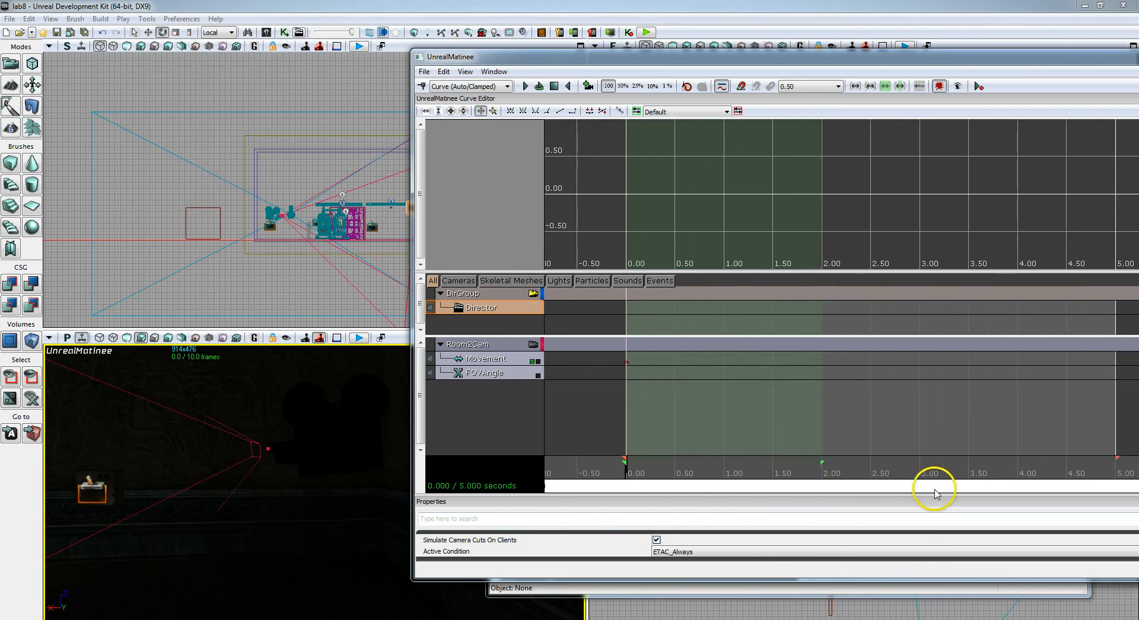
left_click_drag(1114, 458, 921, 483)
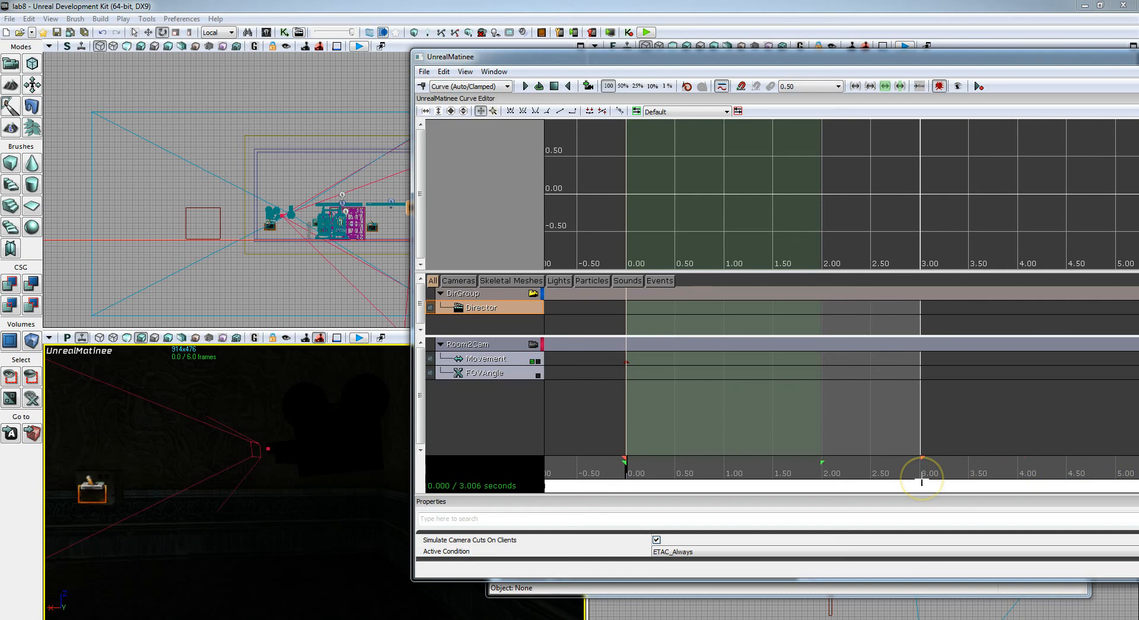
left_click(625, 477)
left_click(682, 477)
left_click_drag(683, 478, 725, 479)
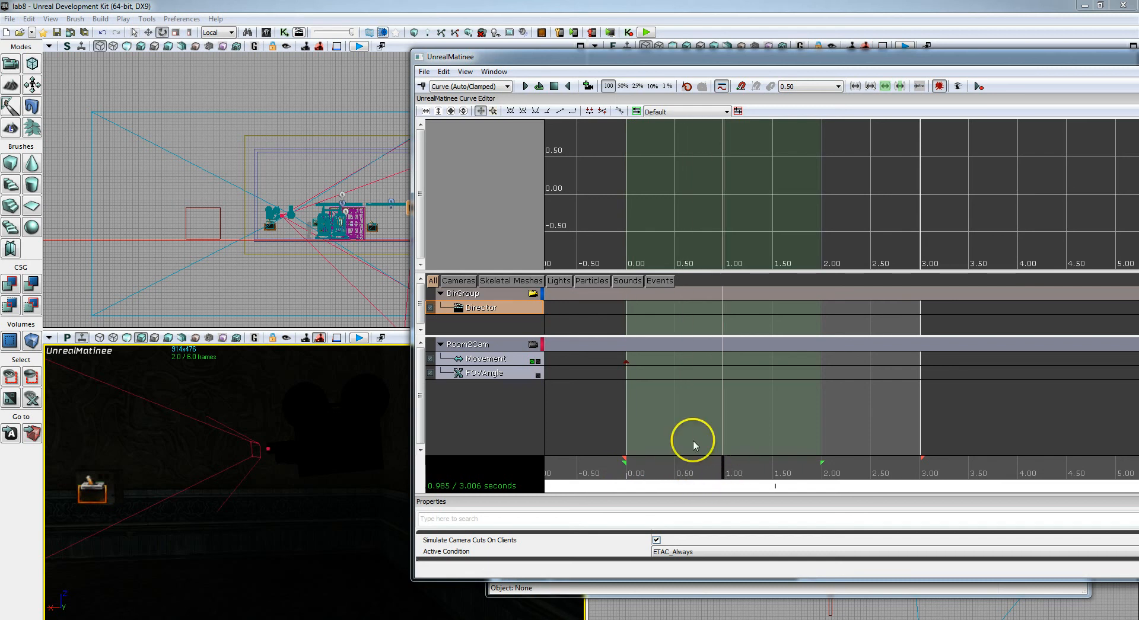
left_click(423, 86)
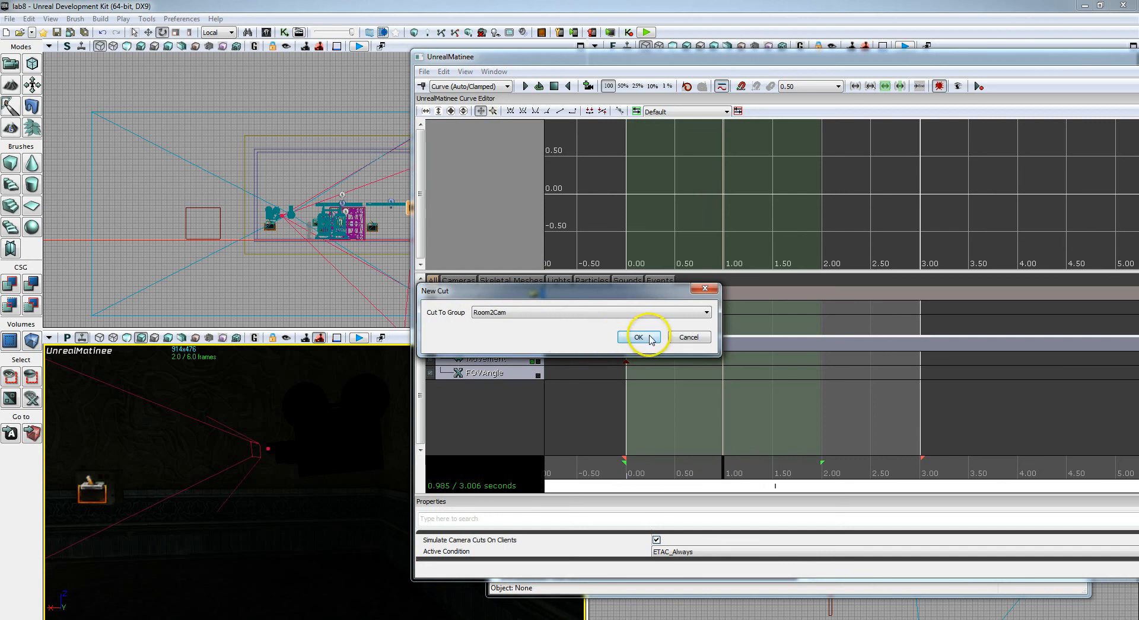
left_click(686, 338)
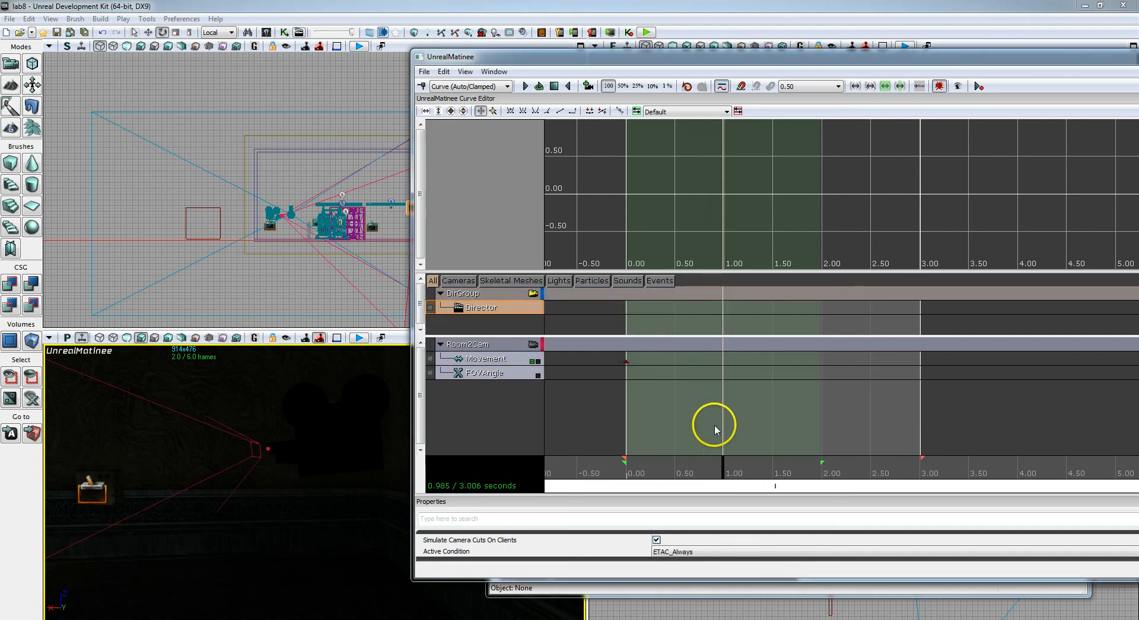
Return the time position to 0.00 and add a cut to the Room2Cam group on the Director track
left_click_drag(724, 467, 625, 474)
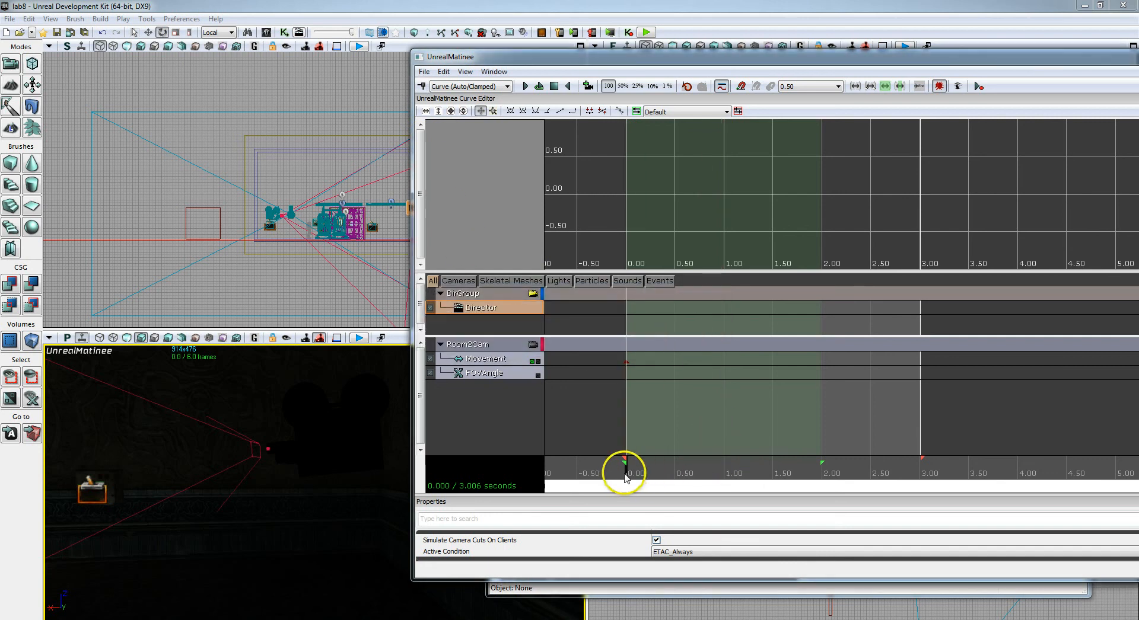
left_click(421, 86)
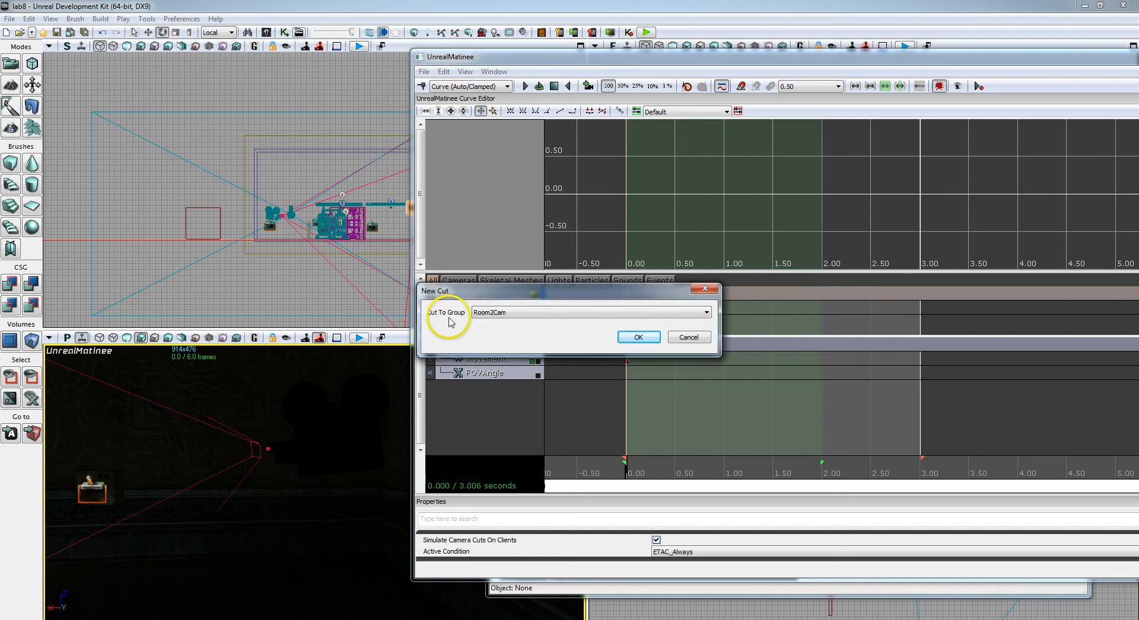
left_click(562, 313)
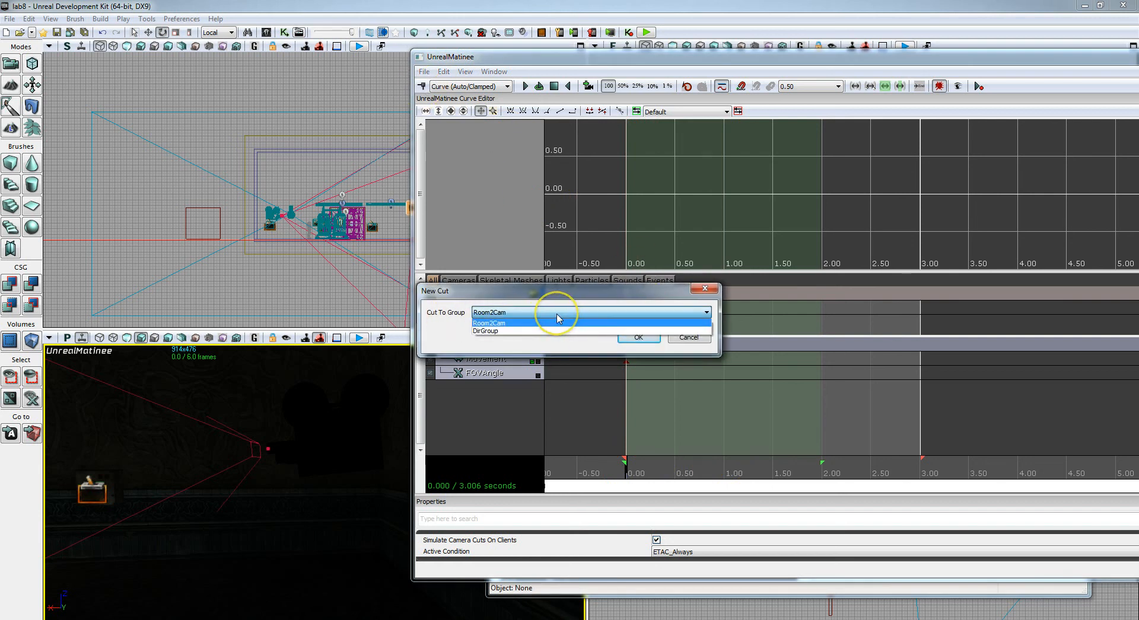
left_click(518, 324)
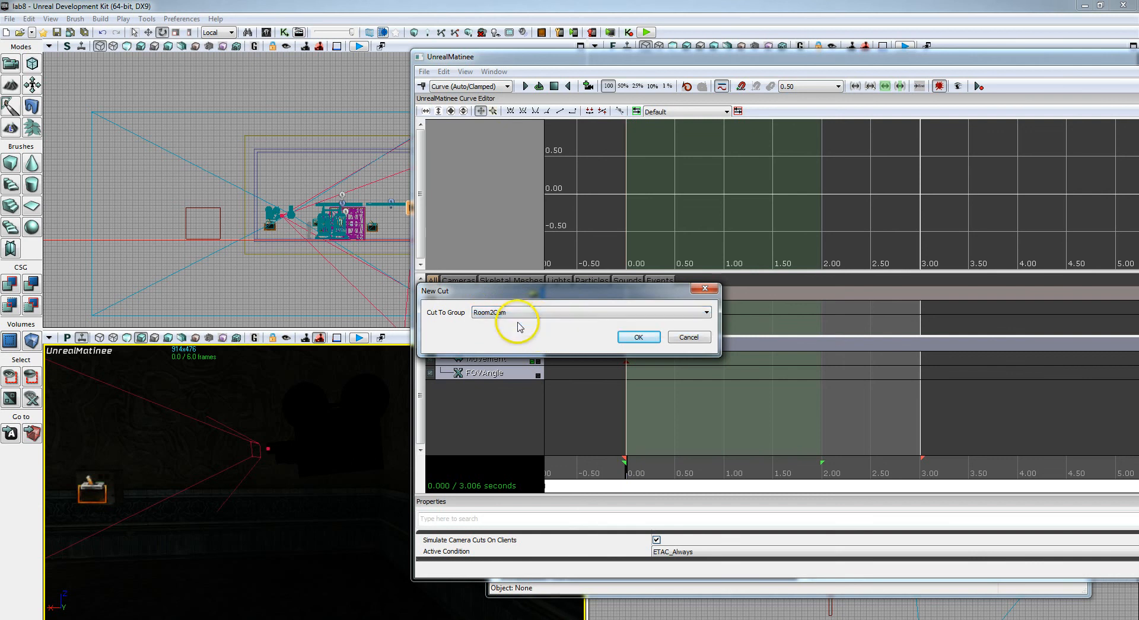
left_click(639, 337)
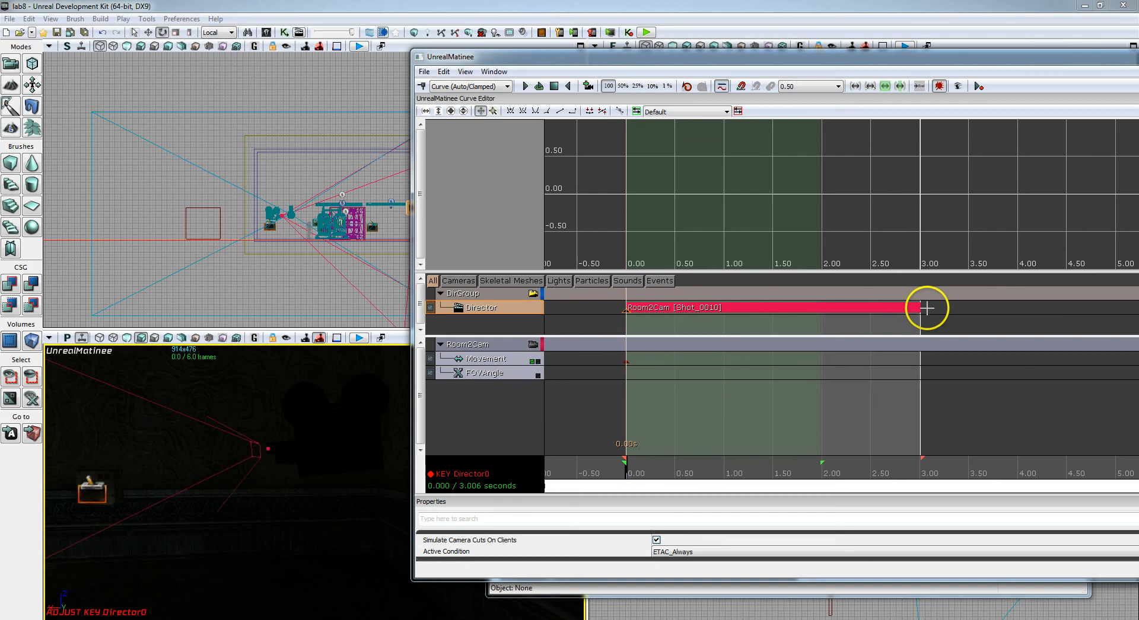
Add a Movement key to the Room2Cam group at about 1.01 seconds and turn the camera toward the fluorescent lights
left_click(497, 359)
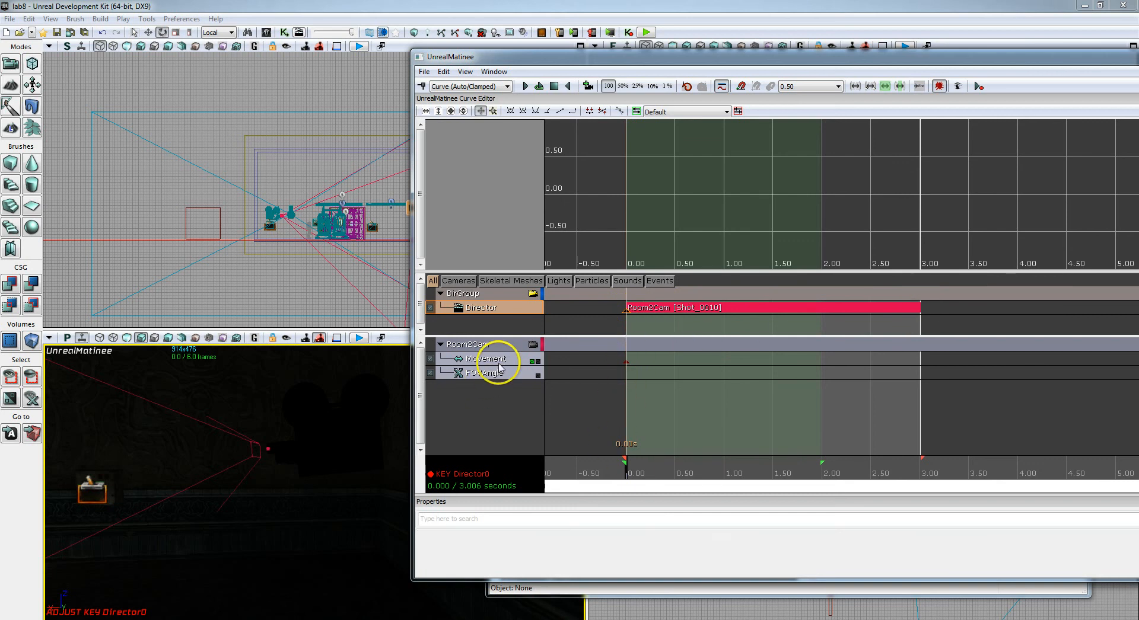
mouse_move(355, 453)
left_mouse_down()
mouse_move(354, 467)
mouse_move(351, 448)
mouse_move(337, 453)
left_mouse_up()
right_click_drag(376, 463, 386, 470)
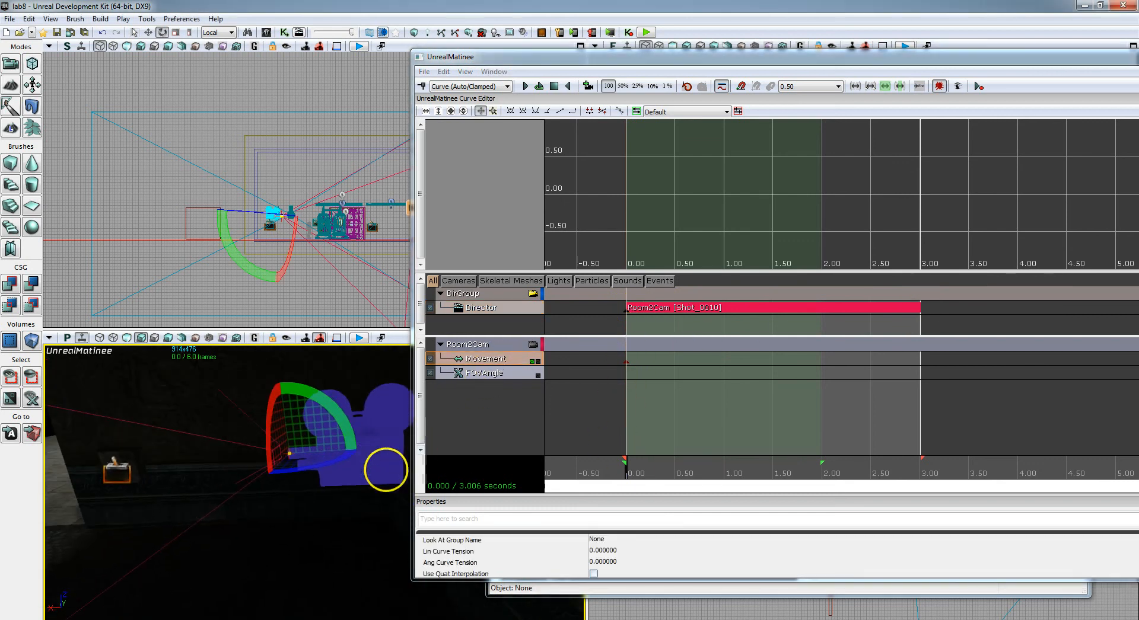
left_click_drag(630, 479, 727, 476)
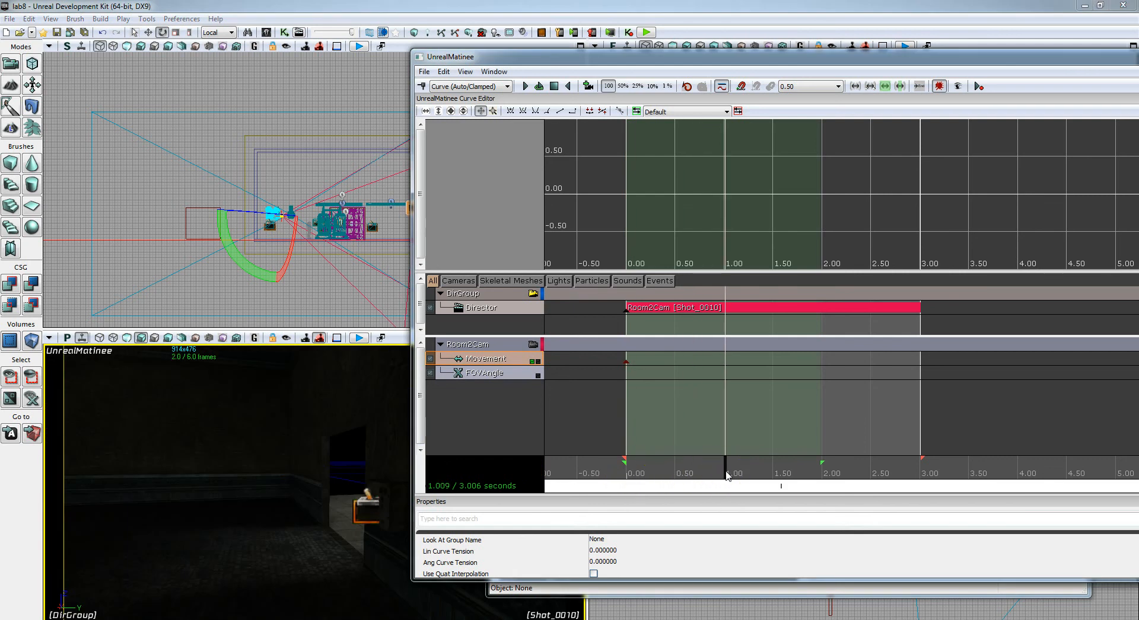
left_click(423, 87)
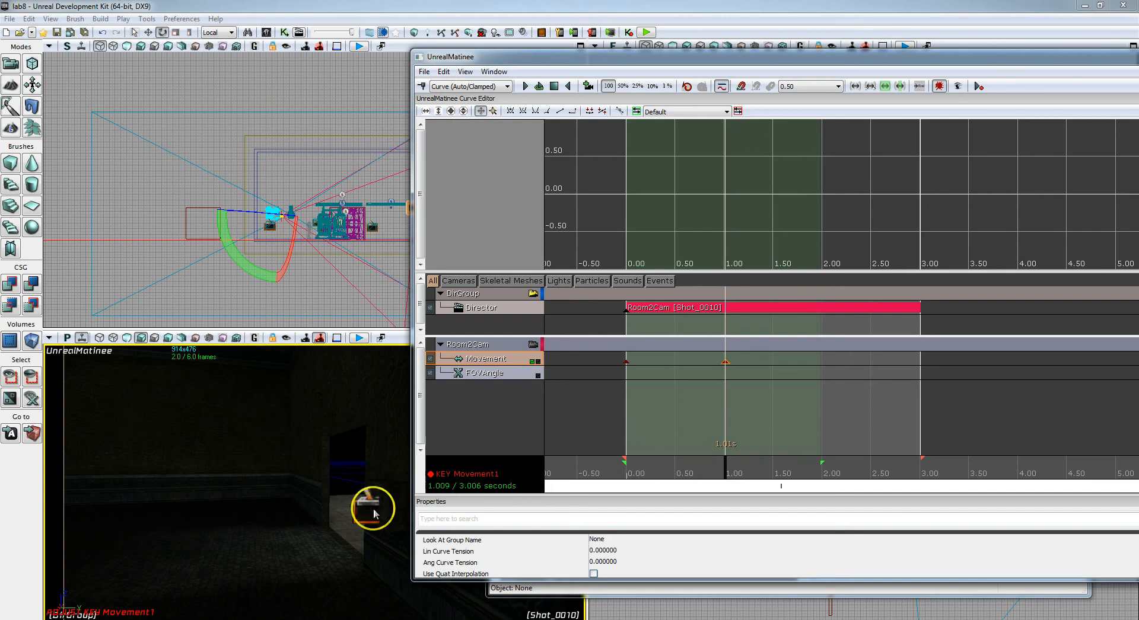
right_click_drag(297, 525, 76, 500)
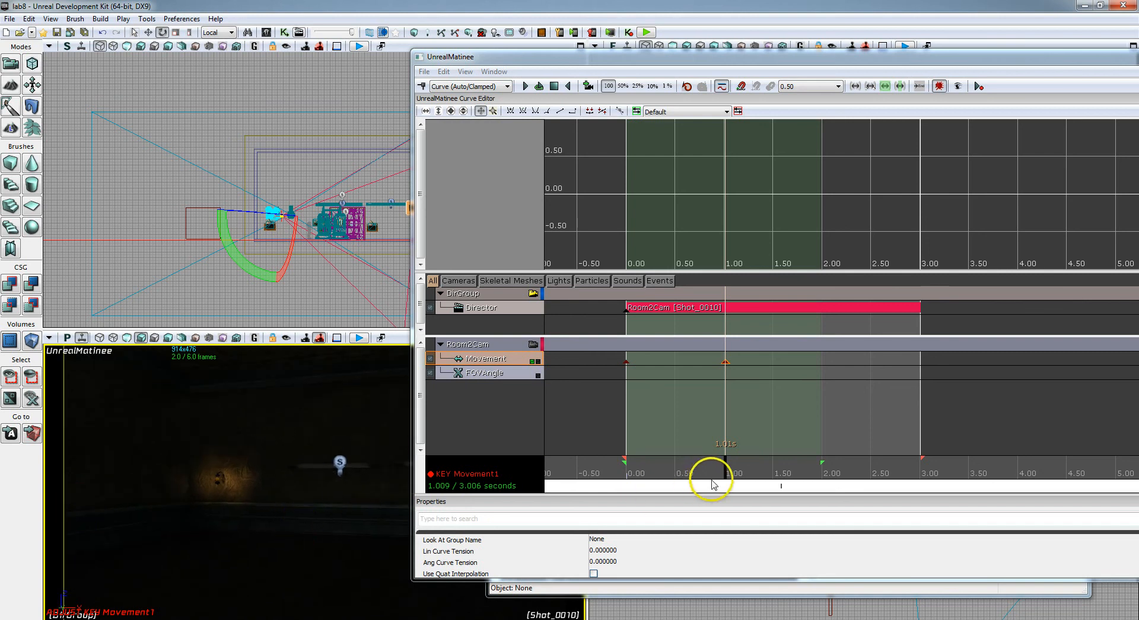
Move the Matinee window off the perspective view and scrub from 0.00 to the sequence end to check the camera turn
left_click_drag(719, 470, 737, 497)
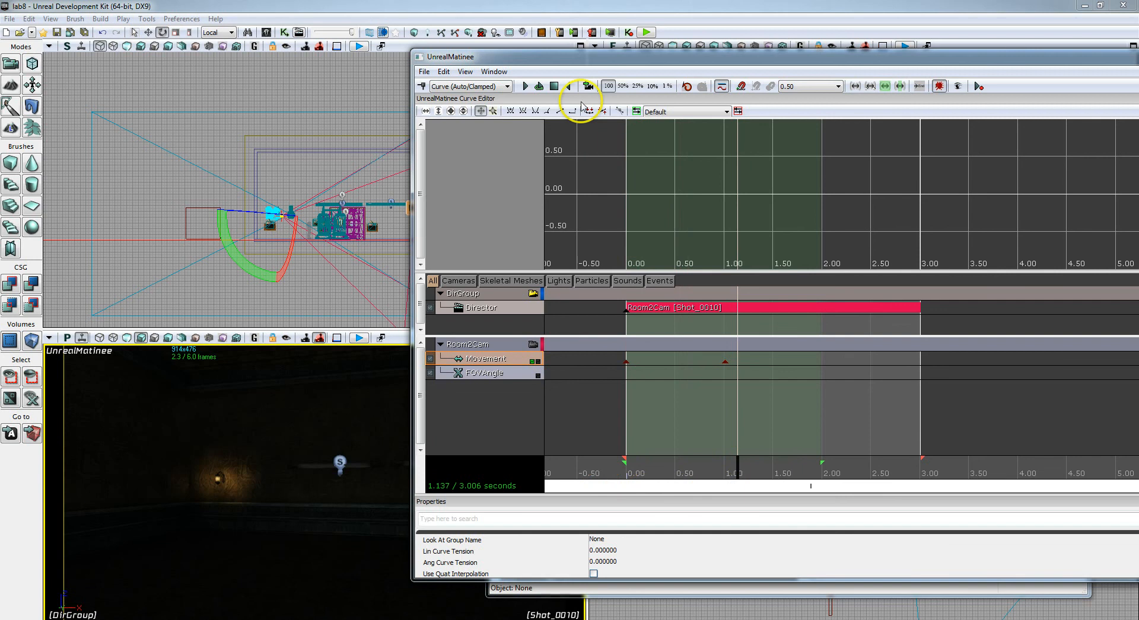
left_click_drag(565, 62, 698, 66)
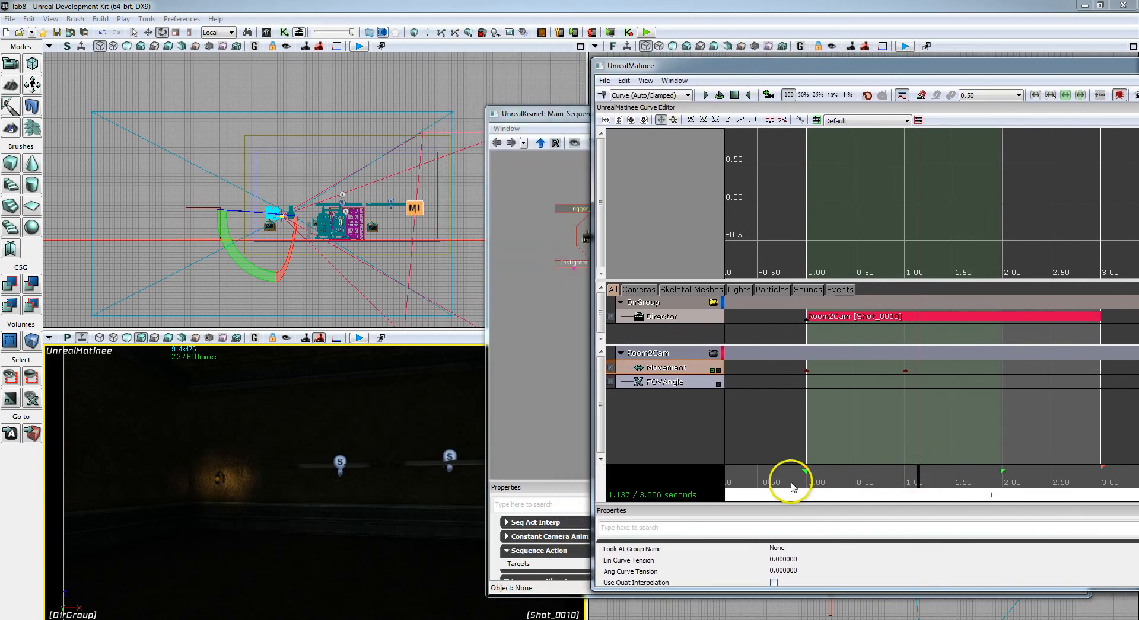
left_click(907, 477)
left_click_drag(905, 482, 732, 484)
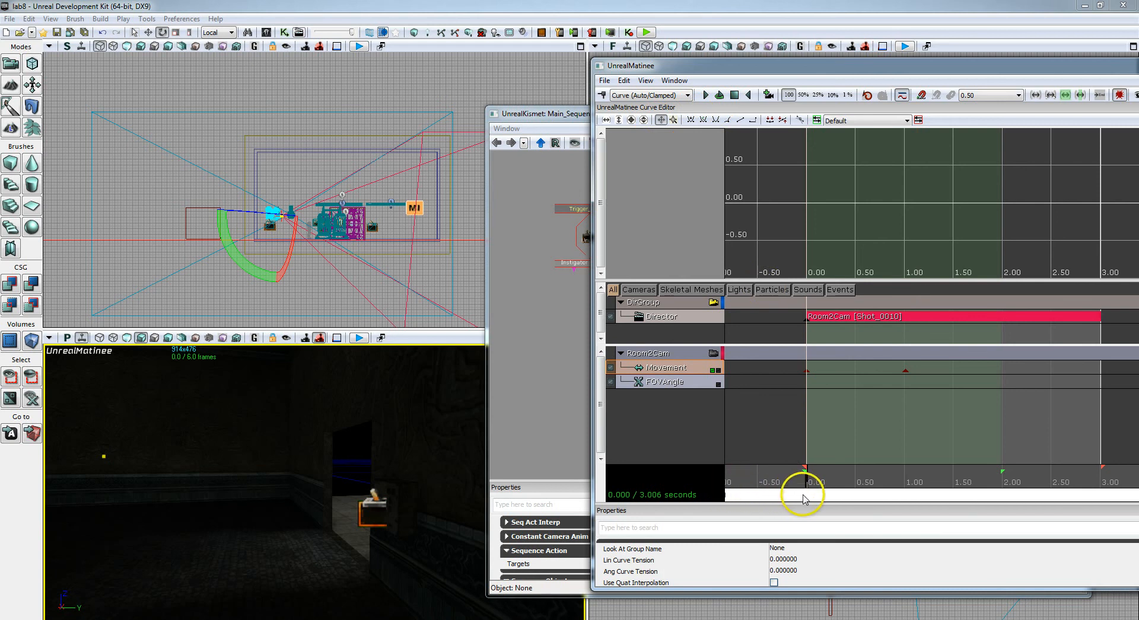
left_click_drag(803, 498, 1107, 486)
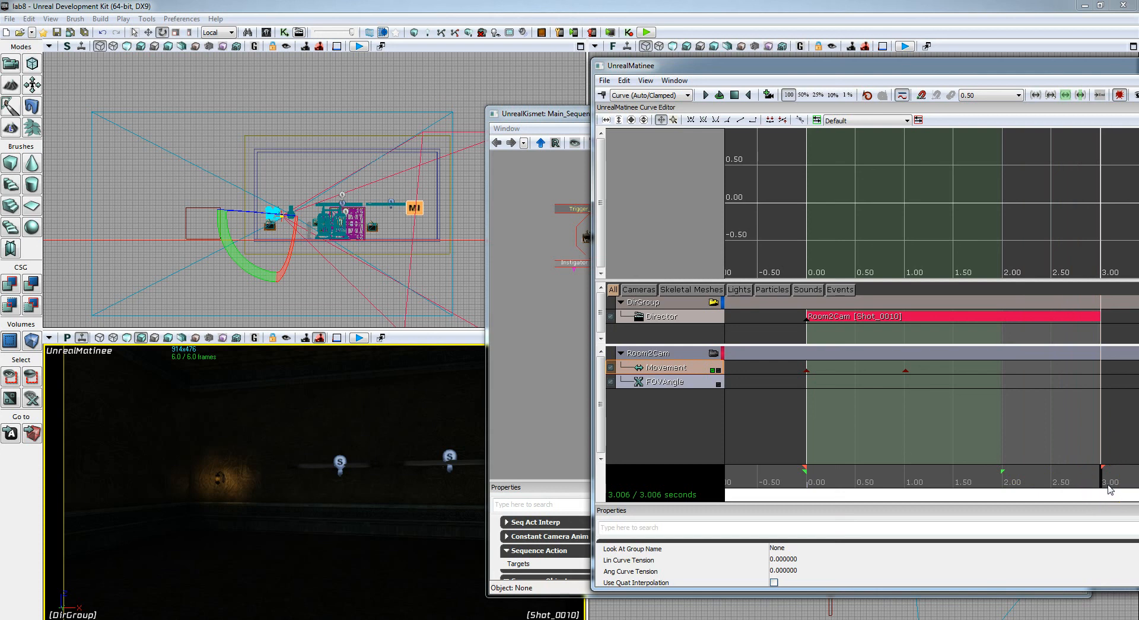
Close the Matinee, connect the Used output of the Trigger_3 event to the new Matinee's Play input, and close Kismet
left_click(865, 178)
left_click_drag(765, 59, 325, 63)
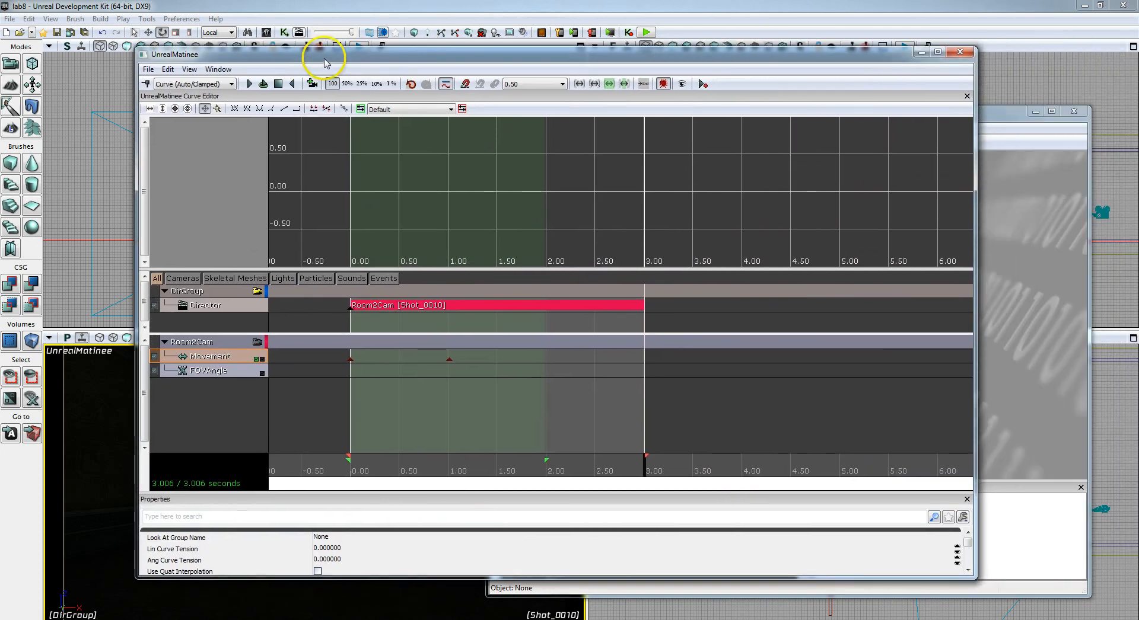
left_click(961, 52)
left_click(821, 179)
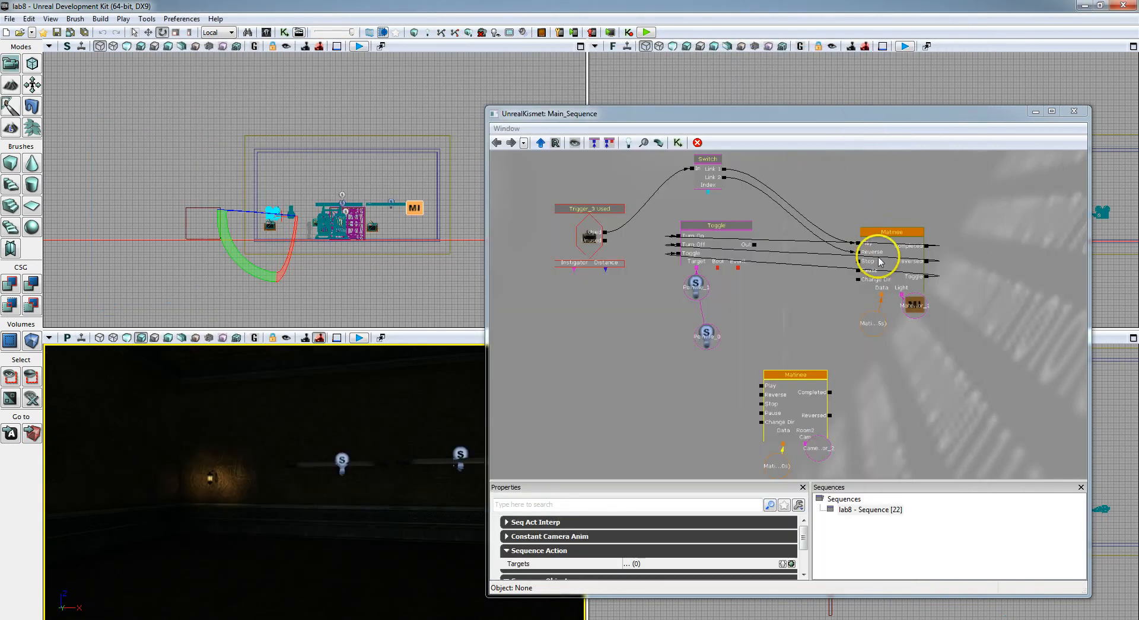
left_click(604, 236)
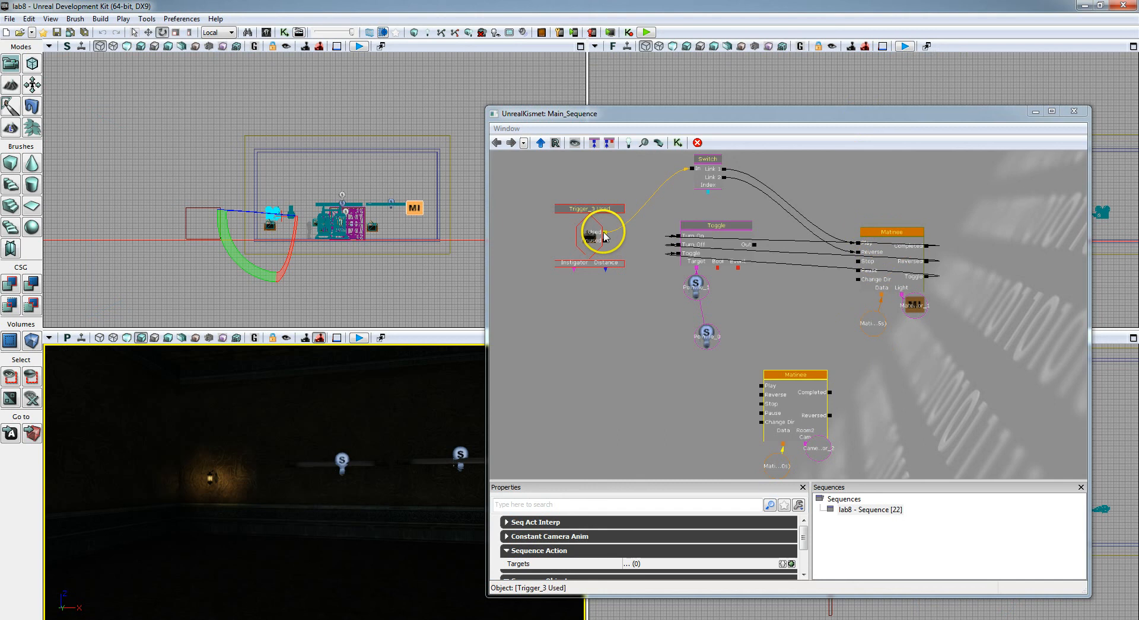
left_click_drag(604, 236, 760, 387)
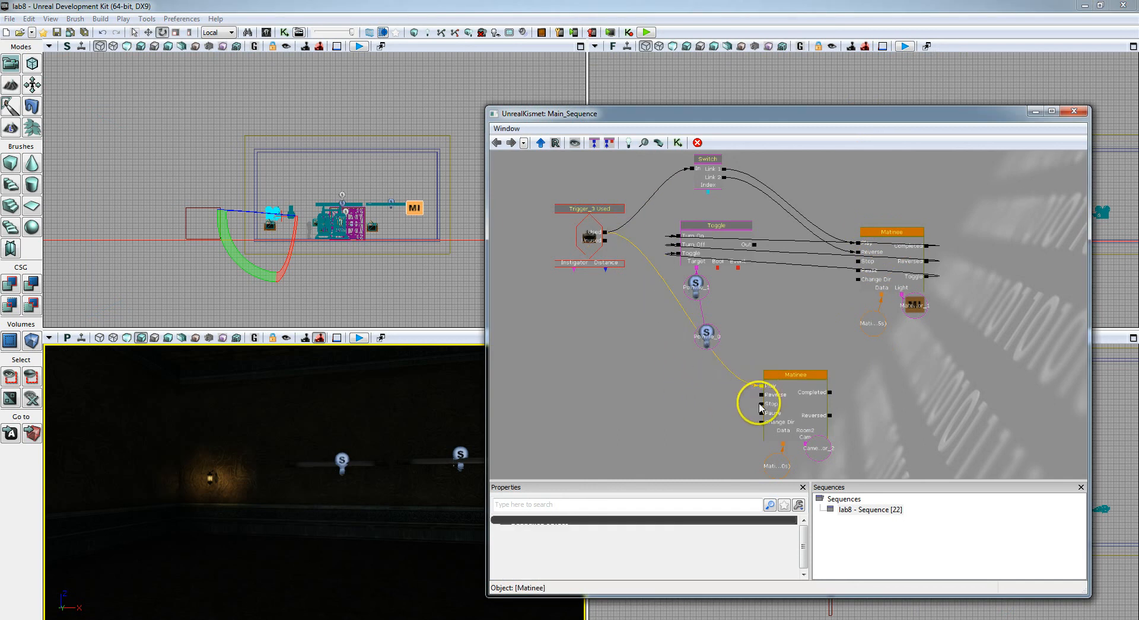
left_click(1075, 111)
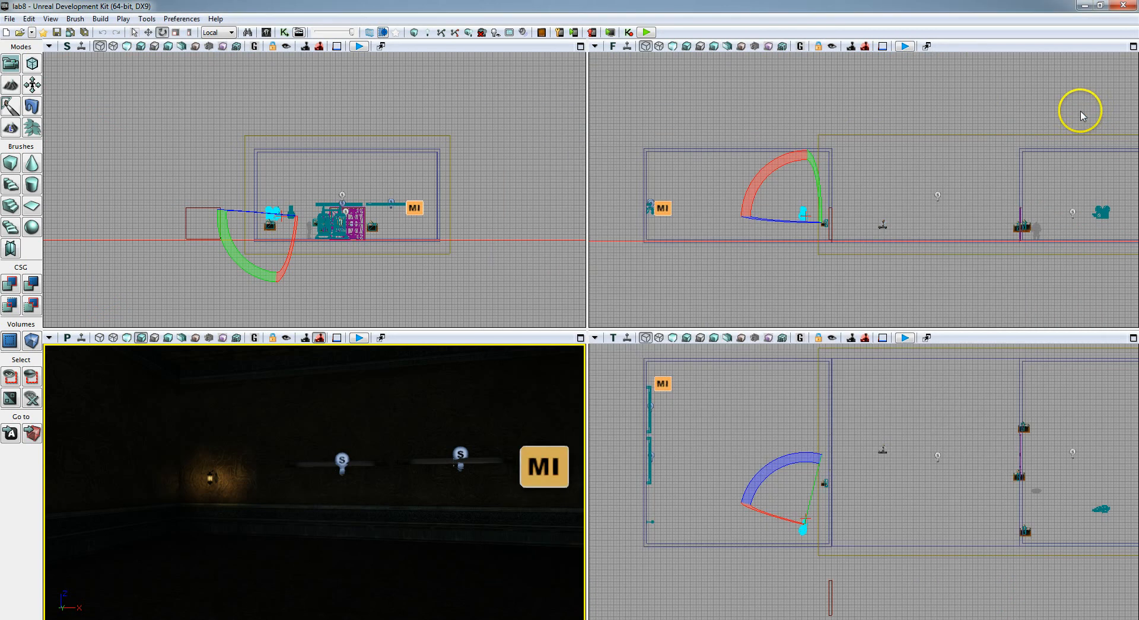
Play-test the level, activate the wall panel in the dark room to check the camera cut, and exit the preview
left_click(647, 33)
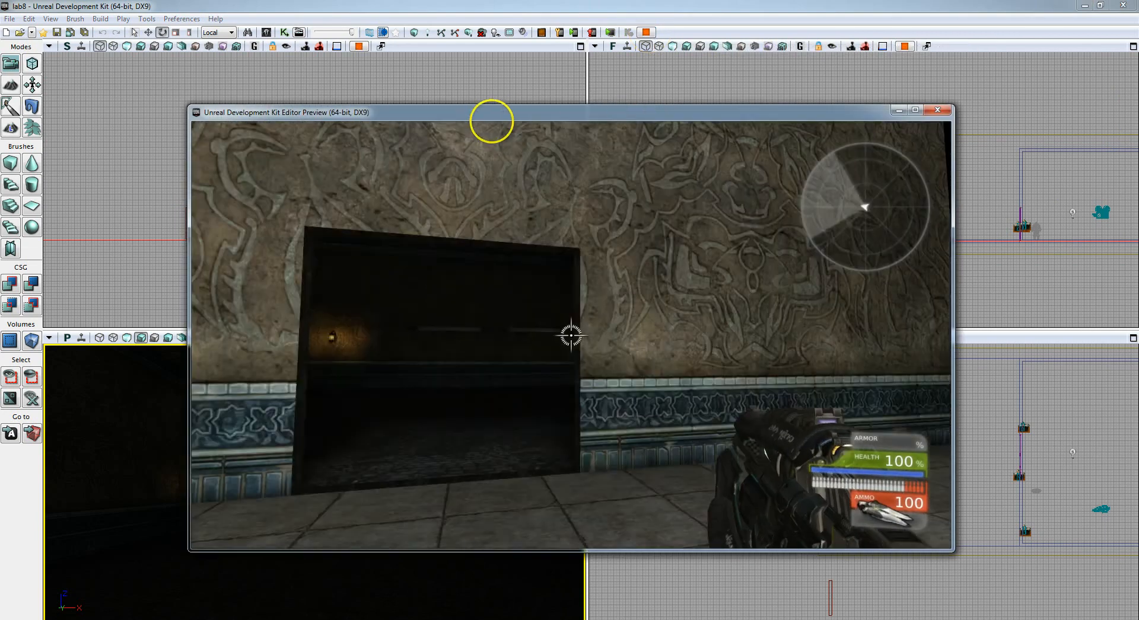
key("w")
key("w")
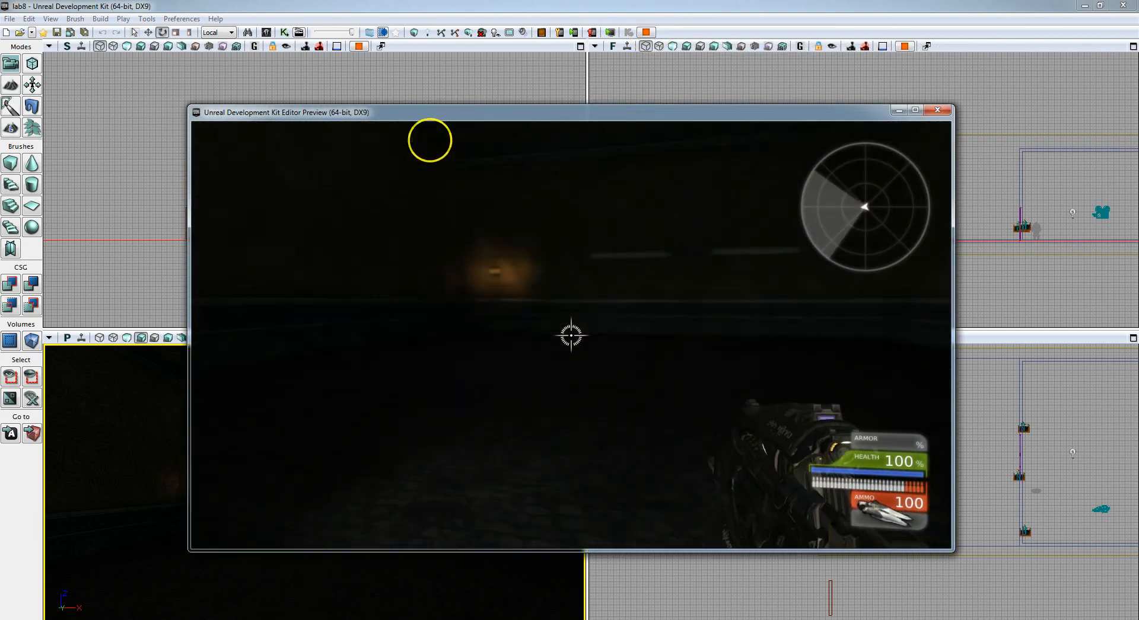
key("s")
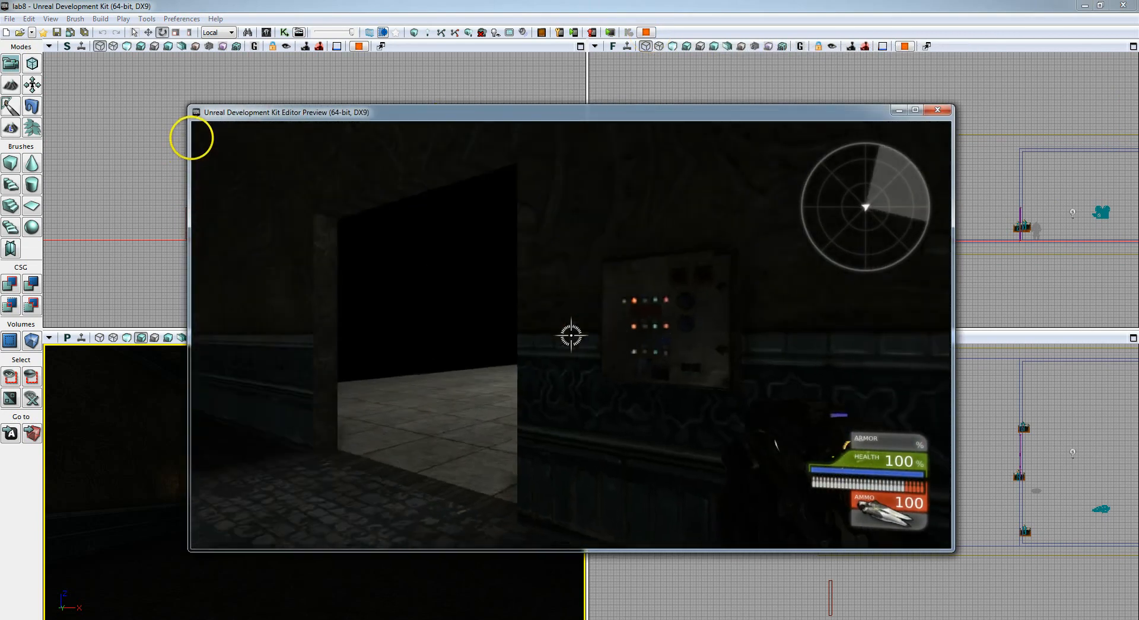
key("e")
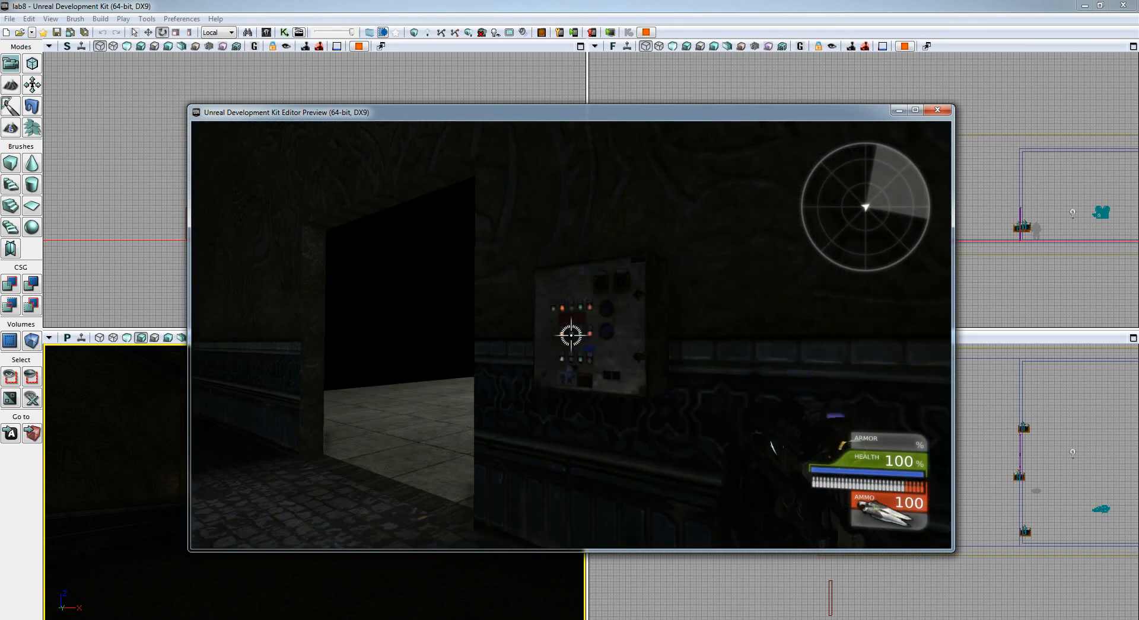
key("Escape")
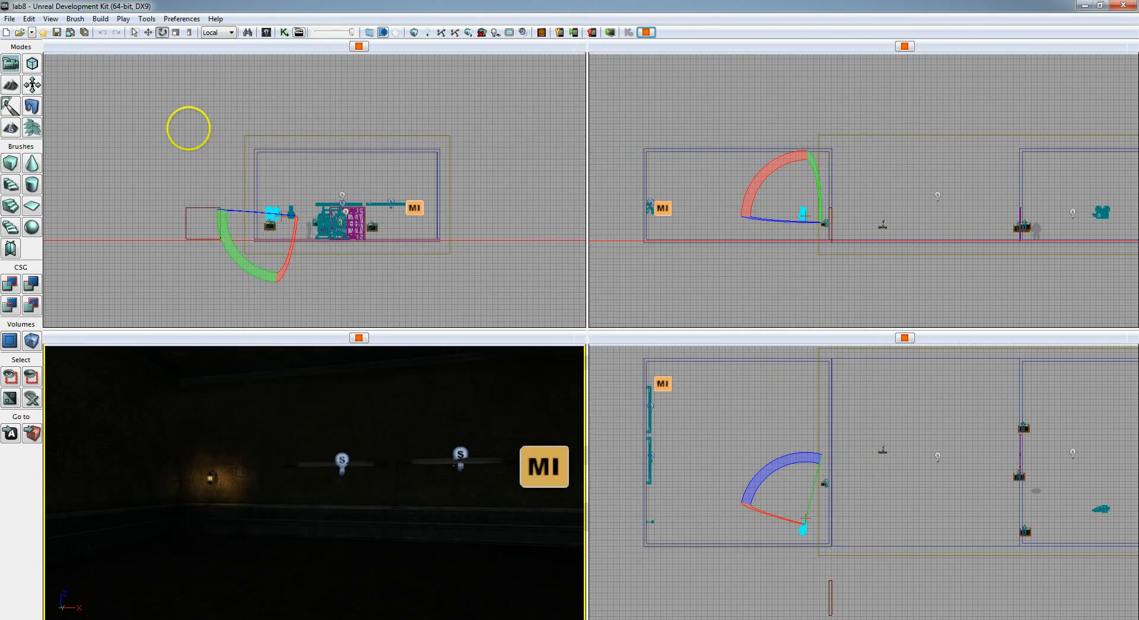
Reopen the Room2Cam Matinee, extend the sequence end to about 4.09 seconds, and close the Matinee
left_click(295, 34)
left_click(344, 77)
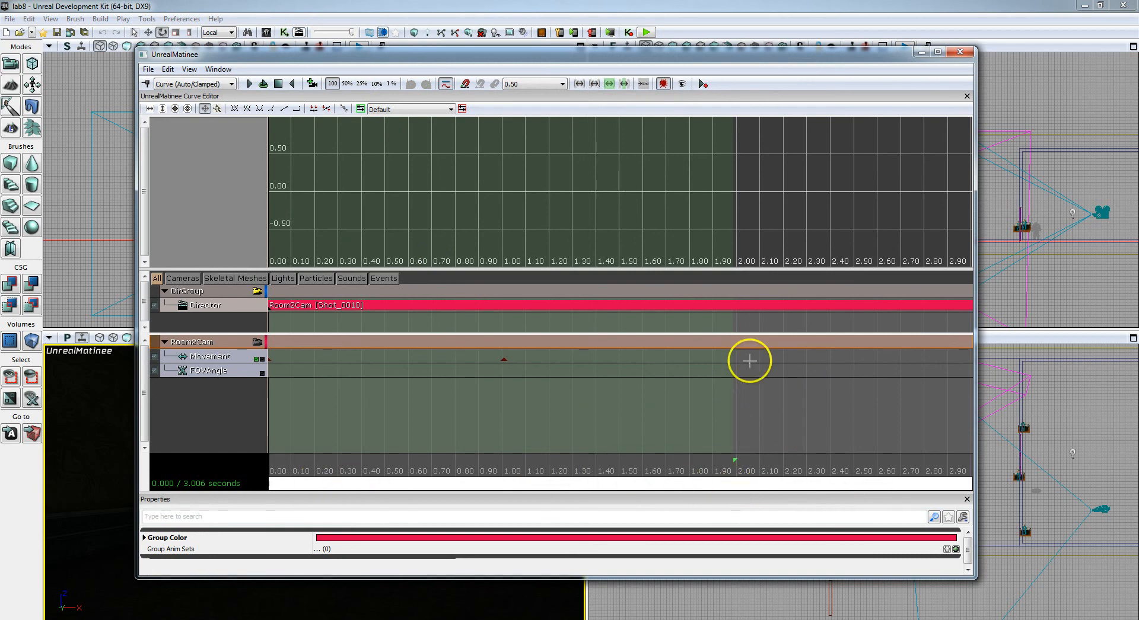
mouse_move(760, 404)
left_mouse_down()
mouse_move(828, 415)
mouse_move(629, 418)
left_mouse_up()
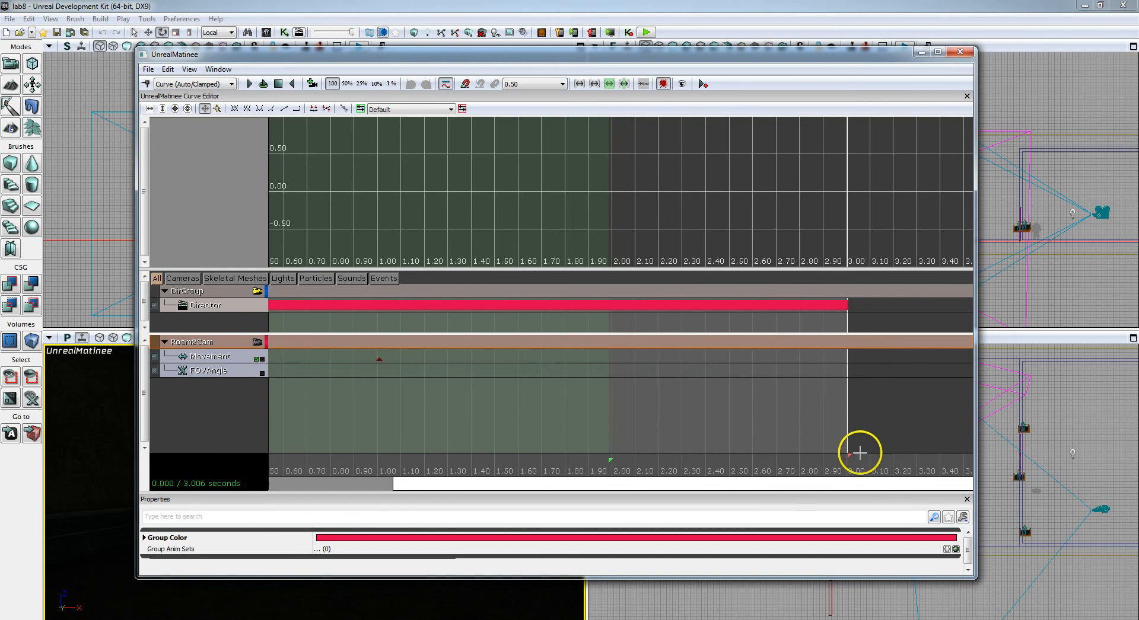
left_click_drag(860, 455, 964, 456)
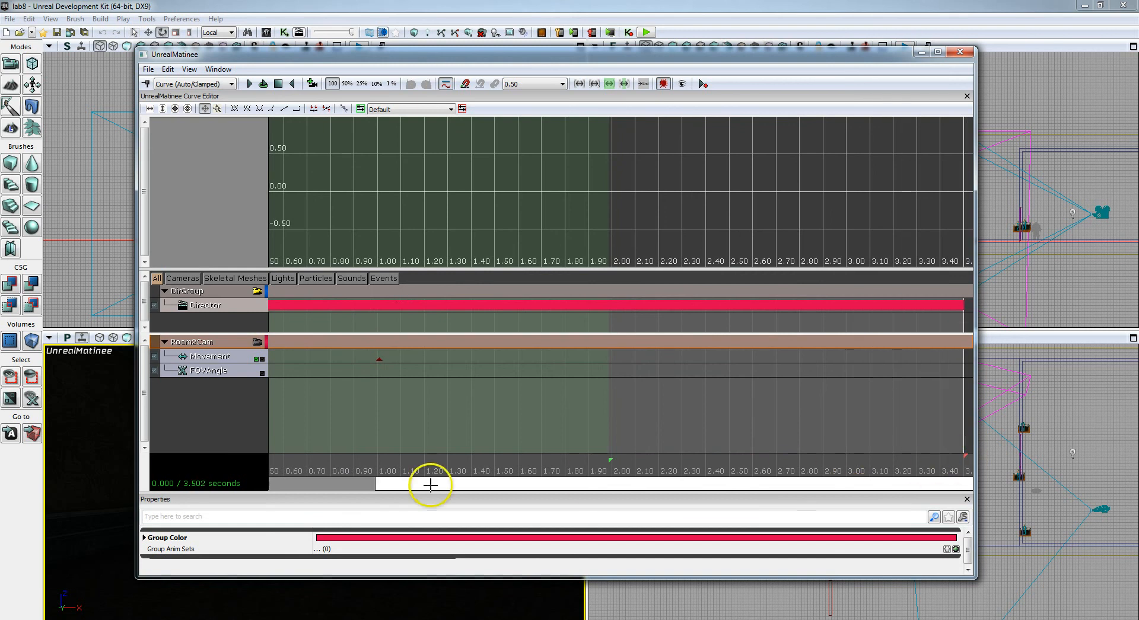
left_click_drag(422, 493, 618, 484)
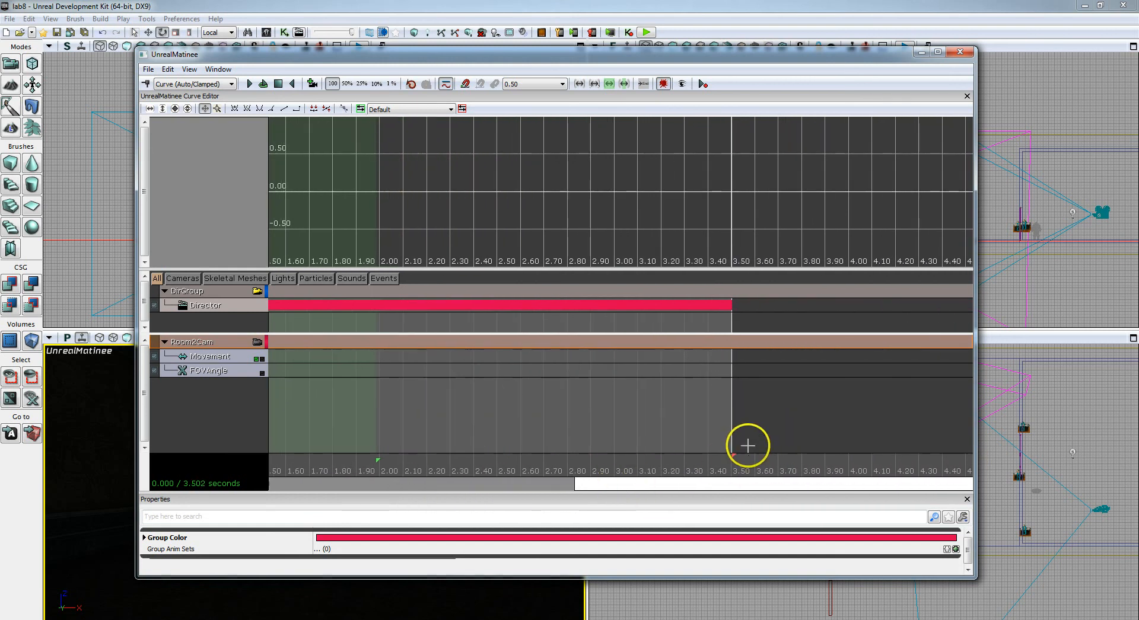
mouse_move(734, 454)
left_mouse_down()
mouse_move(939, 458)
mouse_move(874, 458)
left_mouse_up()
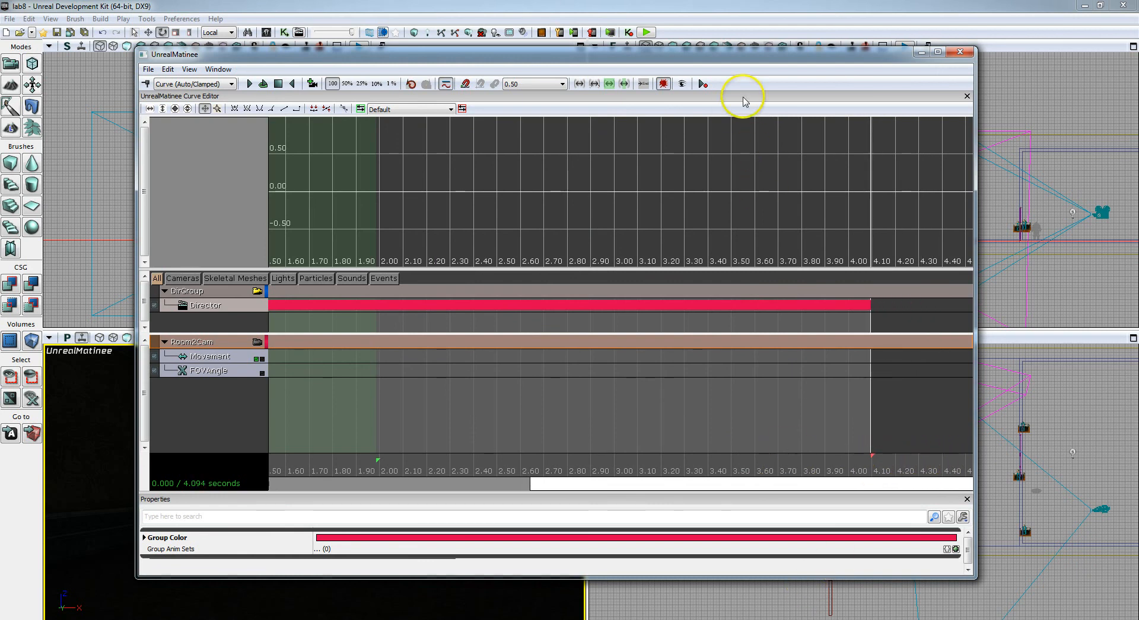
left_click(959, 52)
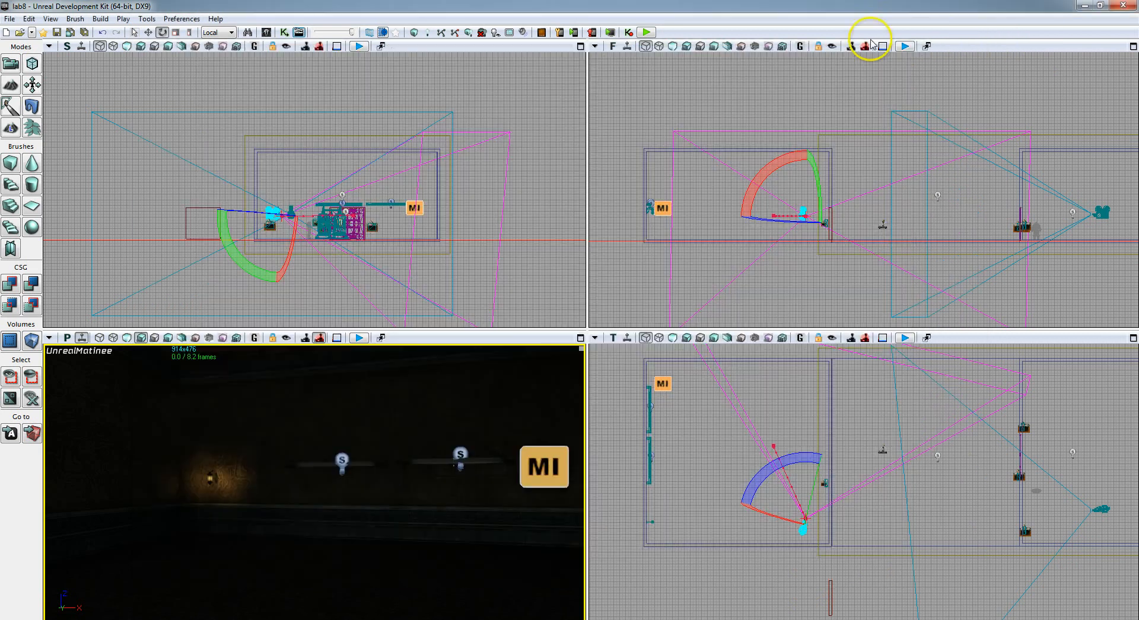
Play-test the level again, activating the wall panel to check the lengthened camera shot, and exit the preview
left_click(647, 32)
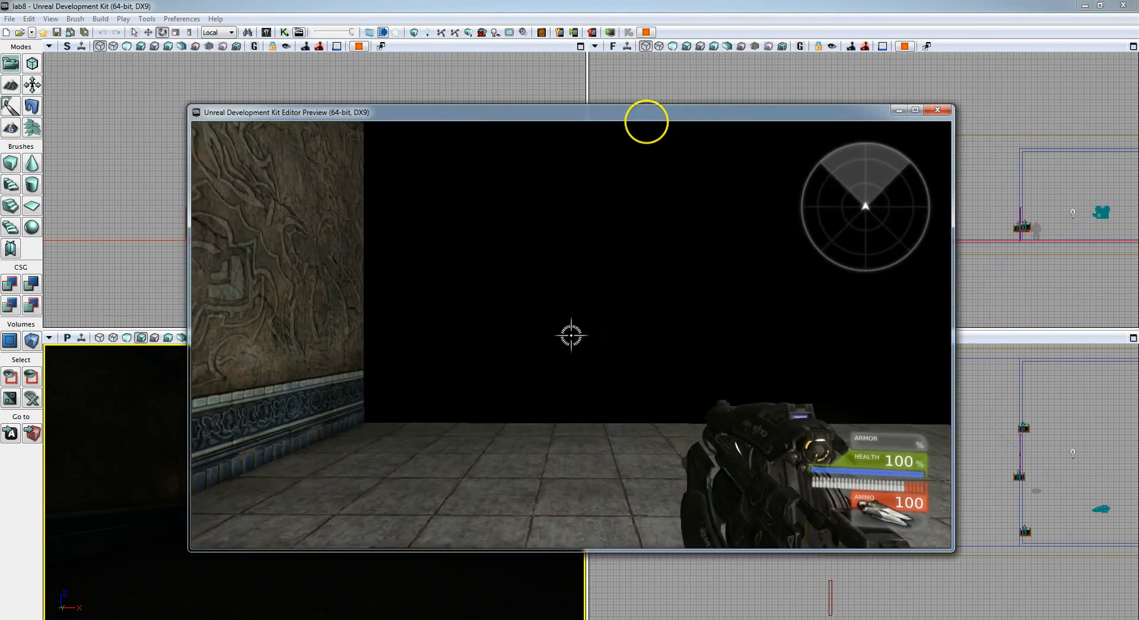
key("w")
key("w")
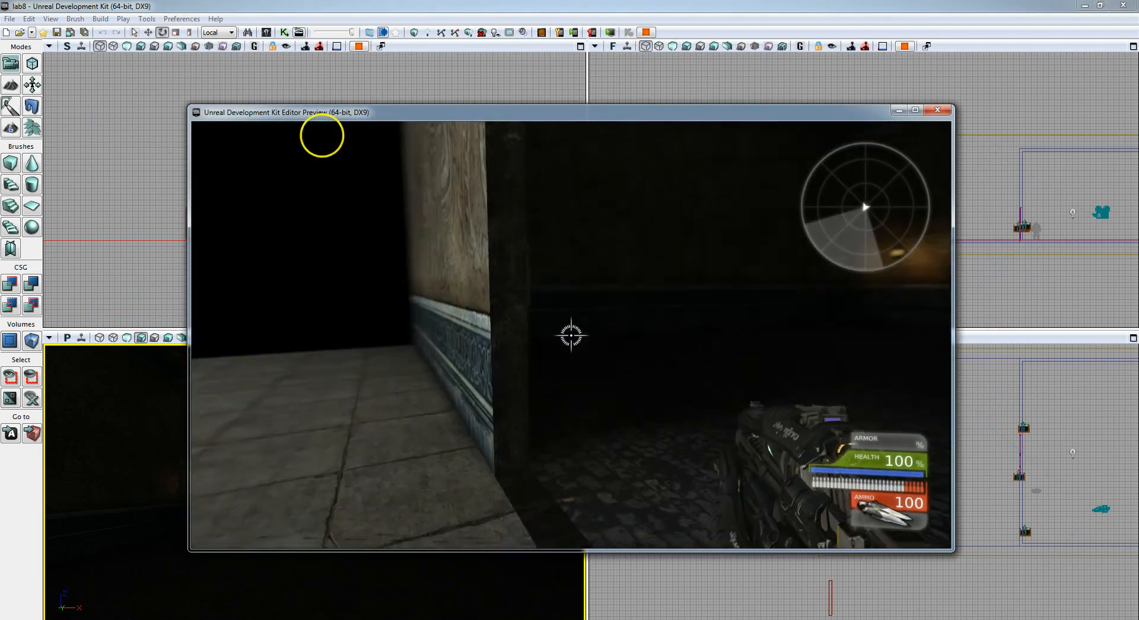
key("d")
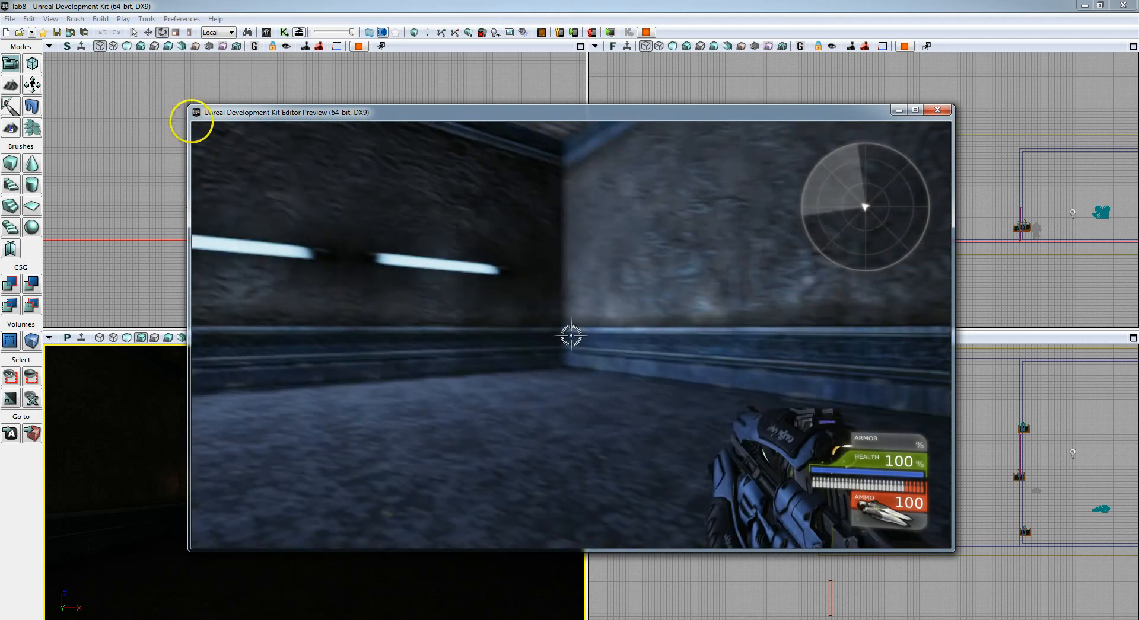
key("w")
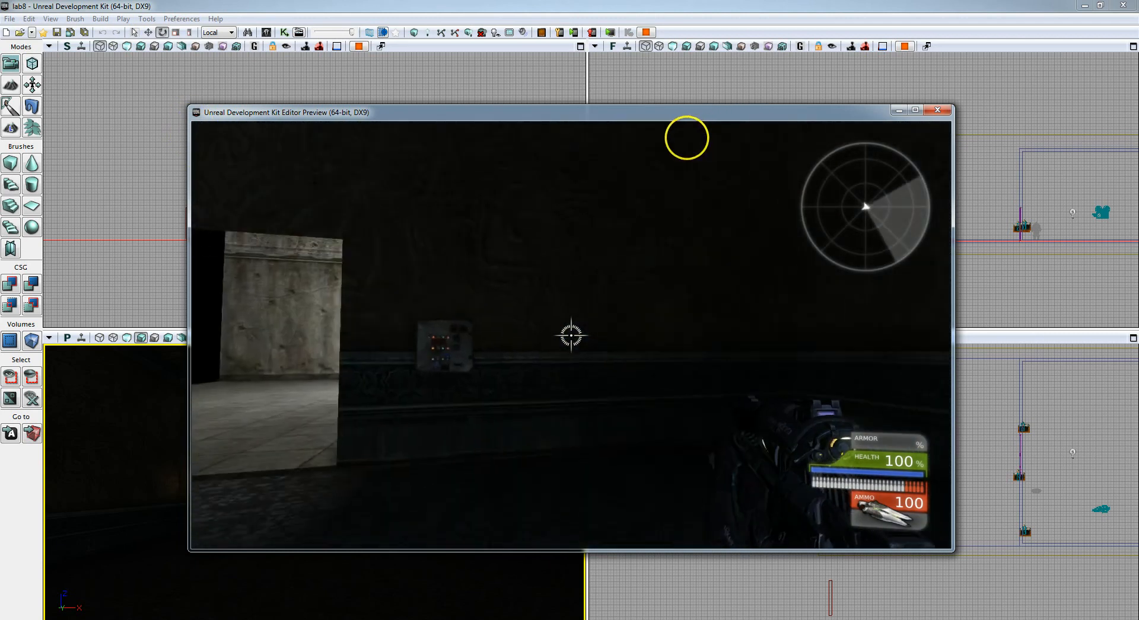
key("w")
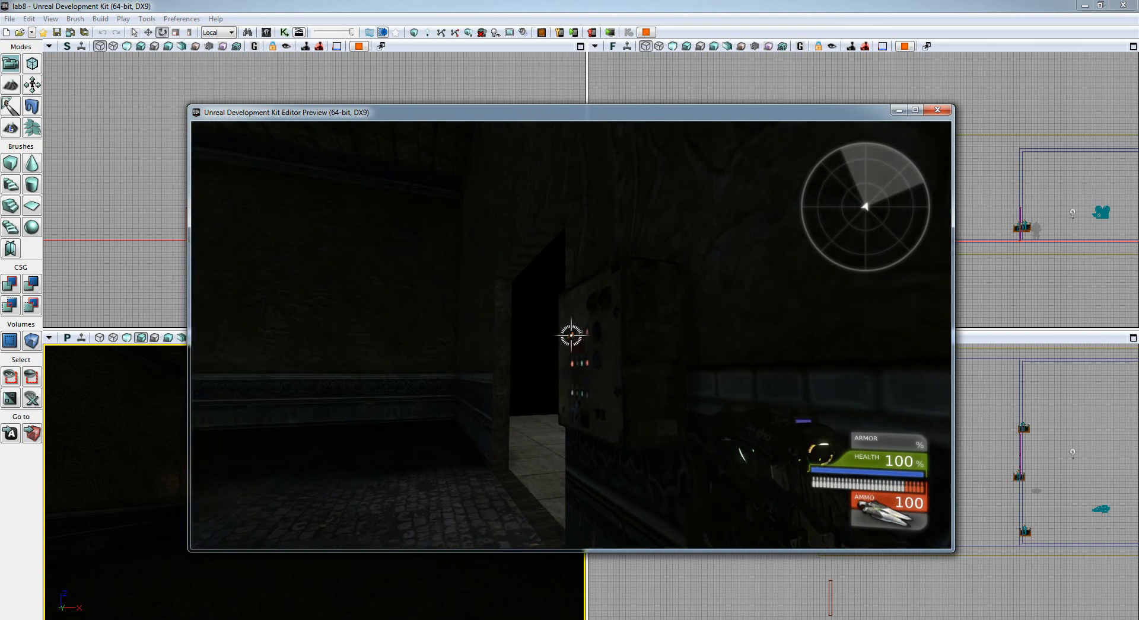
key("Escape")
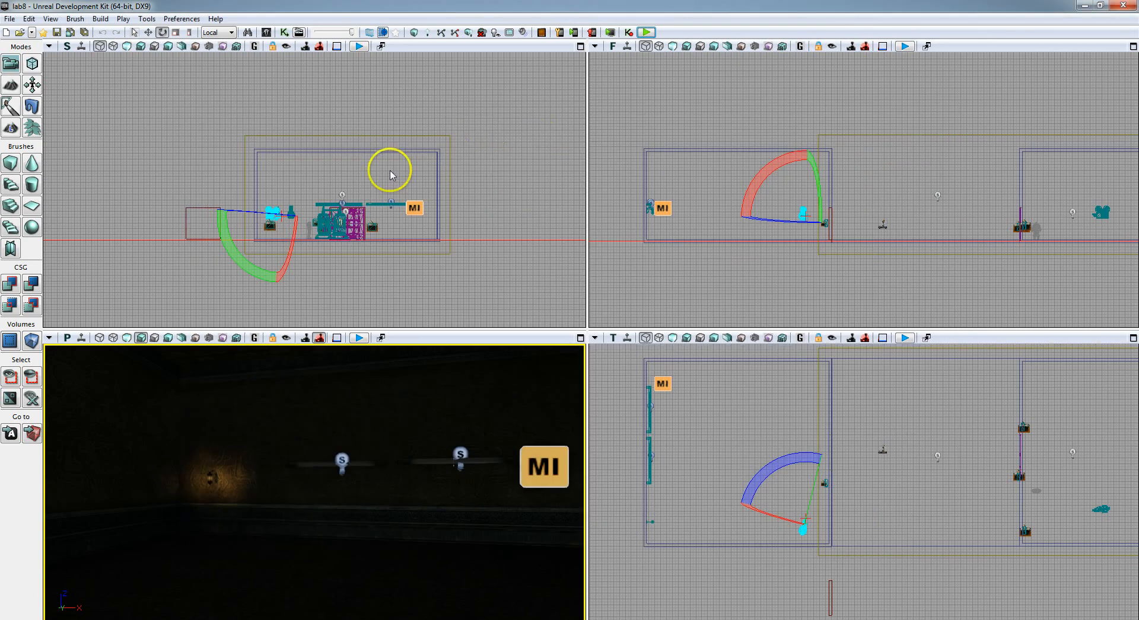
mouse_move(478, 440)
left_mouse_down()
mouse_move(480, 452)
mouse_move(488, 445)
mouse_move(476, 440)
left_mouse_up()
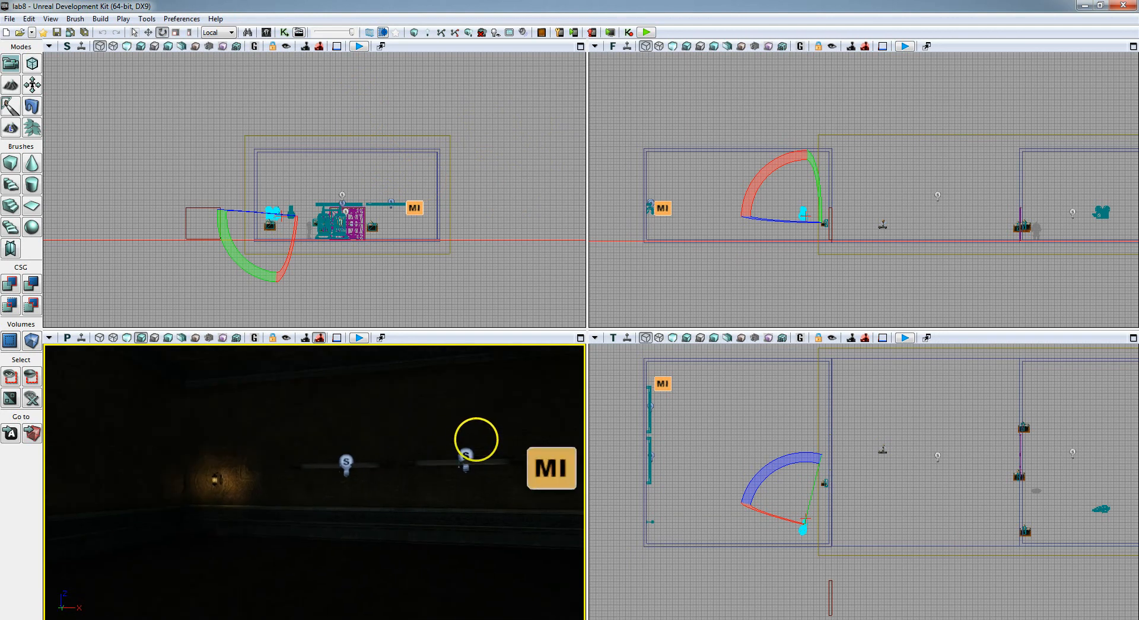